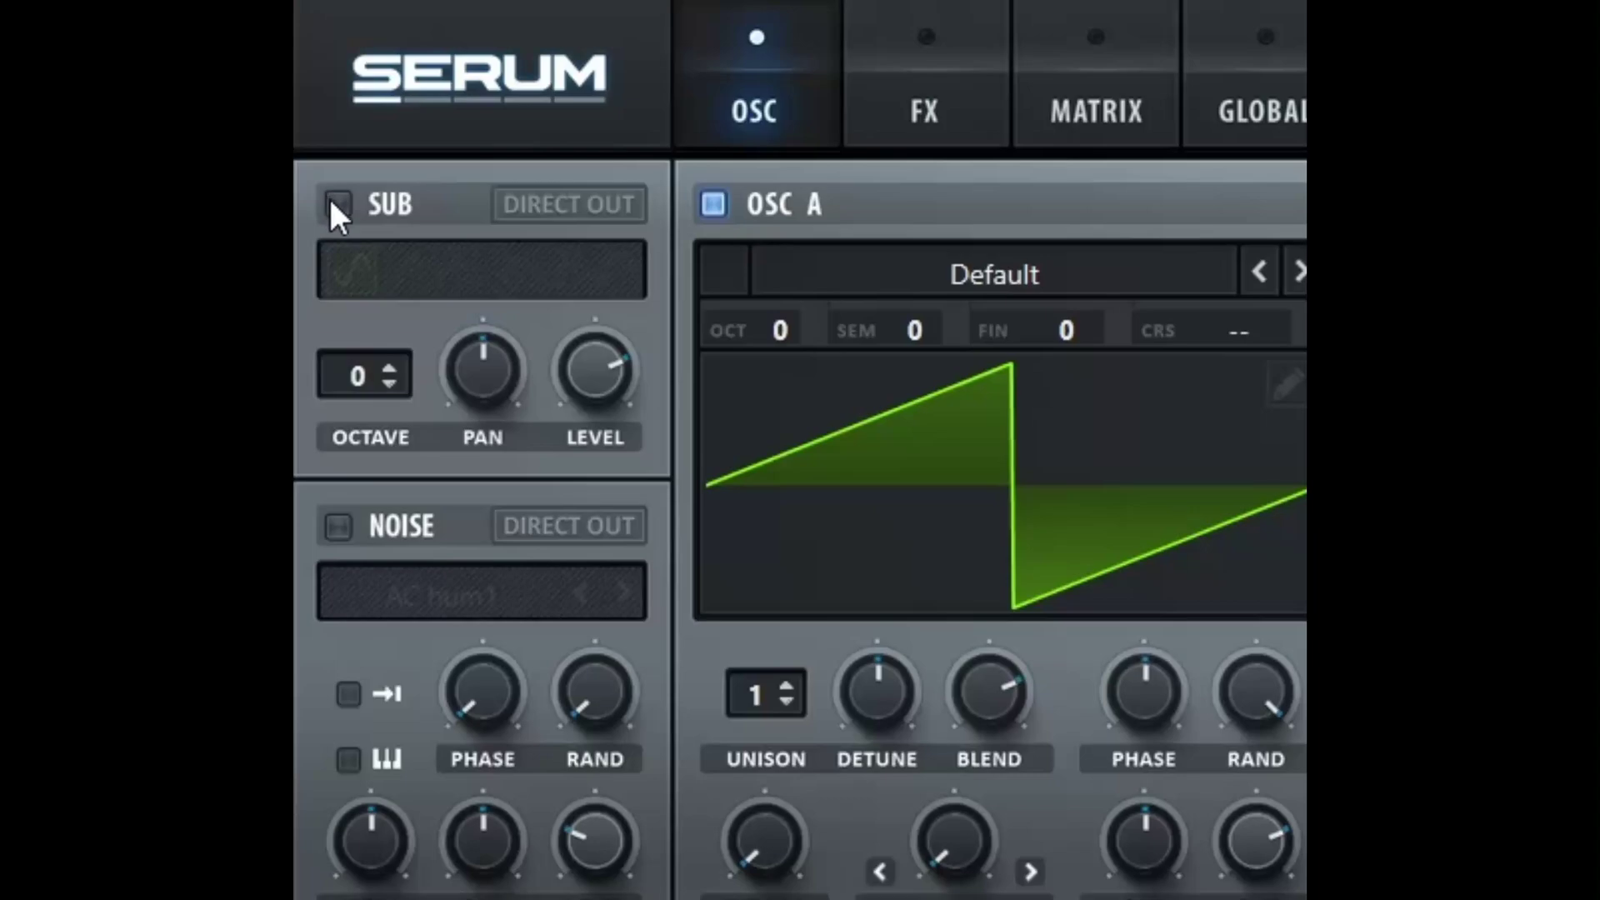
# Enable the sub oscillator with direct out and the AC hum1 noise, and switch off oscillator A
pyautogui.click(338, 204)
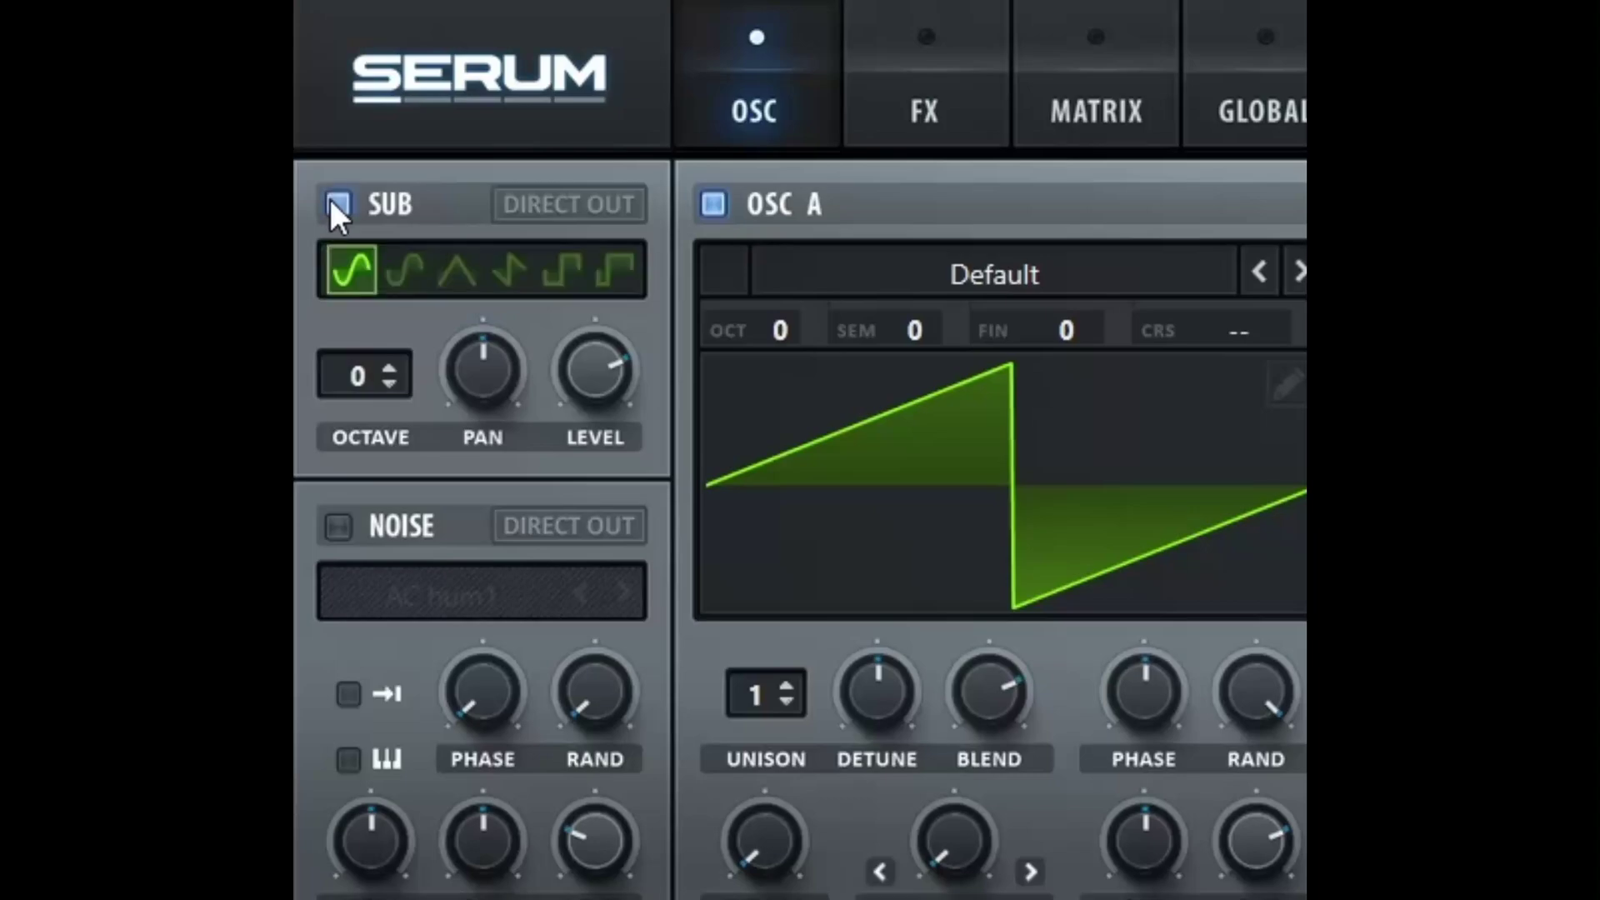
pyautogui.click(582, 205)
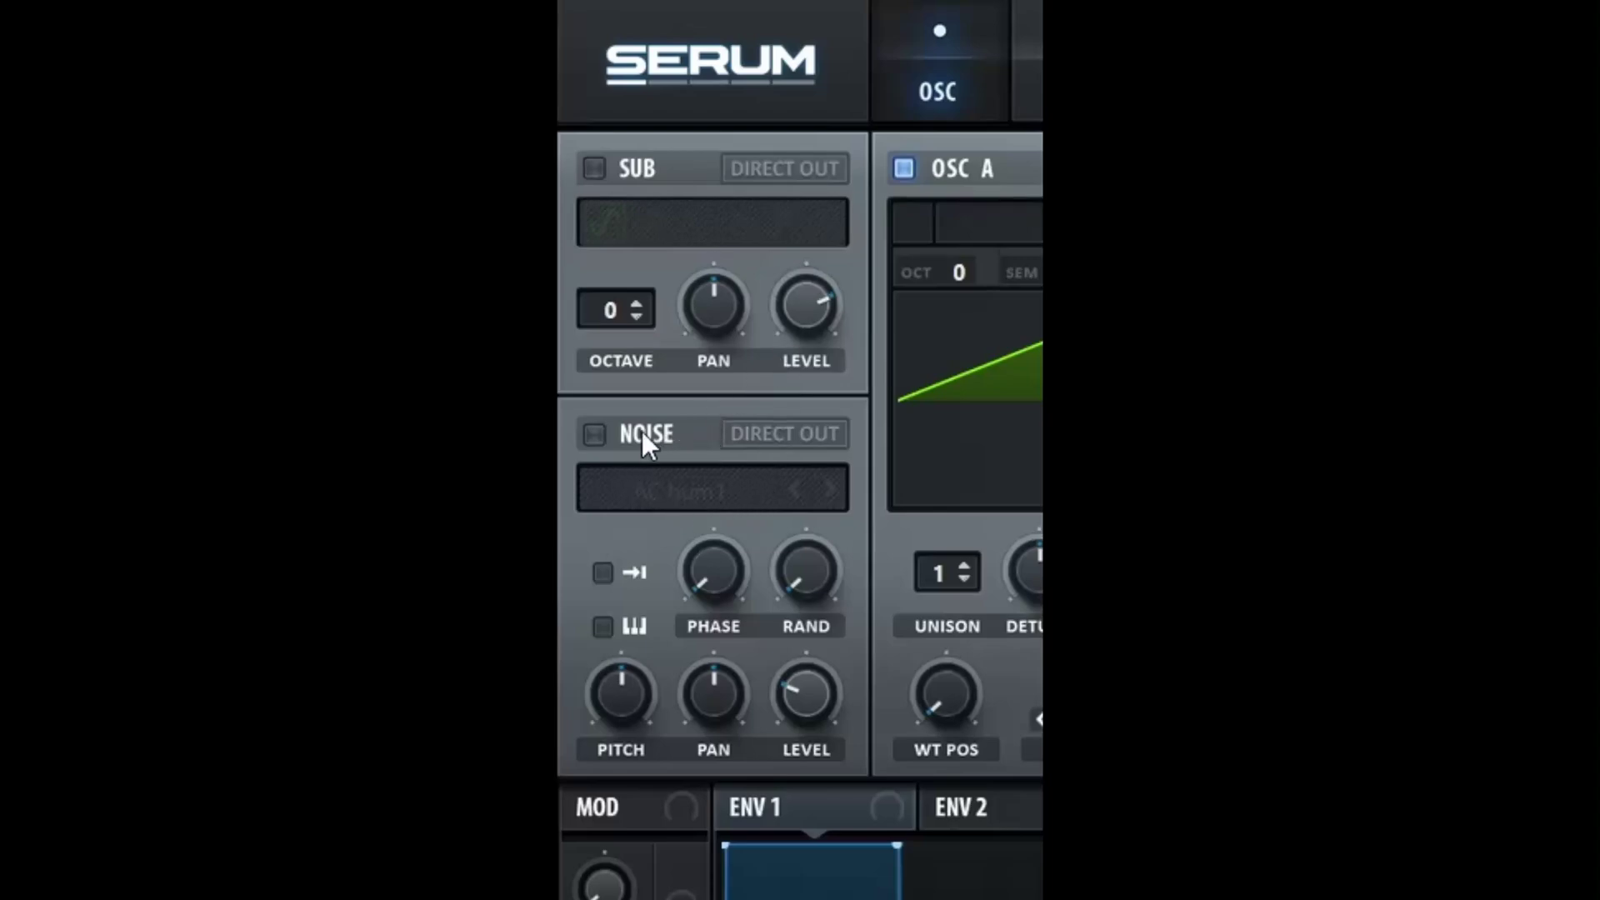
pyautogui.click(600, 430)
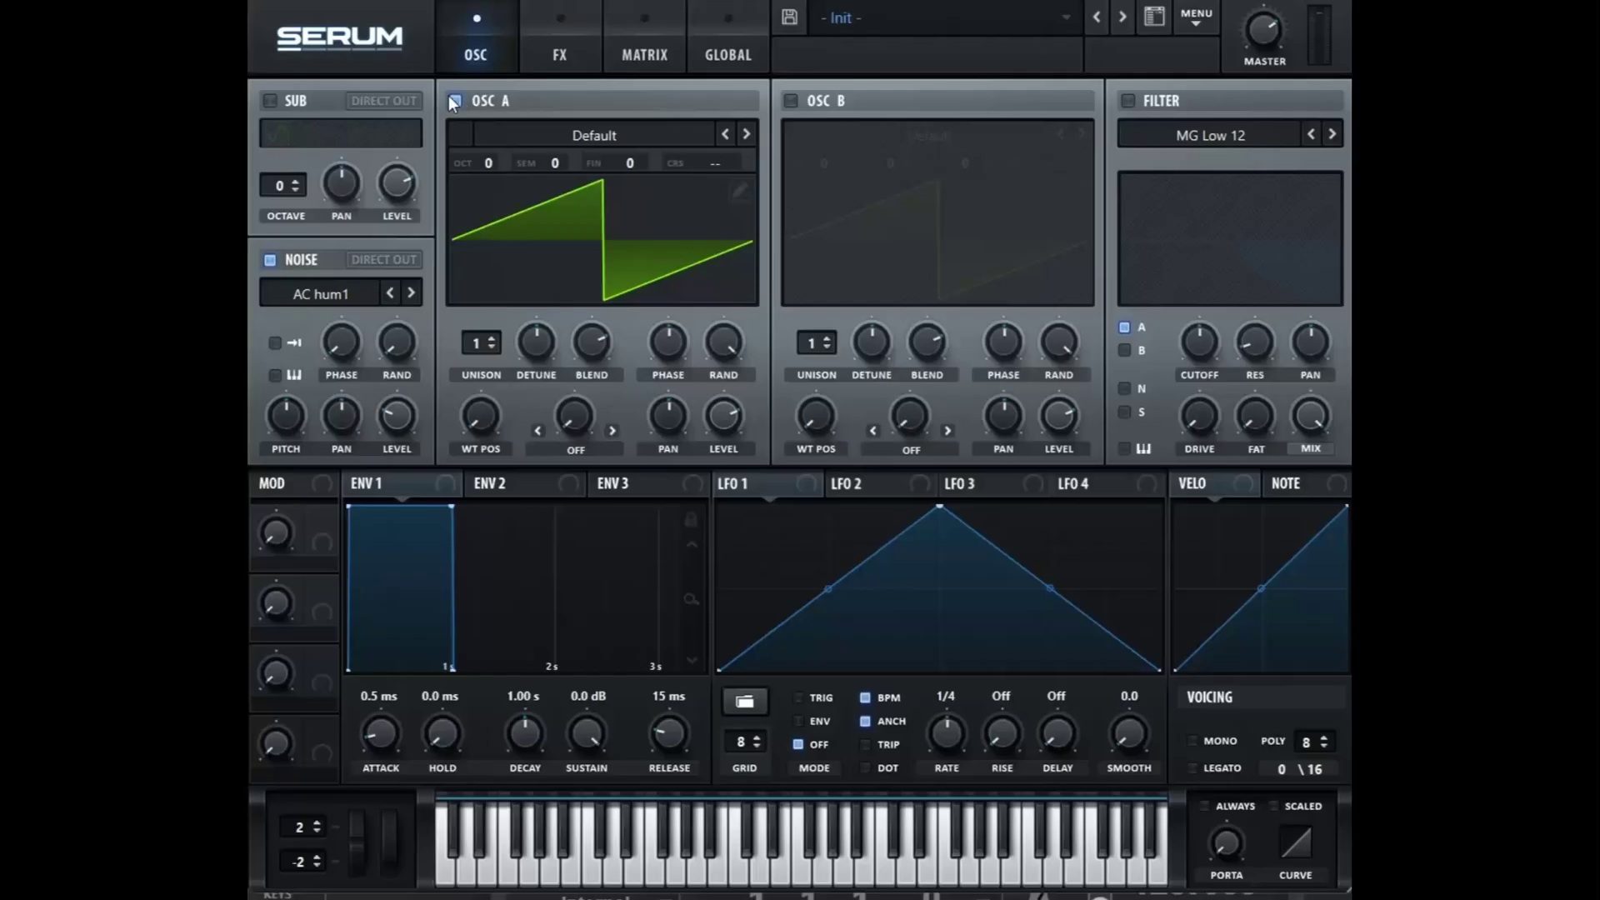
pyautogui.click(903, 169)
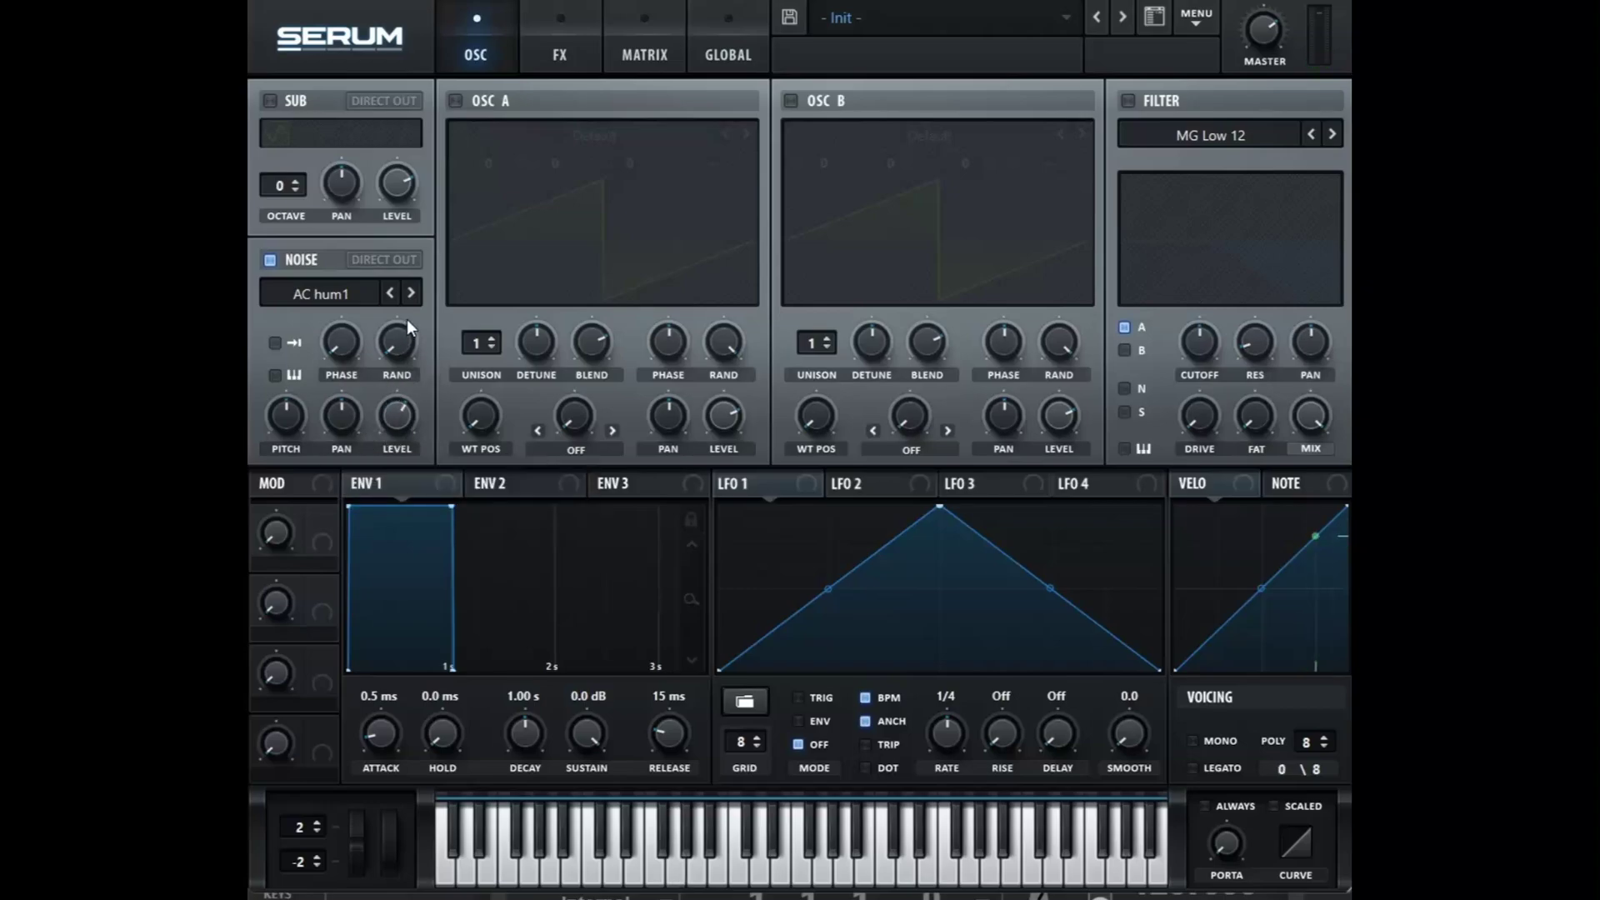
# Load Woooo.wav into the noise oscillator, enable noise keytracking, then switch the noise off
pyautogui.click(411, 290)
pyautogui.hotkey('alt', 'Tab')
pyautogui.moveTo(1072, 367); pyautogui.dragTo(337, 294)
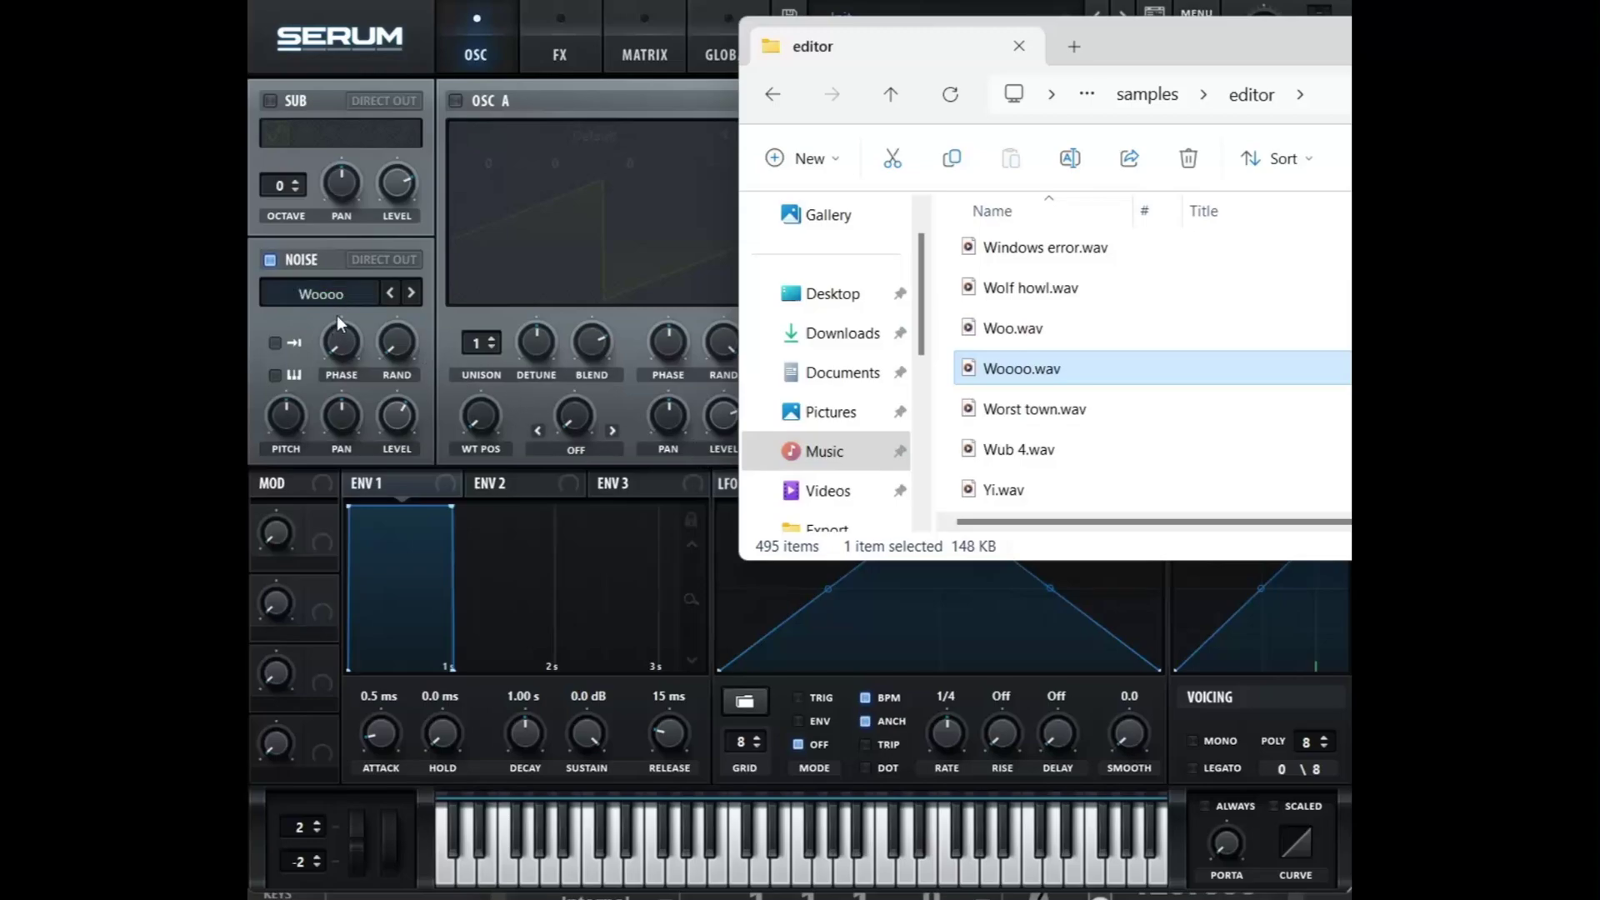
pyautogui.click(688, 210)
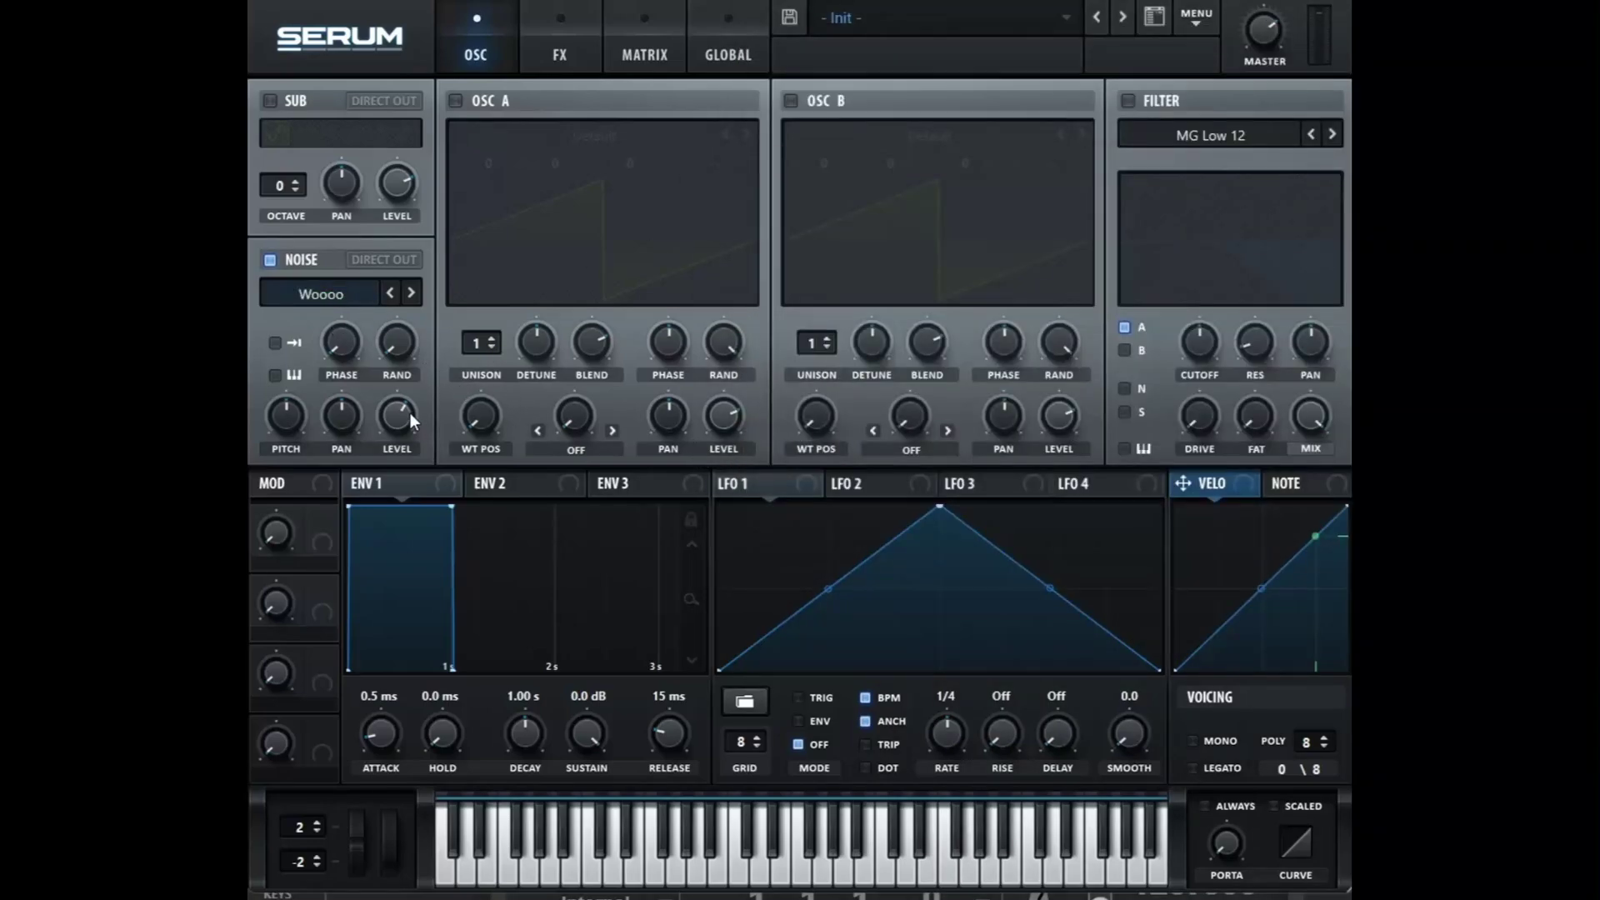
pyautogui.click(268, 371)
pyautogui.click(269, 259)
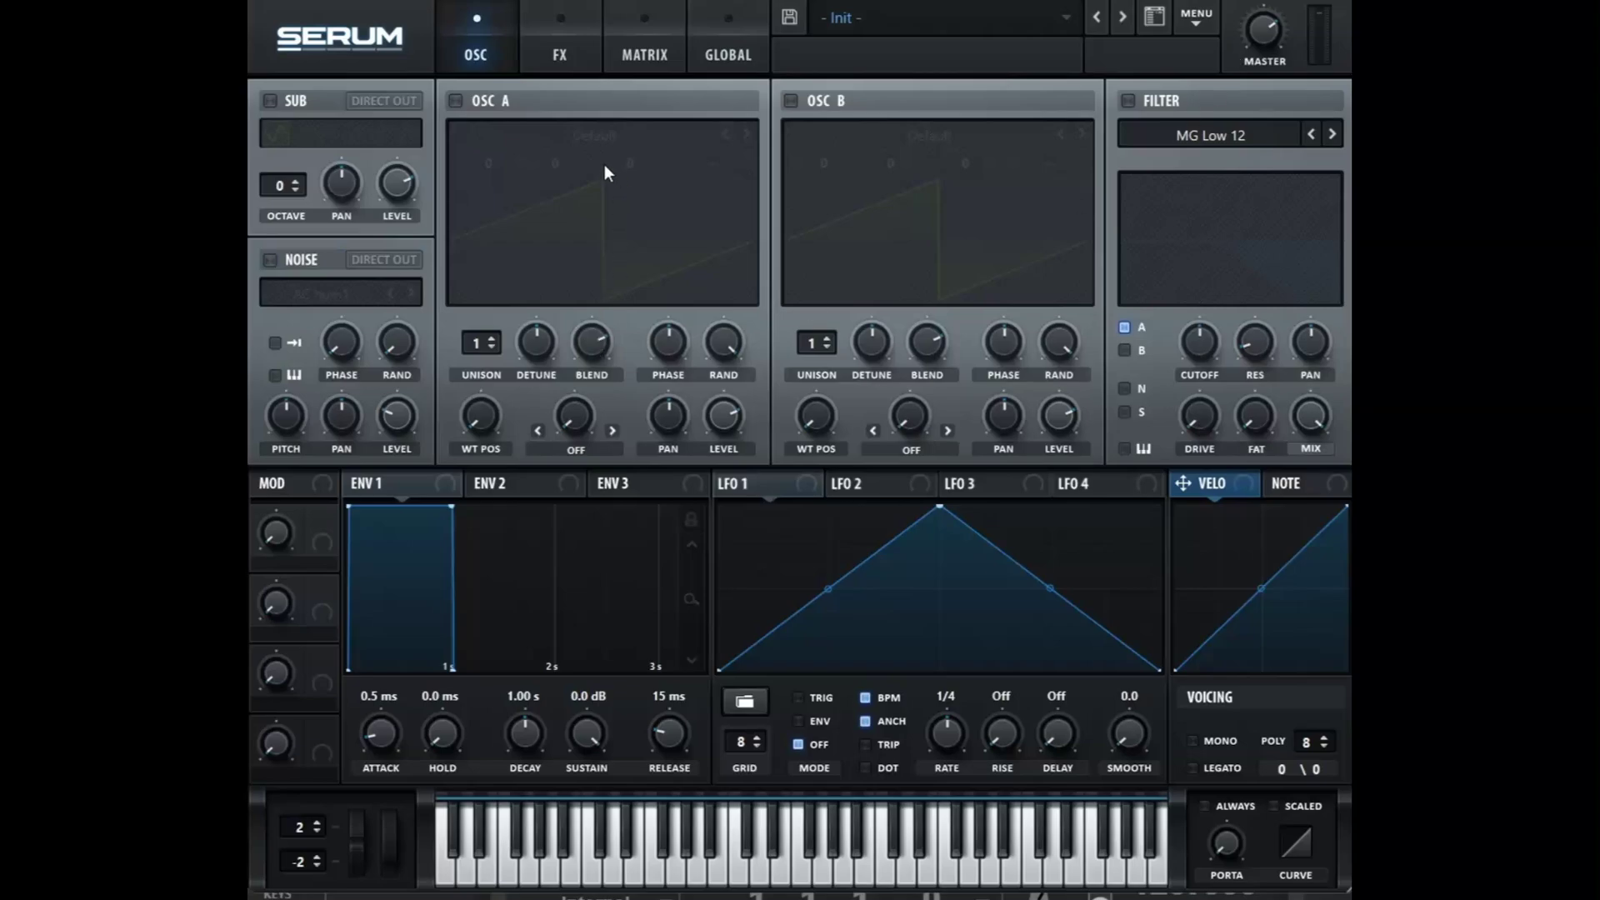
# Enable OSC A and OSC B, and load Analog > Basic Shapes into A at WT position 2
pyautogui.click(455, 101)
pyautogui.click(791, 101)
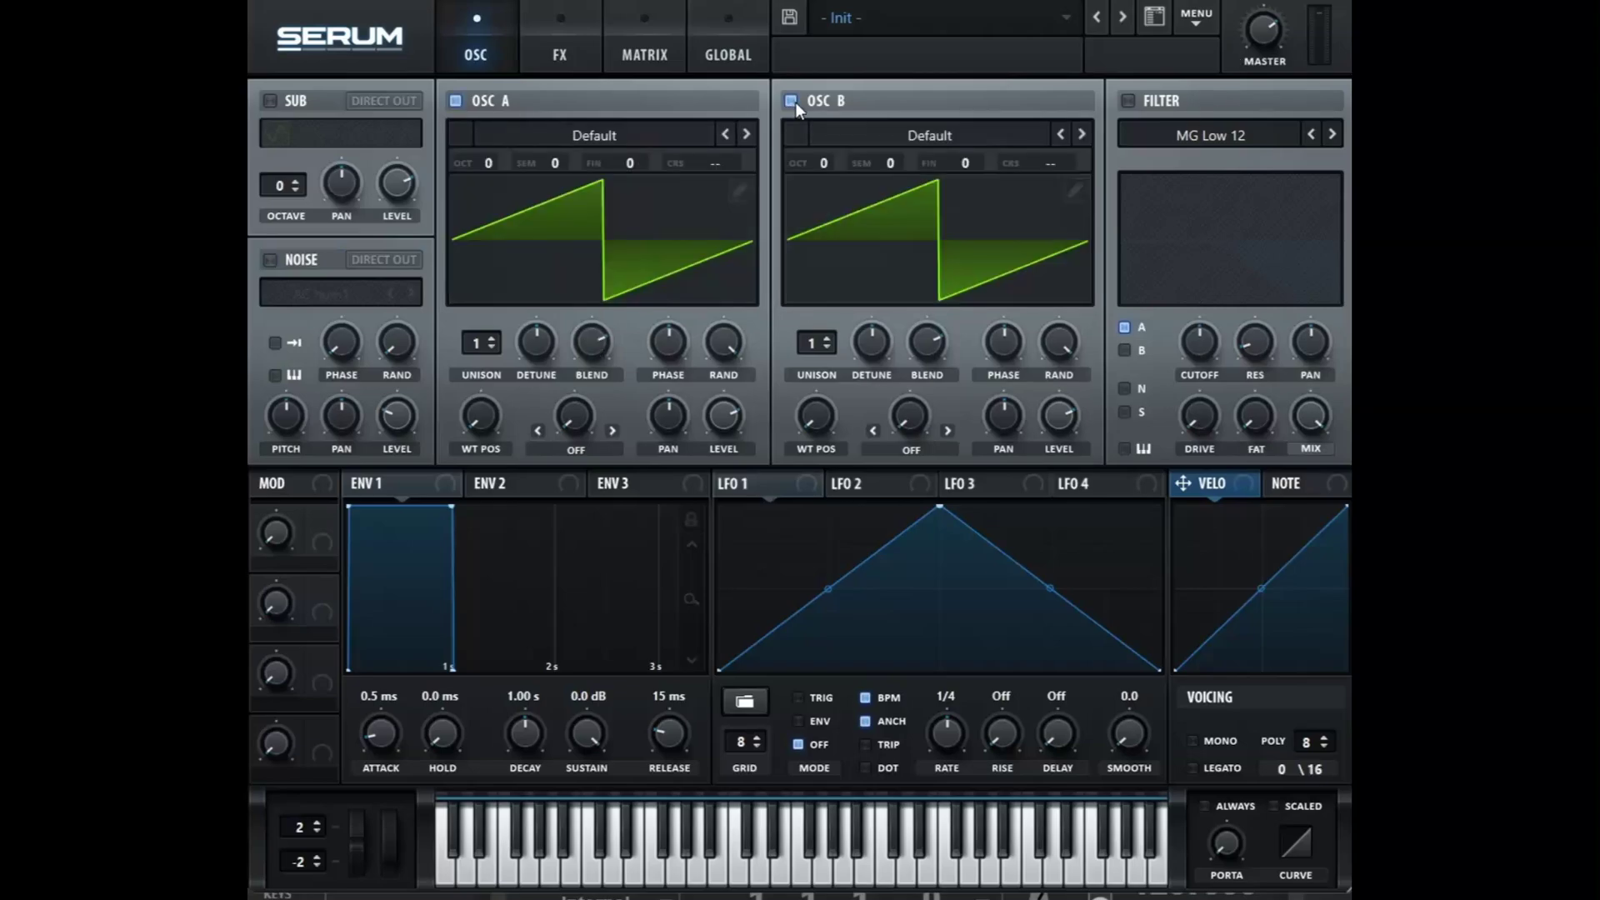
pyautogui.click(623, 147)
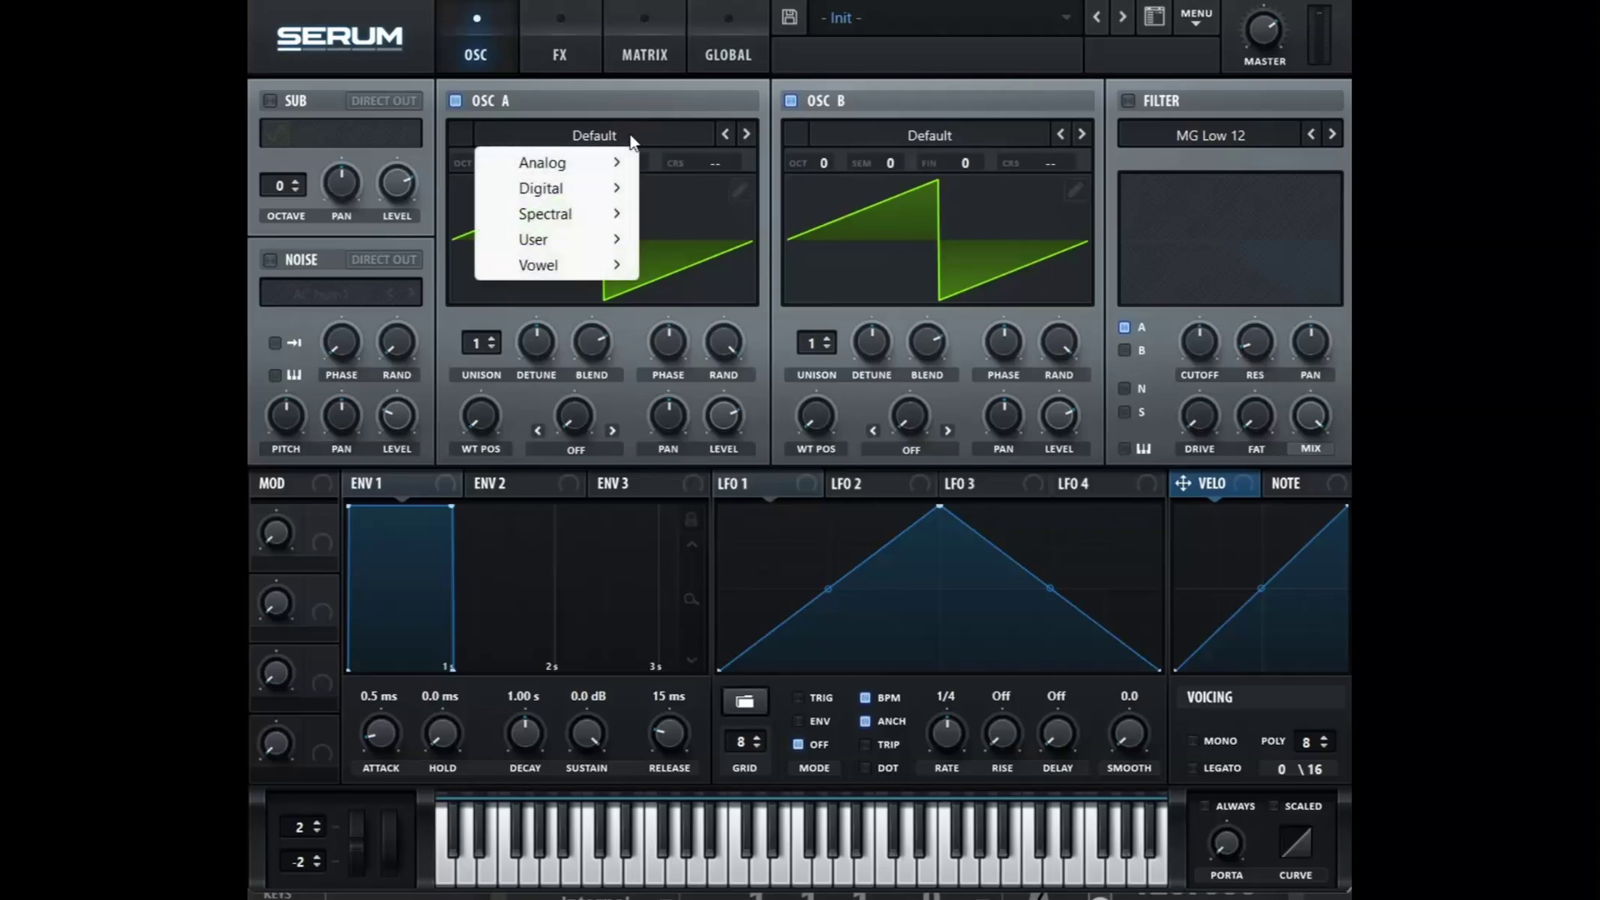
pyautogui.moveTo(533, 162)
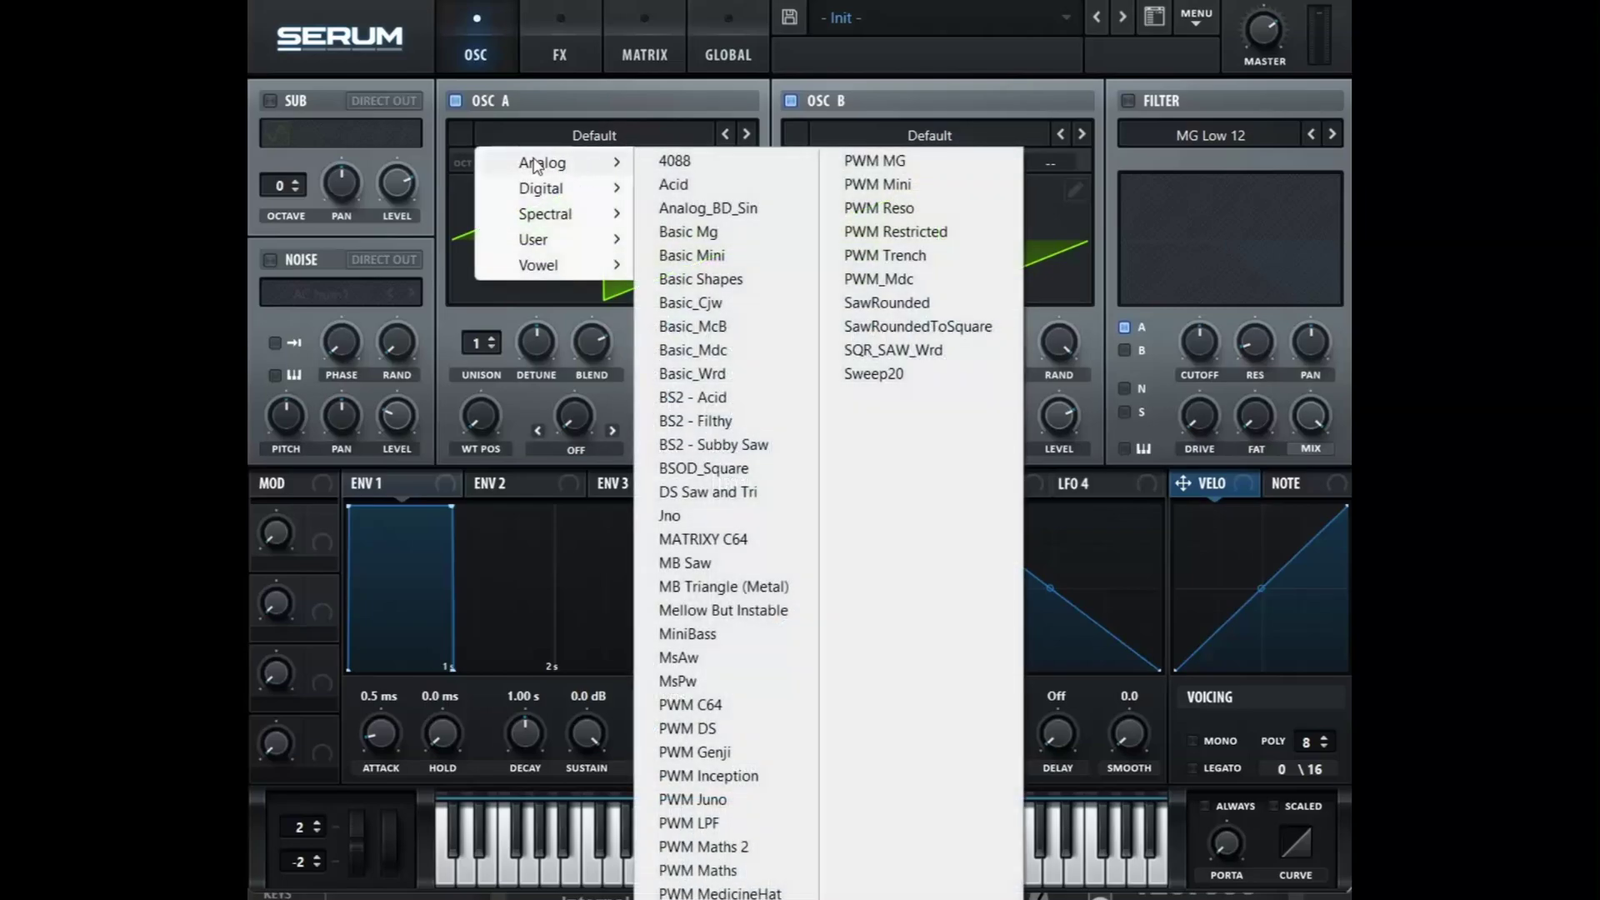
pyautogui.click(698, 280)
pyautogui.moveTo(477, 417); pyautogui.dragTo(498, 337)
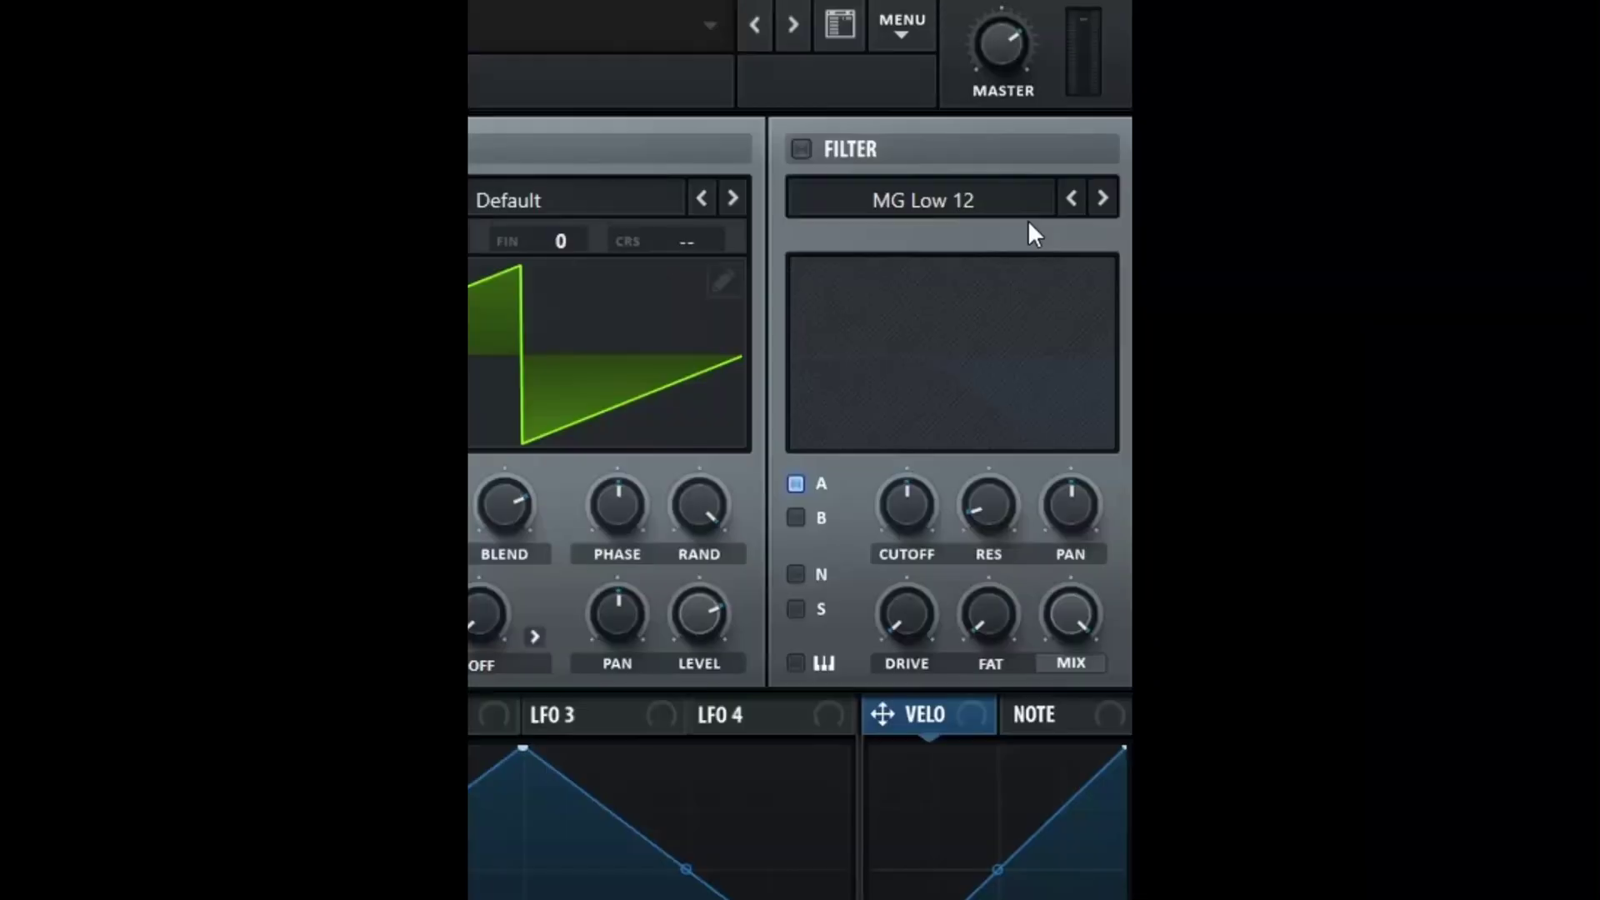
# Enable Serum's filter and set its type to MG Low 18
pyautogui.click(801, 148)
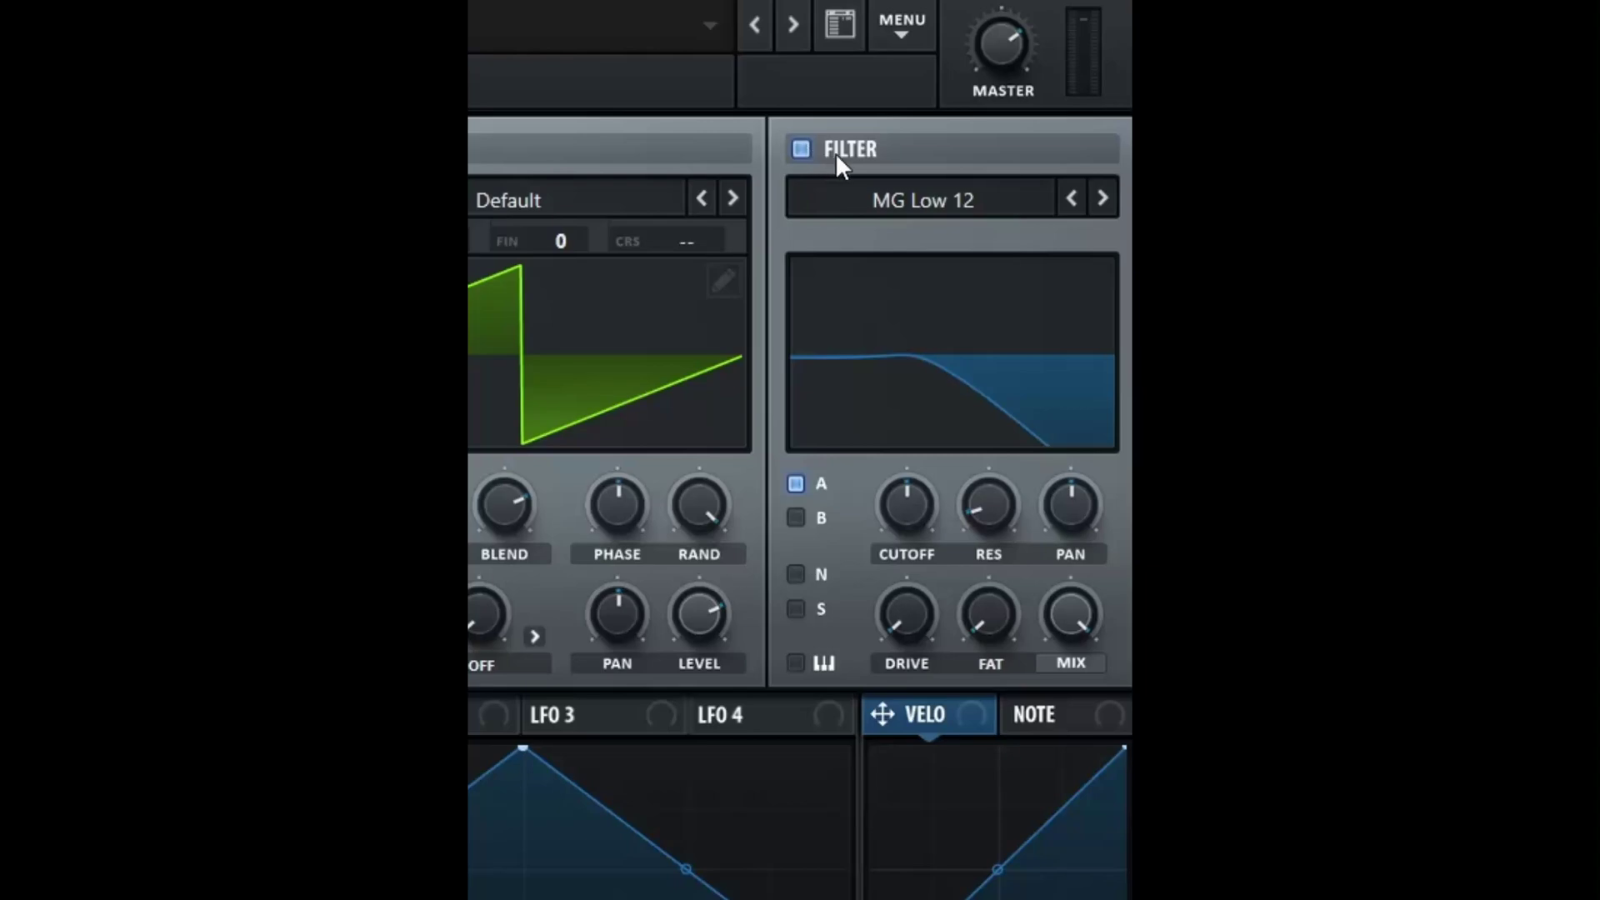
pyautogui.click(1103, 198)
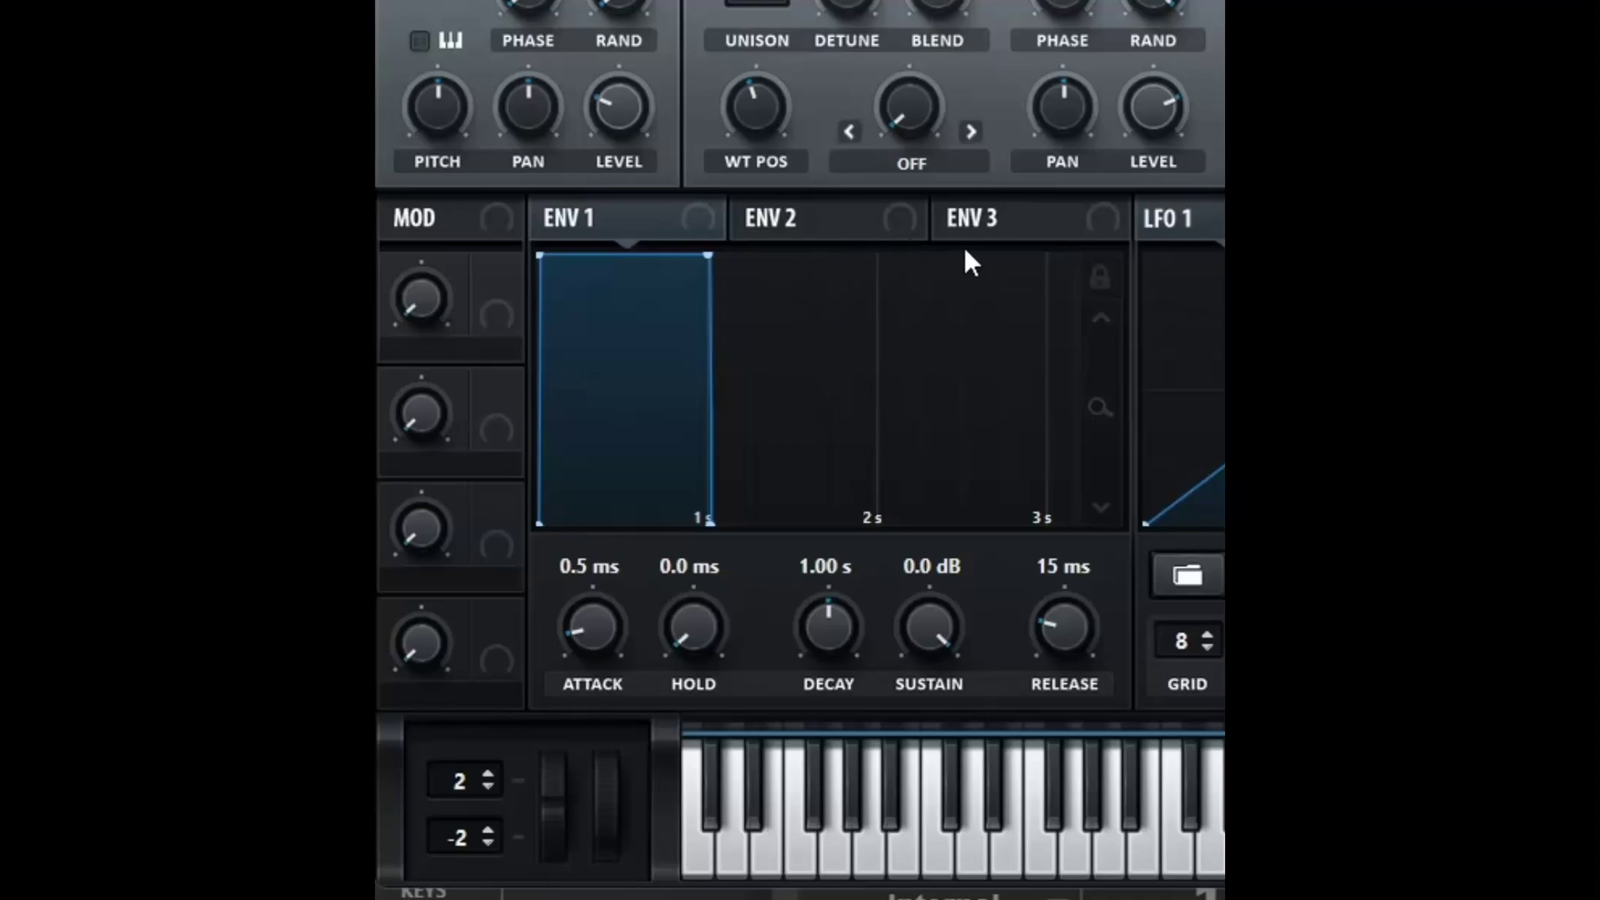
# Route envelope 2 to the filter cutoff with 371 ms decay, 0% sustain and 27 mod amount
pyautogui.click(805, 219)
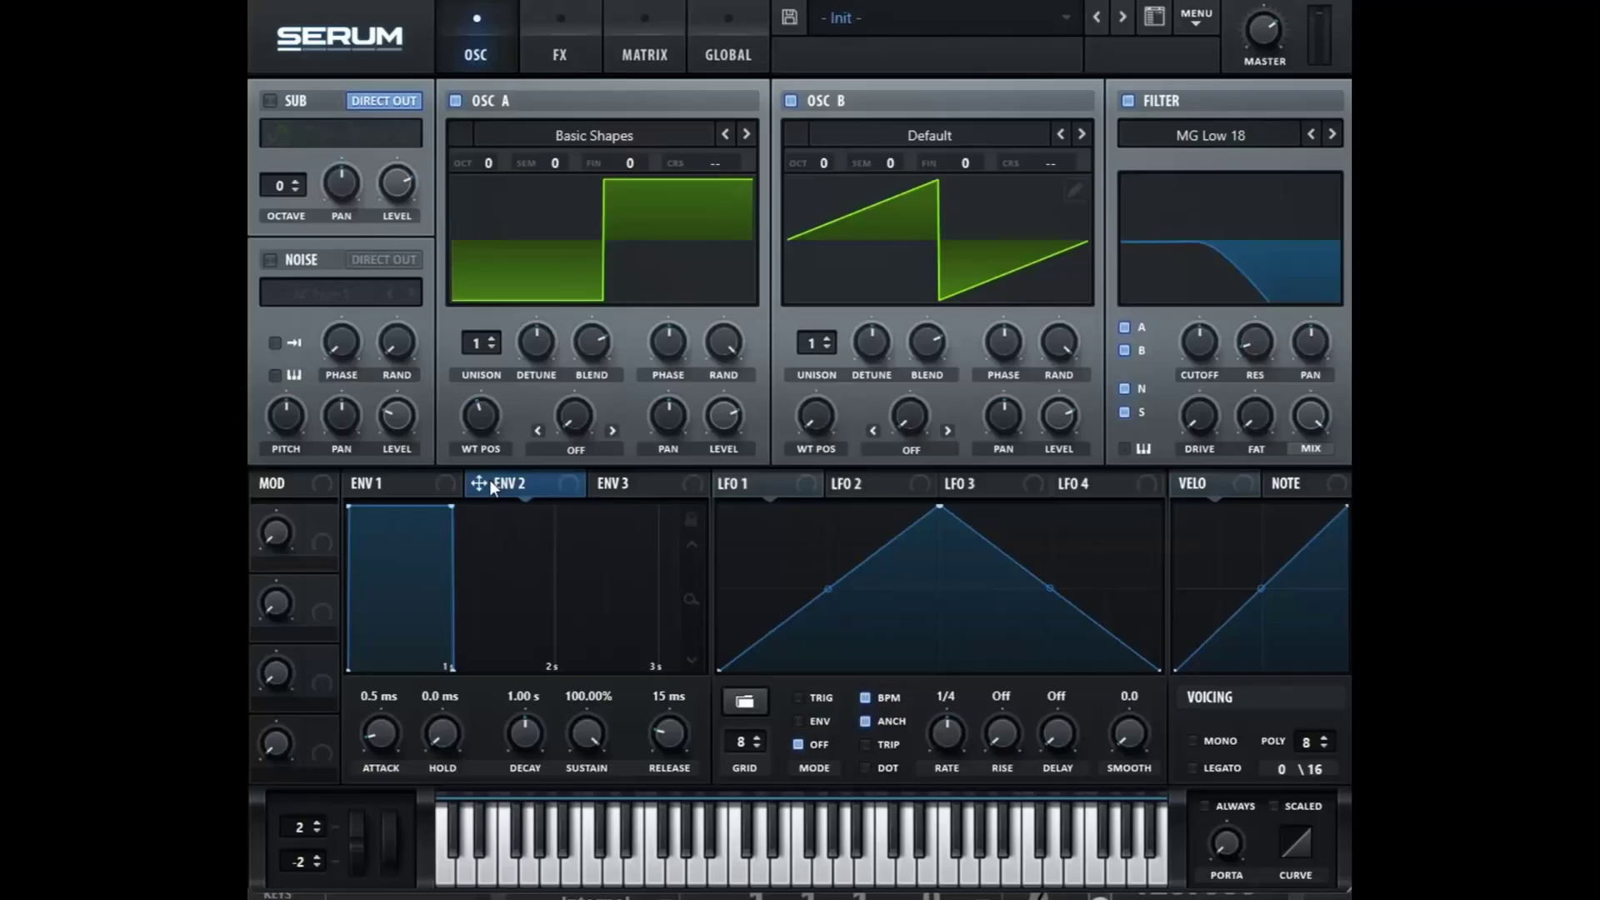
pyautogui.moveTo(491, 483)
pyautogui.mouseDown()
pyautogui.moveTo(654, 483)
pyautogui.moveTo(1196, 205)
pyautogui.mouseUp()
pyautogui.moveTo(1191, 358)
pyautogui.moveTo(454, 512); pyautogui.dragTo(372, 781)
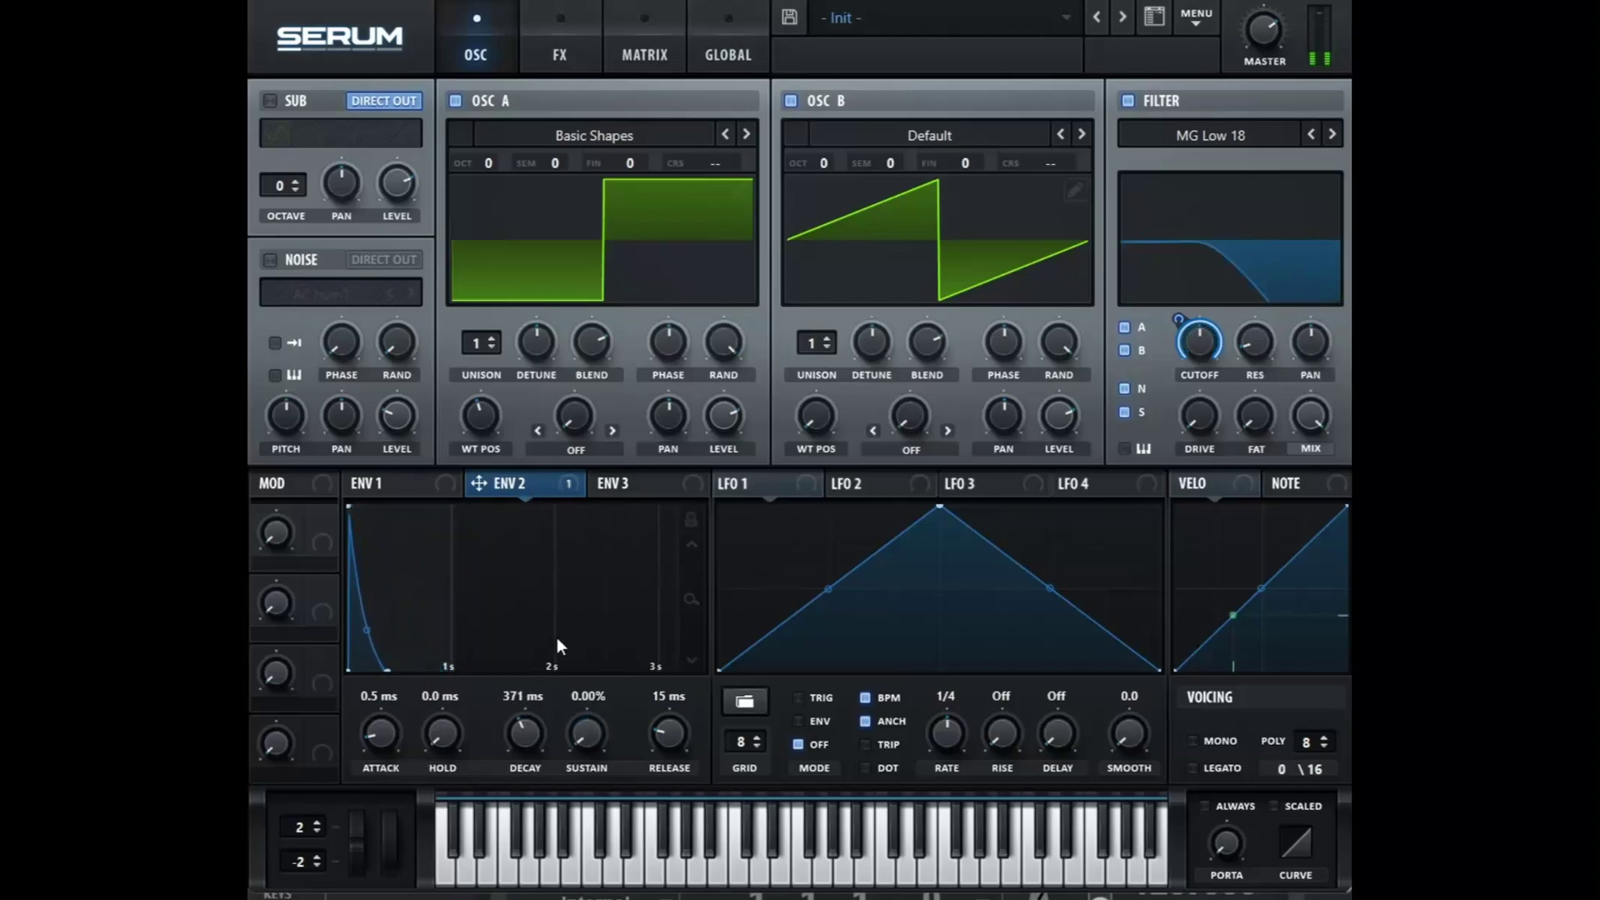
pyautogui.moveTo(1200, 344); pyautogui.dragTo(1217, 287)
pyautogui.moveTo(1170, 364); pyautogui.dragTo(1162, 394)
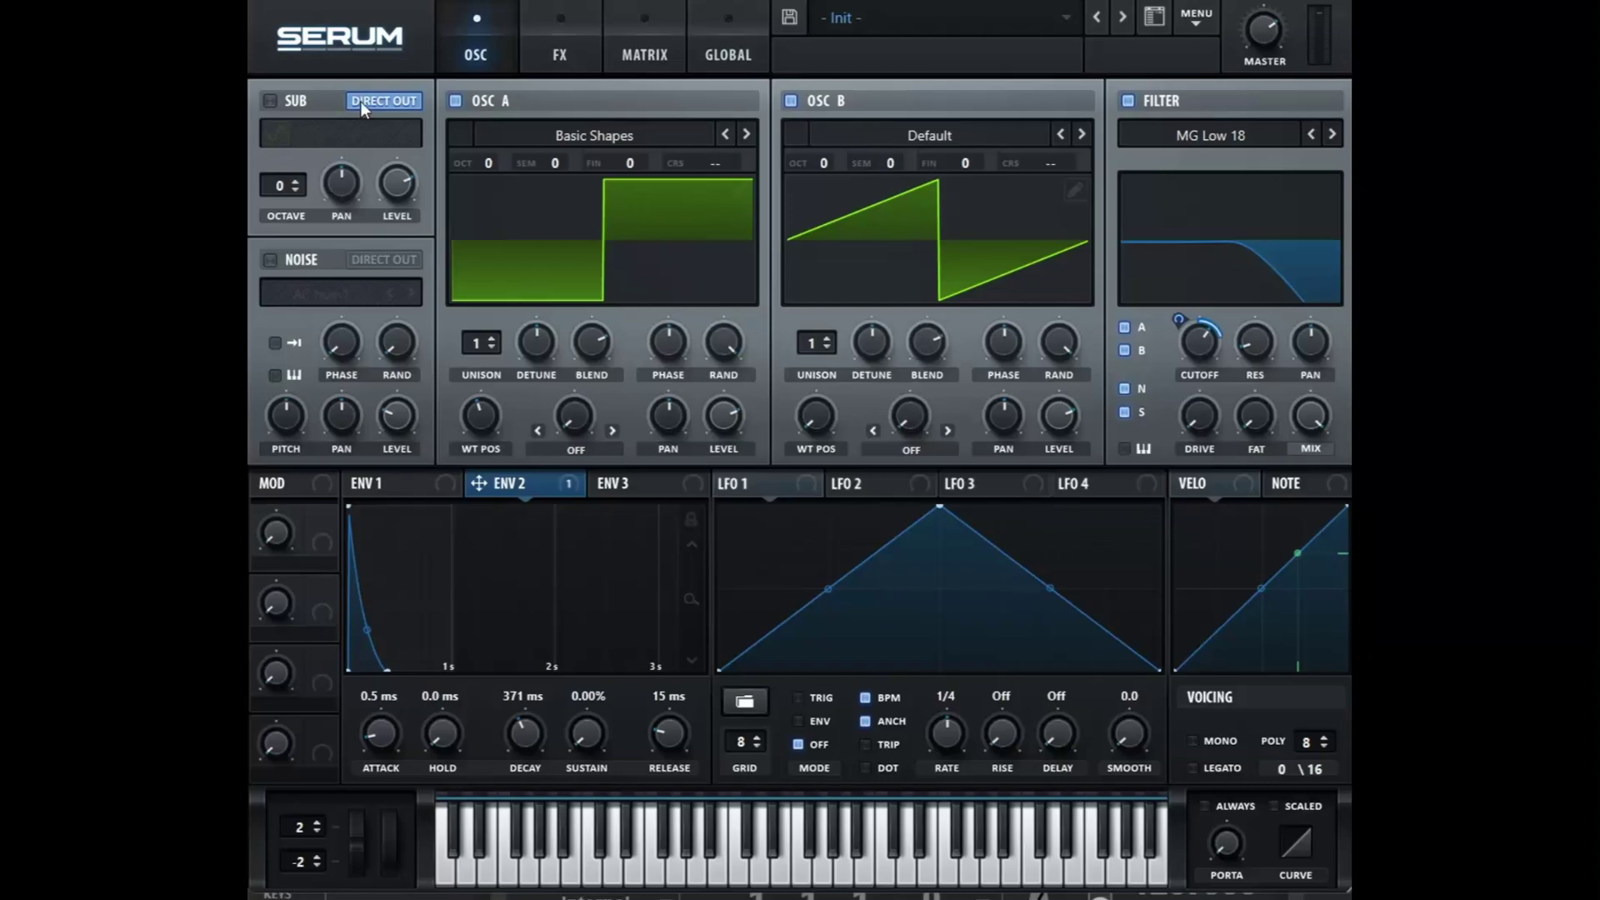
# Turn off OSC A and route LFO 1 to OSC B's semitones at 1/32 with a convex falling slope
pyautogui.click(459, 101)
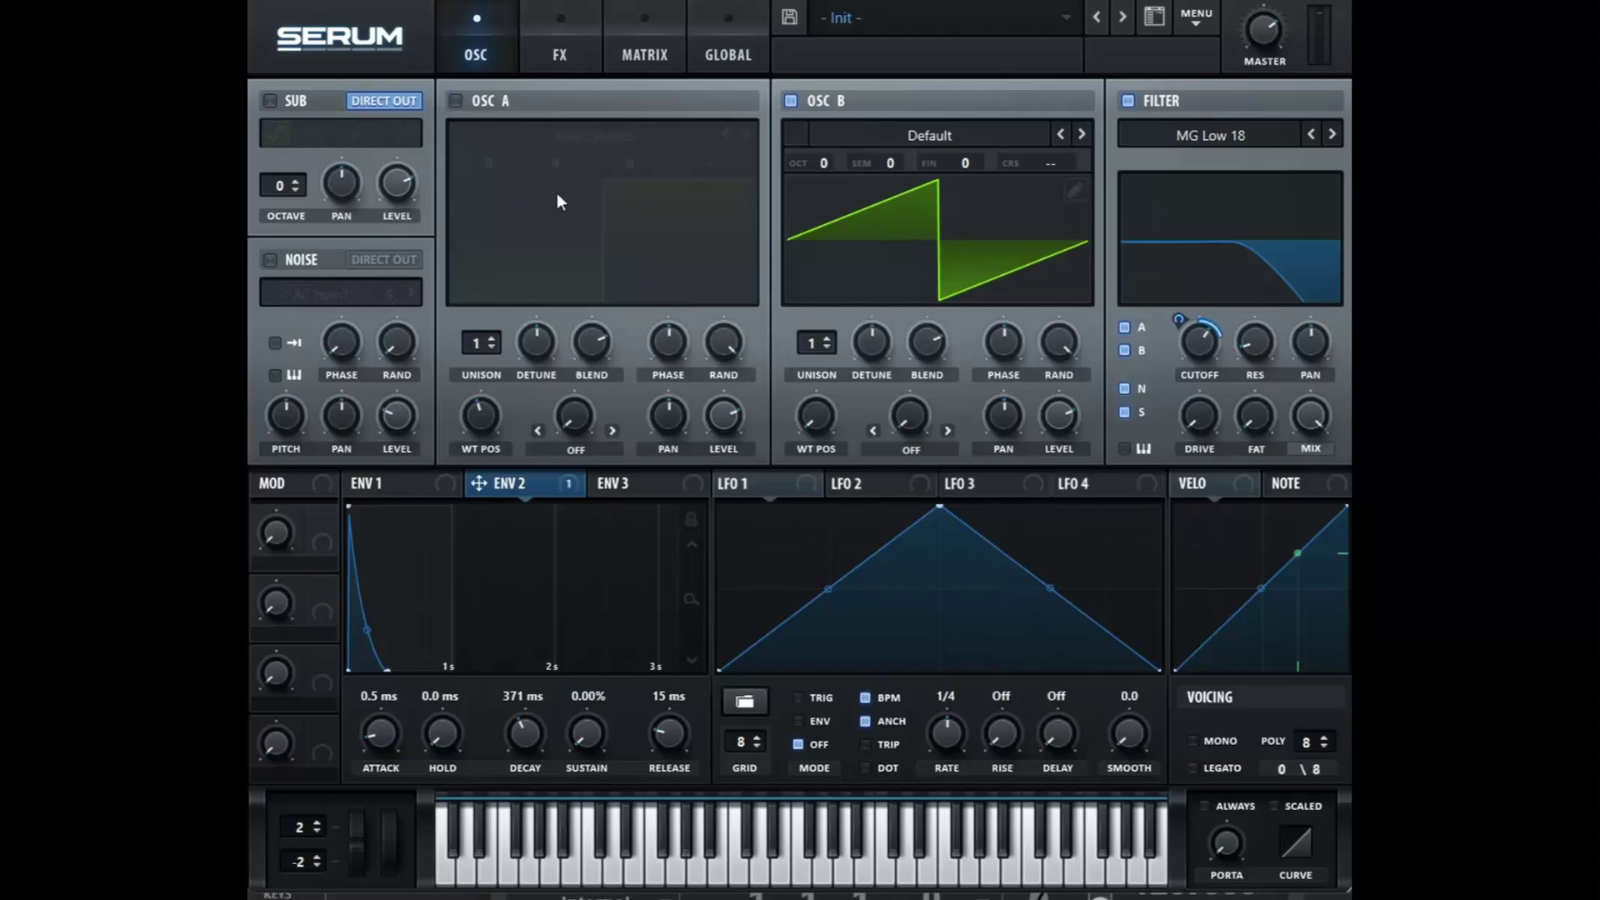
pyautogui.click(748, 483)
pyautogui.moveTo(877, 162); pyautogui.dragTo(875, 167)
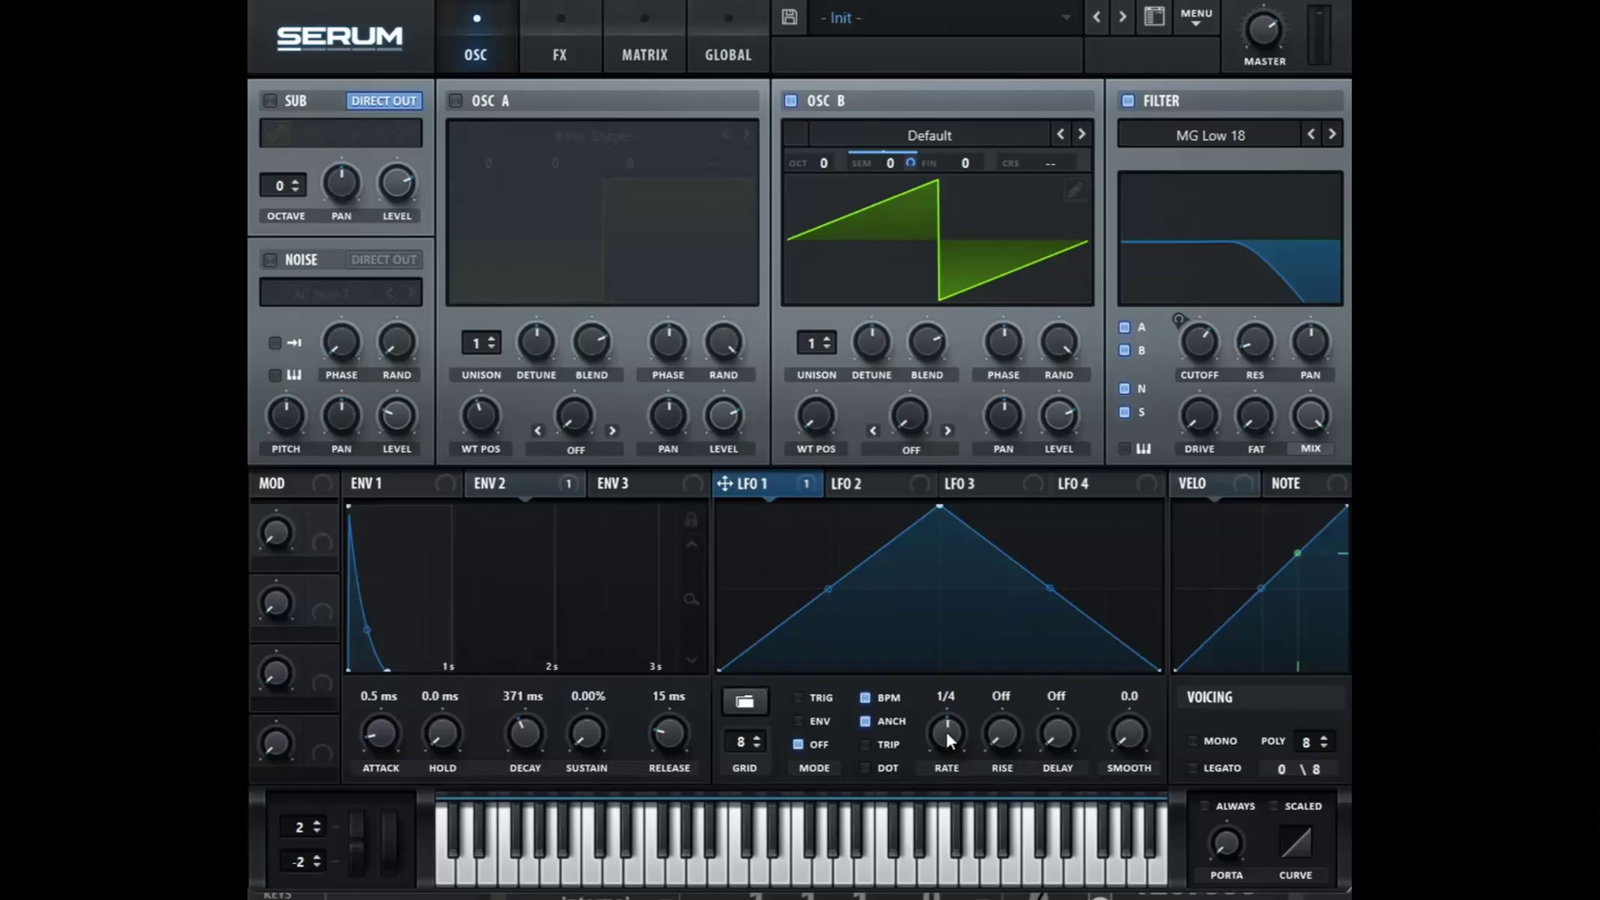
pyautogui.moveTo(946, 732); pyautogui.dragTo(955, 713)
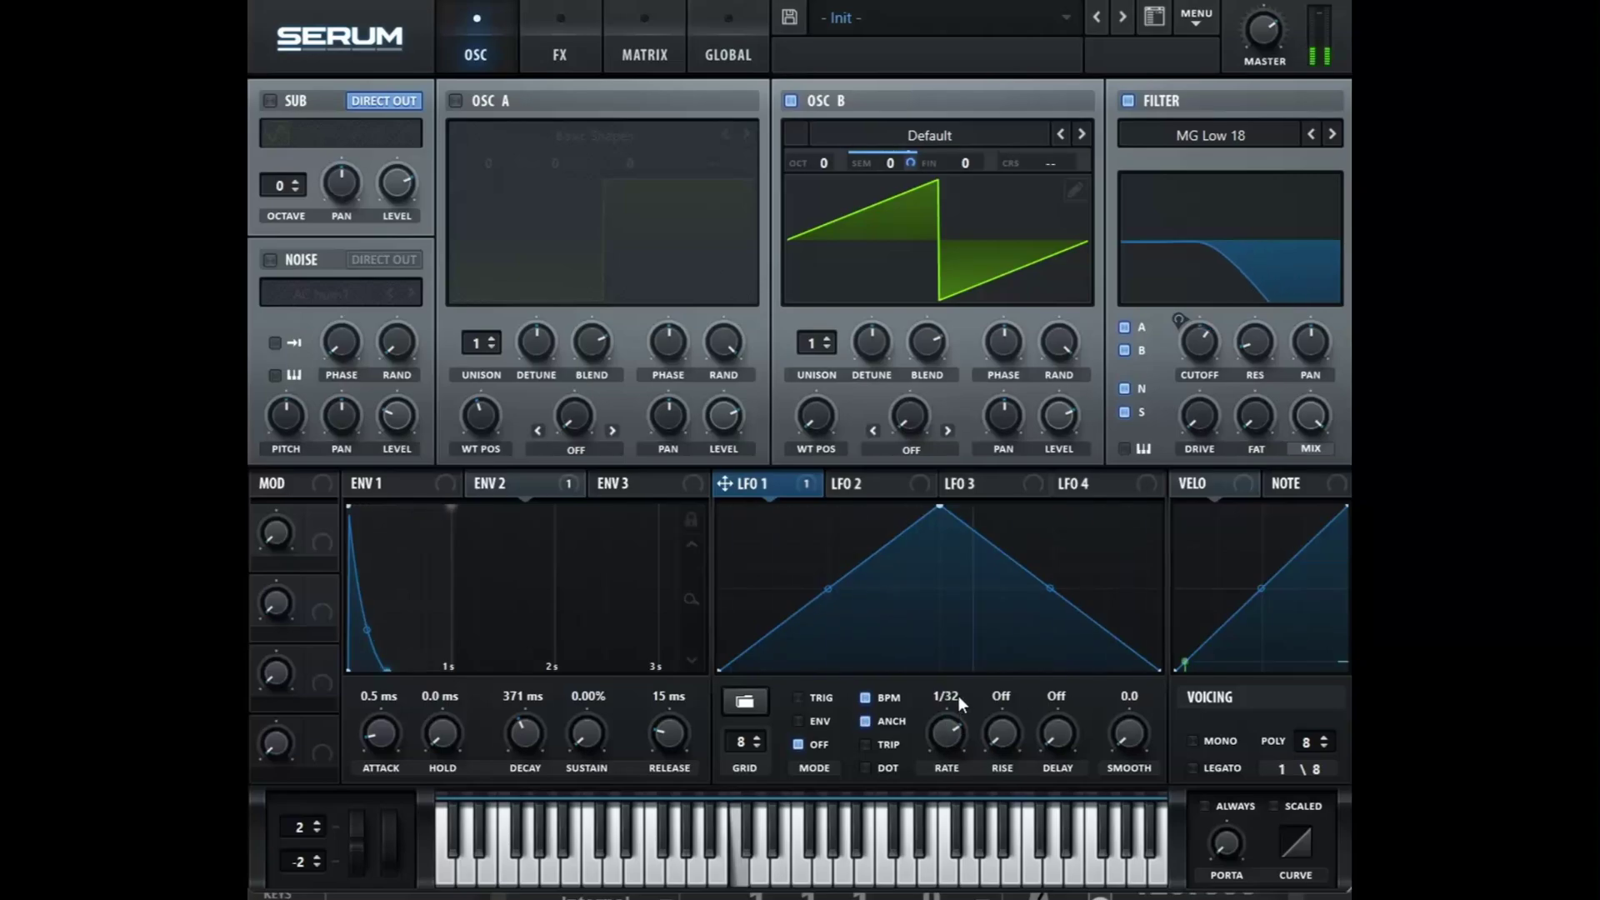
pyautogui.scroll(1, 958, 697)
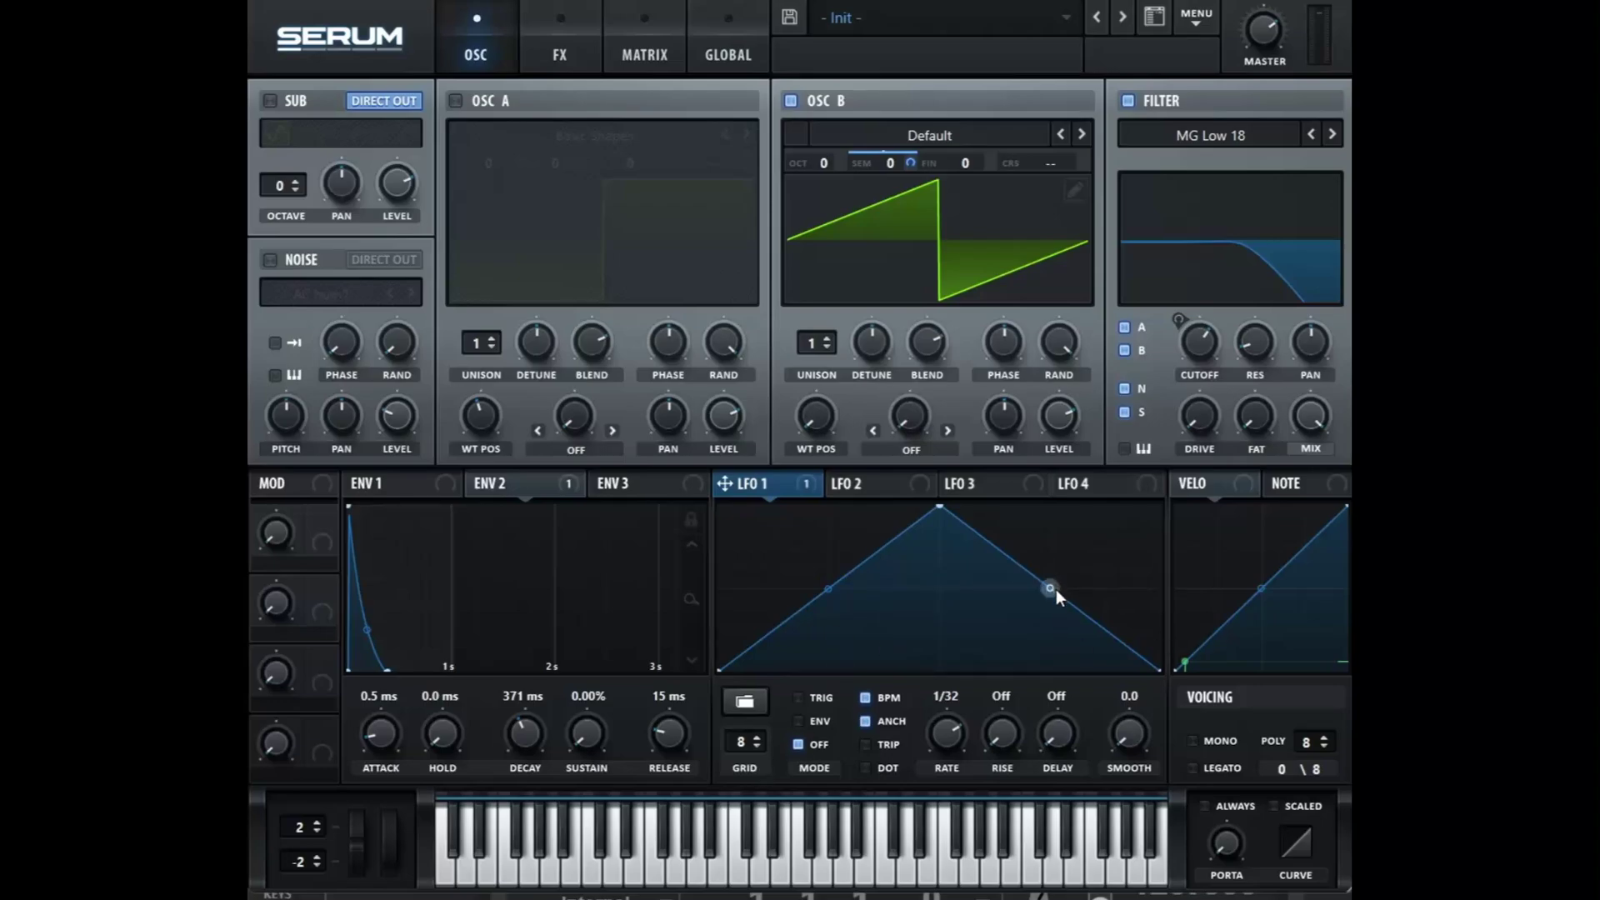
pyautogui.moveTo(1056, 589); pyautogui.dragTo(1058, 570)
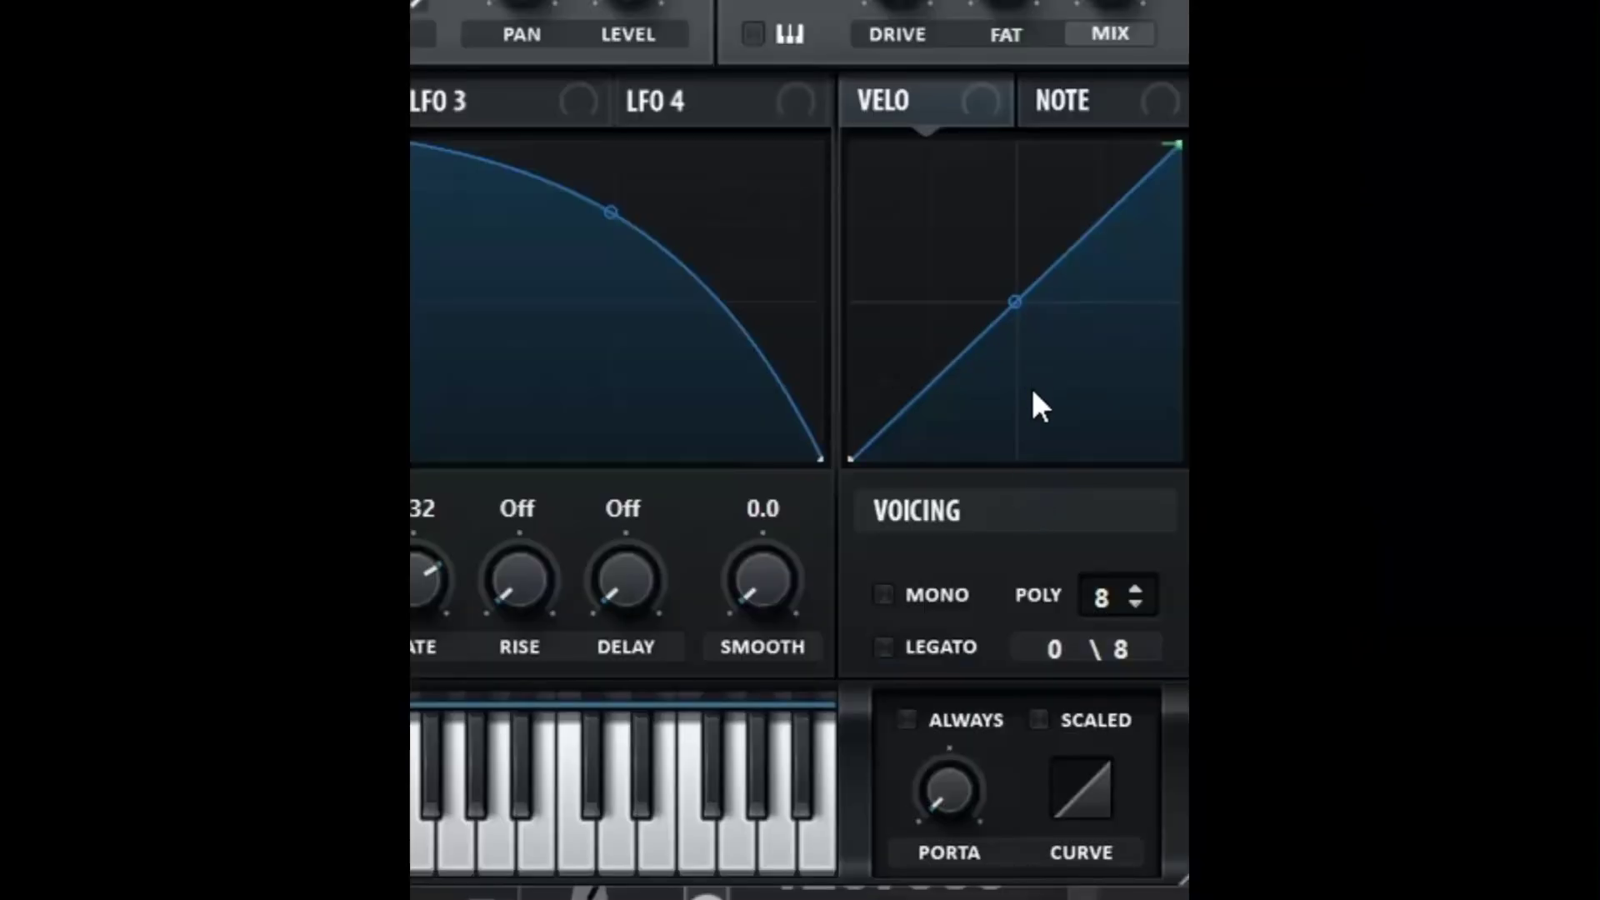
# Set the voicing to mono legato with a 45 ms portamento glide
pyautogui.click(894, 598)
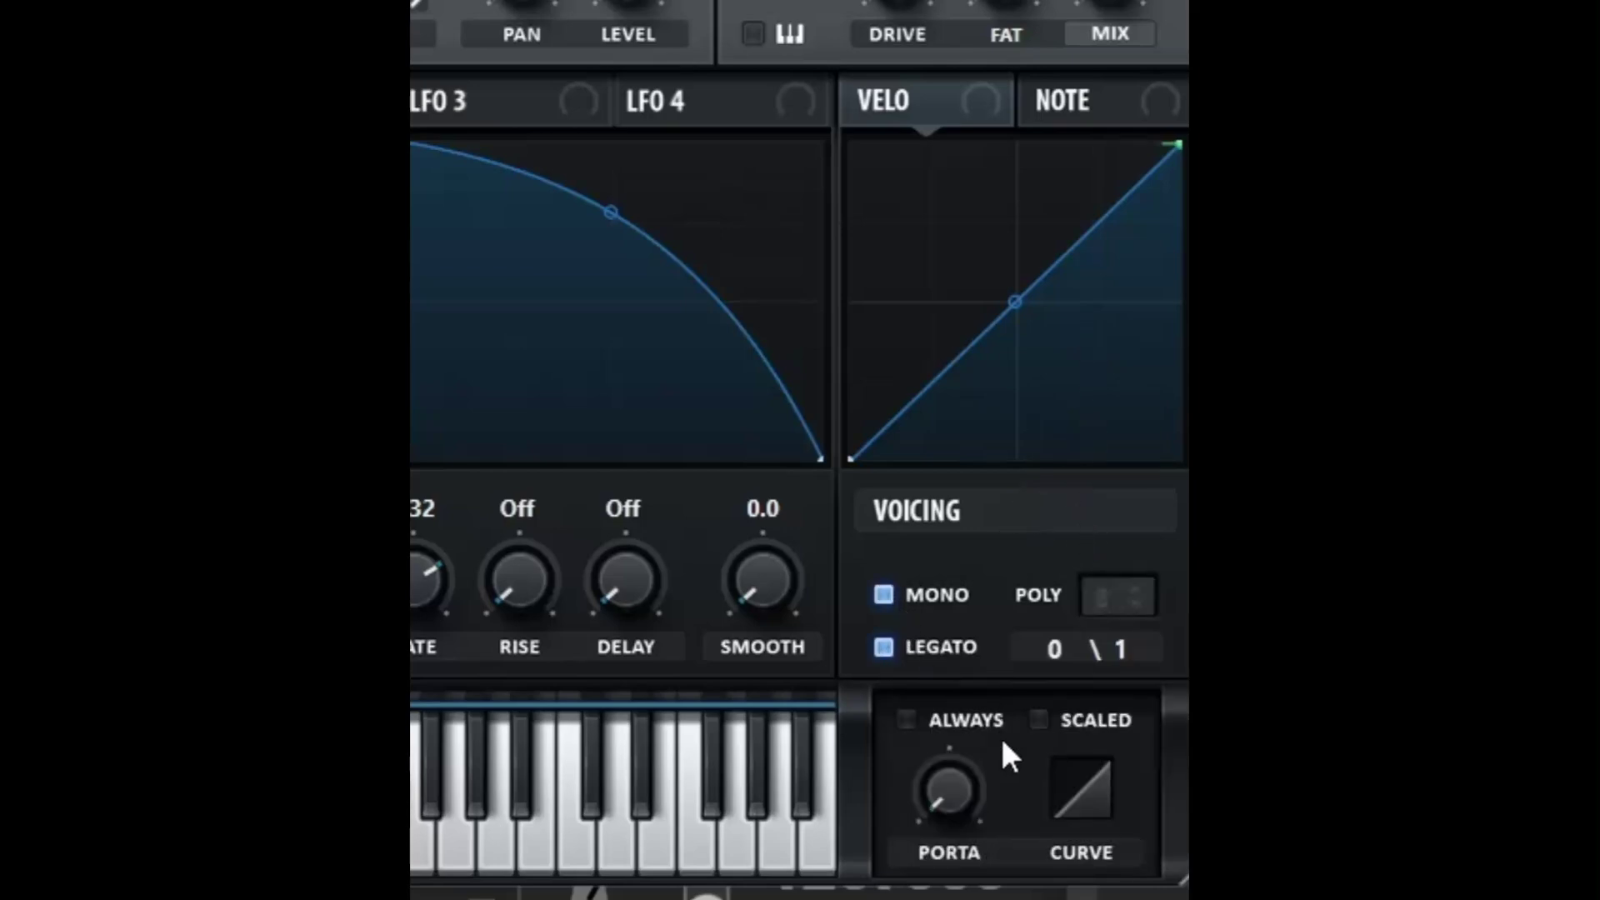
pyautogui.moveTo(935, 803)
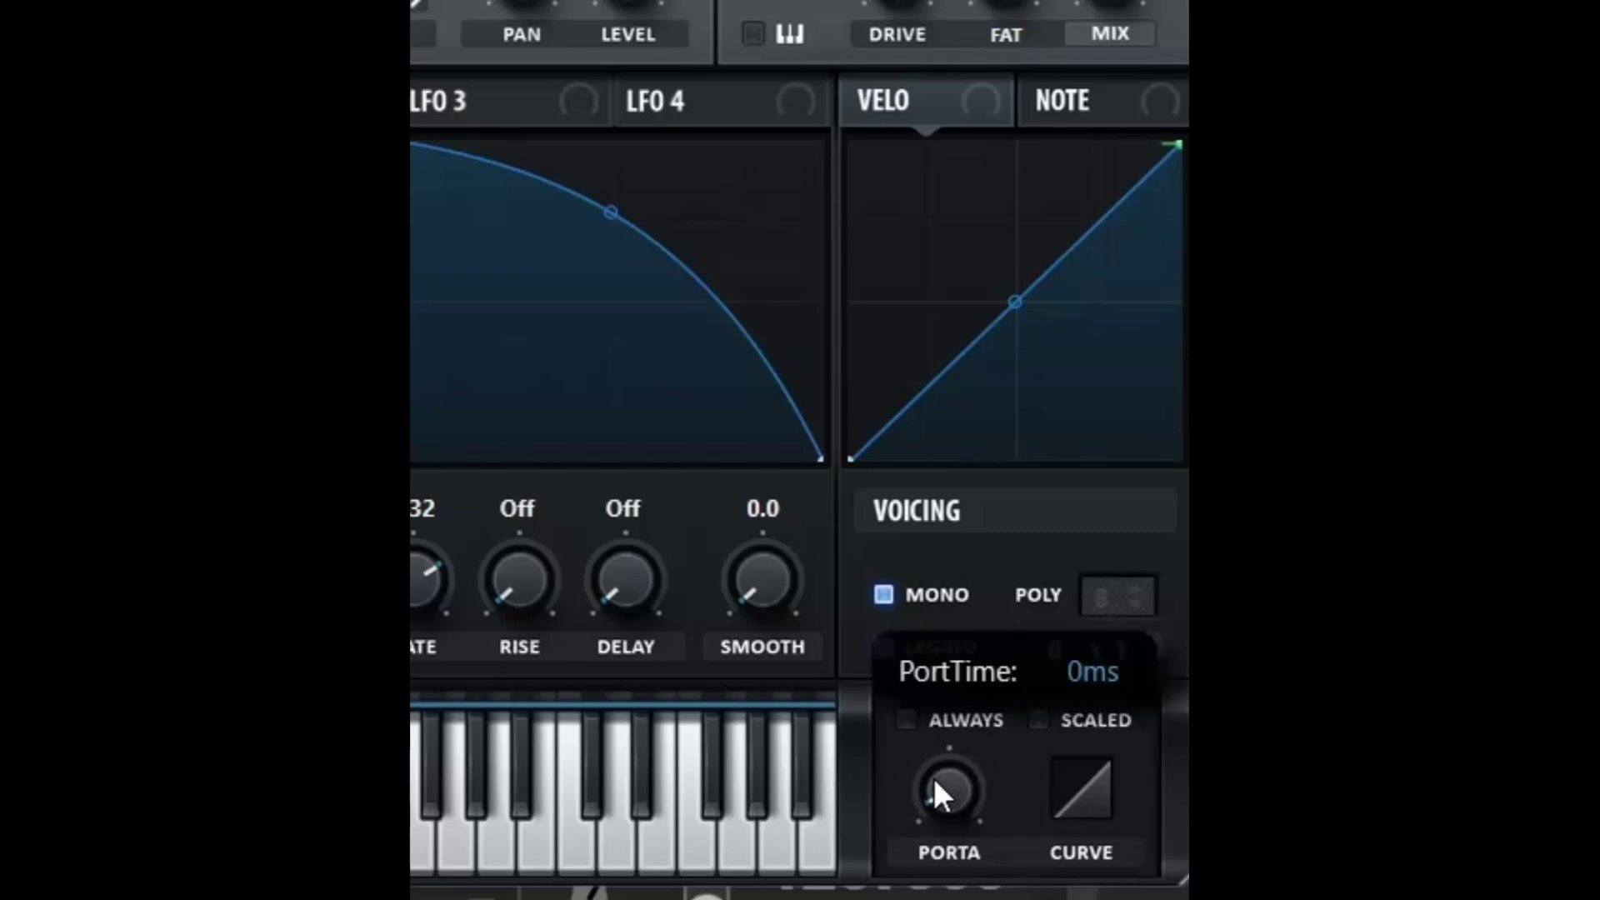
pyautogui.moveTo(933, 777); pyautogui.dragTo(968, 687)
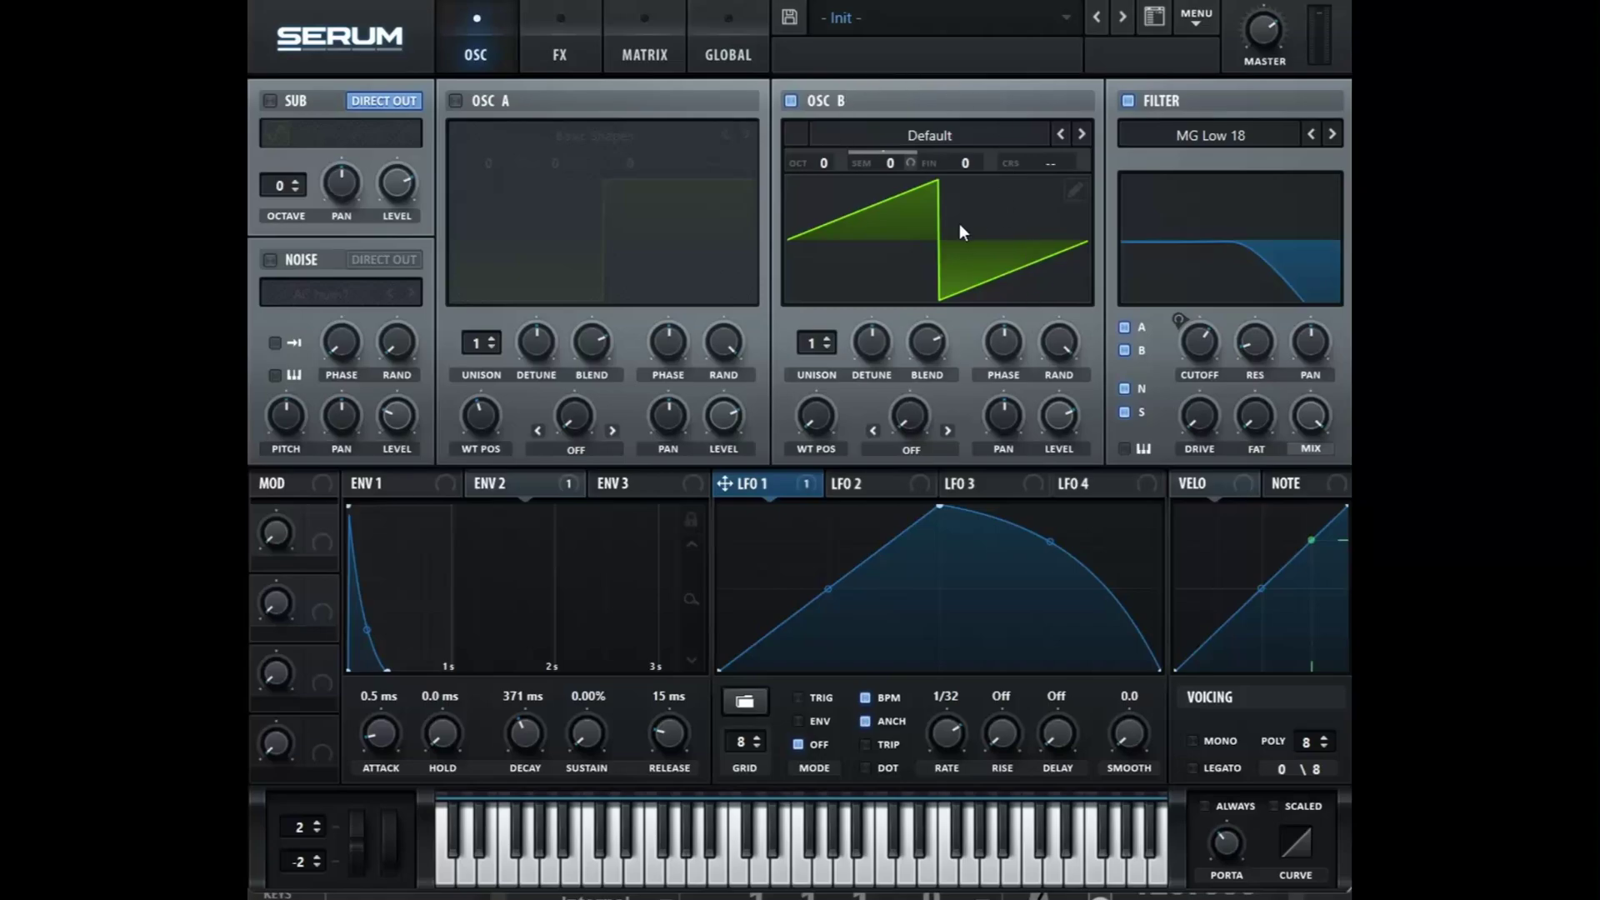
# Re-enable oscillator A, set oscillator B's level to 0 and load Basic Shapes into B
pyautogui.click(455, 100)
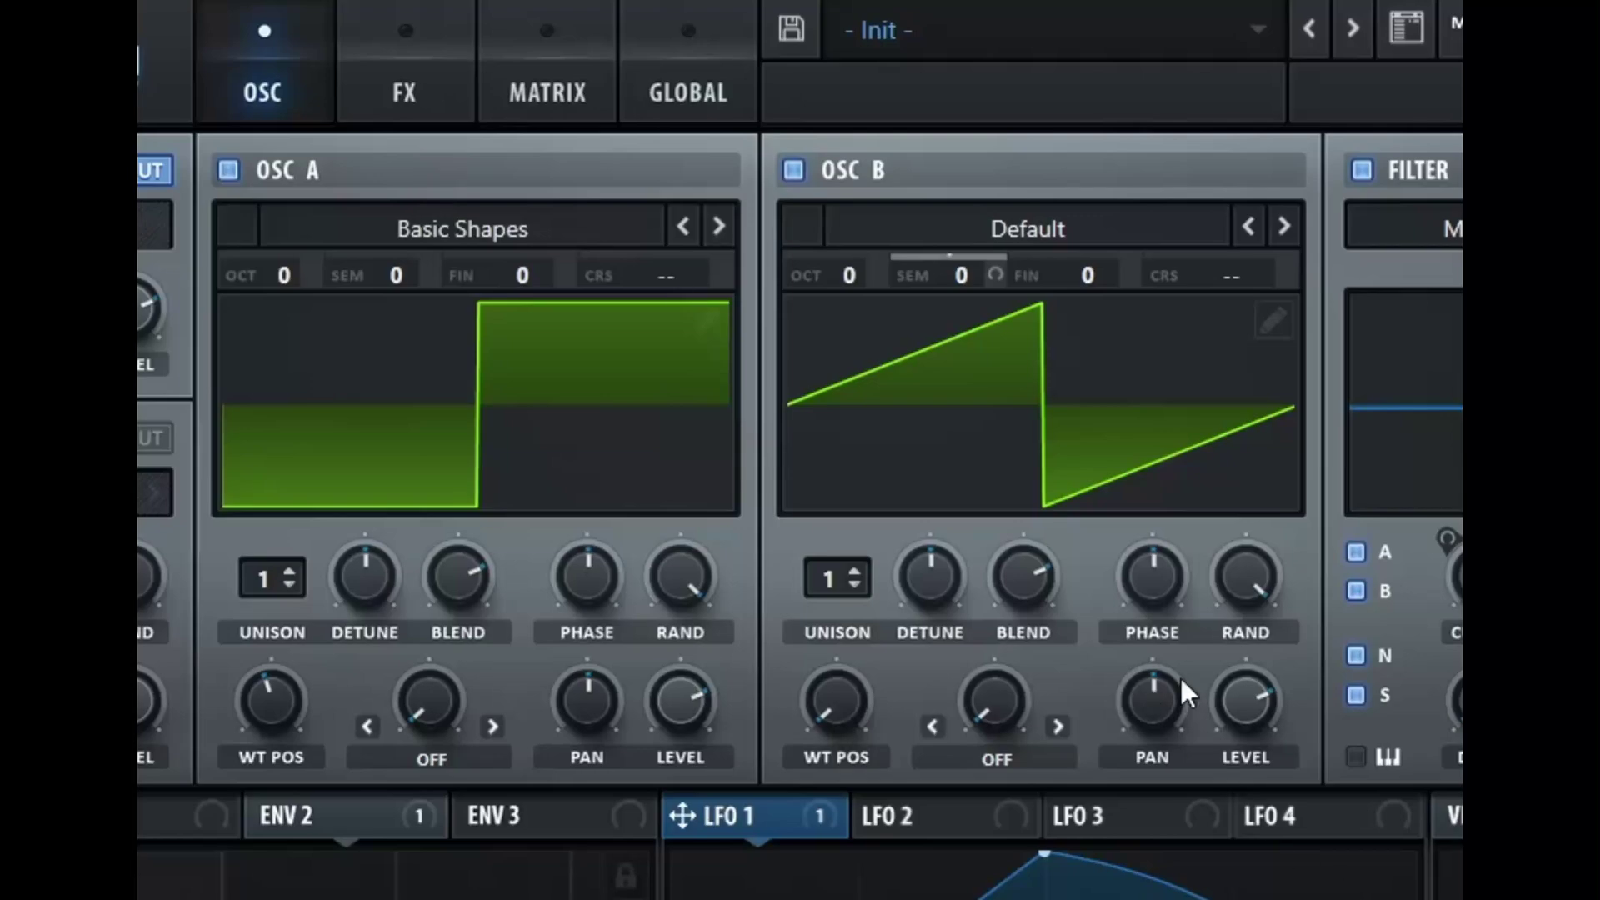
pyautogui.moveTo(1242, 691); pyautogui.dragTo(1241, 775)
pyautogui.click(1138, 232)
pyautogui.moveTo(1034, 279)
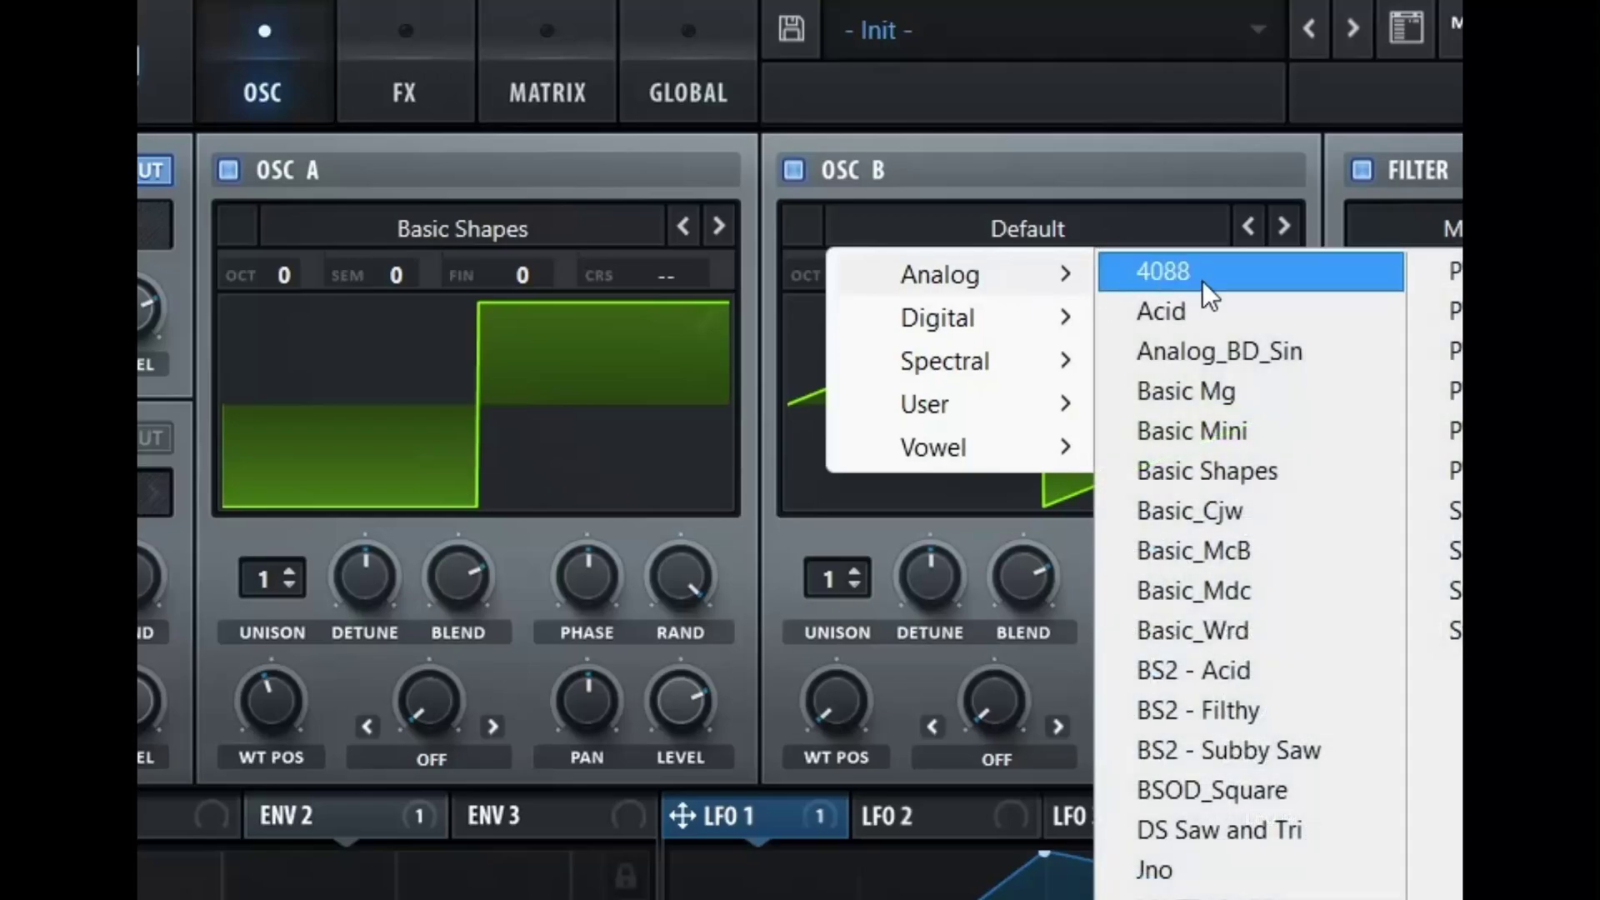
pyautogui.click(1254, 471)
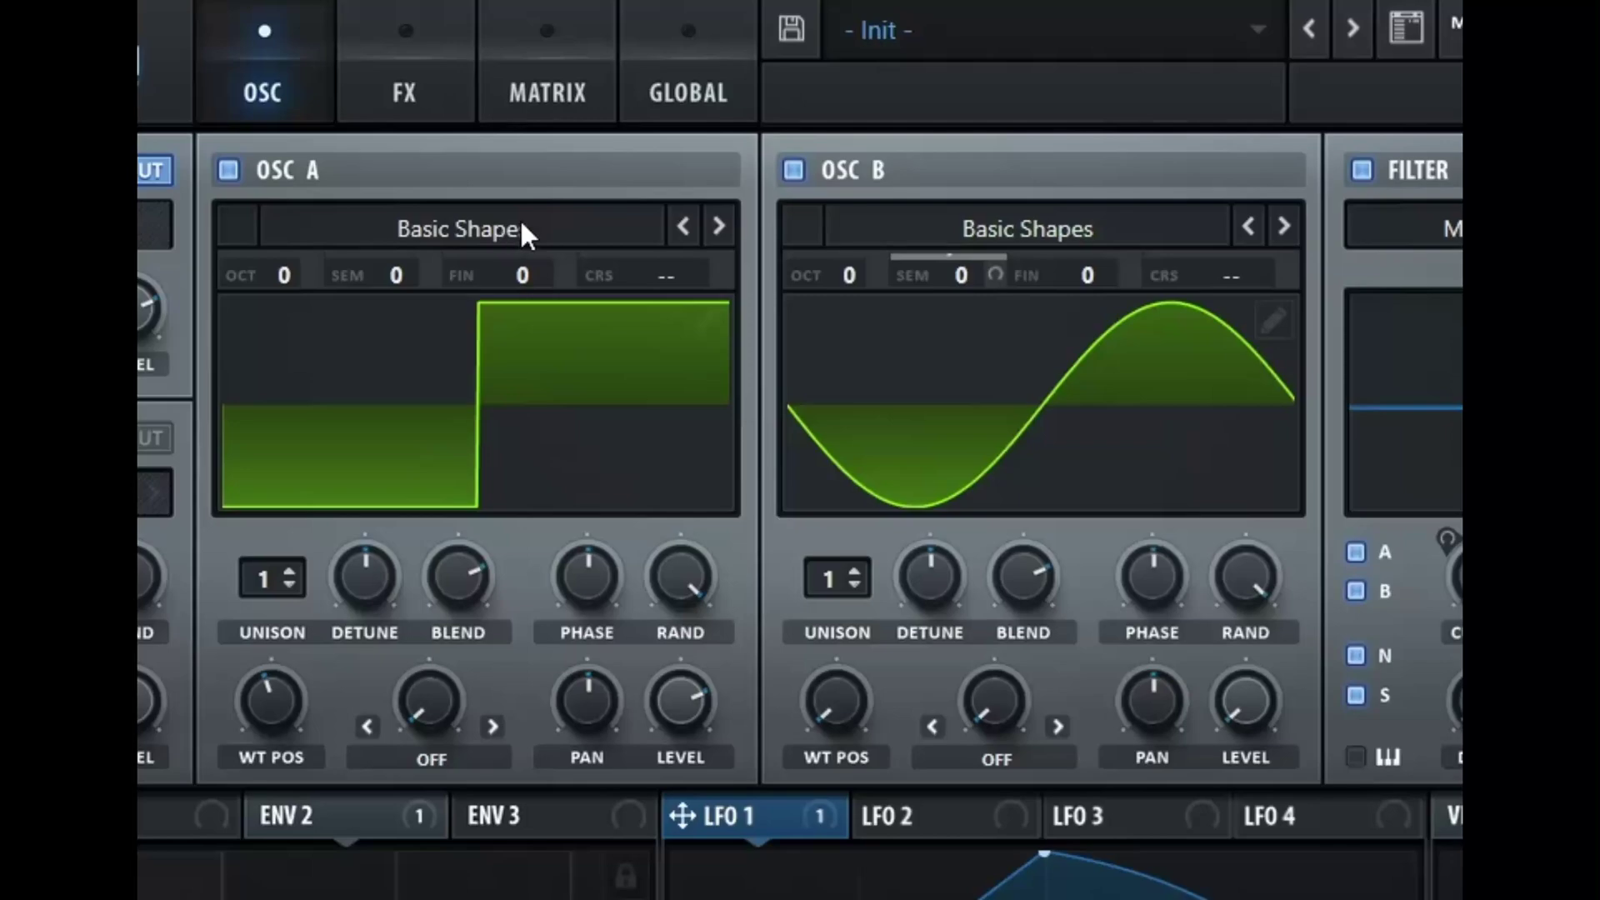
# Set oscillator A to WT position 1 with FM (From B) warp at 8%
pyautogui.moveTo(277, 681); pyautogui.dragTo(277, 733)
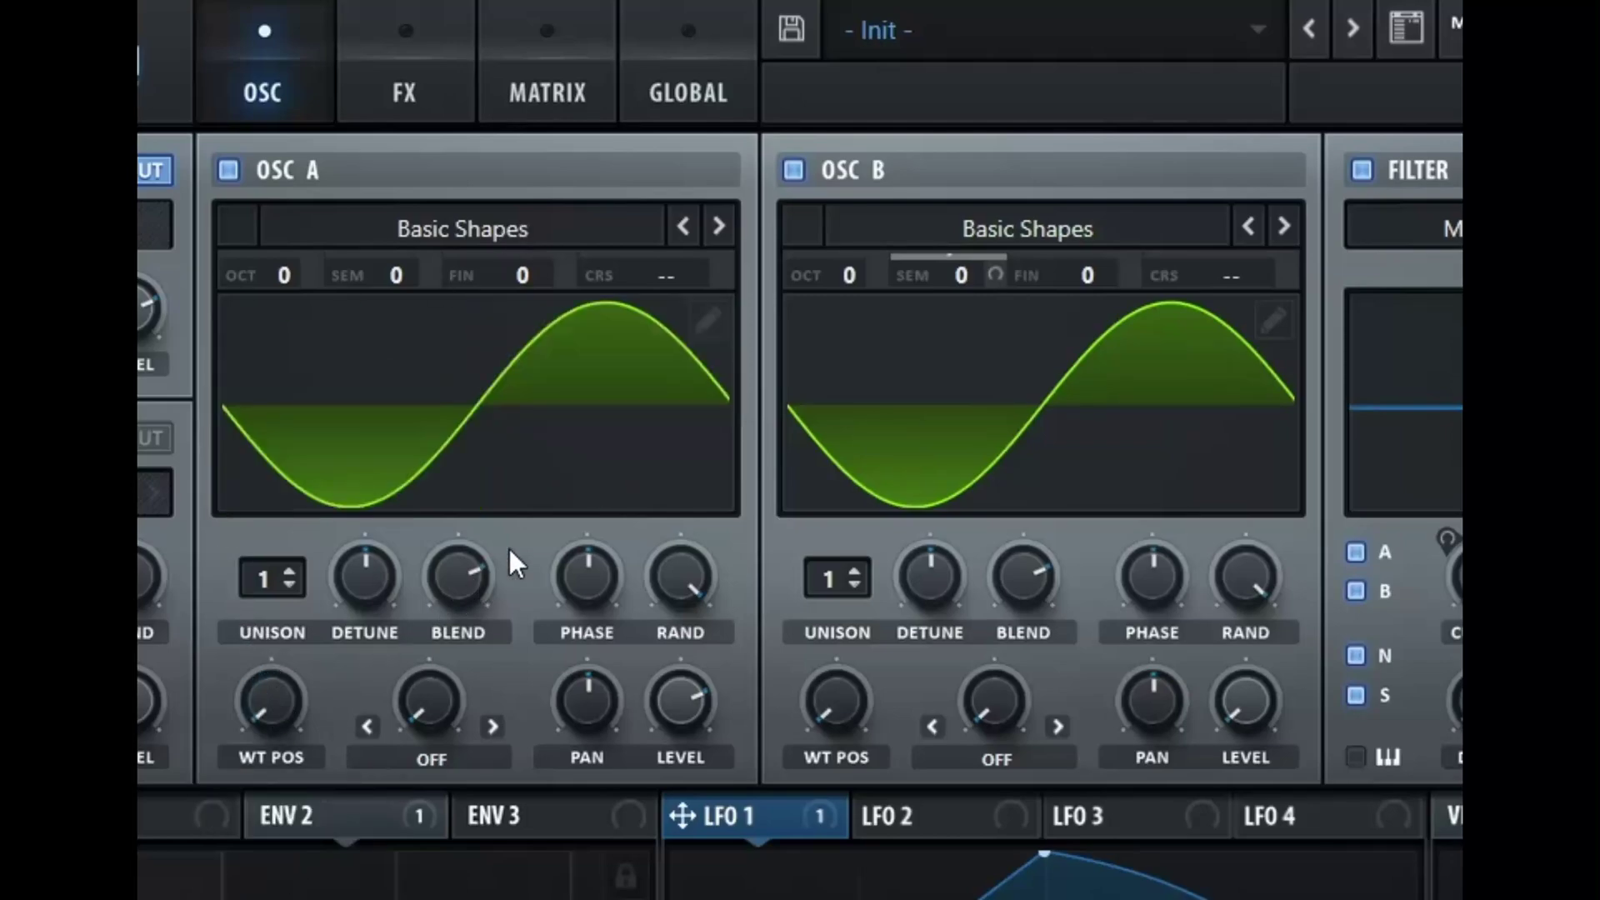
pyautogui.click(416, 761)
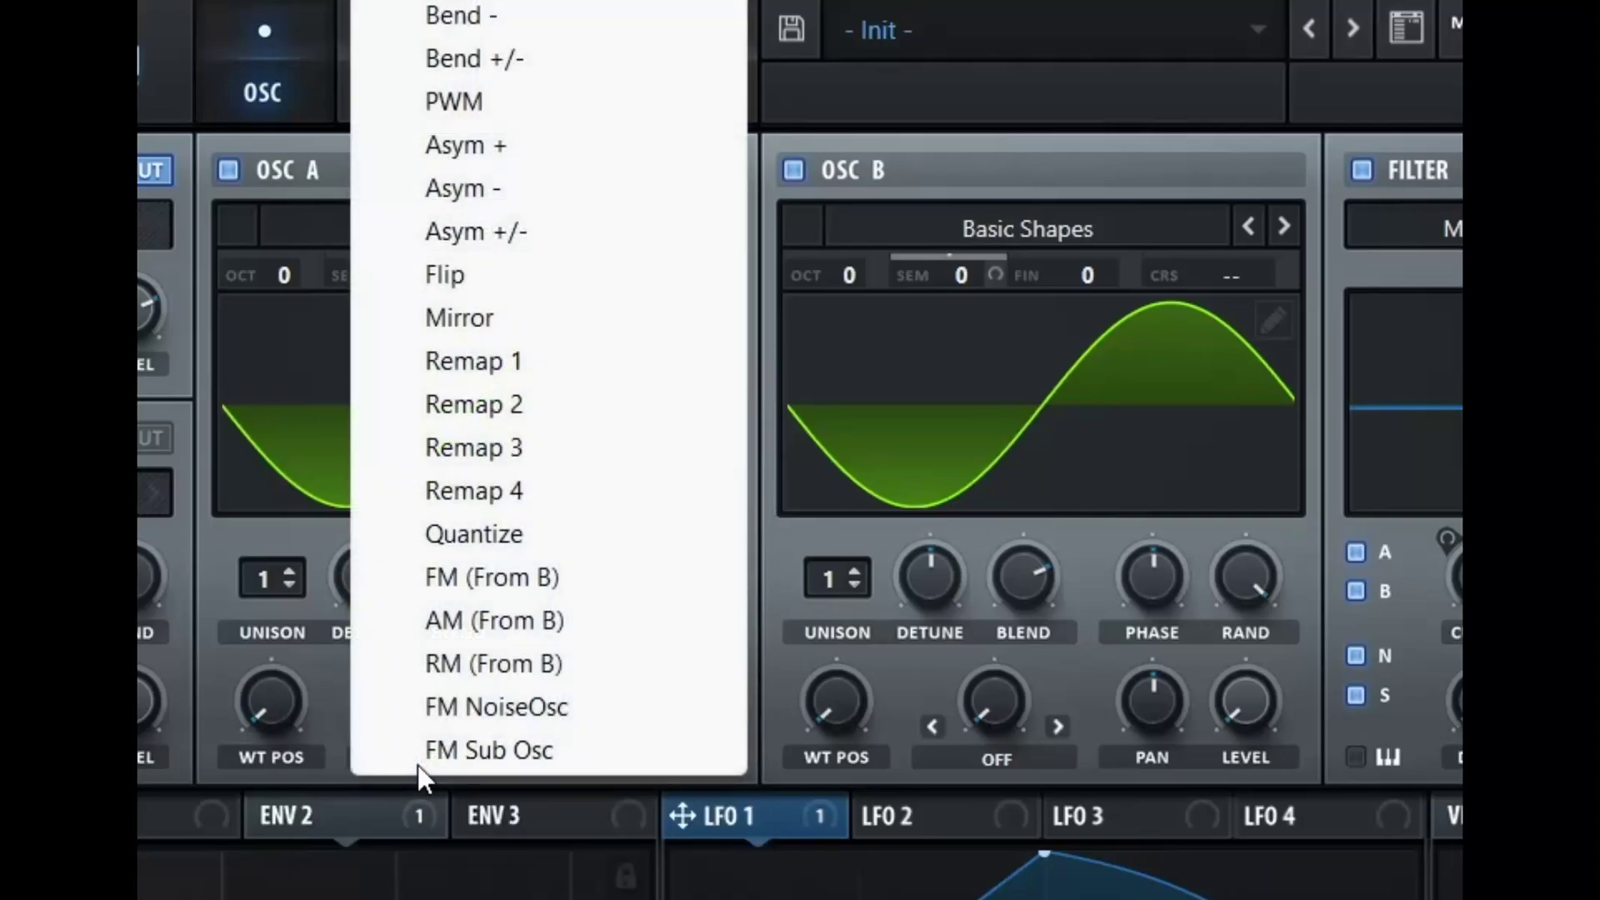
pyautogui.click(521, 588)
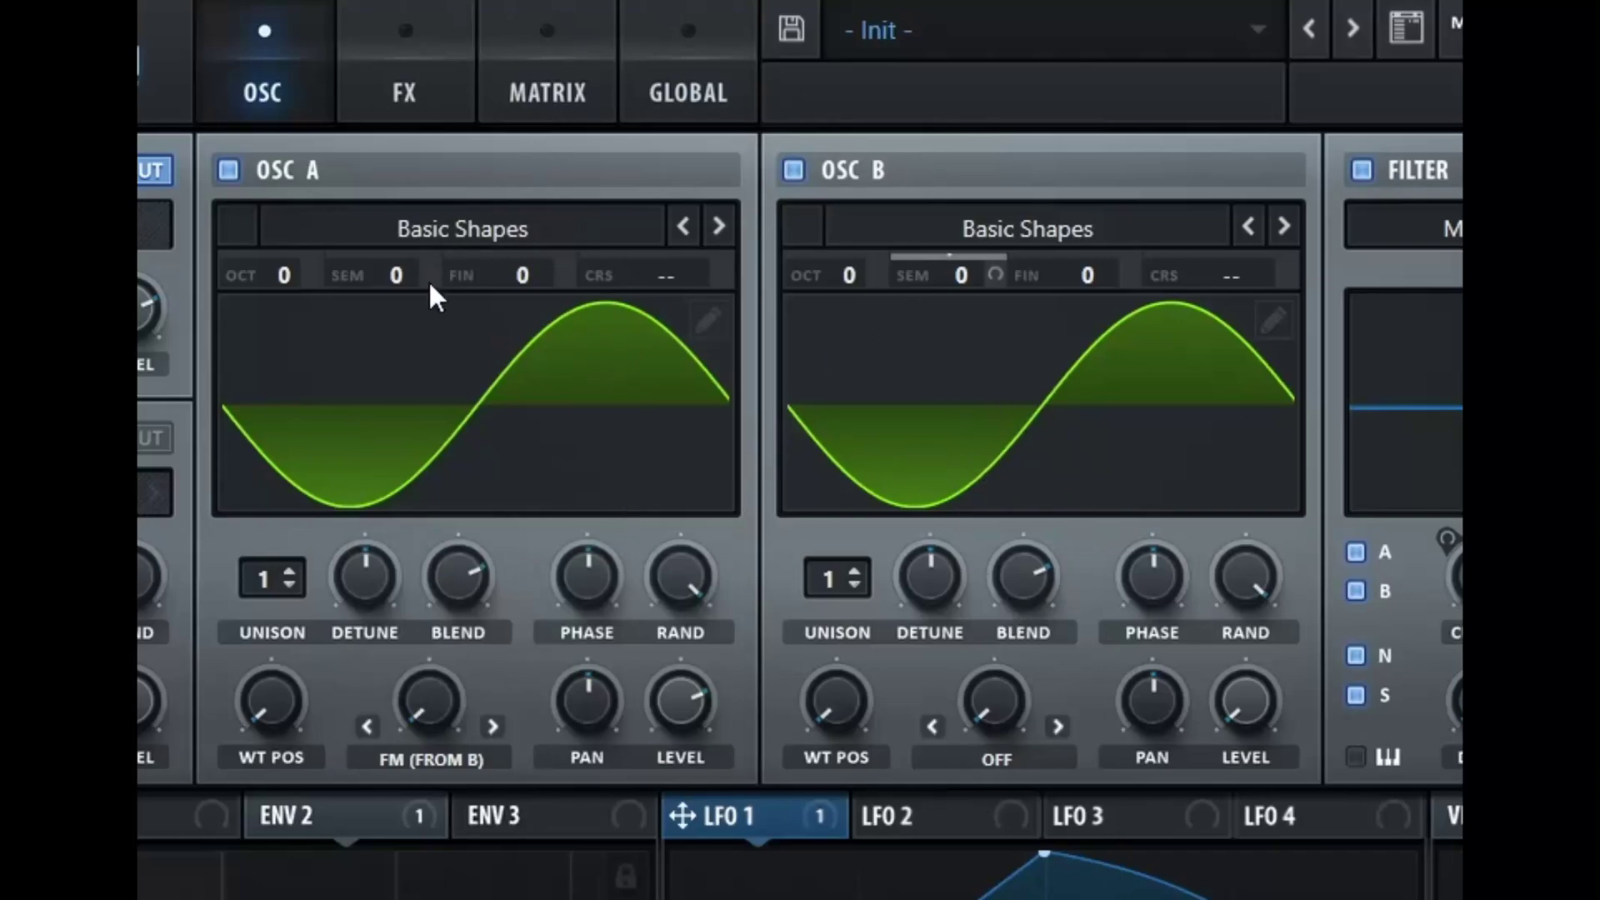
pyautogui.moveTo(438, 713); pyautogui.dragTo(470, 491)
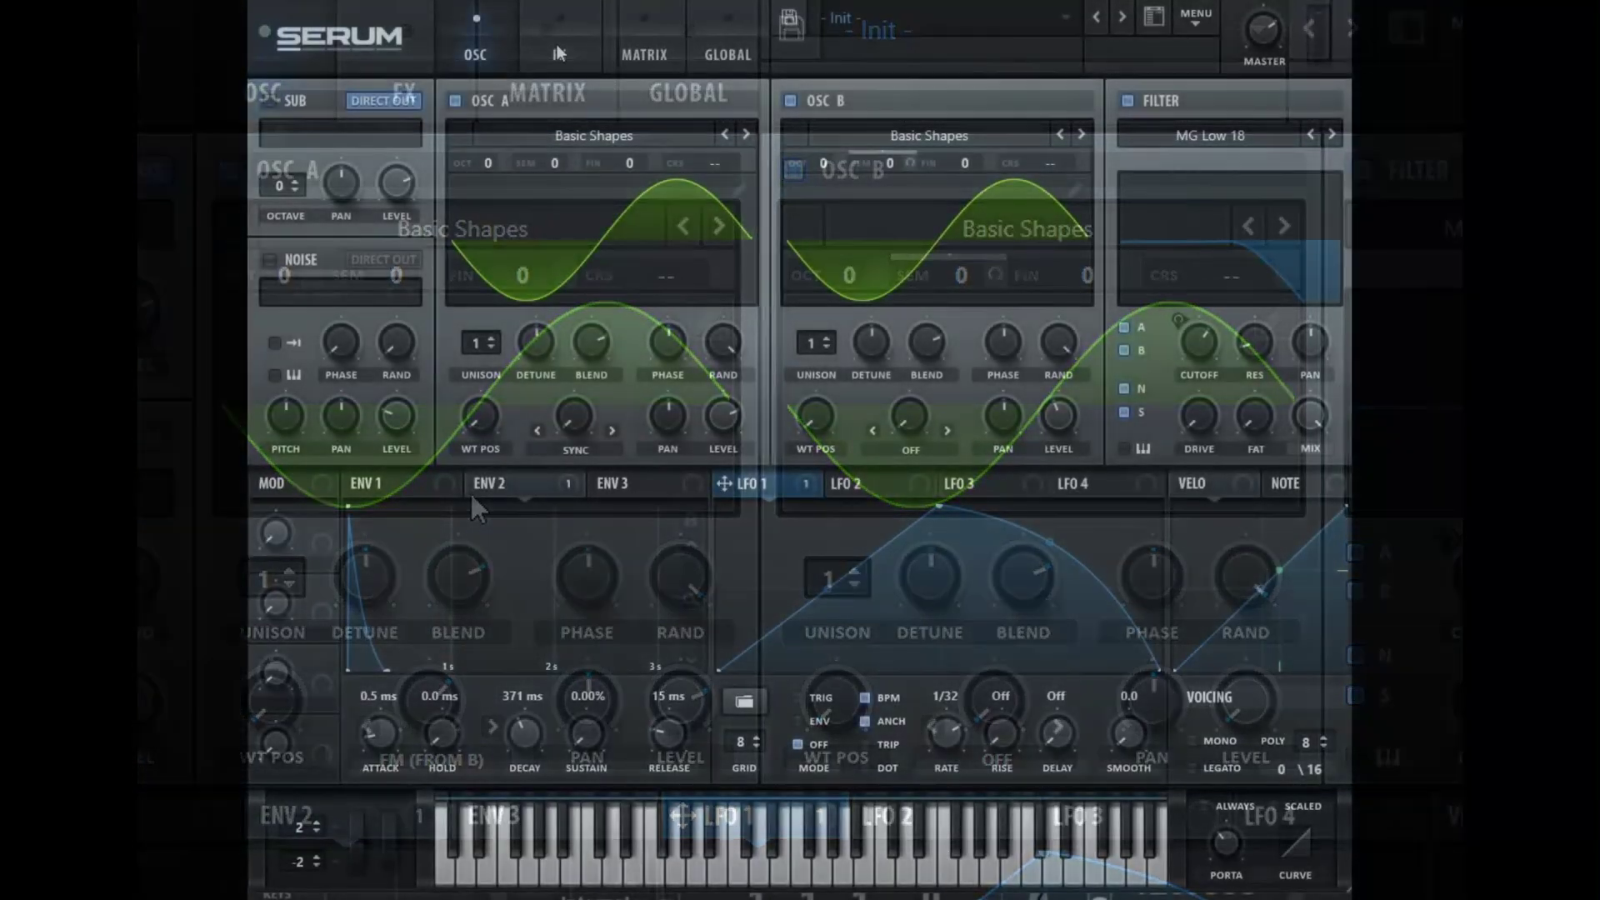
# Power on Distortion, Flanger, Phaser, Chorus, Delay, Compressor, Reverb, EQ and Filter in Serum's FX rack
pyautogui.click(563, 54)
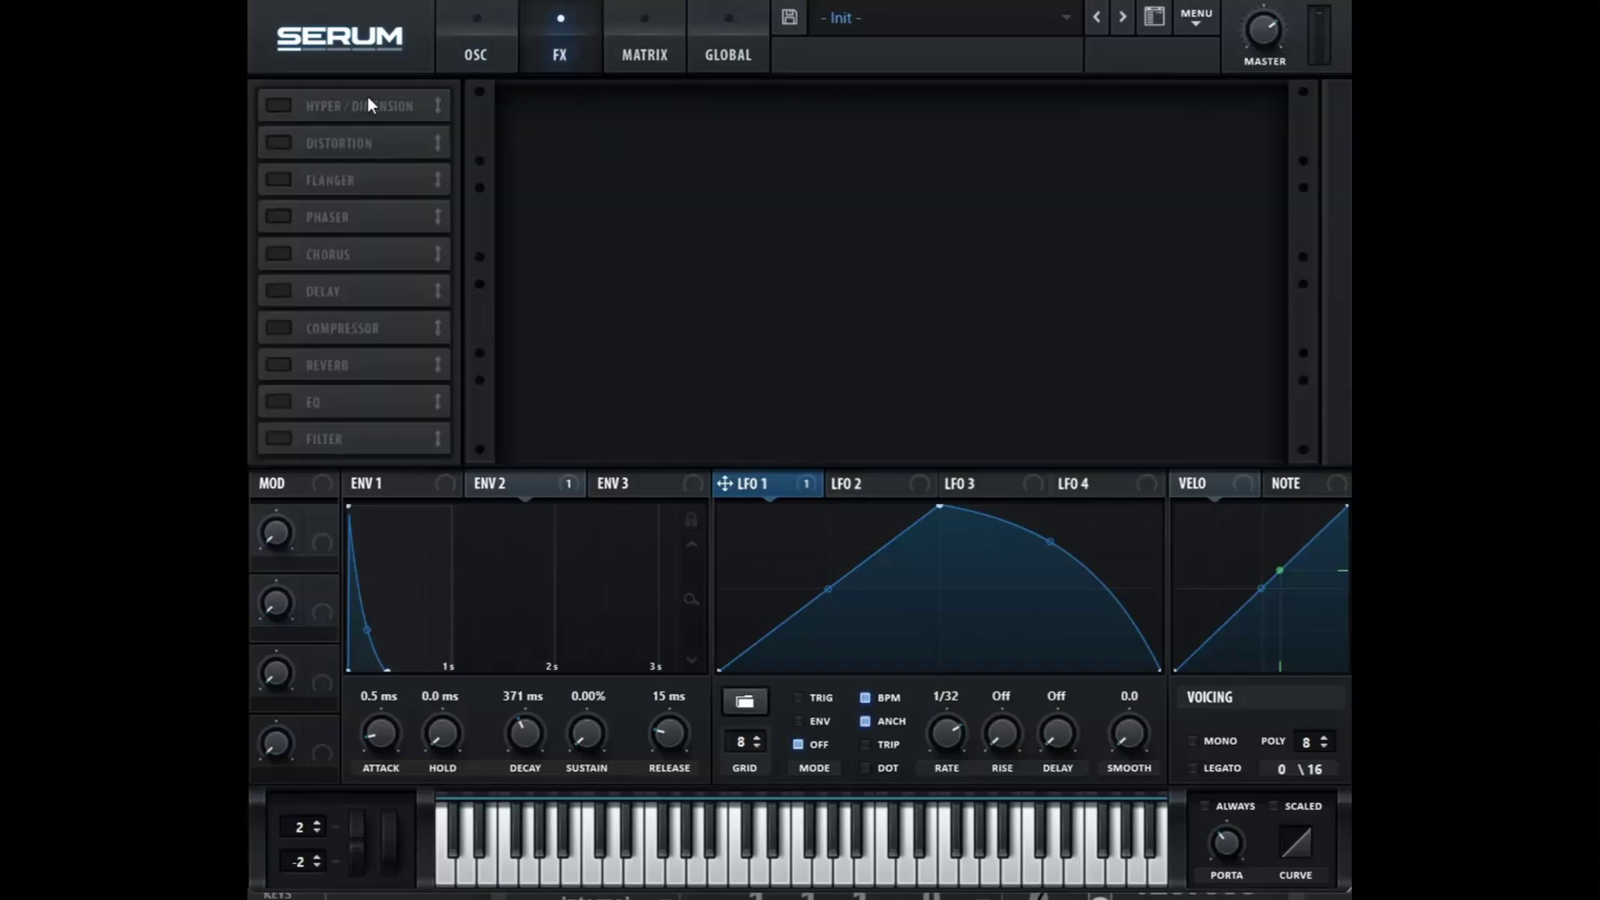
pyautogui.click(286, 106)
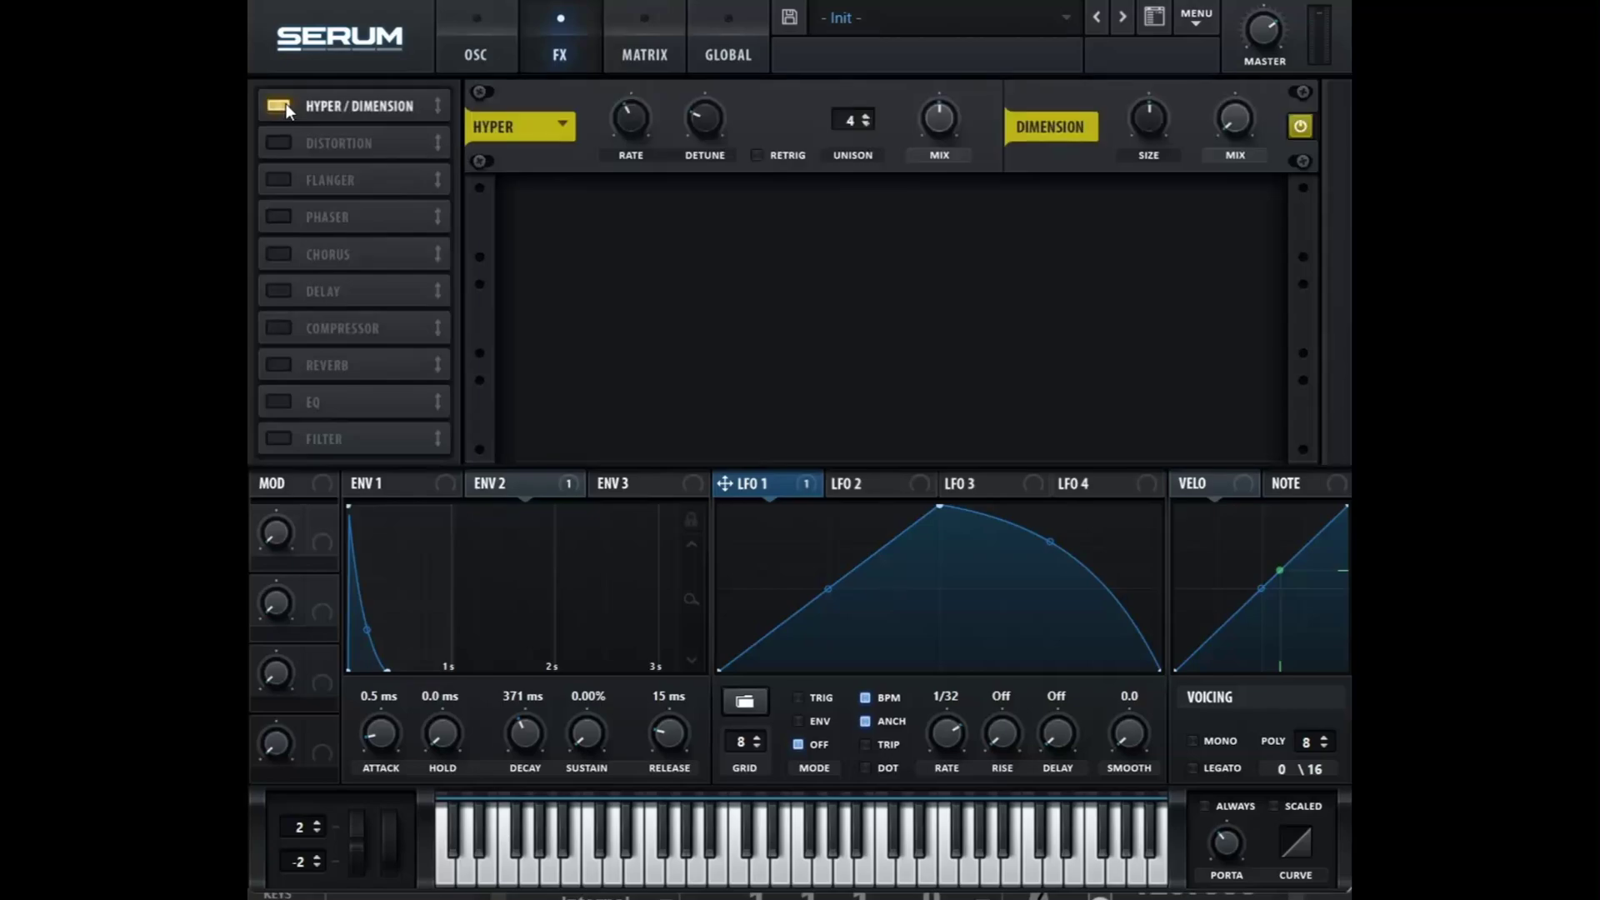
pyautogui.click(284, 103)
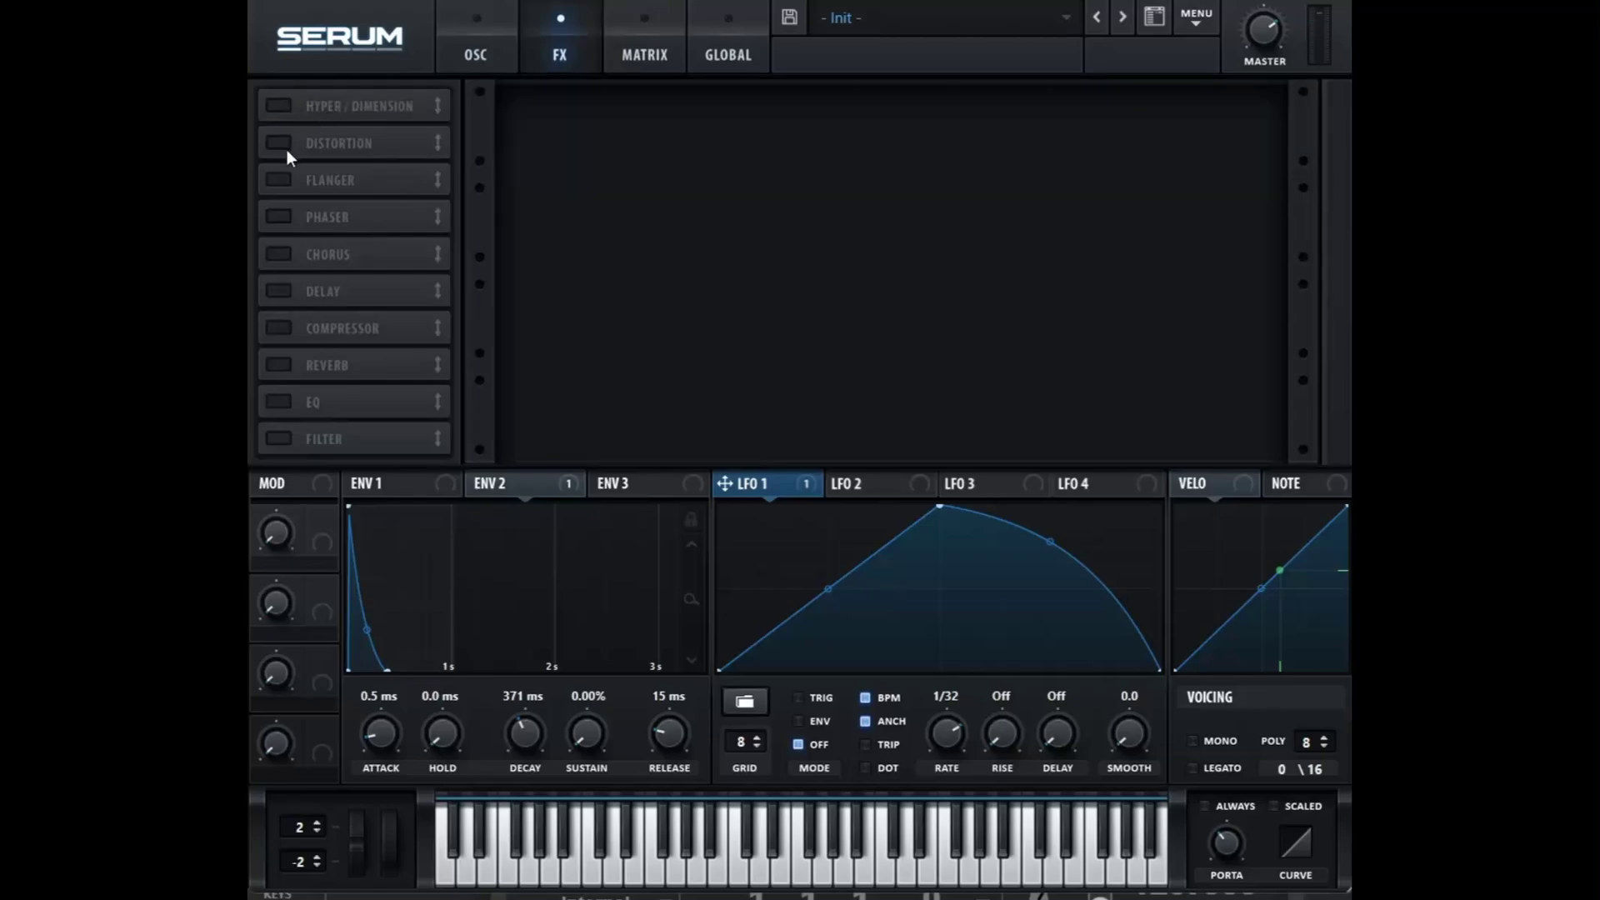
pyautogui.click(280, 143)
pyautogui.click(282, 181)
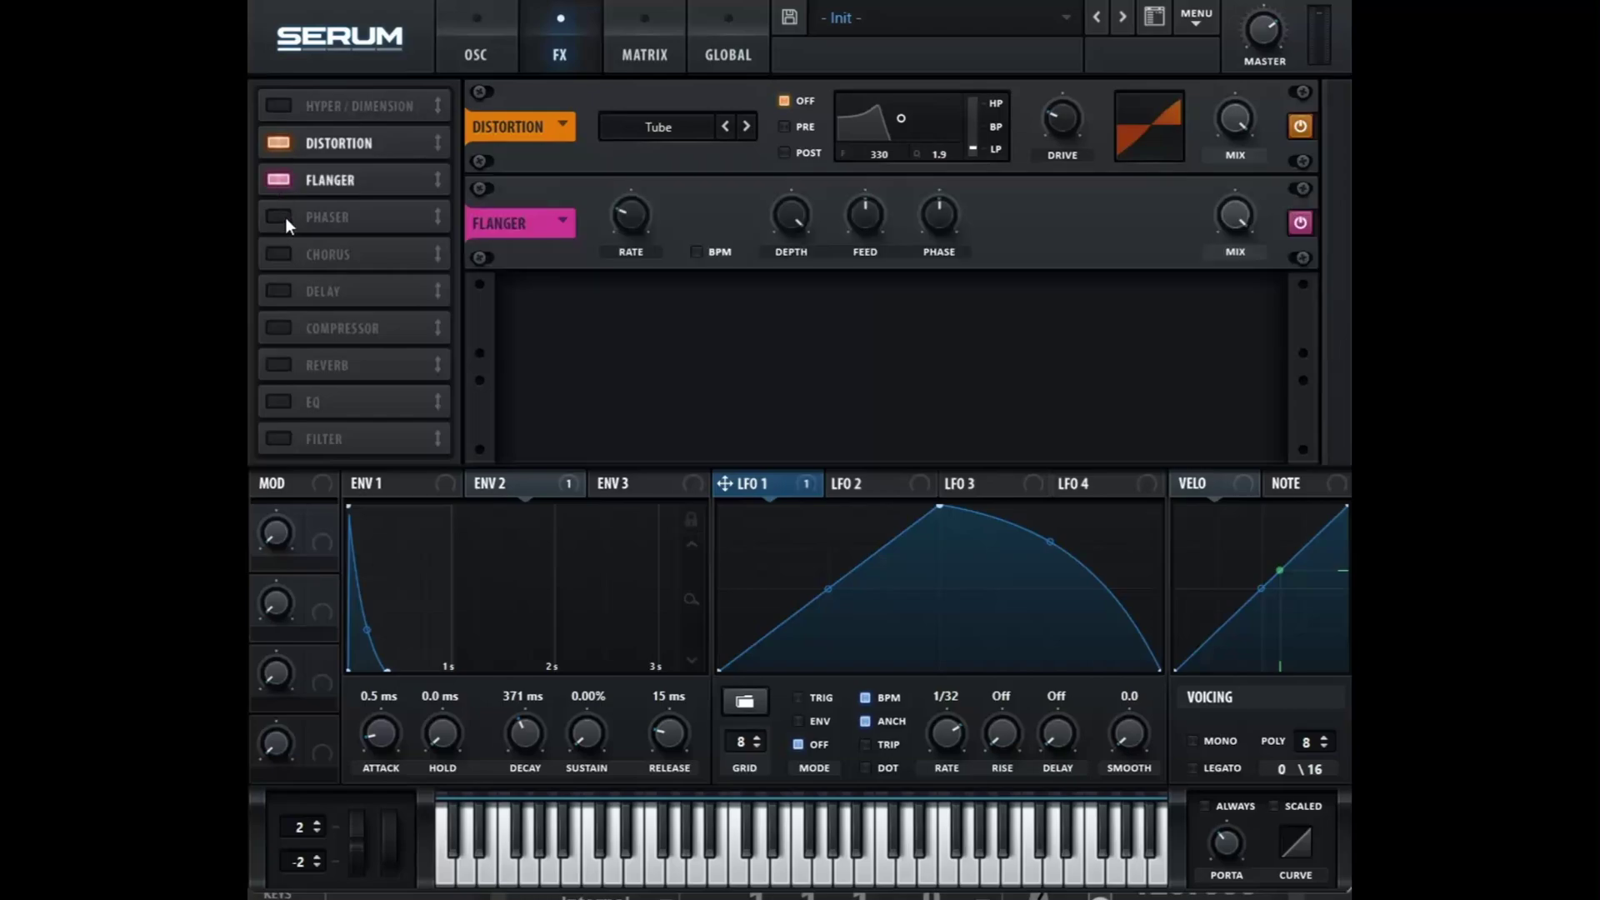
pyautogui.click(283, 218)
pyautogui.click(277, 253)
pyautogui.click(288, 288)
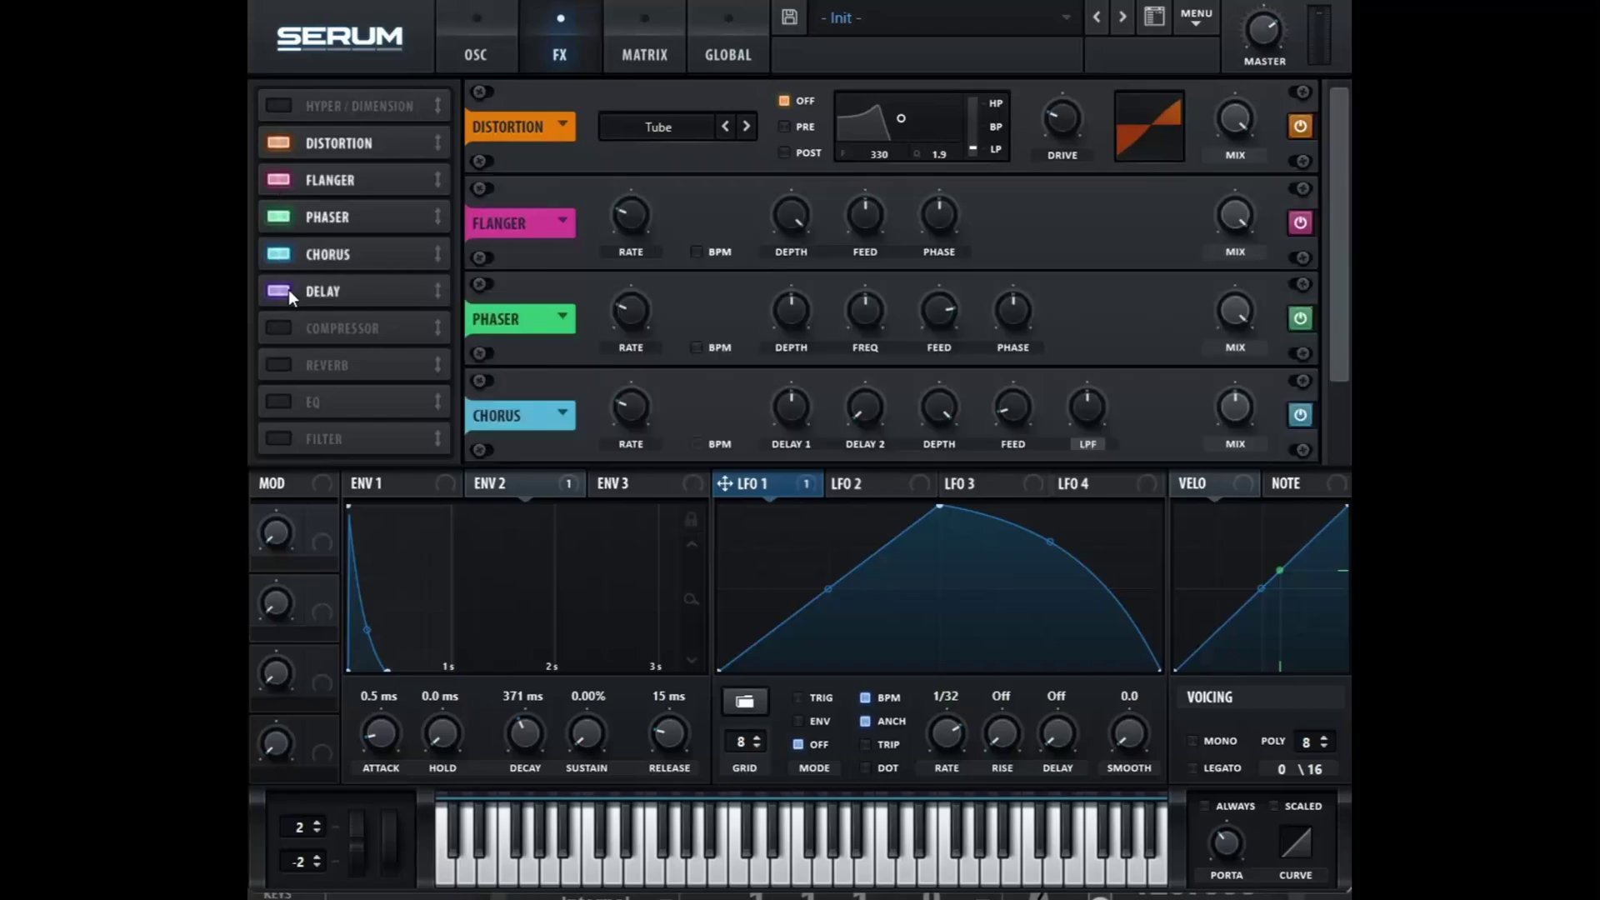
pyautogui.click(288, 327)
pyautogui.click(282, 367)
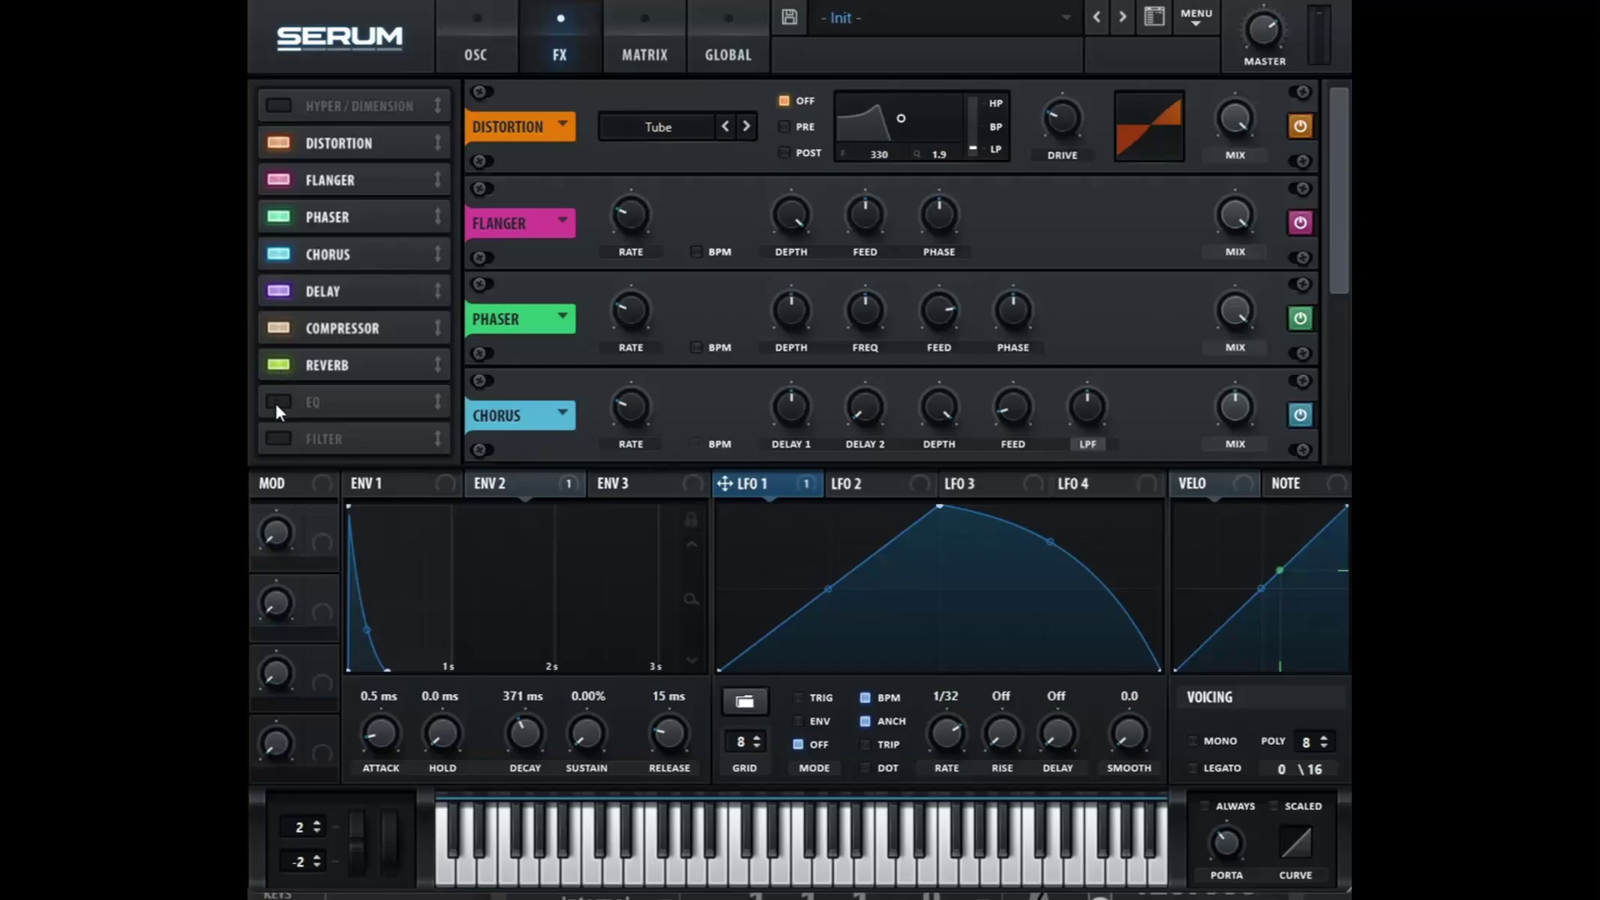
pyautogui.click(279, 402)
pyautogui.click(283, 438)
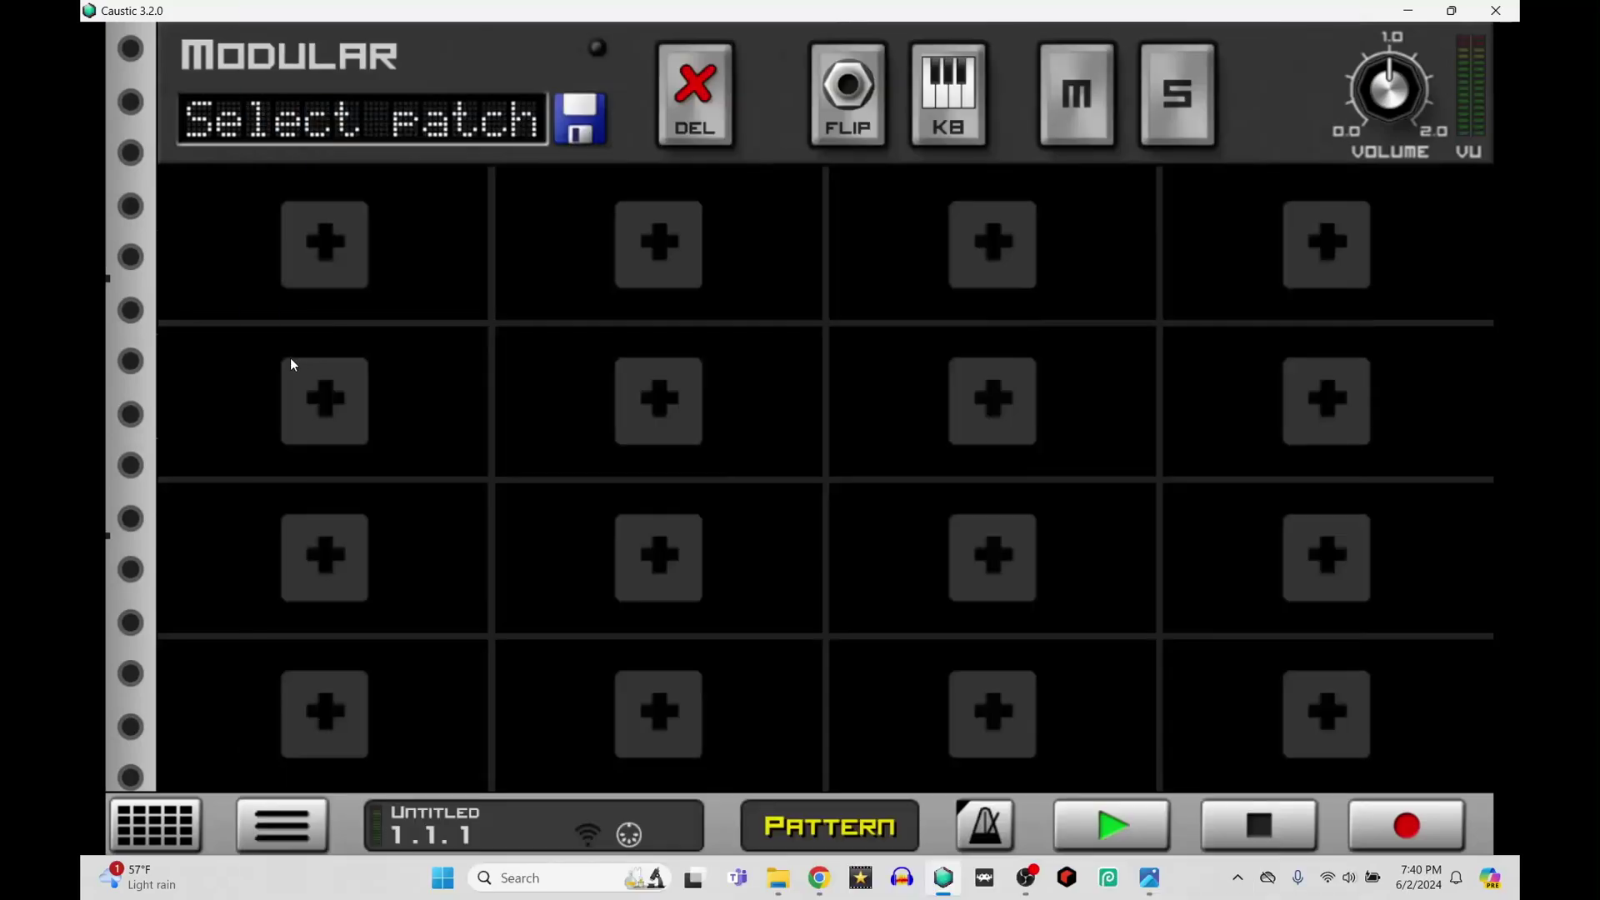
# Add Sub Oscillator, Noise Generator and Machine Input modules to the Modular patch
pyautogui.click(318, 253)
pyautogui.click(332, 218)
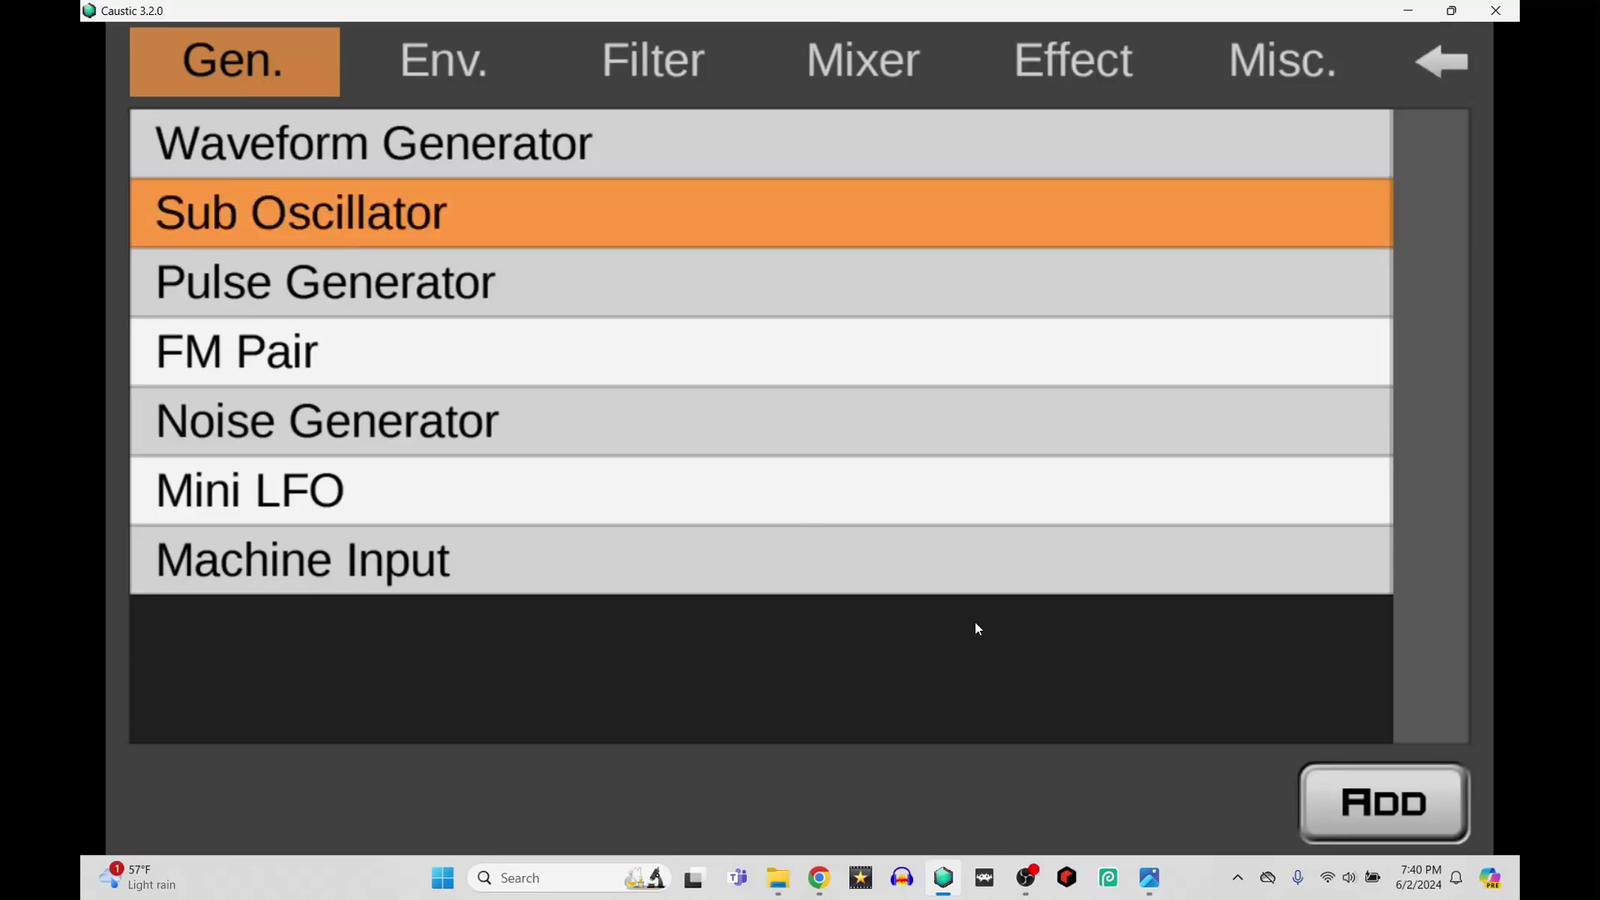
pyautogui.click(1371, 803)
pyautogui.click(330, 401)
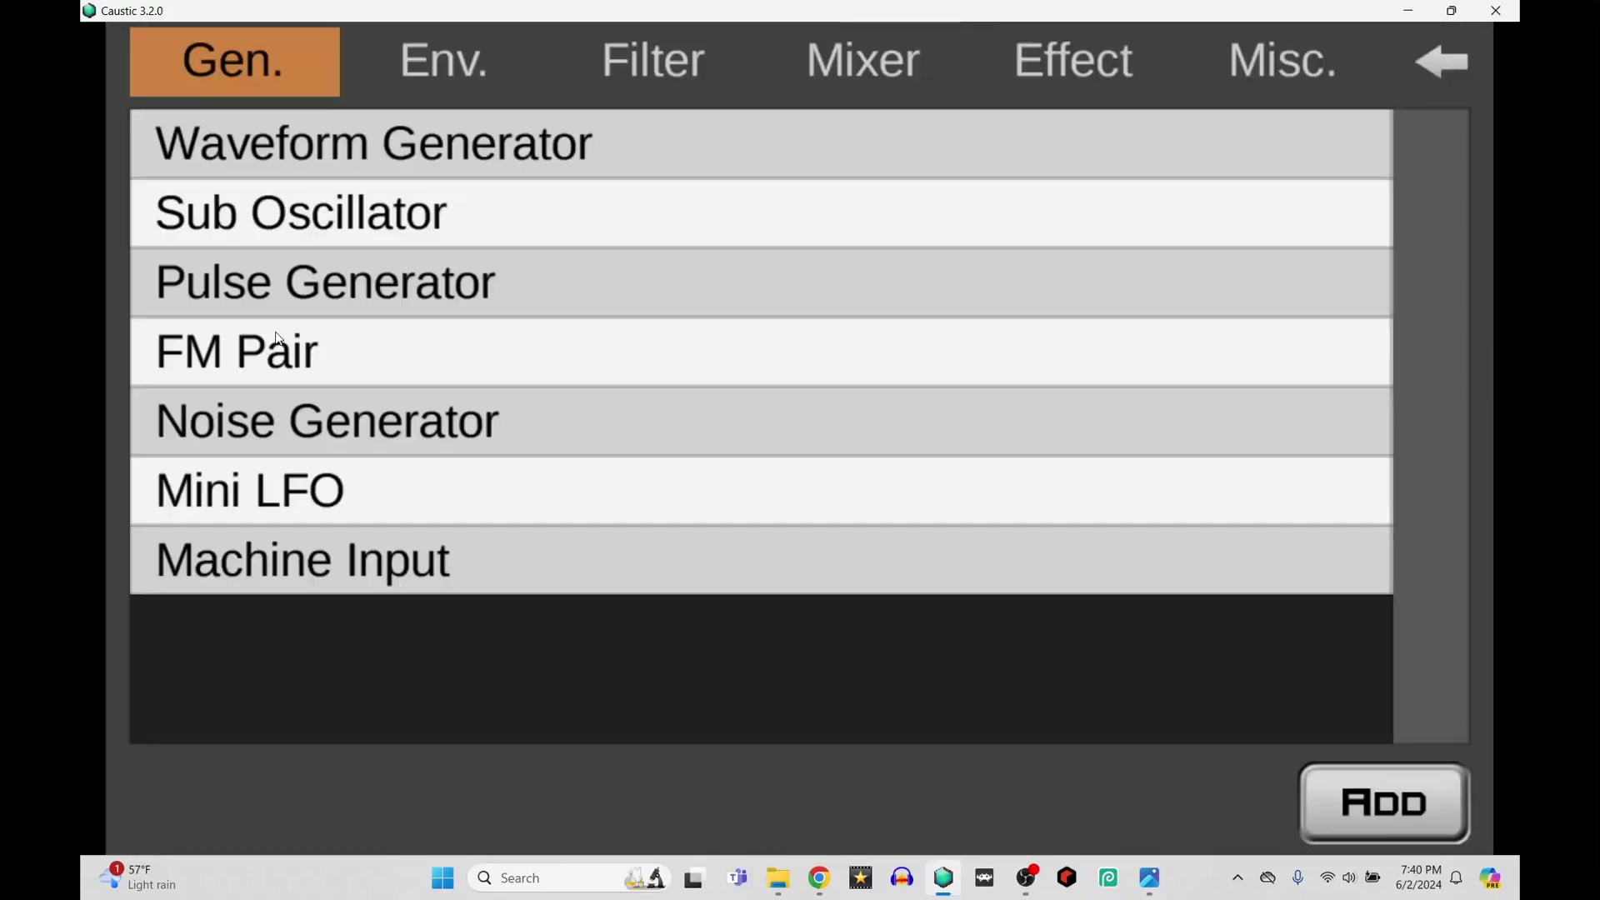
pyautogui.click(322, 419)
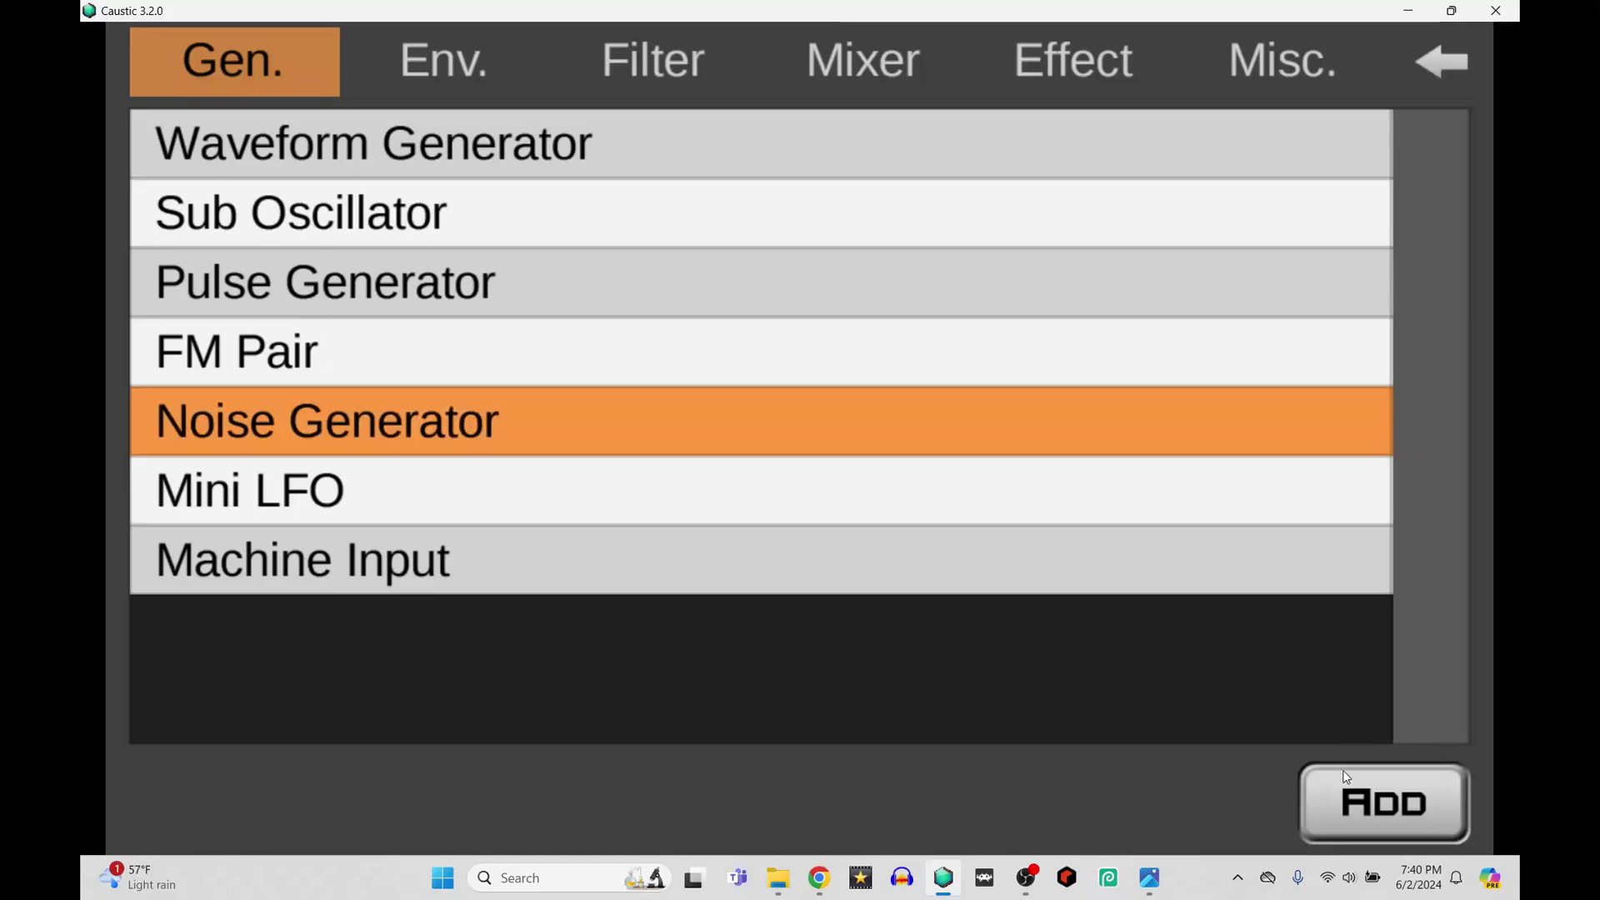
pyautogui.click(1355, 805)
pyautogui.click(393, 560)
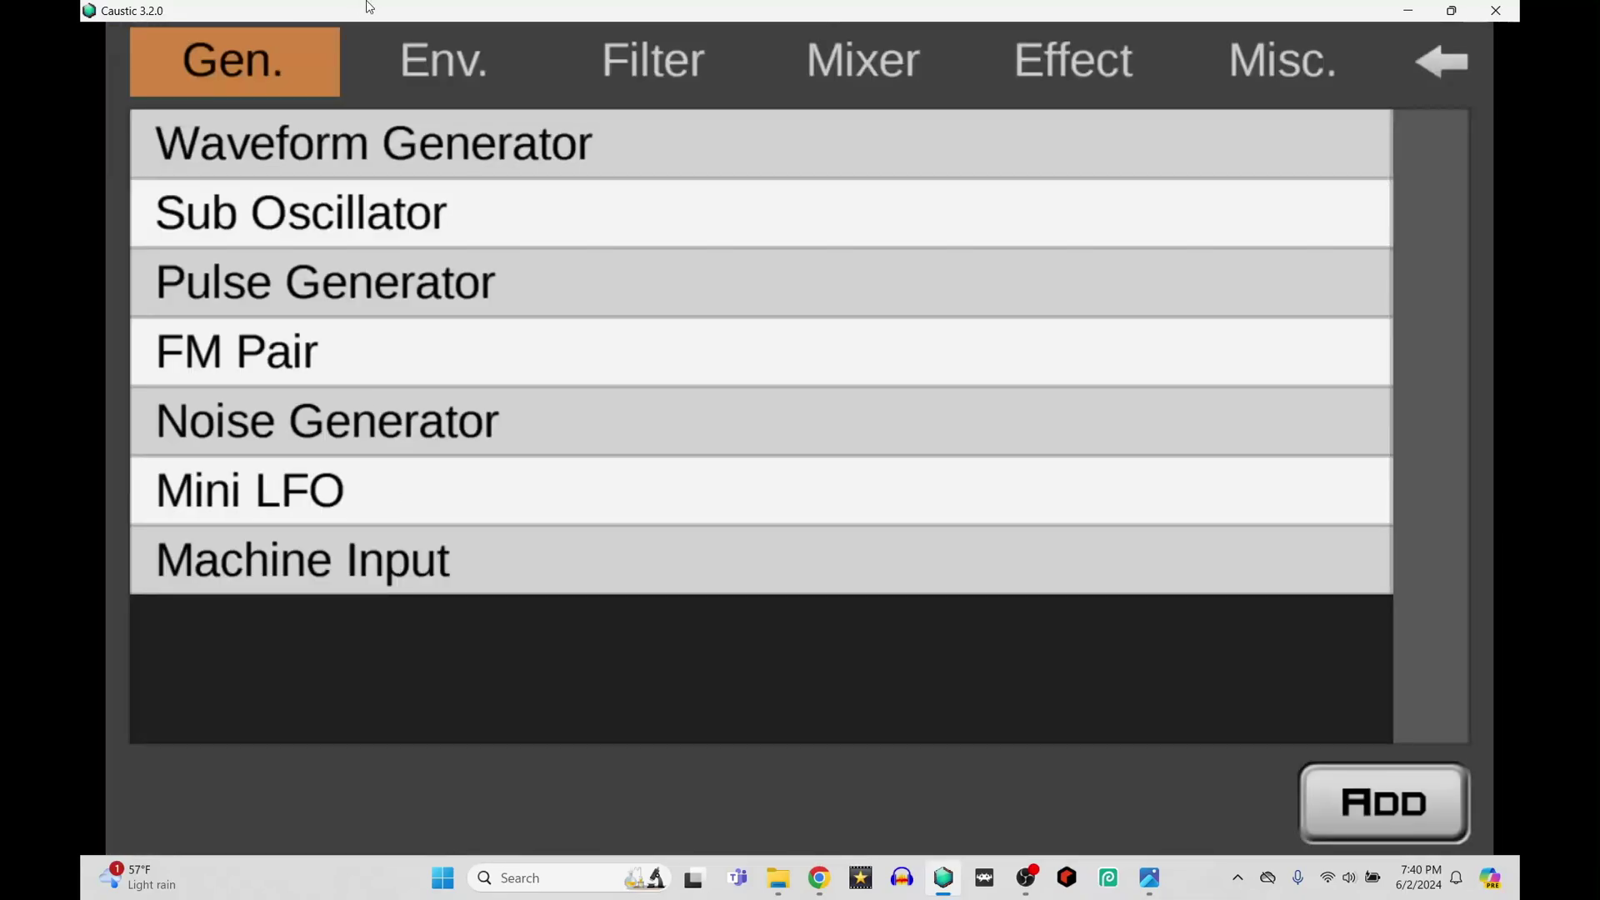
pyautogui.click(396, 575)
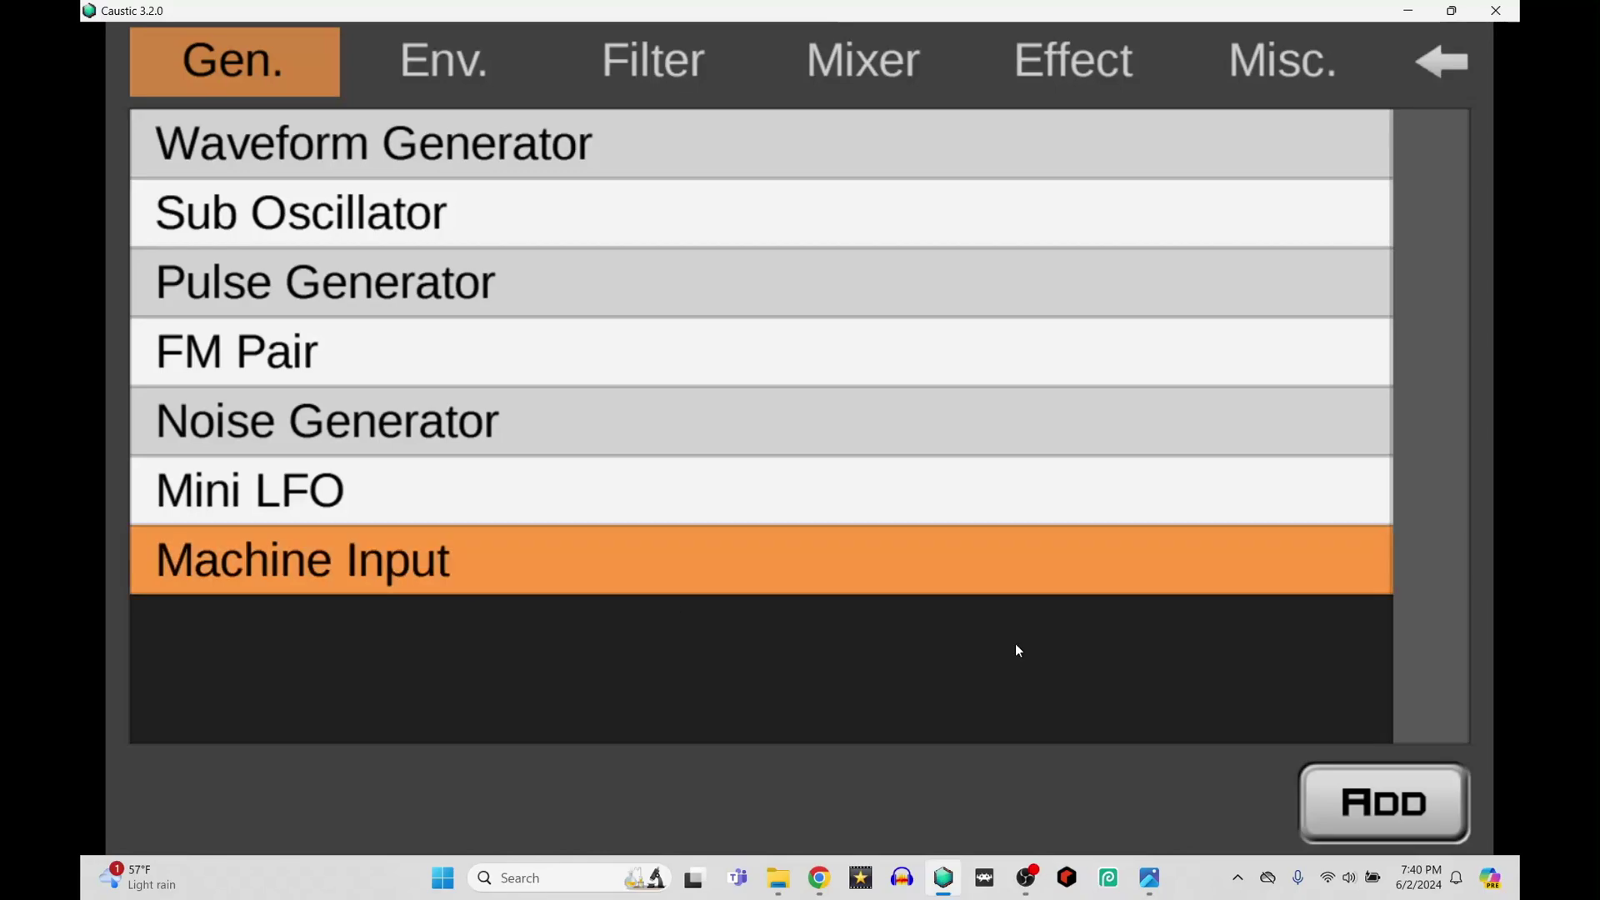
pyautogui.click(1346, 805)
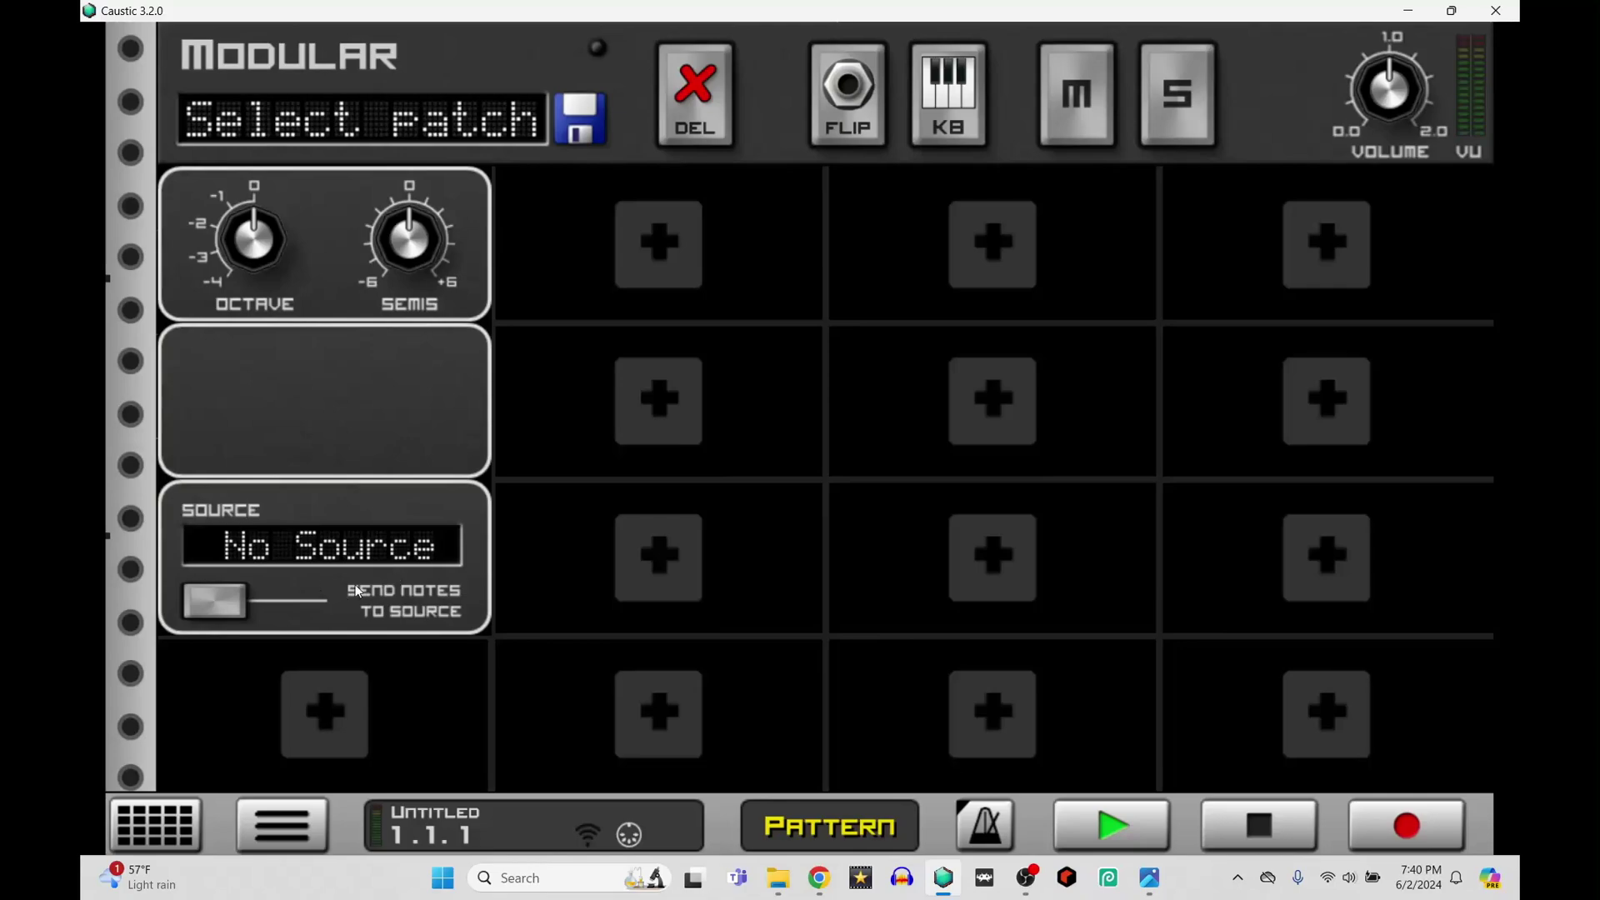
# Add a DADSR Envelope and two Waveform Generators, changing the first generator's waveform shape
pyautogui.click(341, 751)
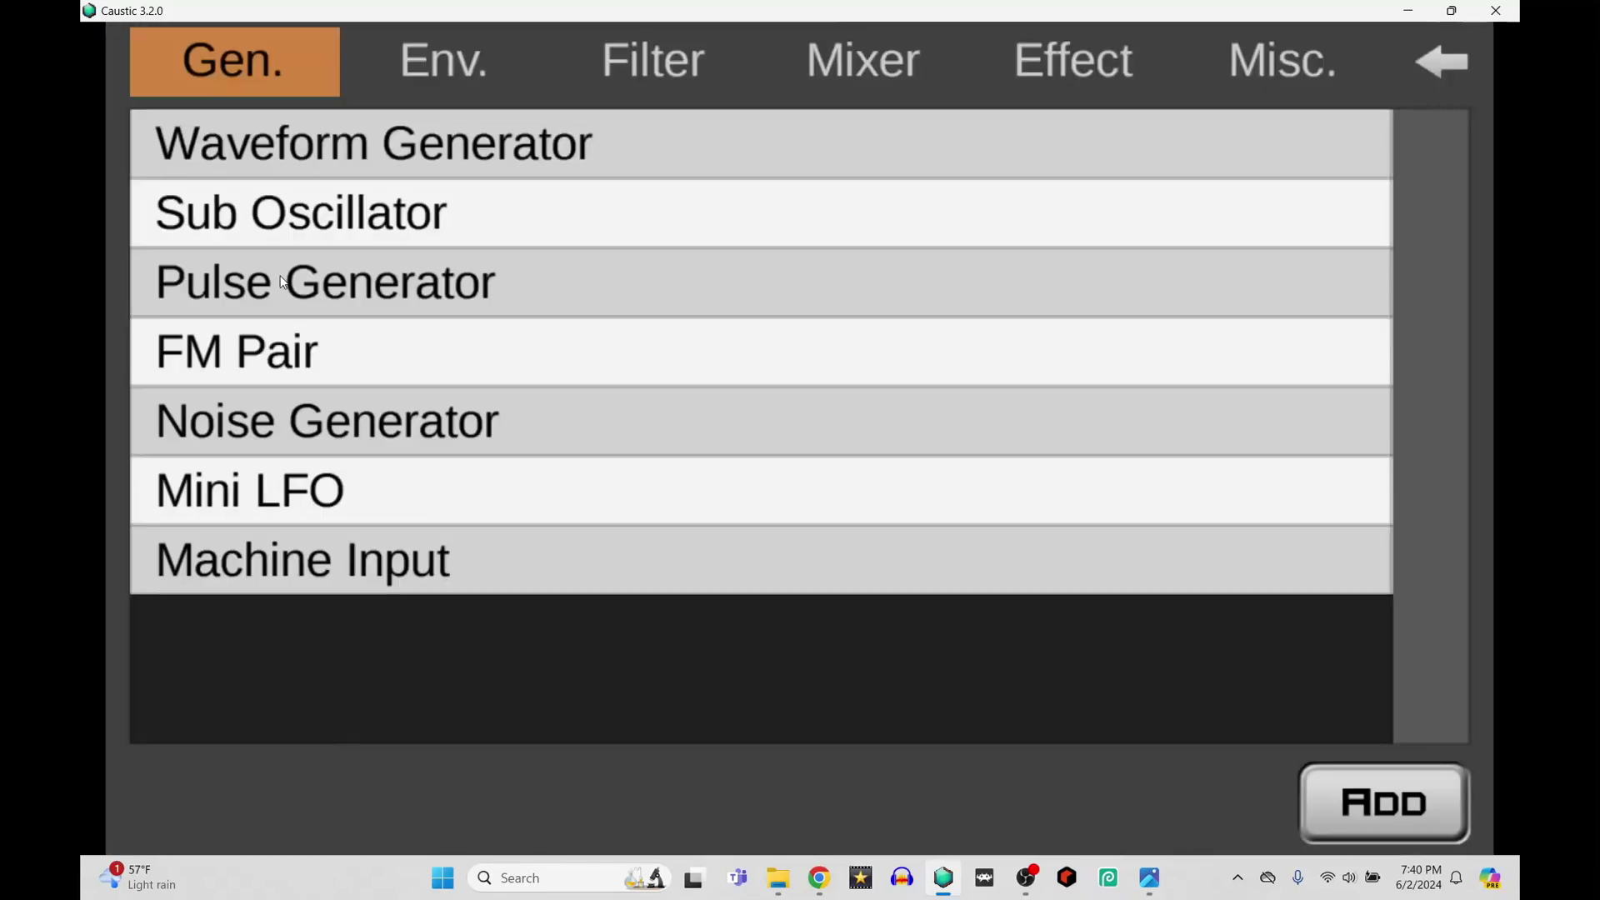
pyautogui.click(403, 72)
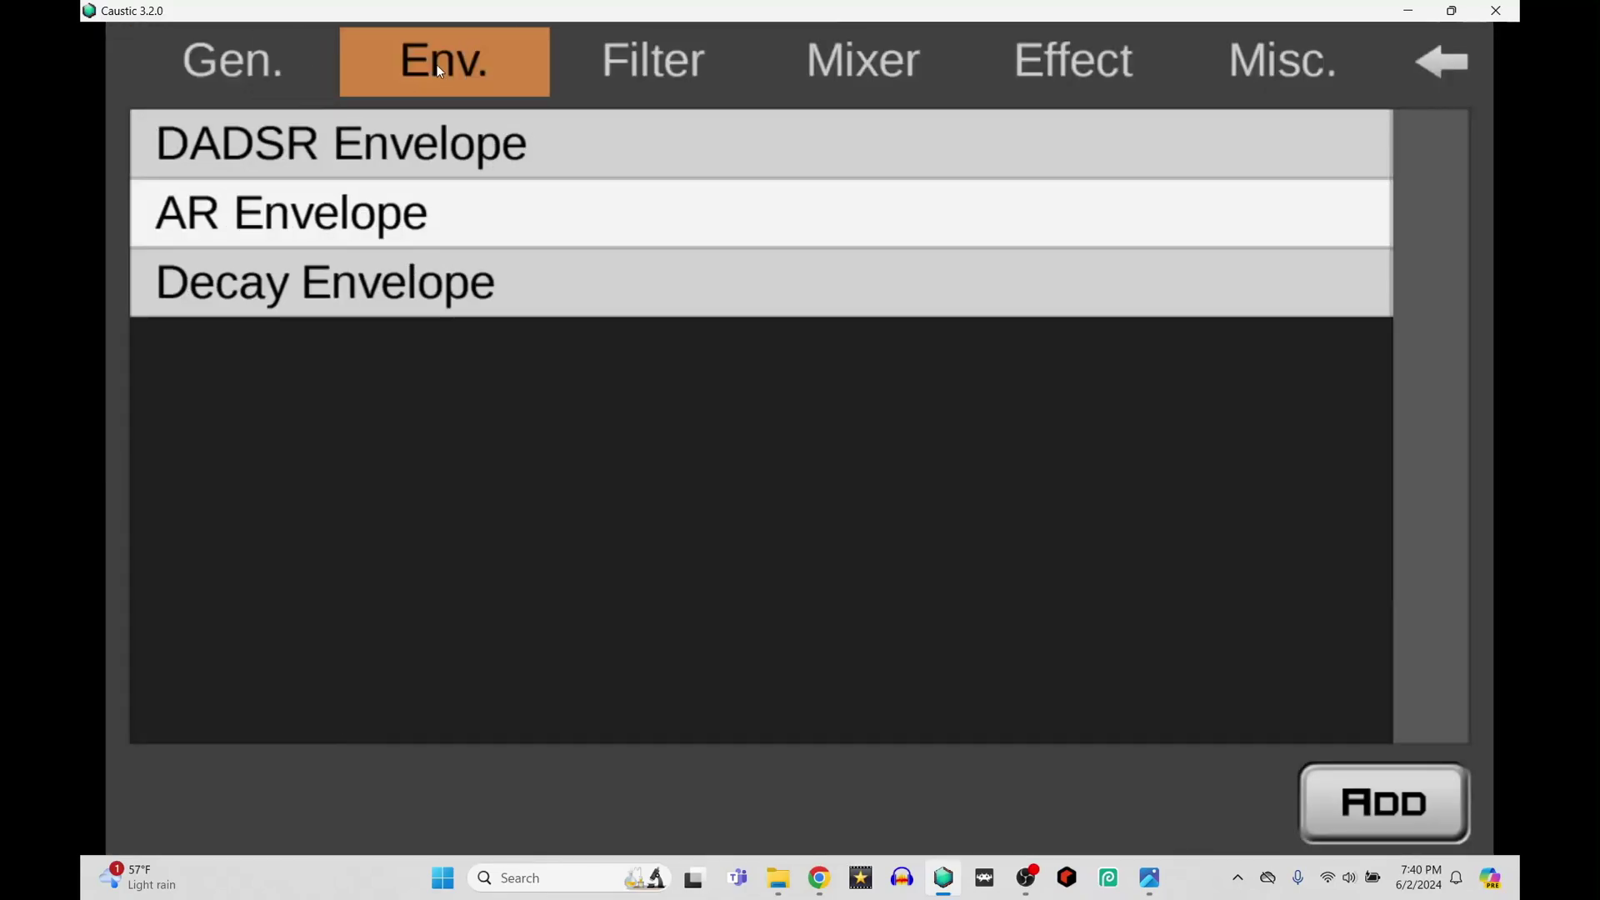
pyautogui.click(408, 157)
pyautogui.click(1366, 797)
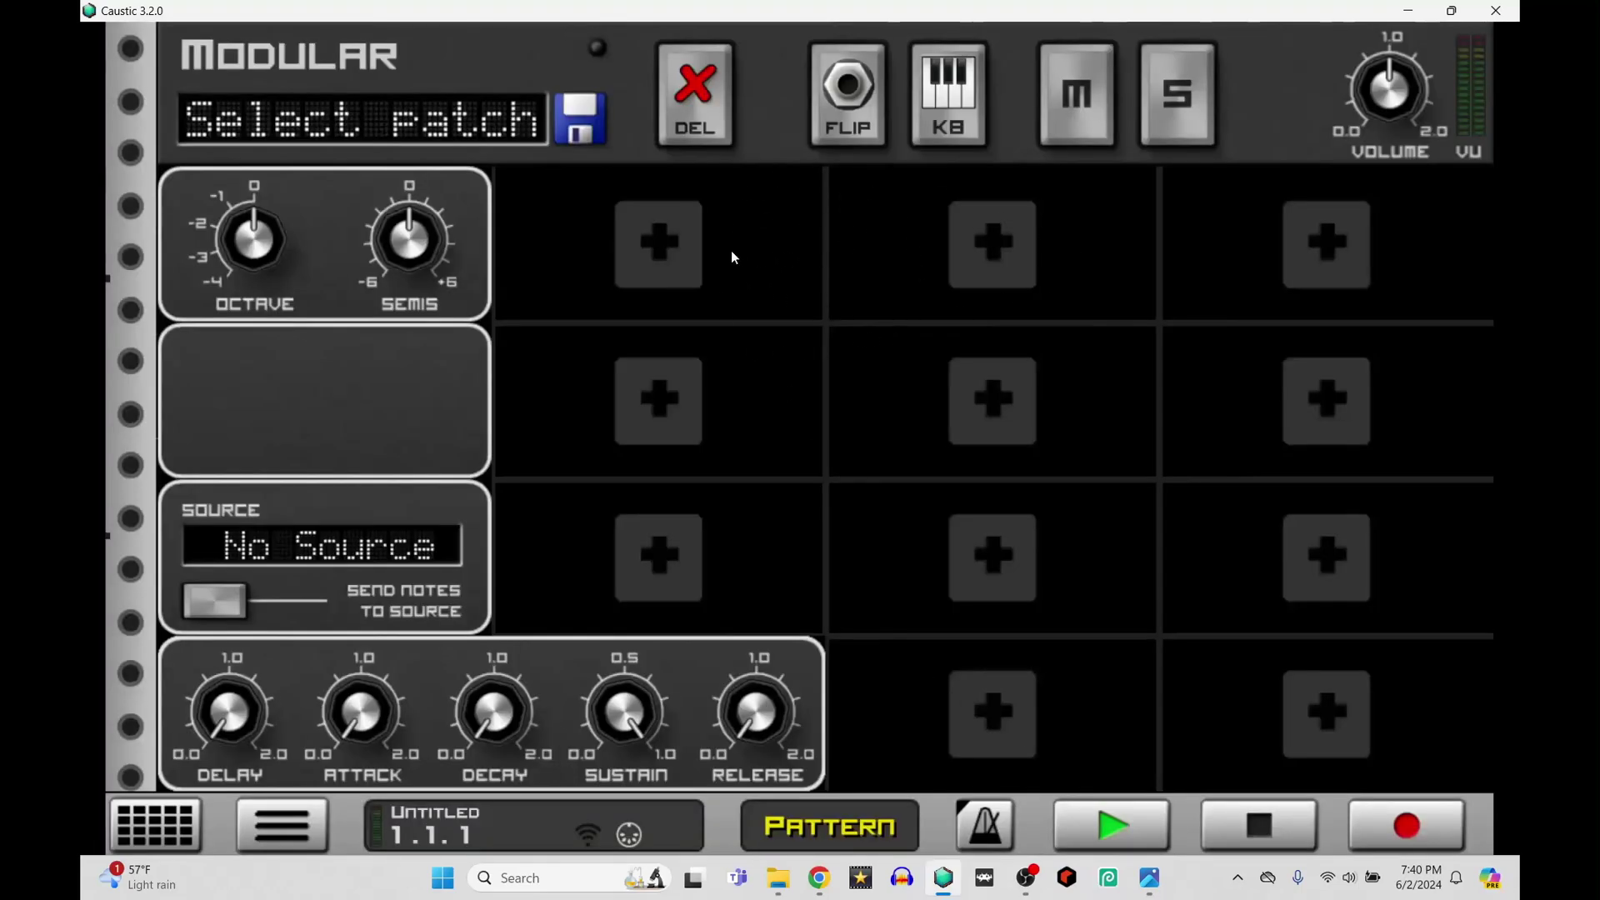
pyautogui.click(697, 221)
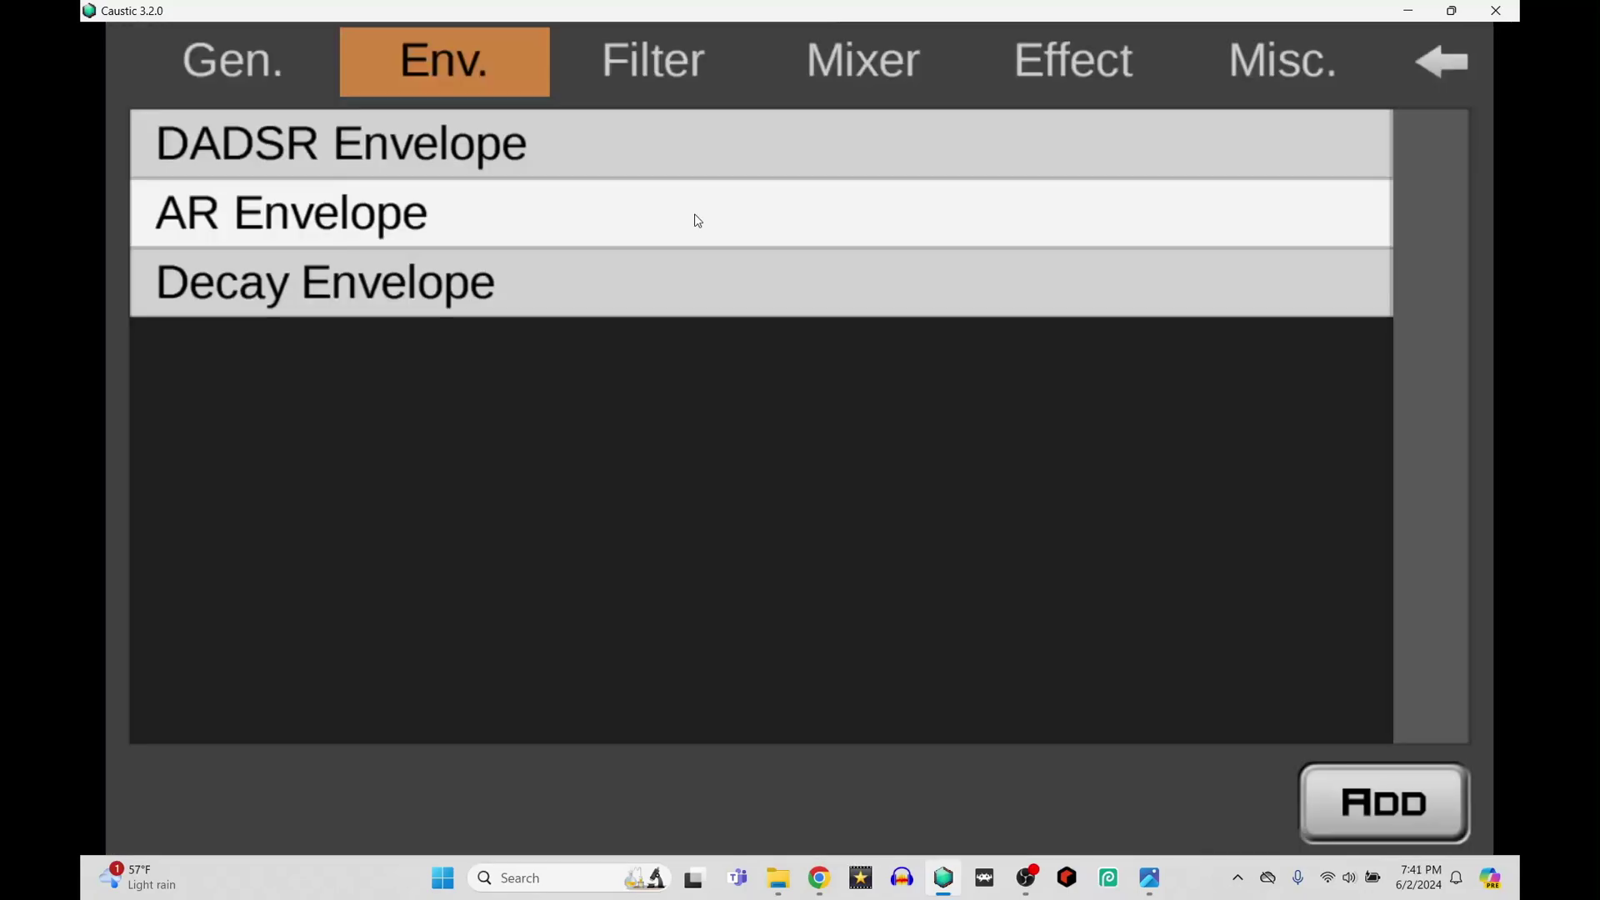
pyautogui.click(278, 58)
pyautogui.click(279, 131)
pyautogui.click(1366, 800)
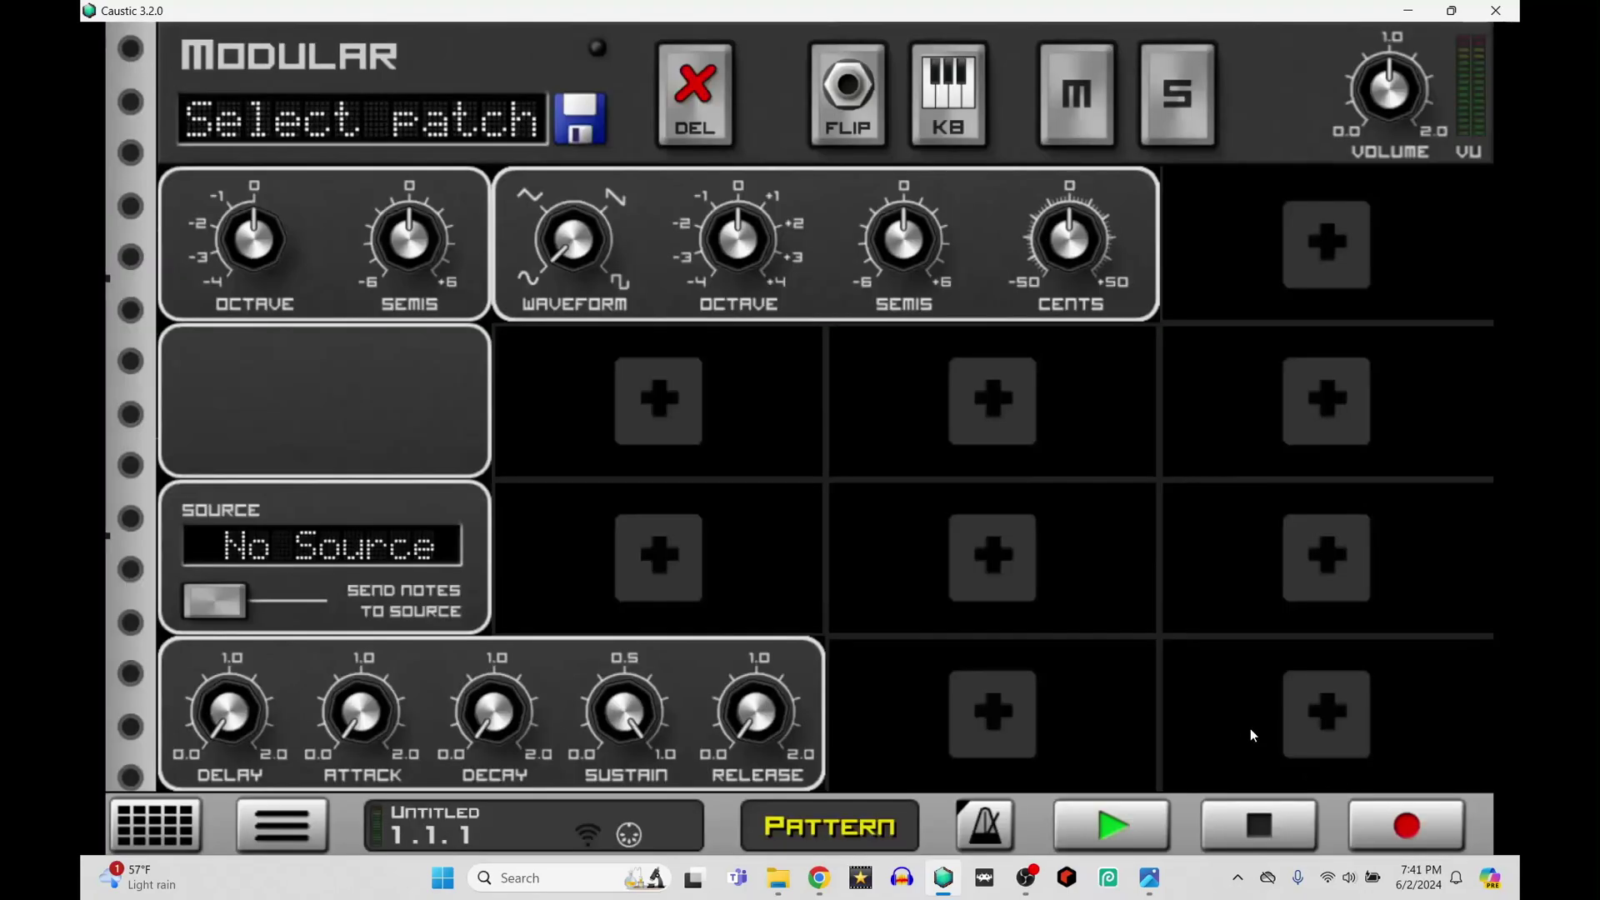
pyautogui.click(1249, 728)
pyautogui.click(442, 150)
pyautogui.click(1375, 800)
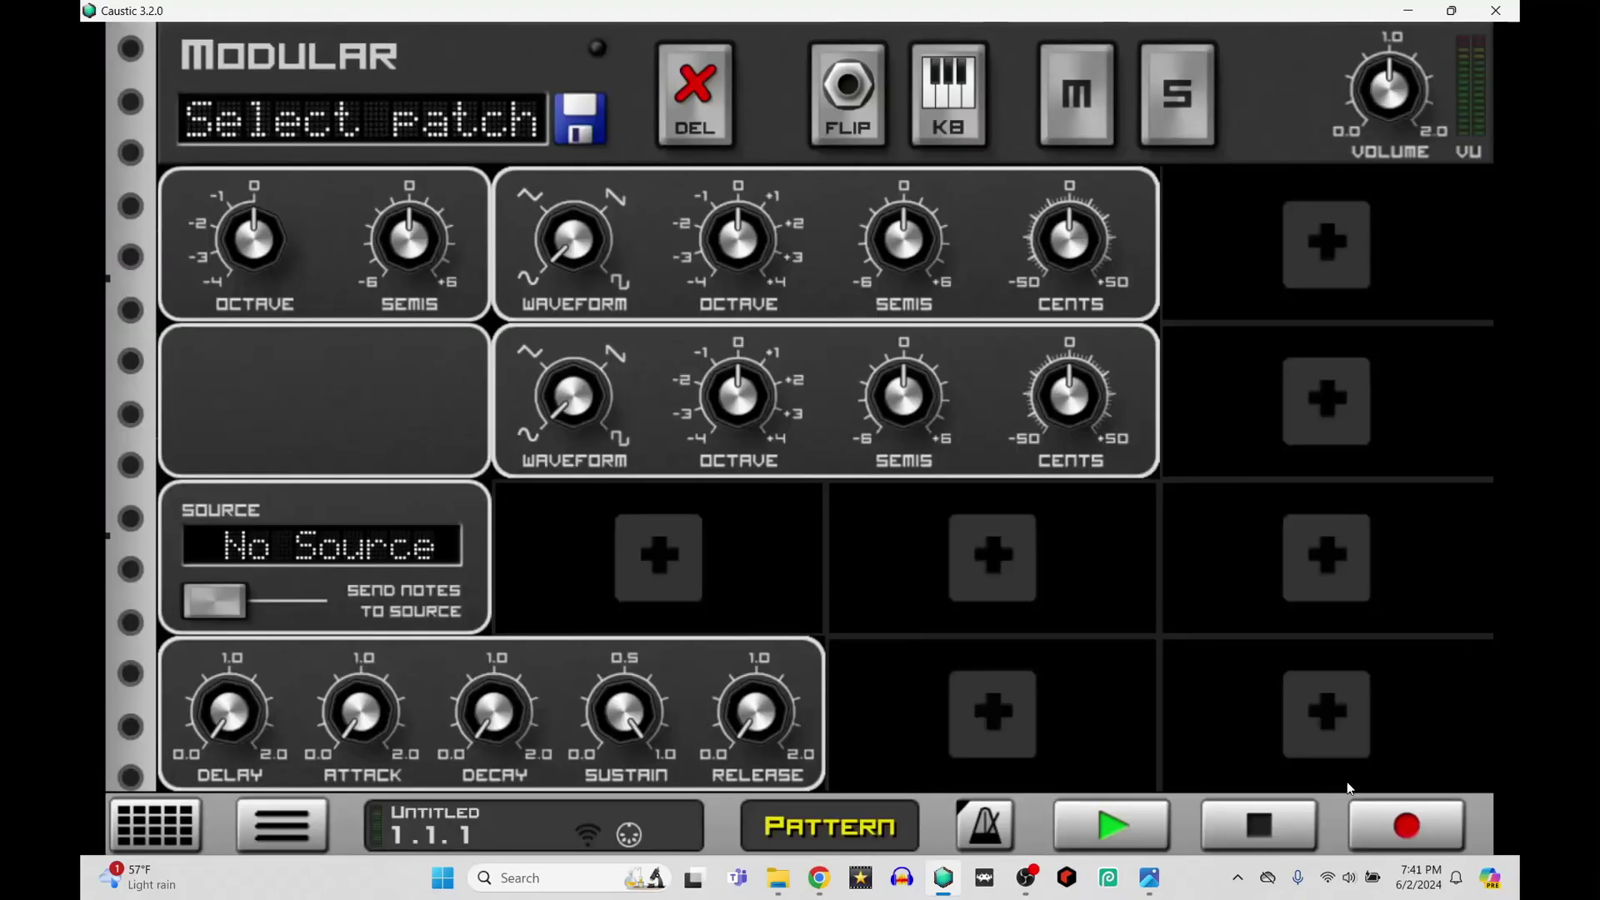
pyautogui.moveTo(573, 239); pyautogui.dragTo(575, 413)
# Add a State Variable Filter module to the patch
pyautogui.click(1302, 220)
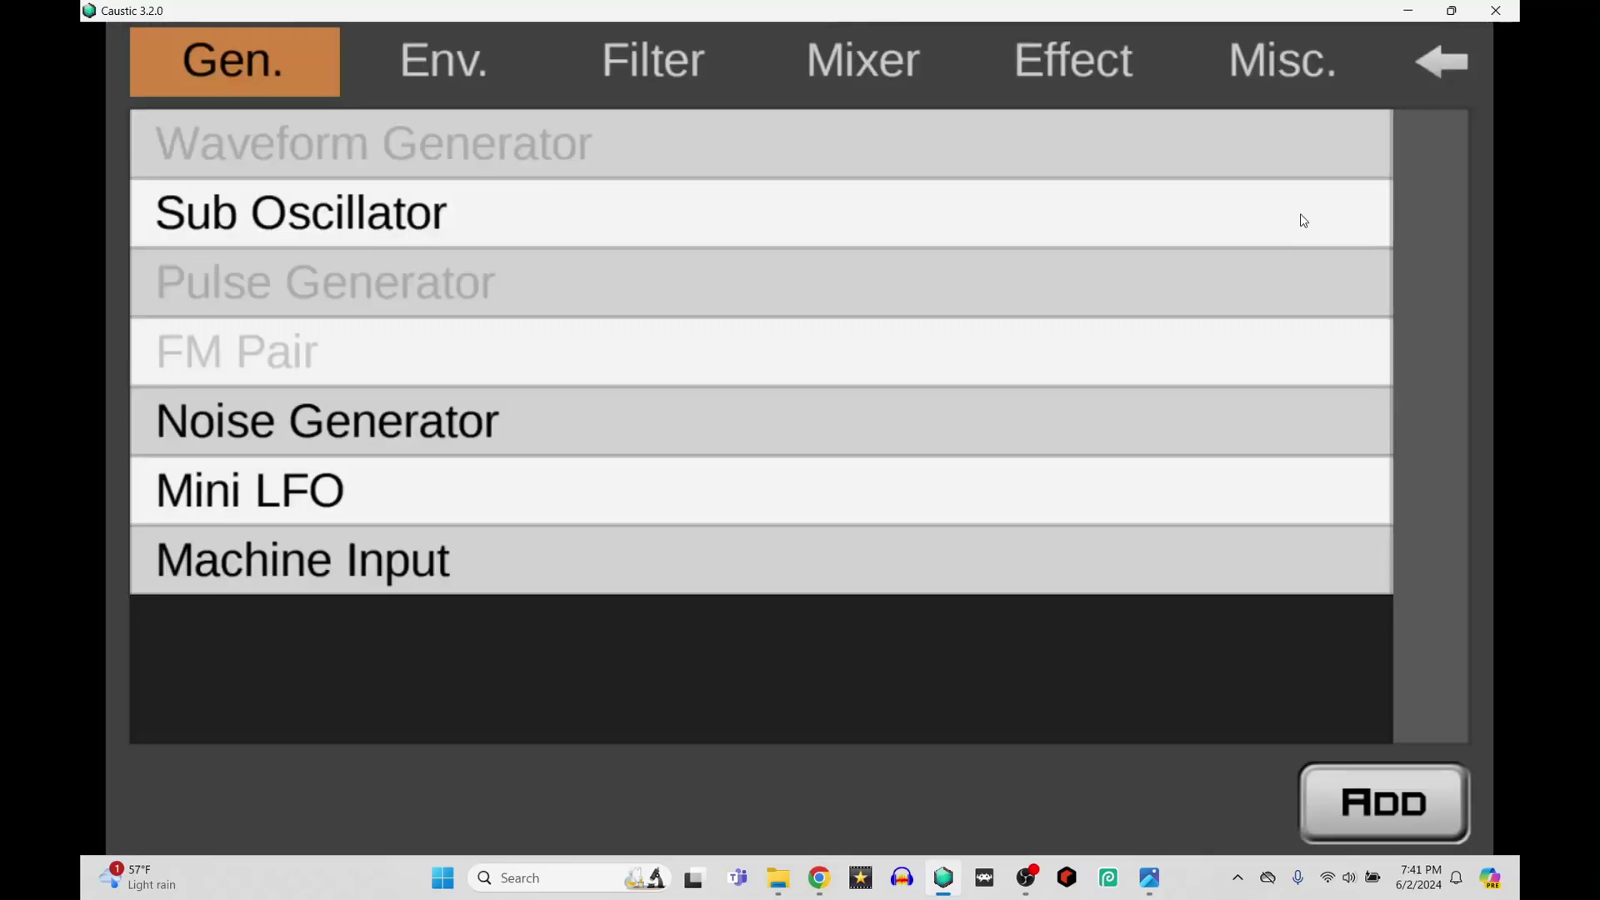
pyautogui.click(606, 38)
pyautogui.click(373, 147)
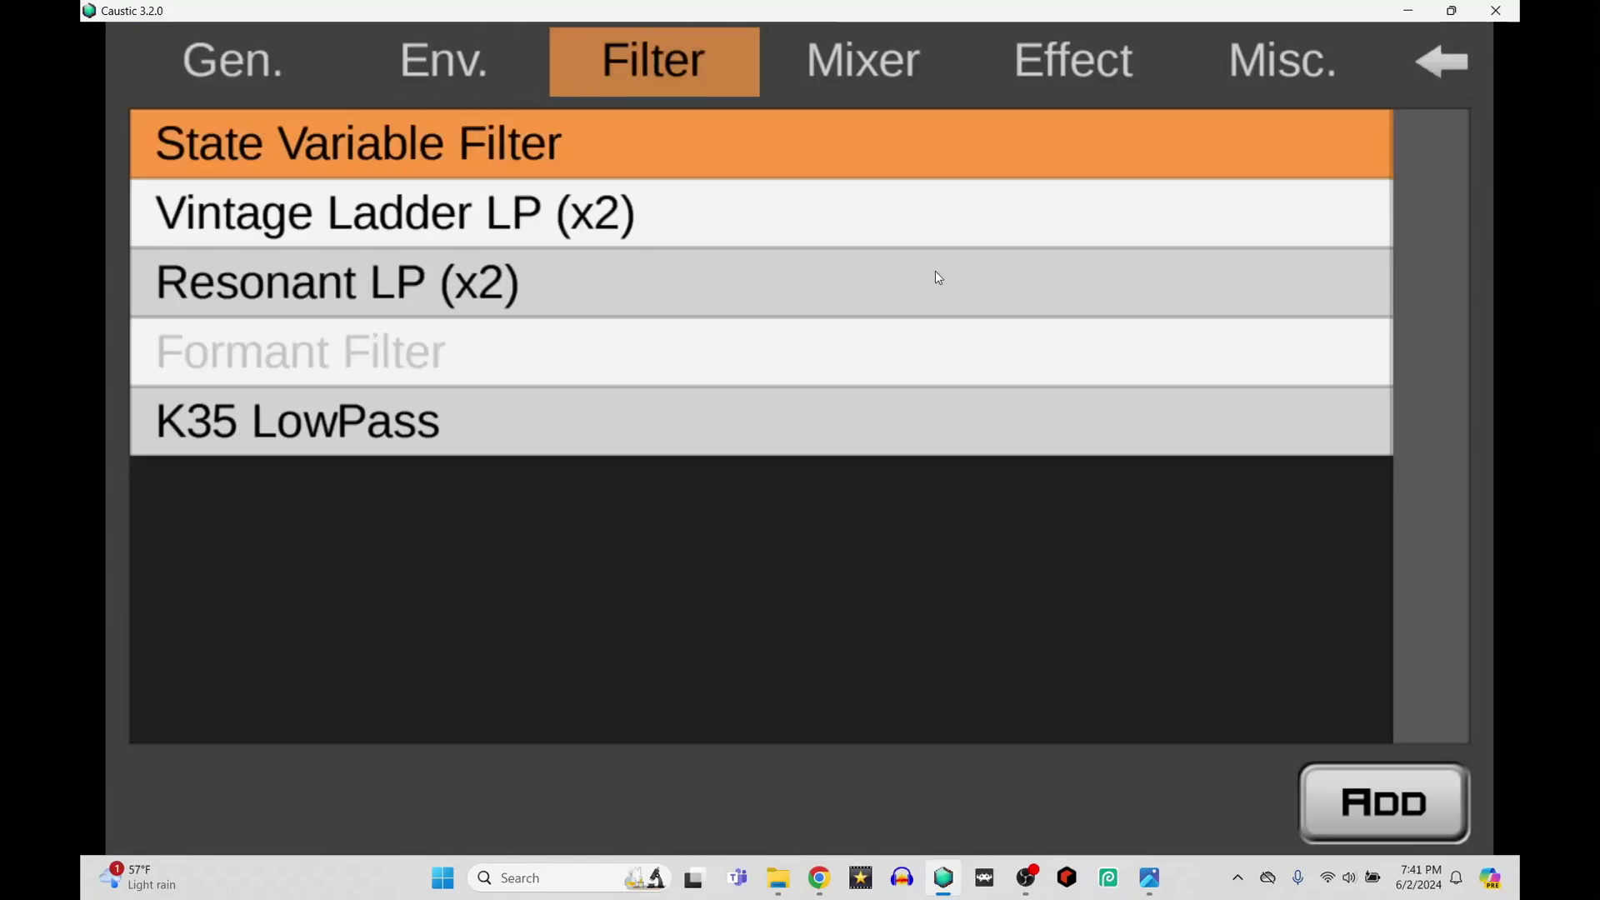
pyautogui.click(1405, 827)
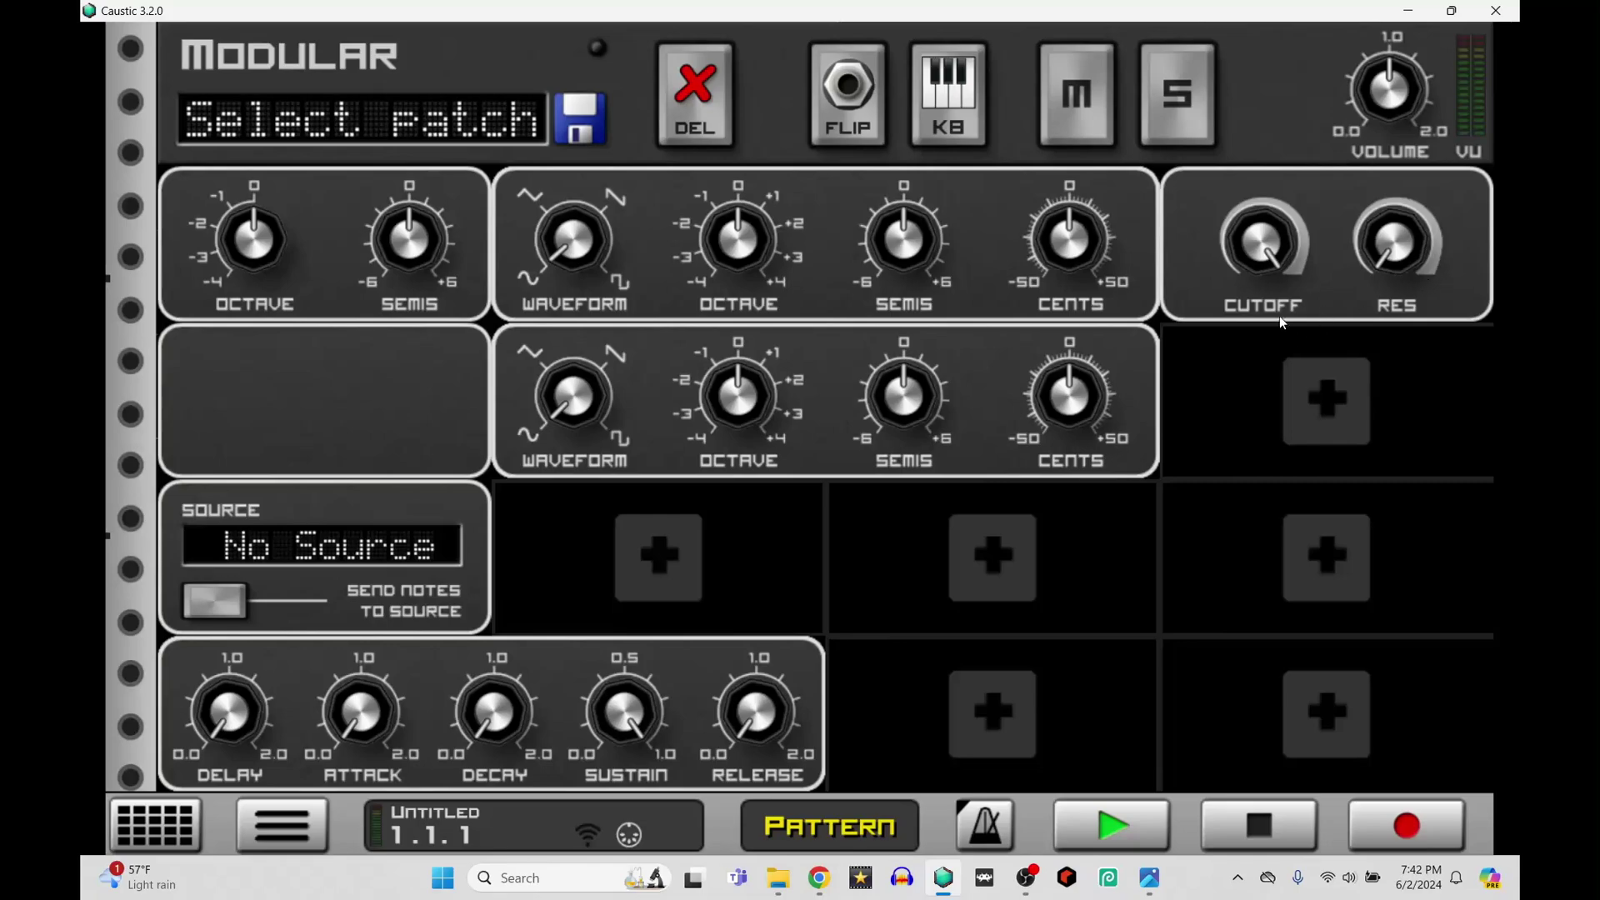
pyautogui.click(1267, 390)
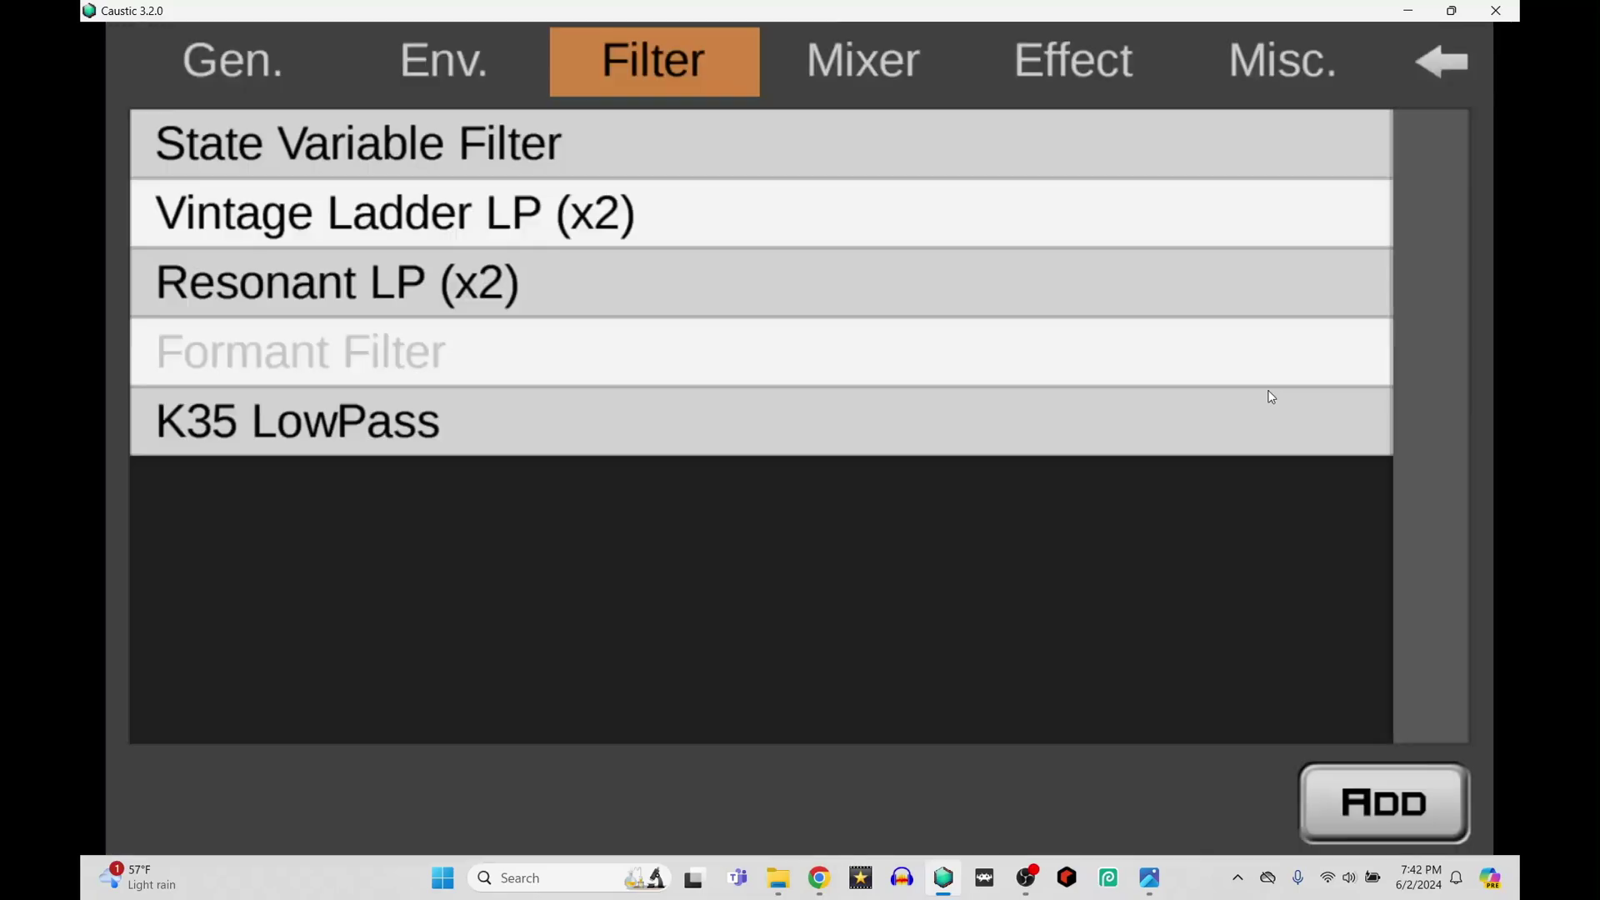
# Add a Decay Envelope and an AR Envelope module to the Modular patch
pyautogui.click(425, 60)
pyautogui.click(396, 282)
pyautogui.click(1365, 796)
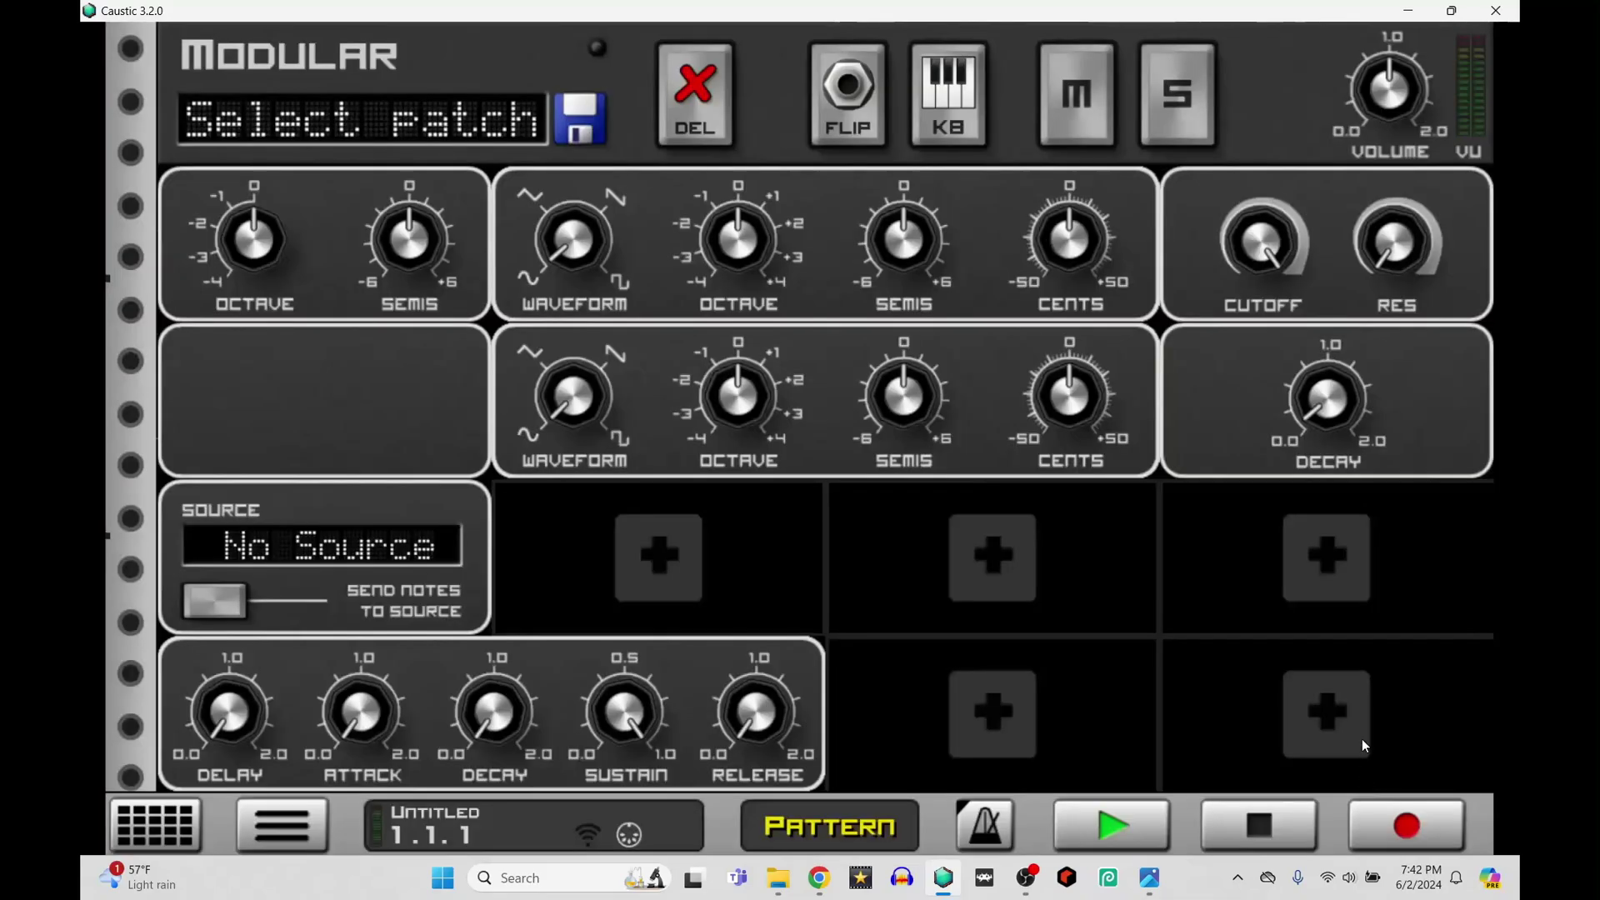
pyautogui.click(1329, 560)
pyautogui.click(469, 234)
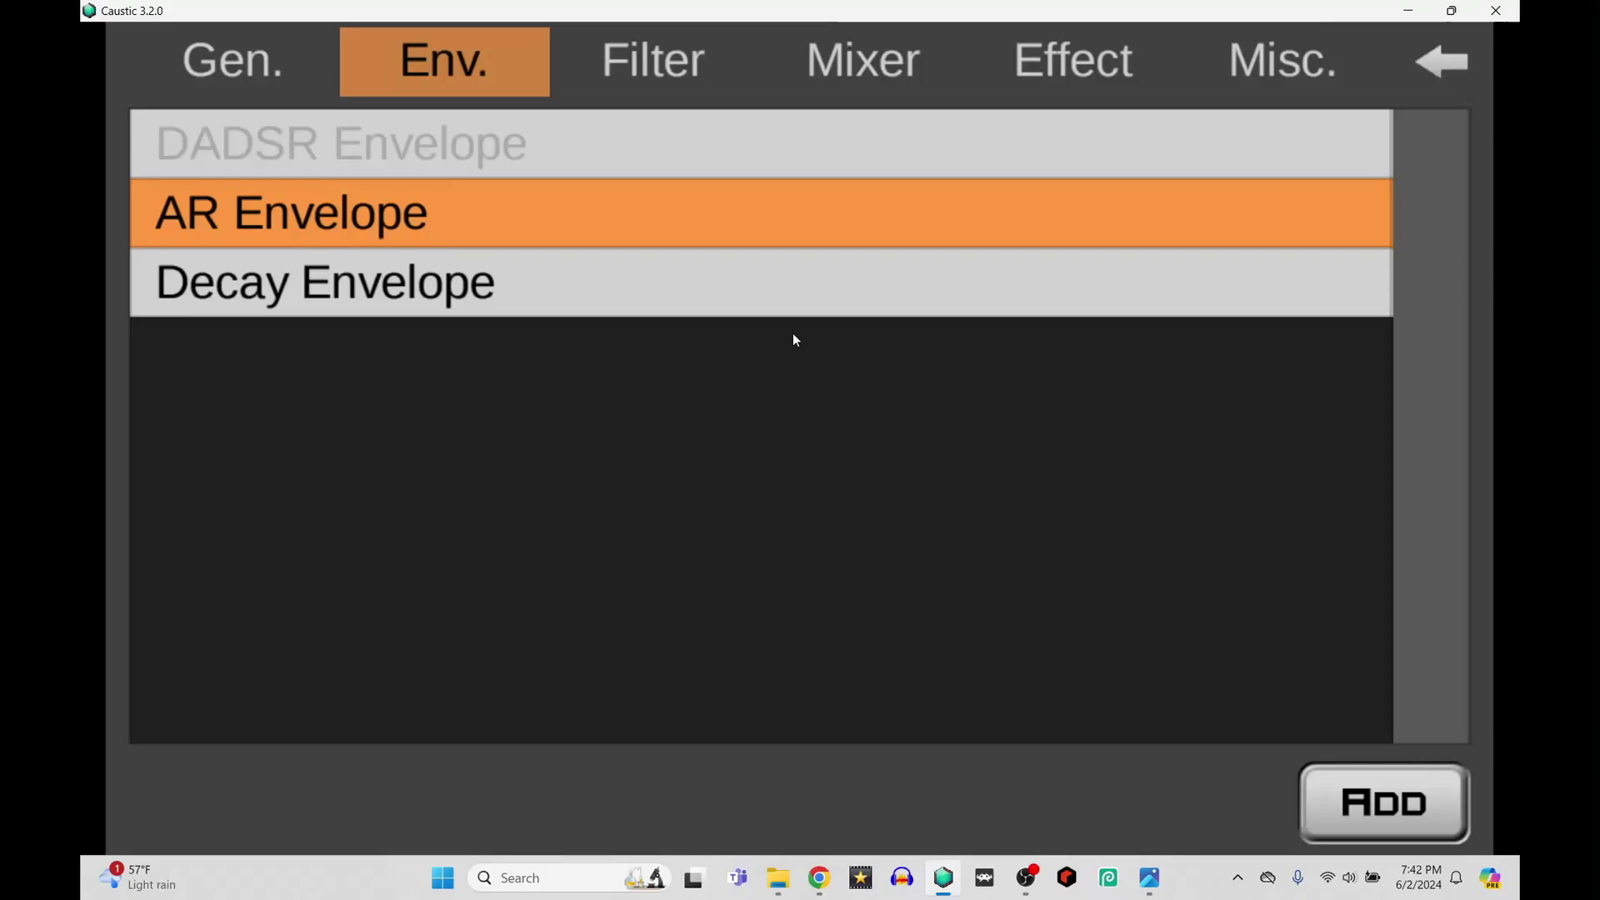
pyautogui.click(1333, 809)
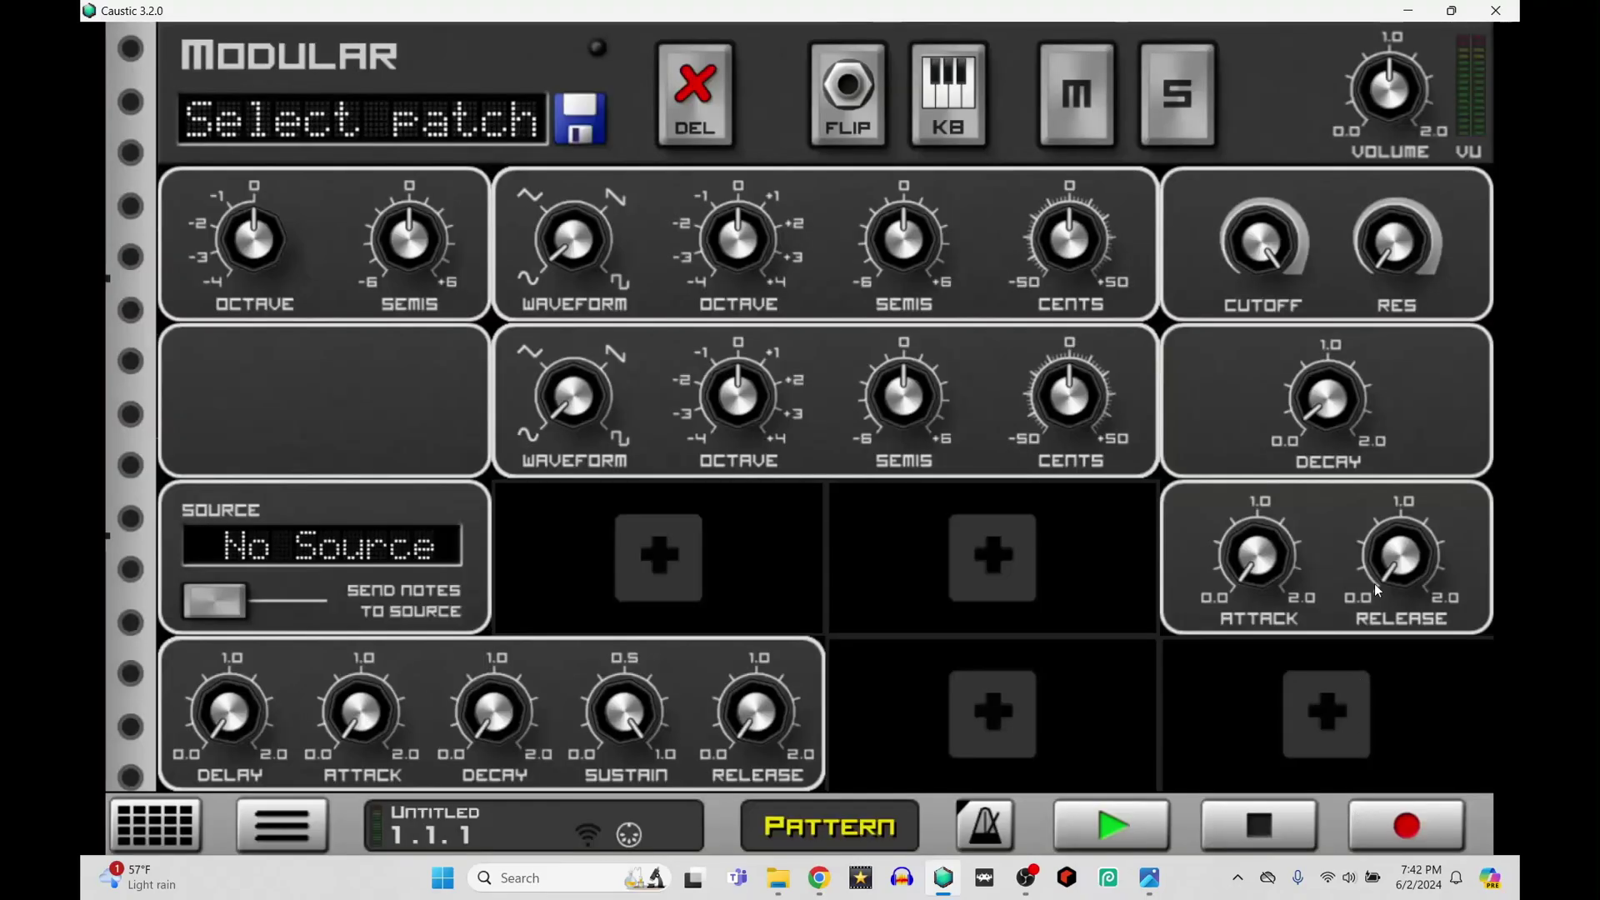
# Add two 3 Input Mixer modules to the patch
pyautogui.click(668, 553)
pyautogui.click(861, 58)
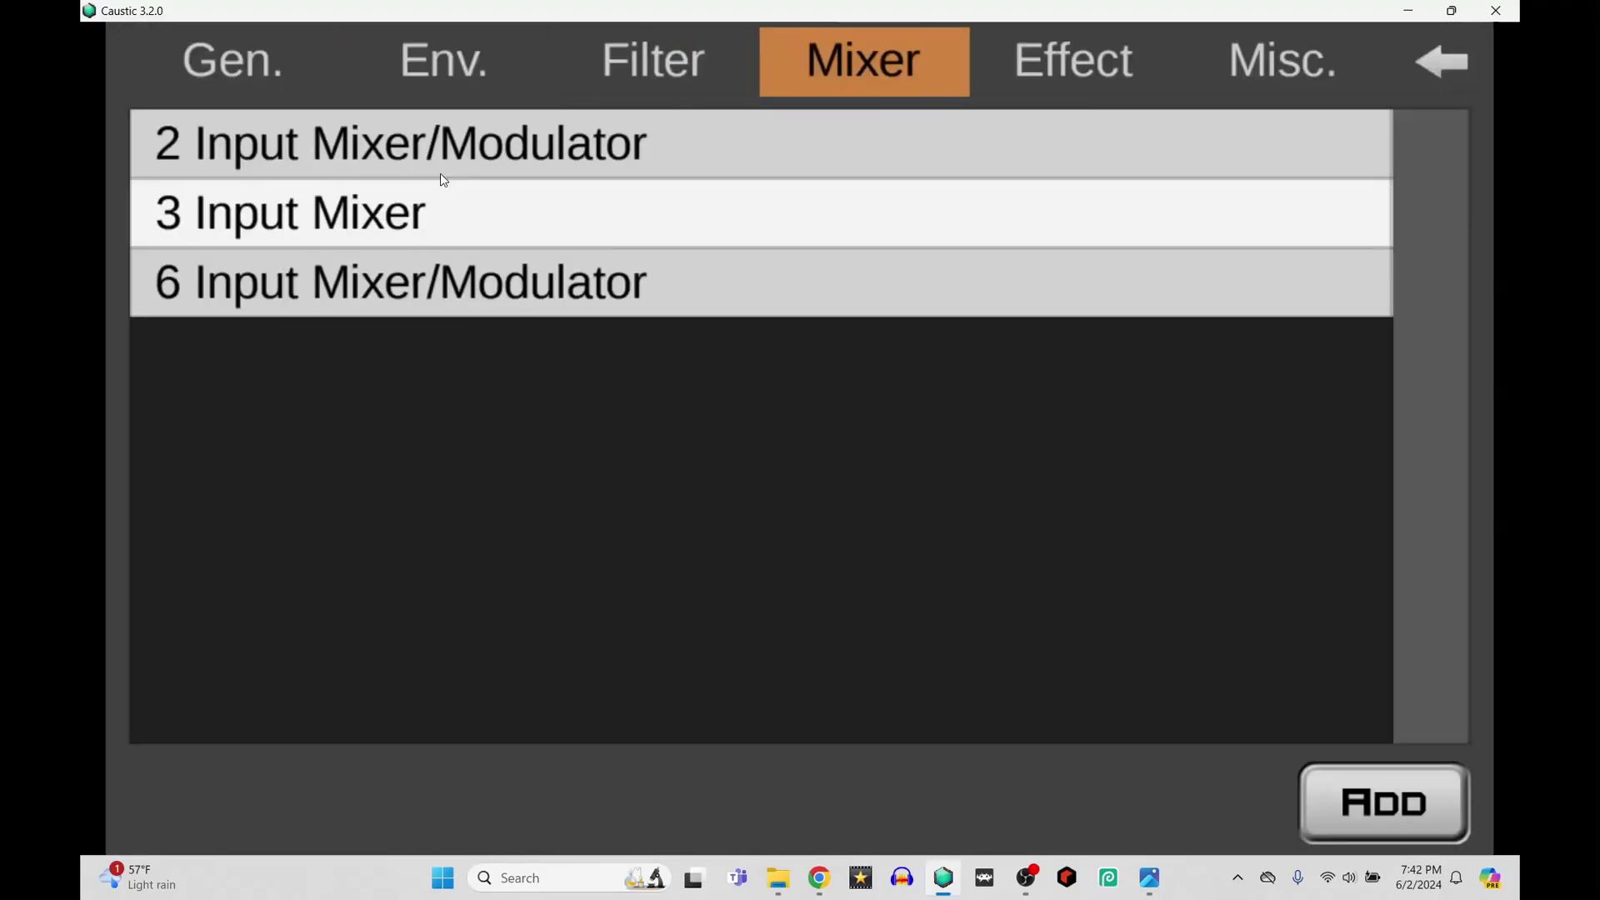
pyautogui.click(387, 229)
pyautogui.click(1368, 812)
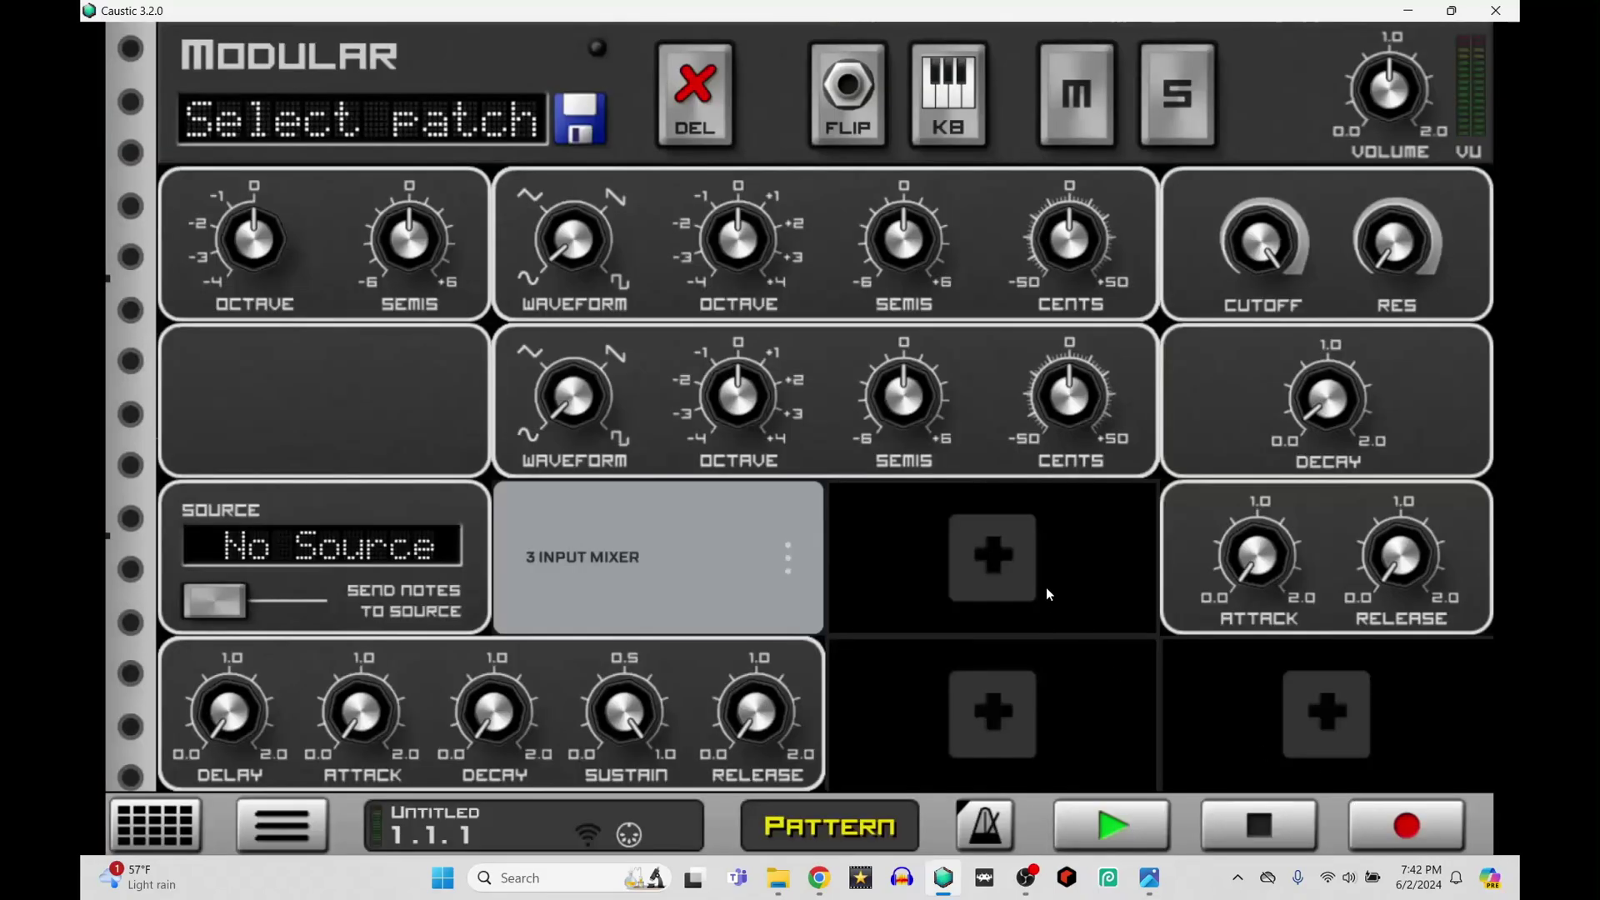
pyautogui.click(950, 550)
pyautogui.click(442, 214)
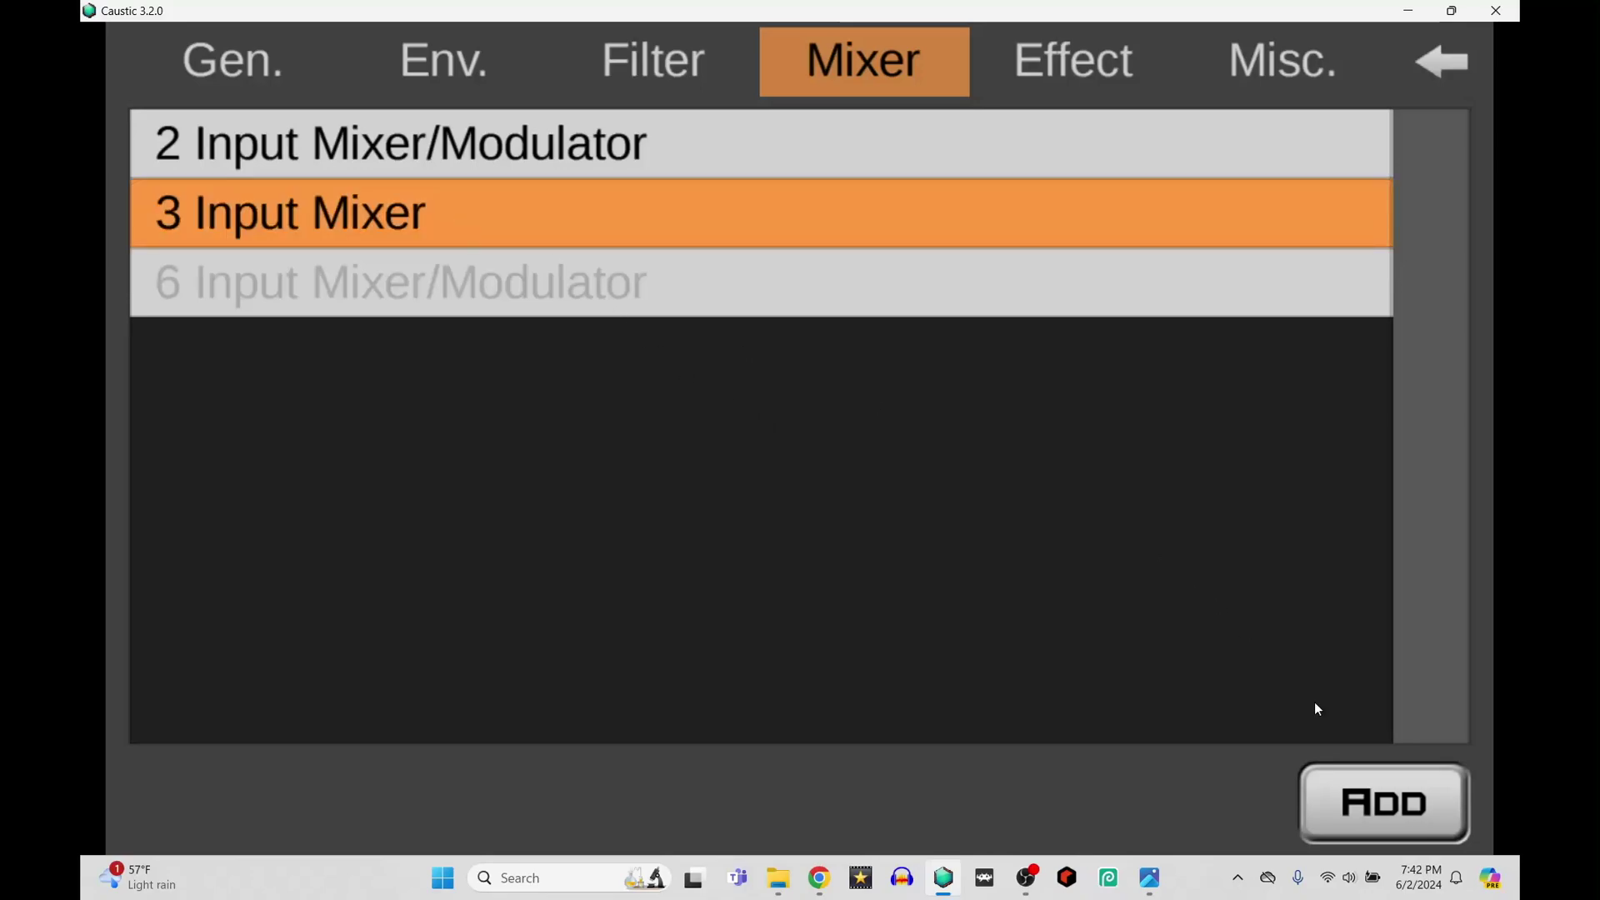
pyautogui.click(1378, 801)
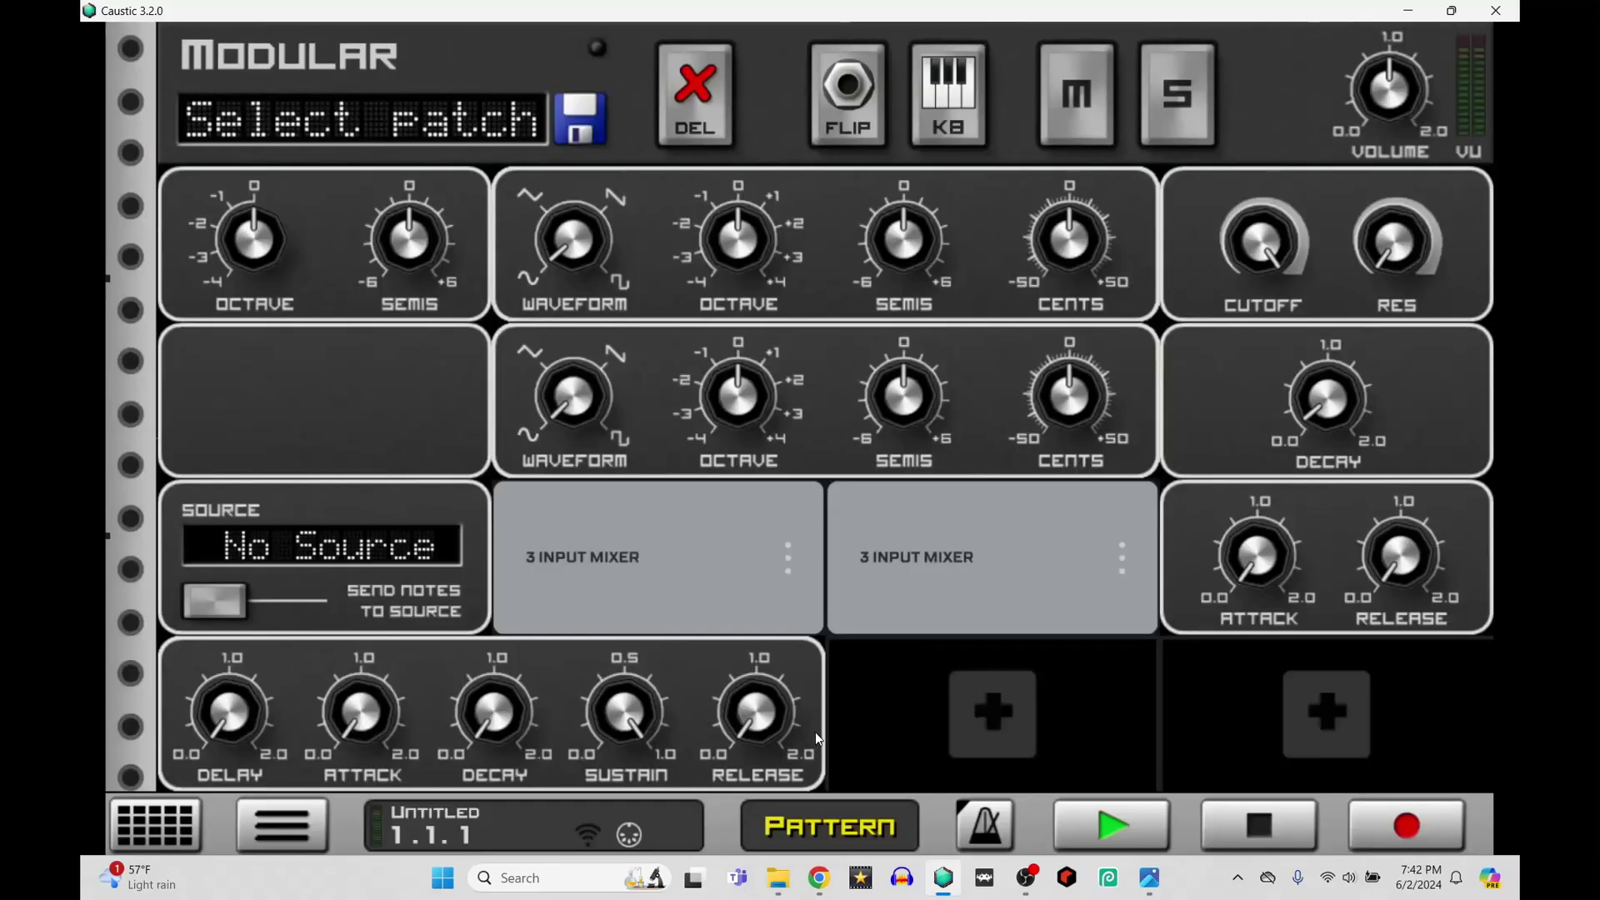
# Add a Mini LFO and a Lag Processor (x2) to the remaining slots
pyautogui.click(970, 715)
pyautogui.click(215, 75)
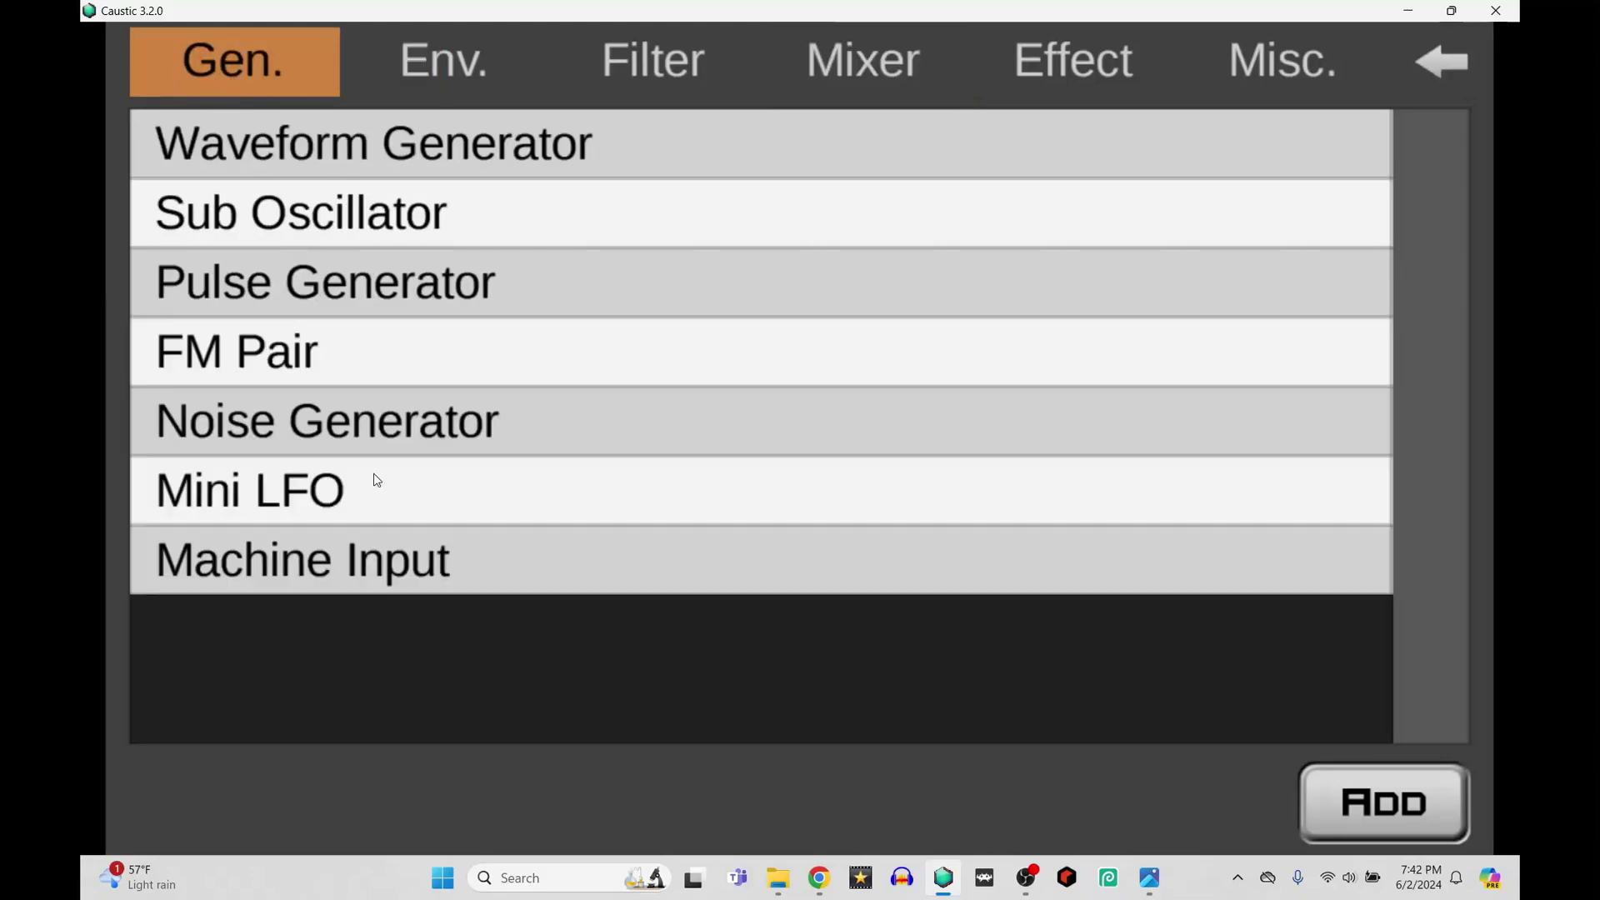
pyautogui.click(380, 486)
pyautogui.click(1416, 808)
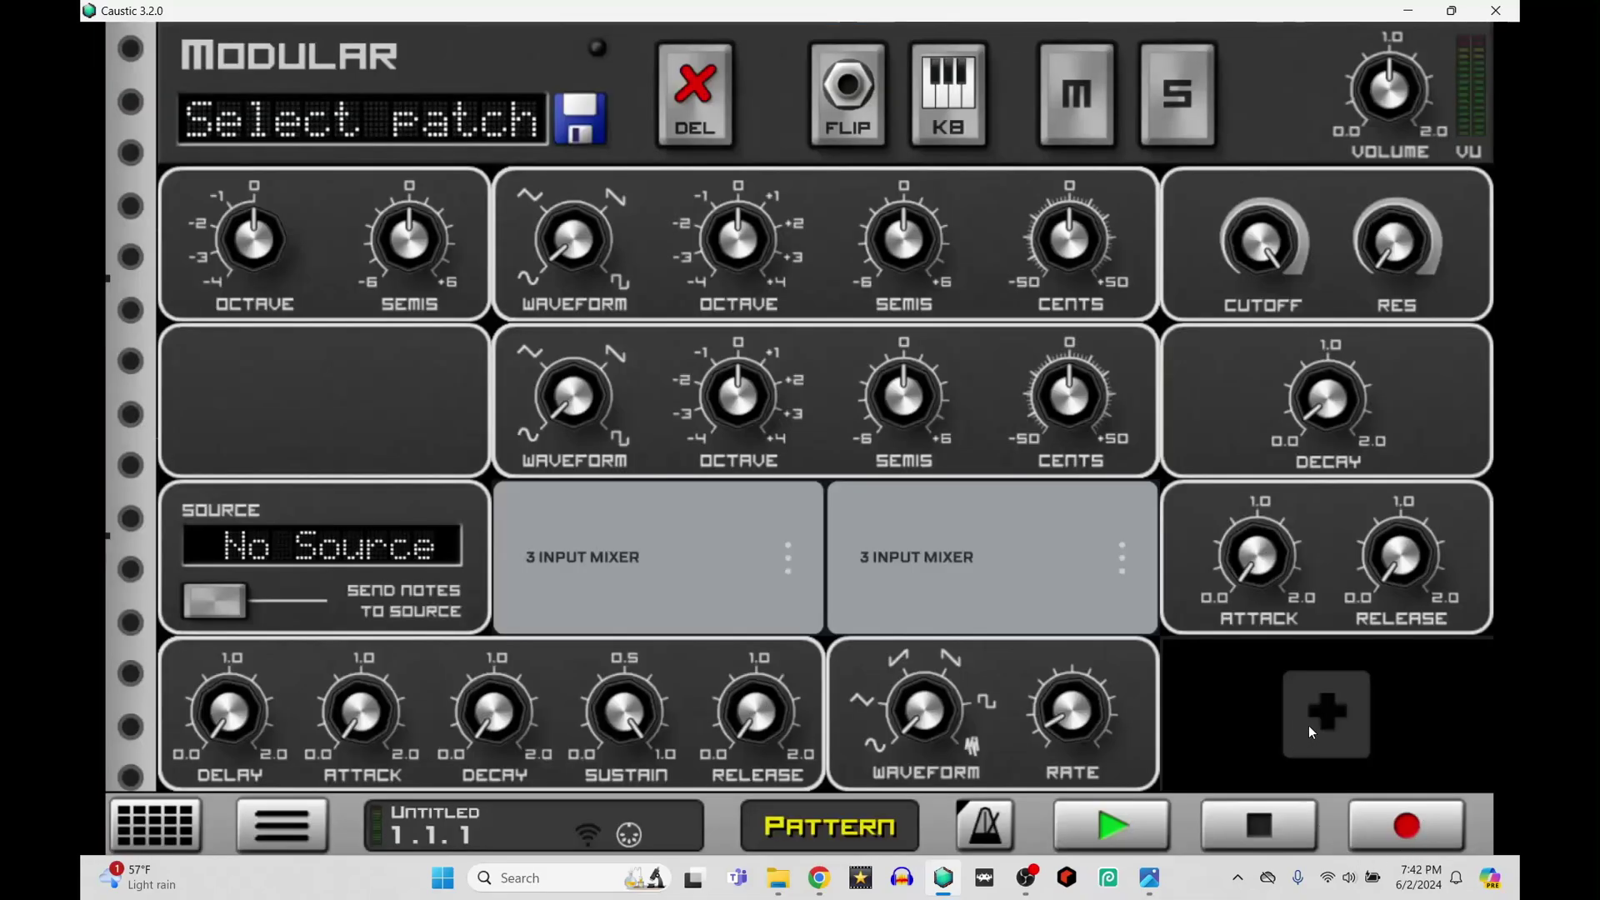
pyautogui.click(1329, 708)
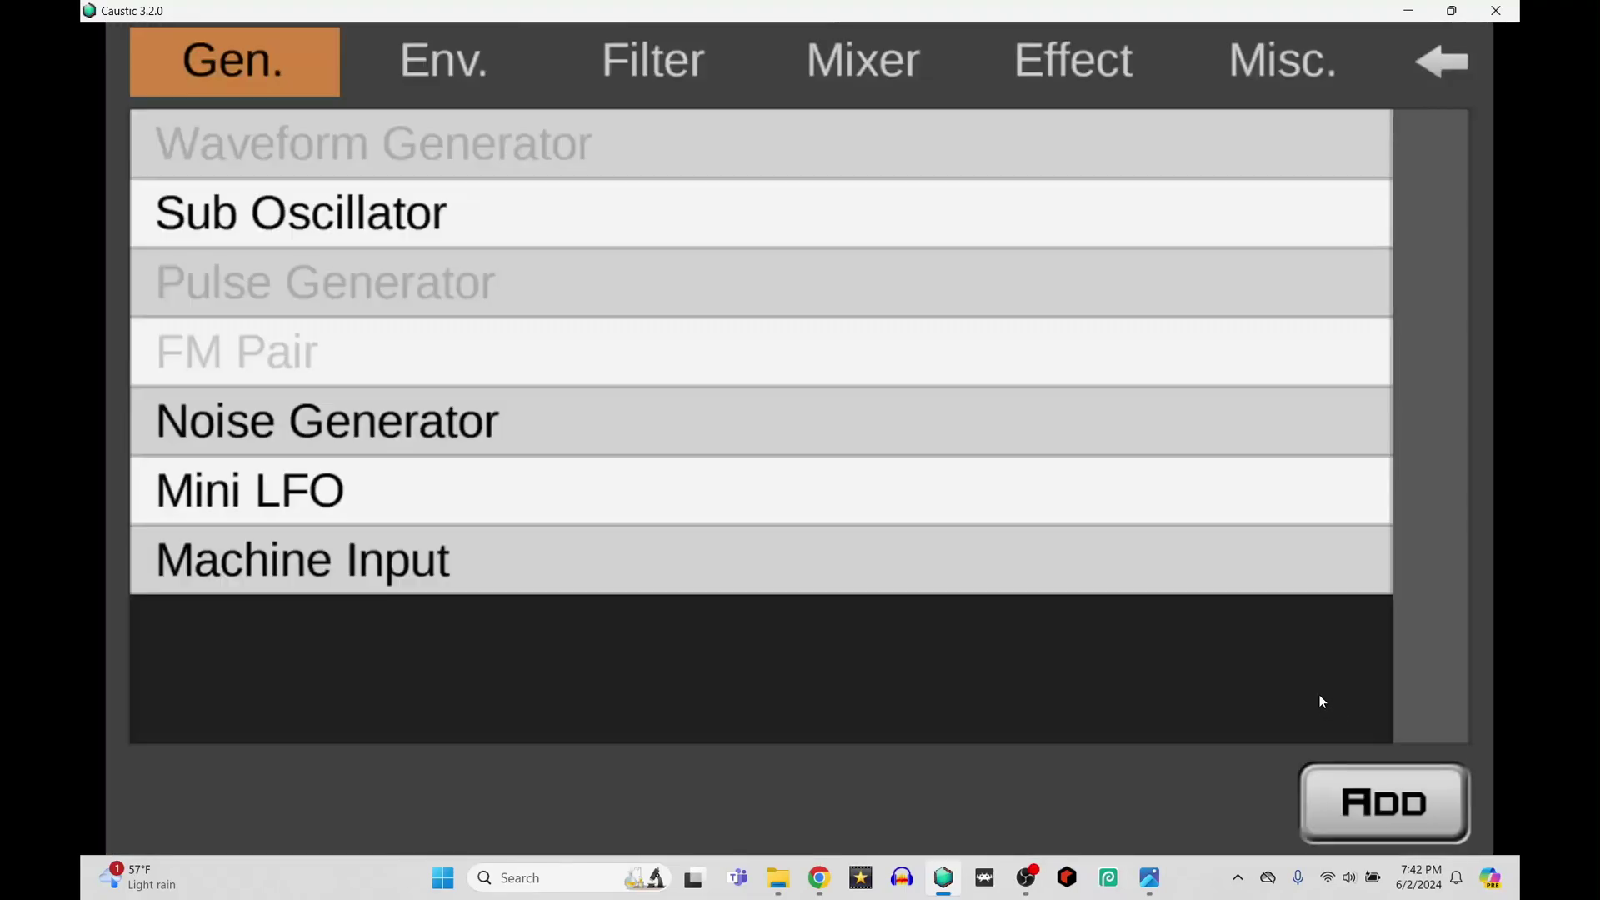
pyautogui.click(1300, 59)
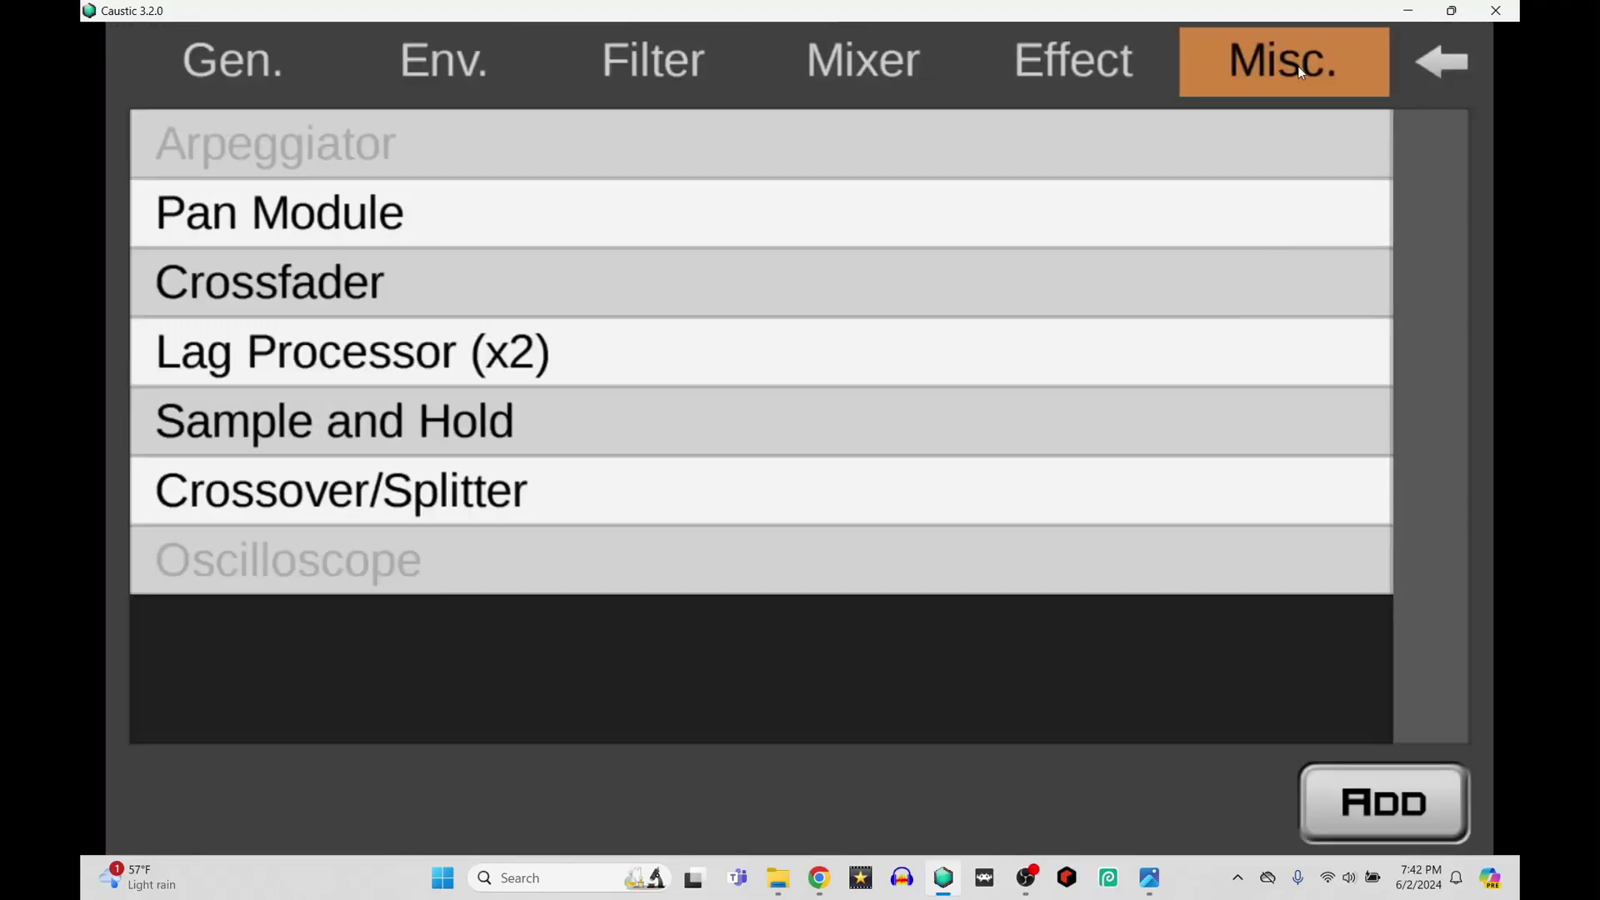
pyautogui.click(366, 346)
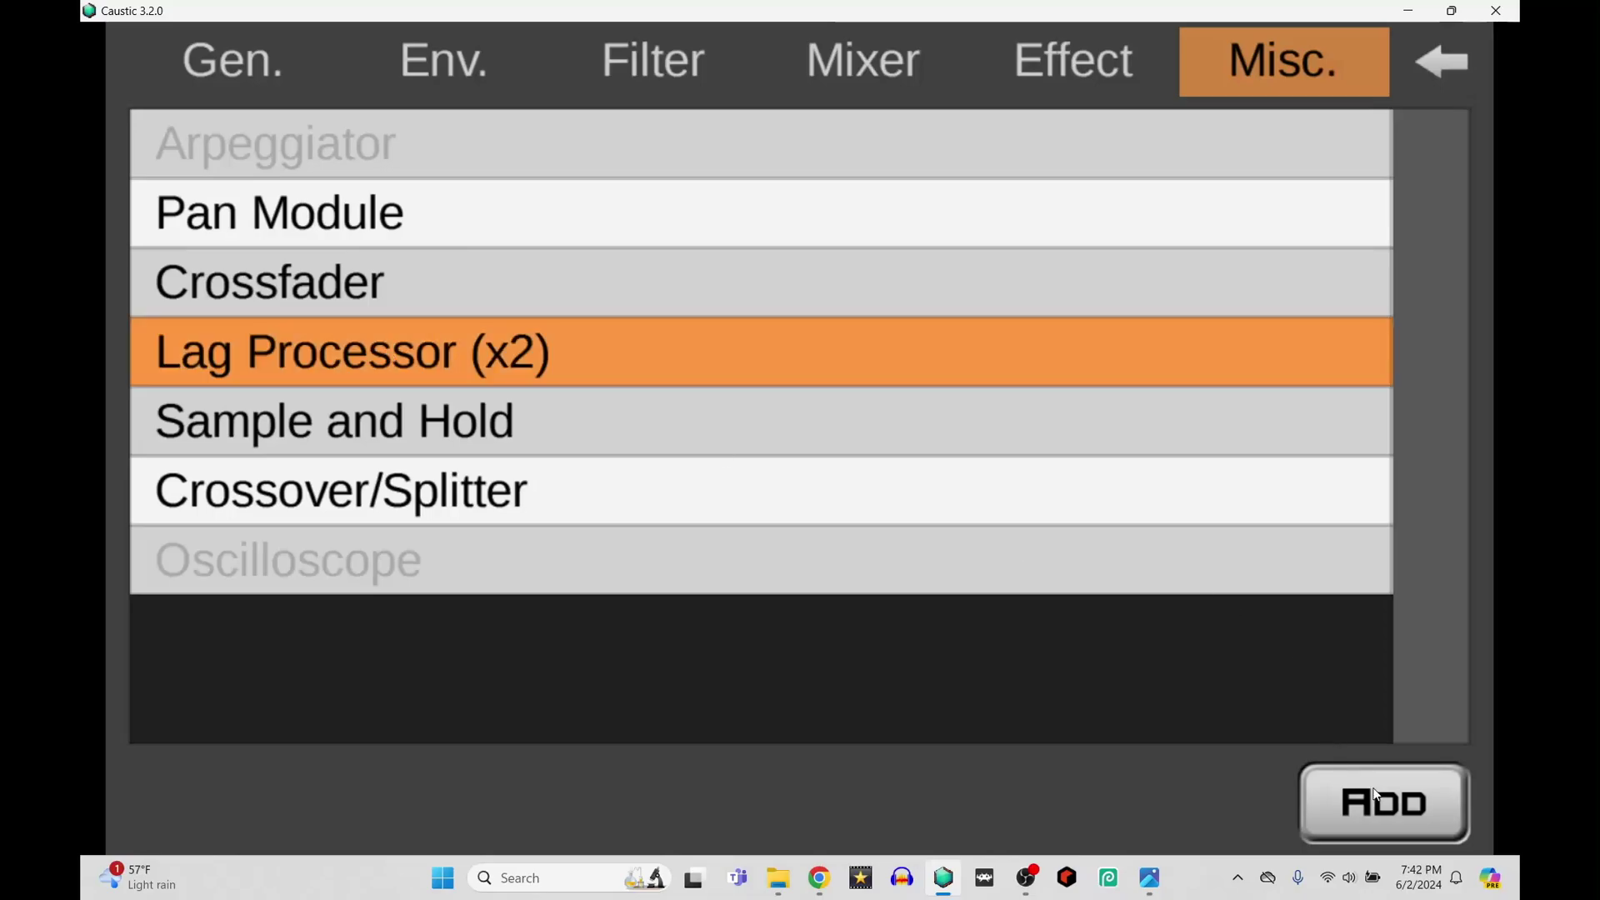
pyautogui.click(1393, 804)
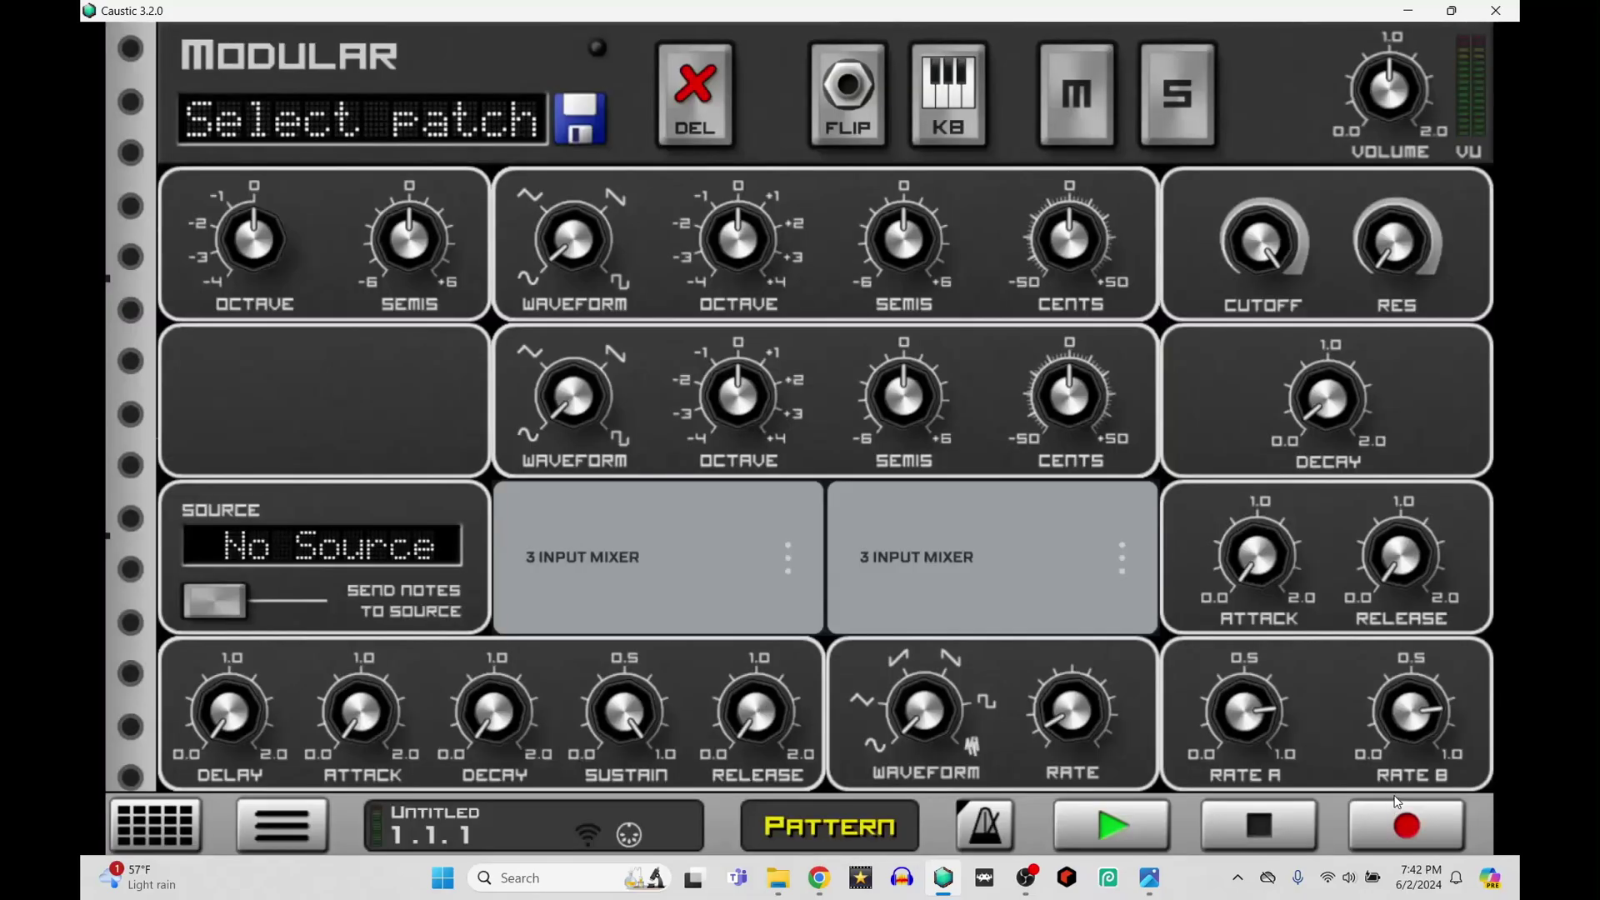
pyautogui.click(848, 93)
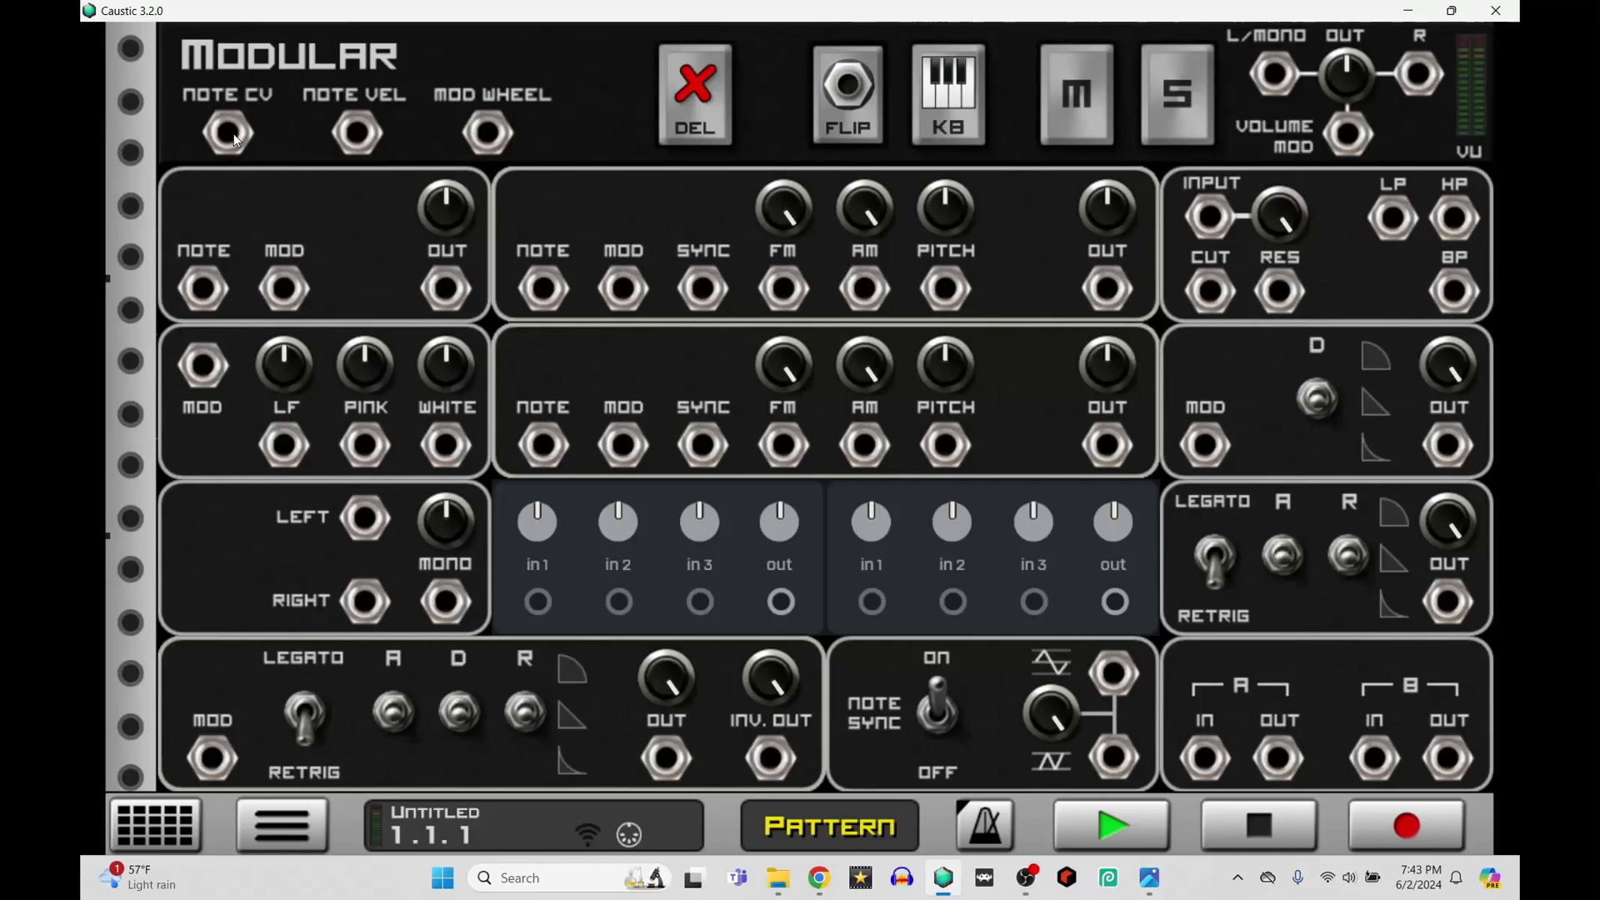
# Cable NOTE CV into lag A, then lag A's output to the second oscillator and sub oscillator note inputs
pyautogui.moveTo(233, 133); pyautogui.dragTo(543, 289)
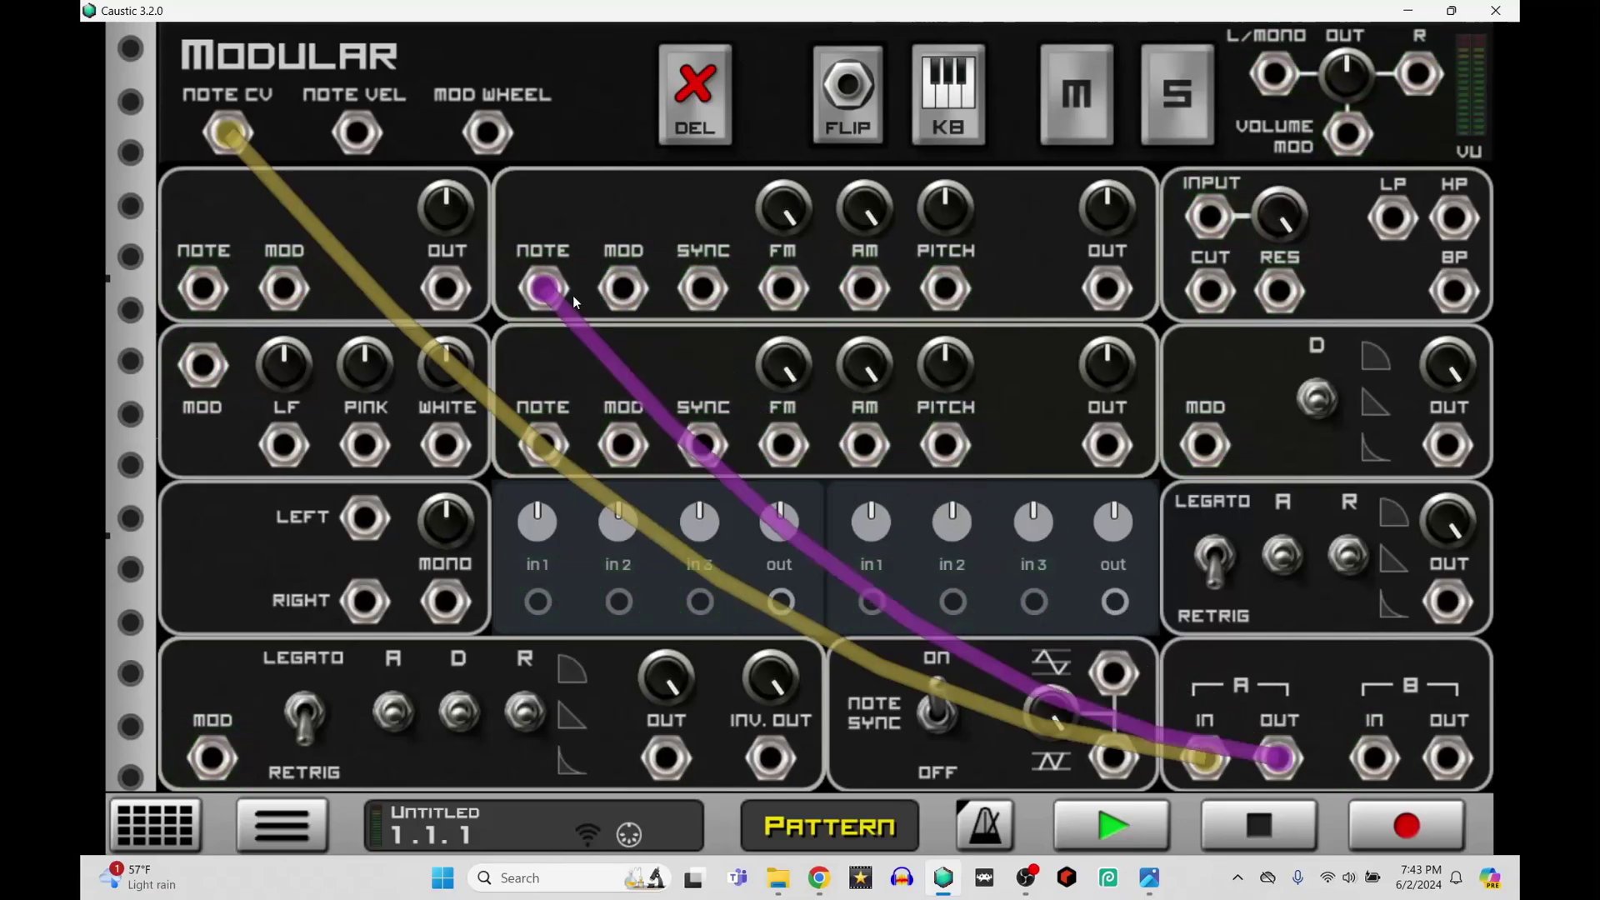
pyautogui.moveTo(1280, 760); pyautogui.dragTo(543, 446)
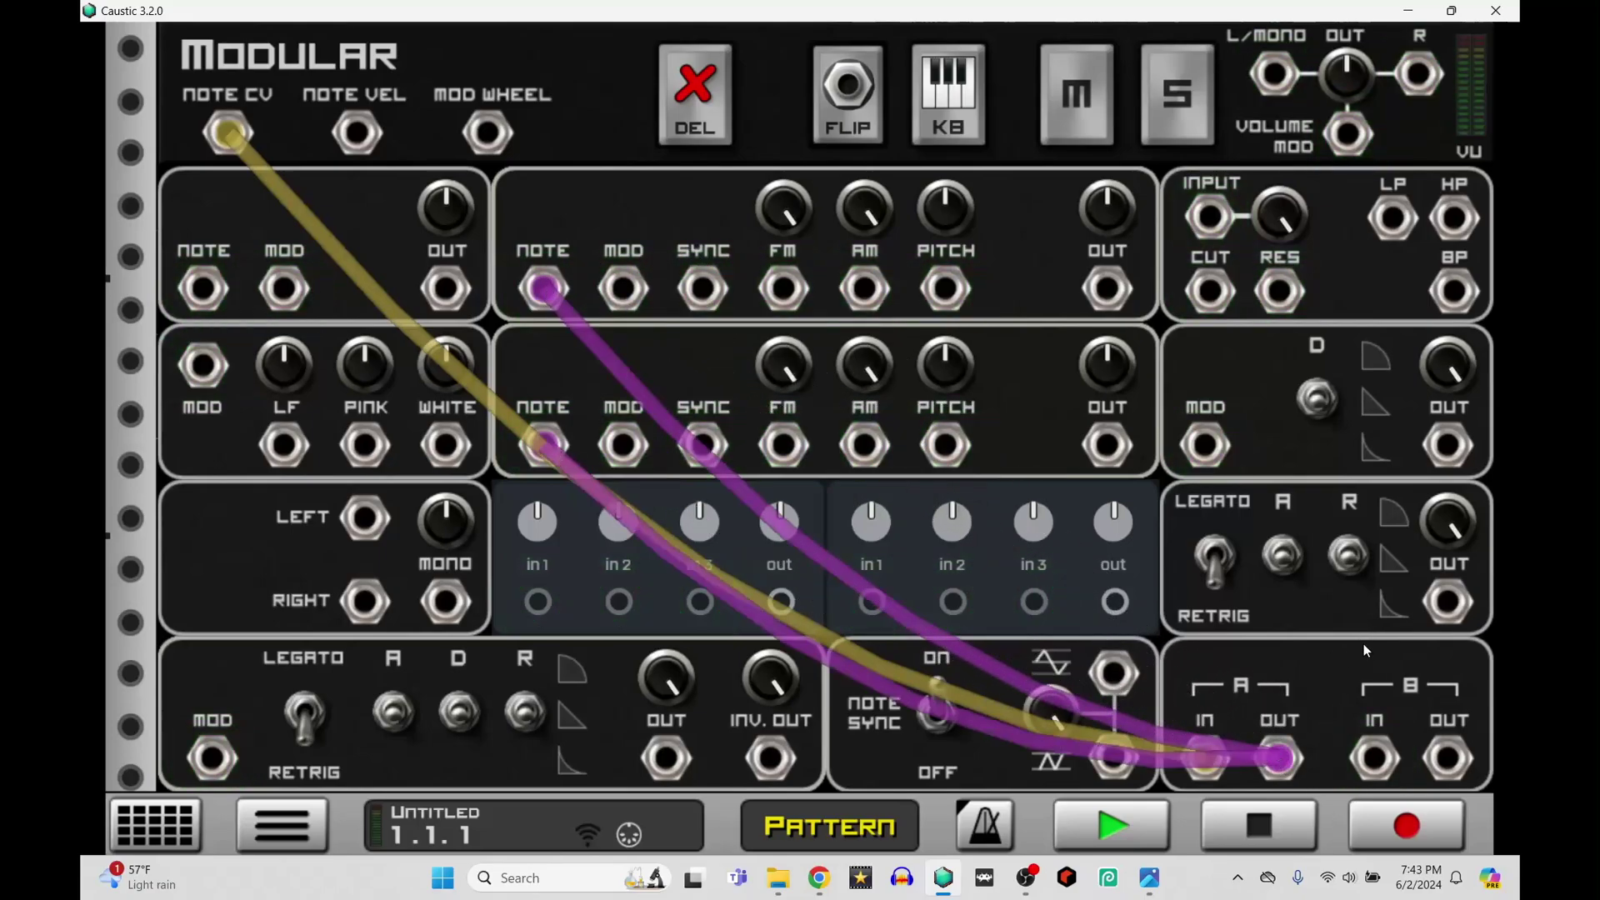
pyautogui.moveTo(1273, 758); pyautogui.dragTo(200, 288)
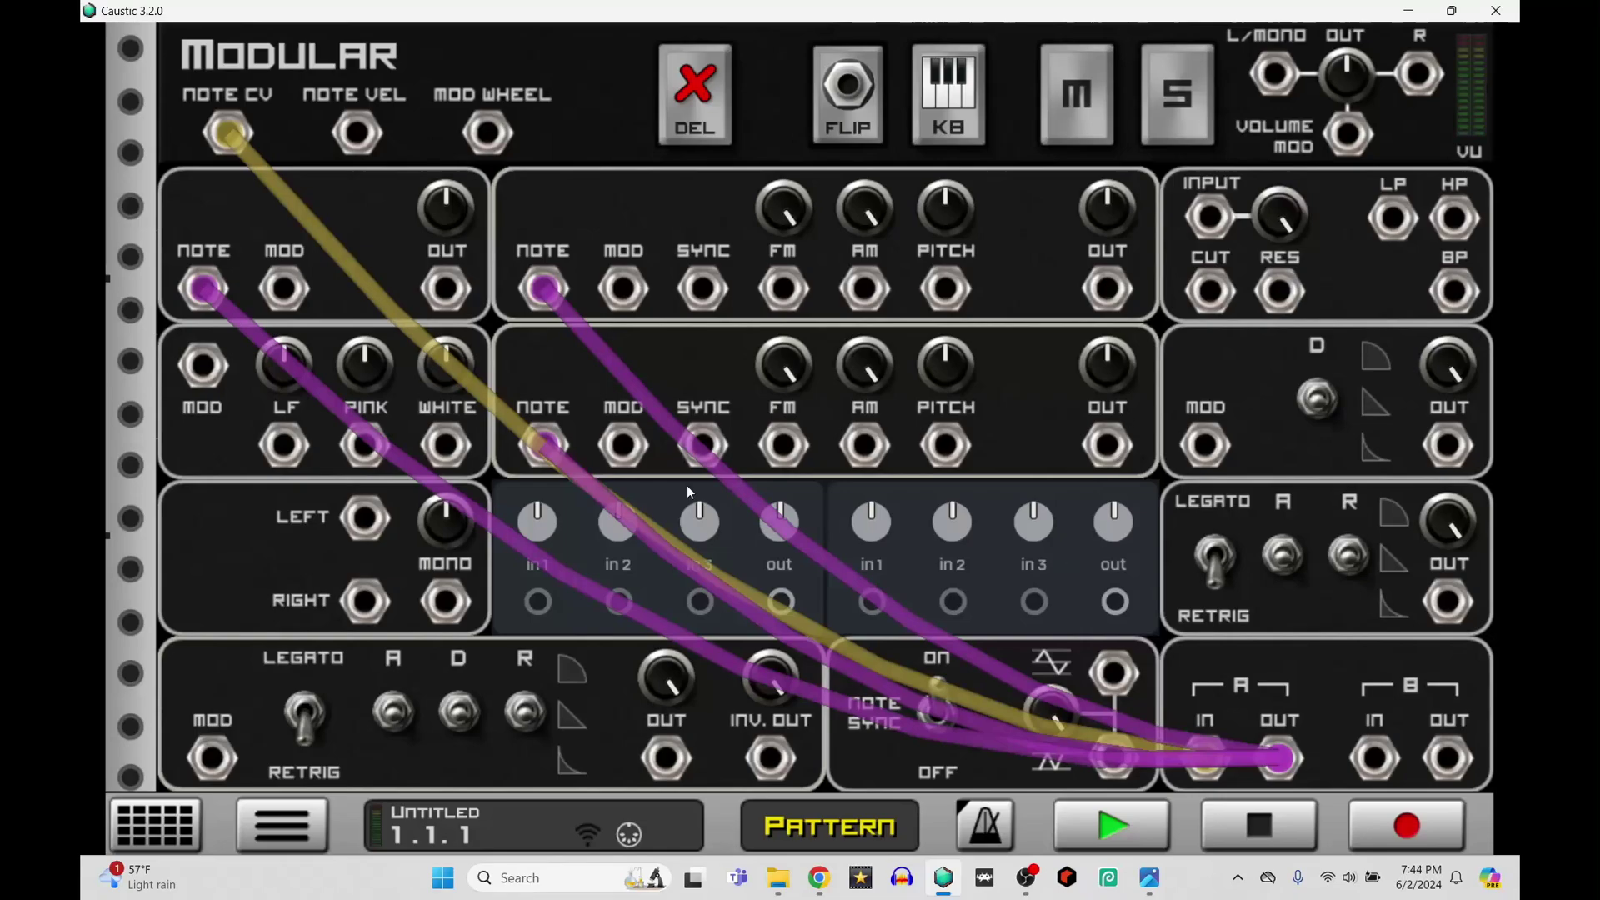
# Patch the sub oscillator, white noise and both oscillators into the two mixers' inputs
pyautogui.moveTo(446, 288); pyautogui.dragTo(539, 602)
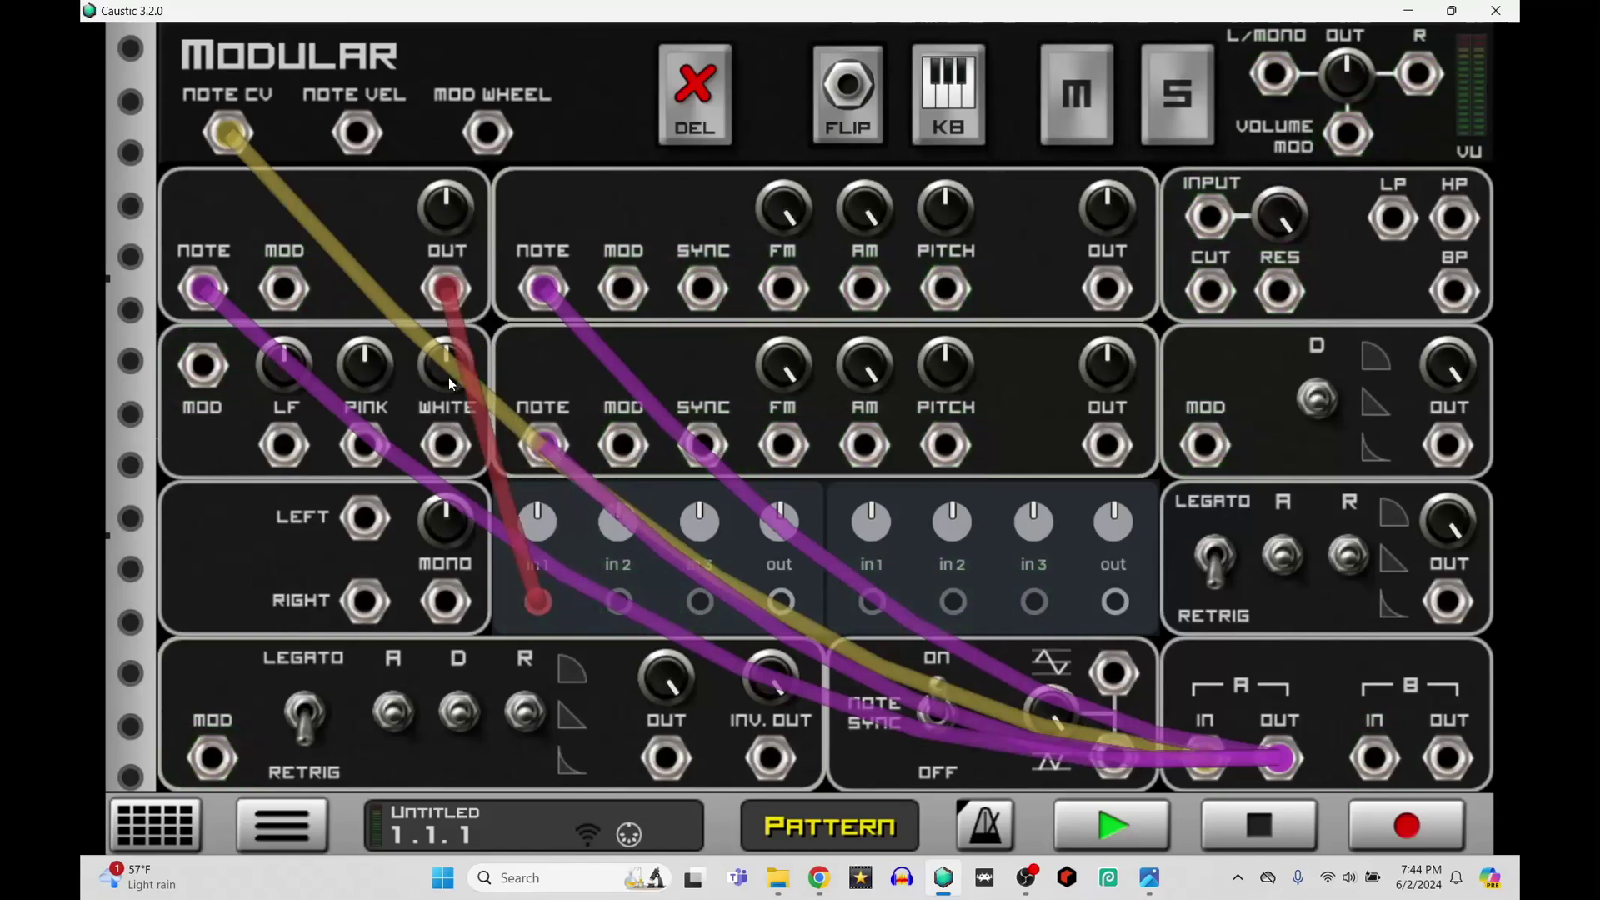
pyautogui.moveTo(452, 441); pyautogui.dragTo(874, 599)
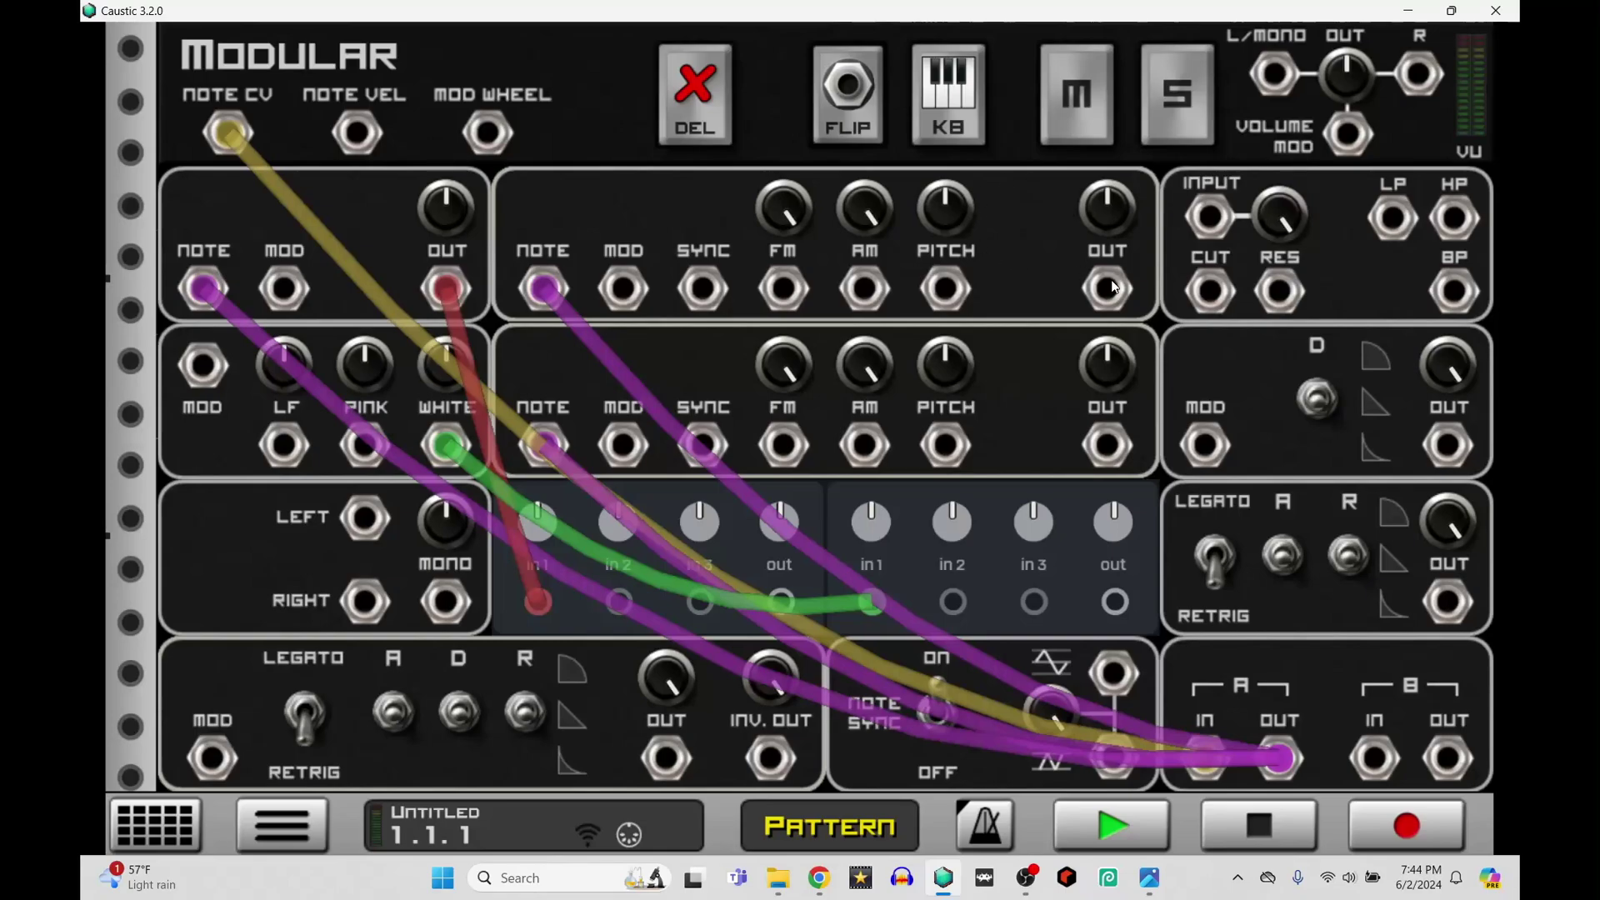
pyautogui.moveTo(1113, 287); pyautogui.dragTo(952, 602)
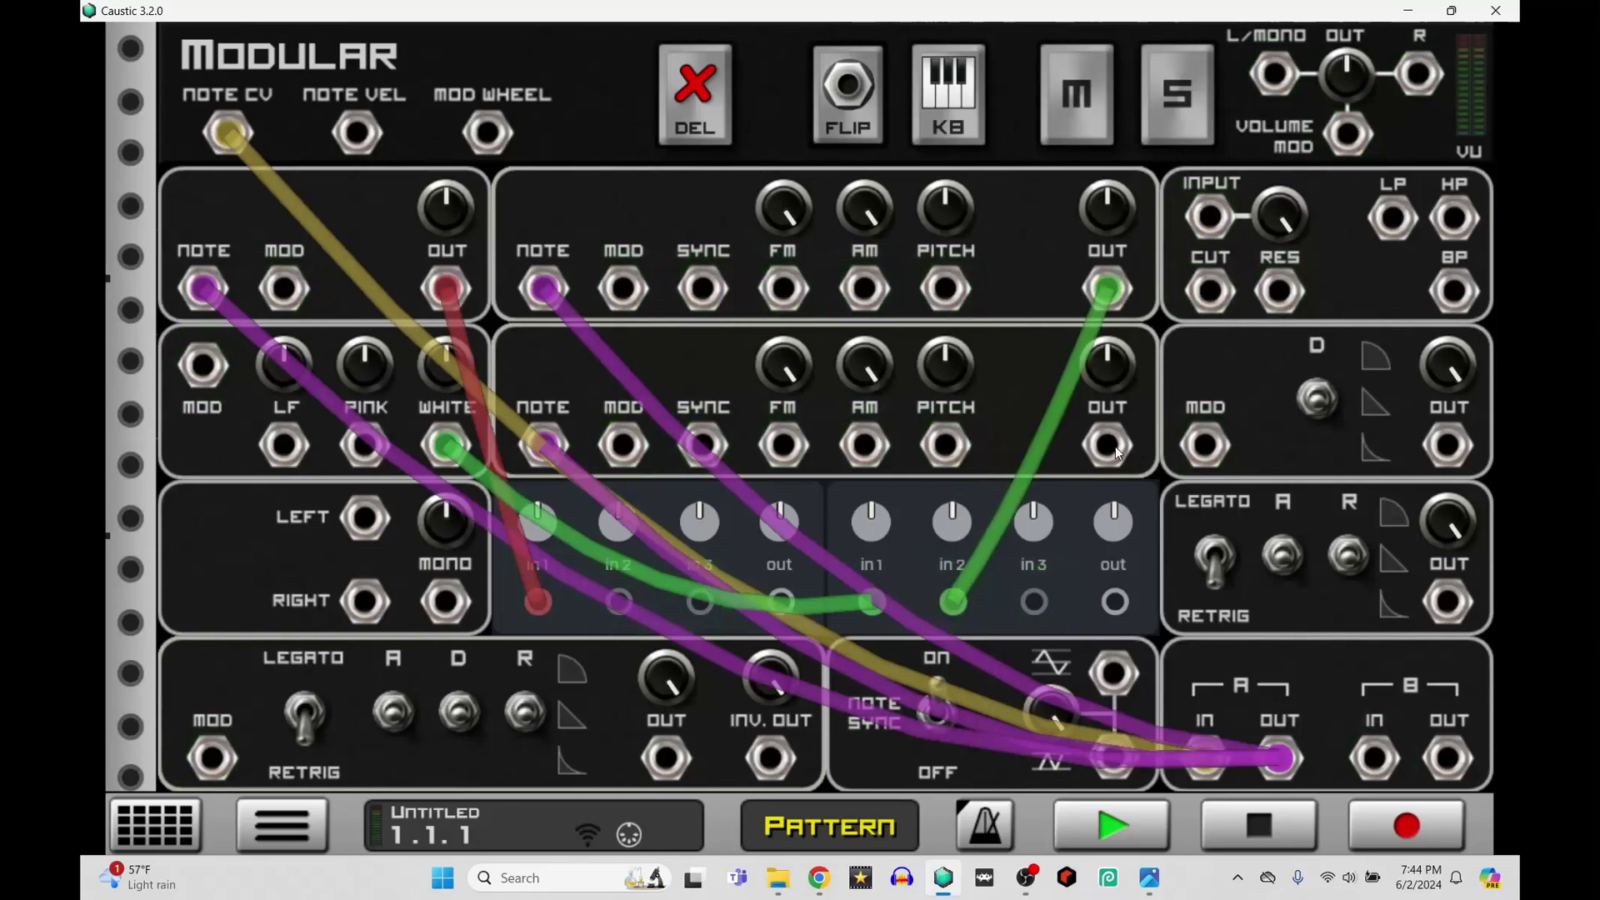
pyautogui.moveTo(1118, 452); pyautogui.dragTo(1214, 215)
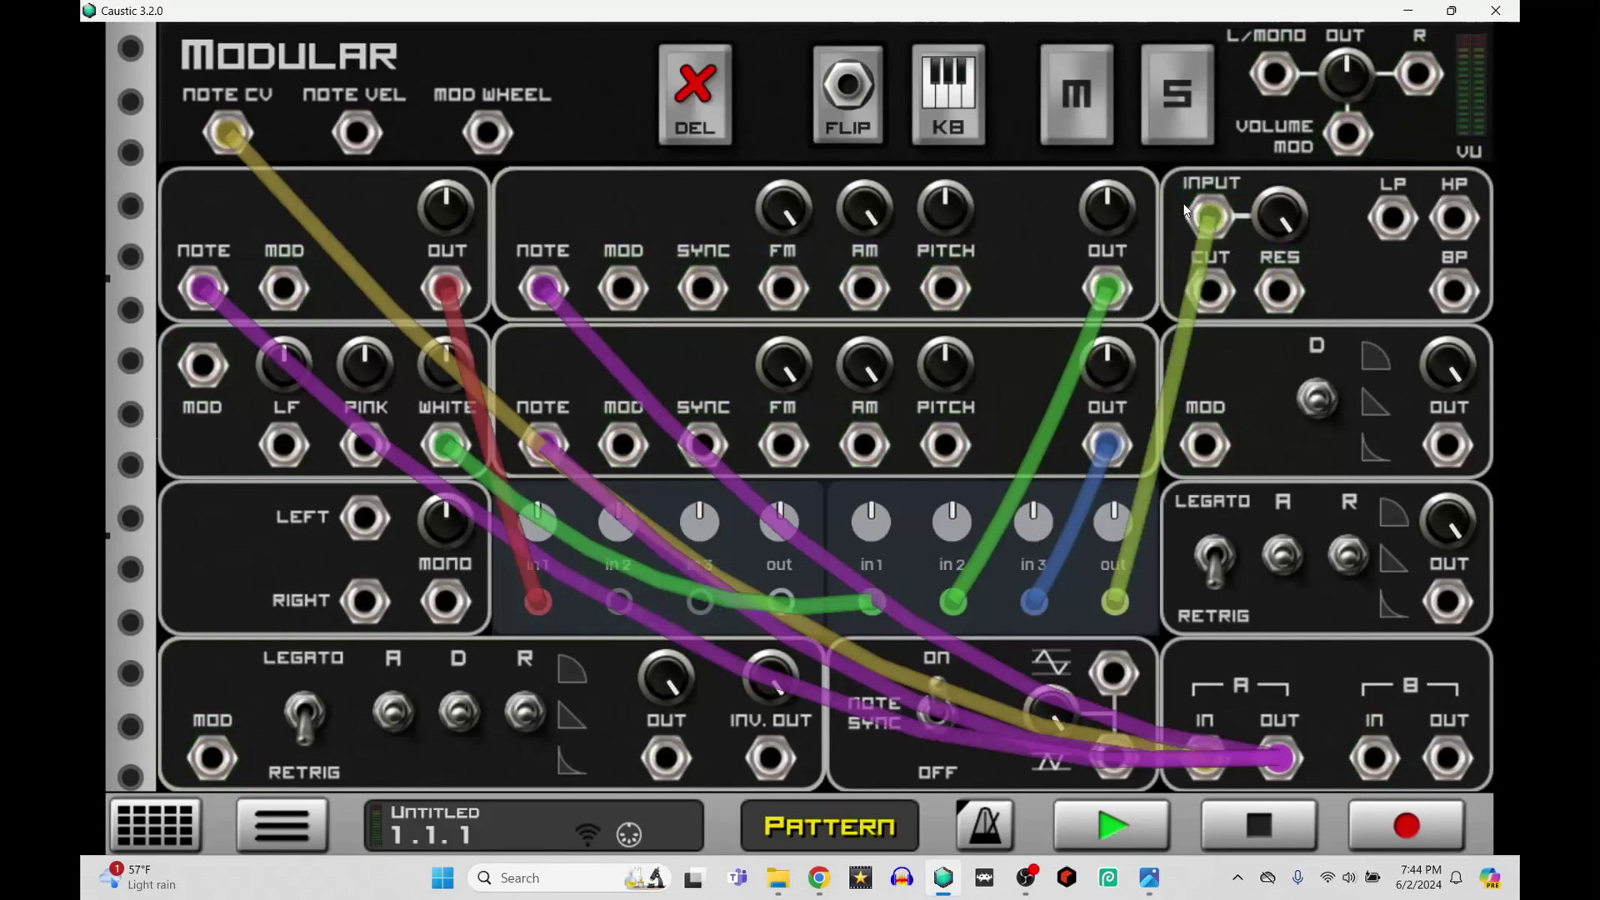
# Feed the low-pass output and mono input into the first mixer, and the envelope into VOLUME MOD
pyautogui.moveTo(1393, 223); pyautogui.dragTo(698, 600)
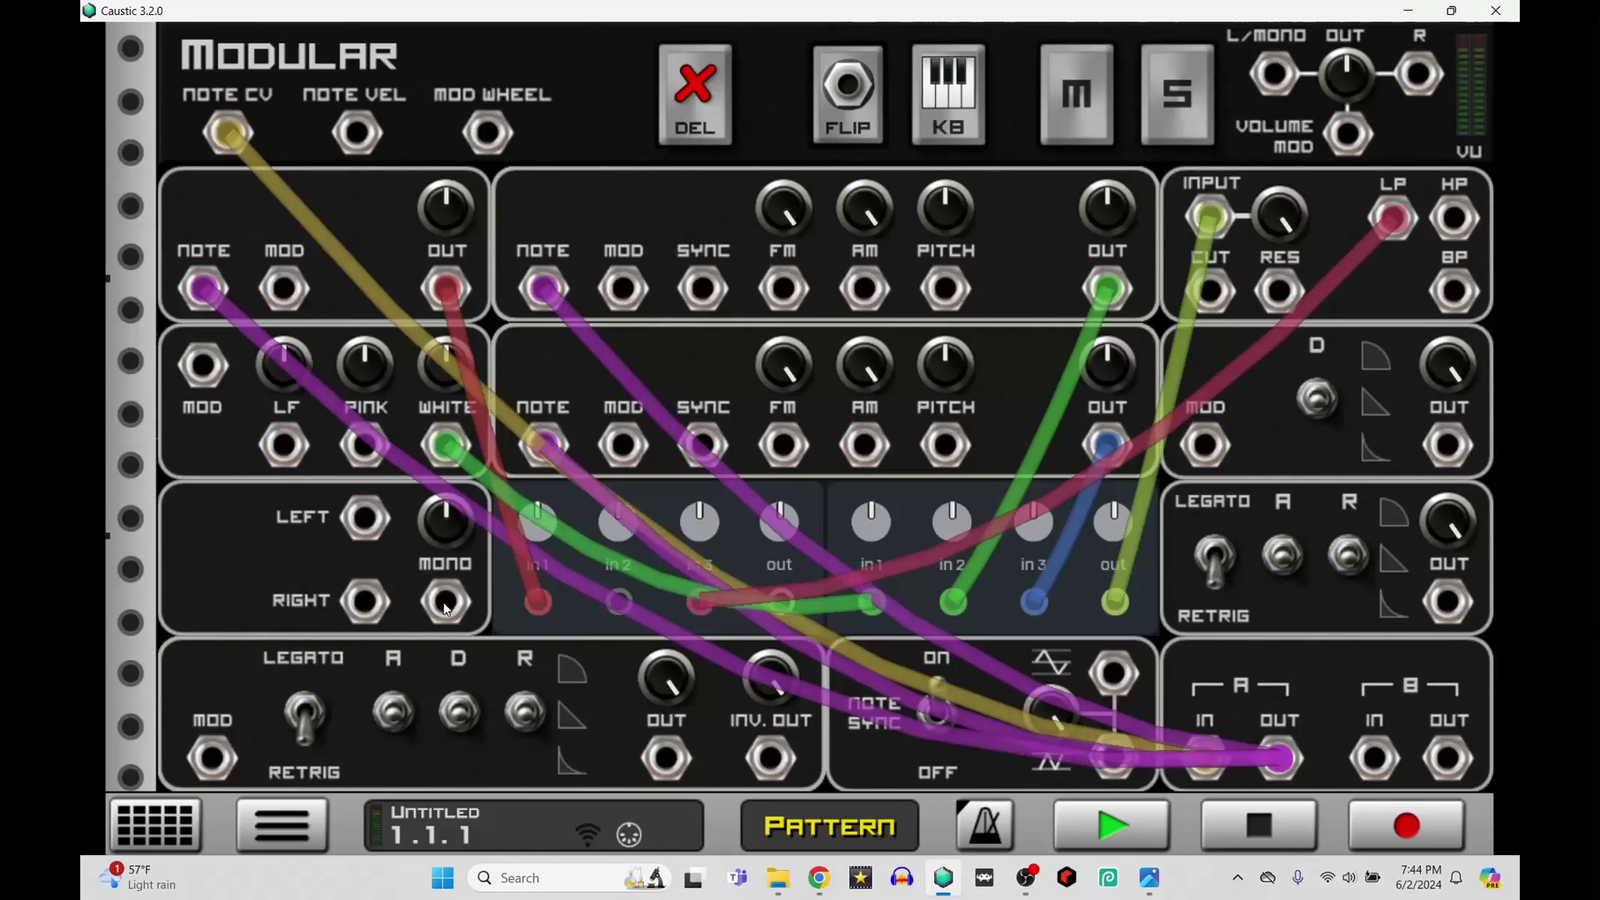
pyautogui.moveTo(447, 609); pyautogui.dragTo(627, 593)
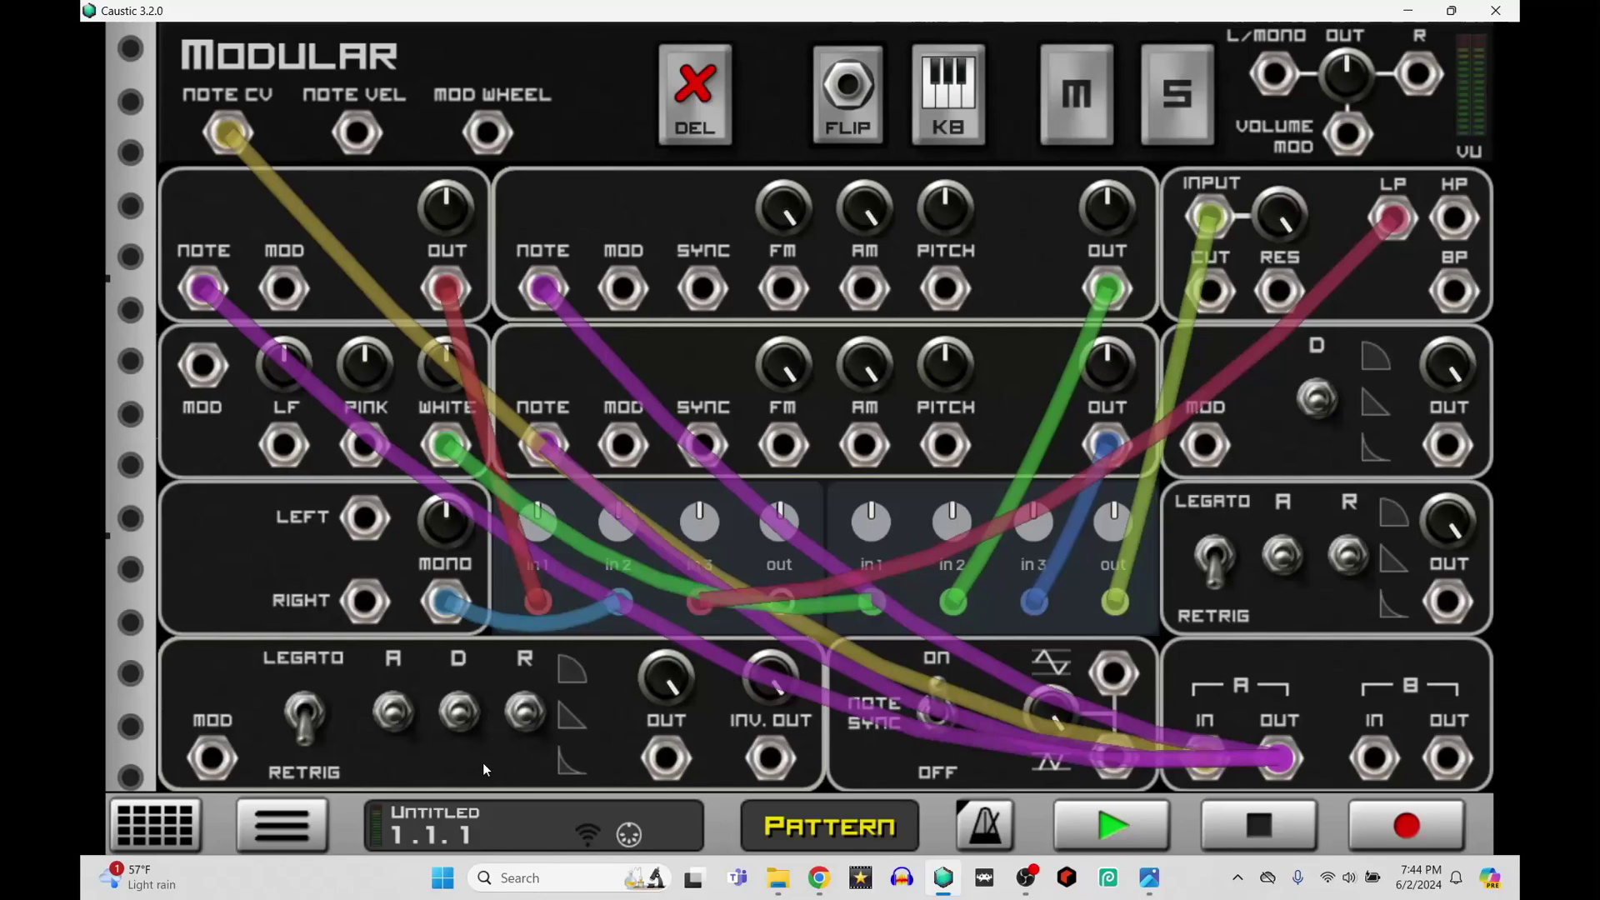
pyautogui.moveTo(671, 756); pyautogui.dragTo(1357, 136)
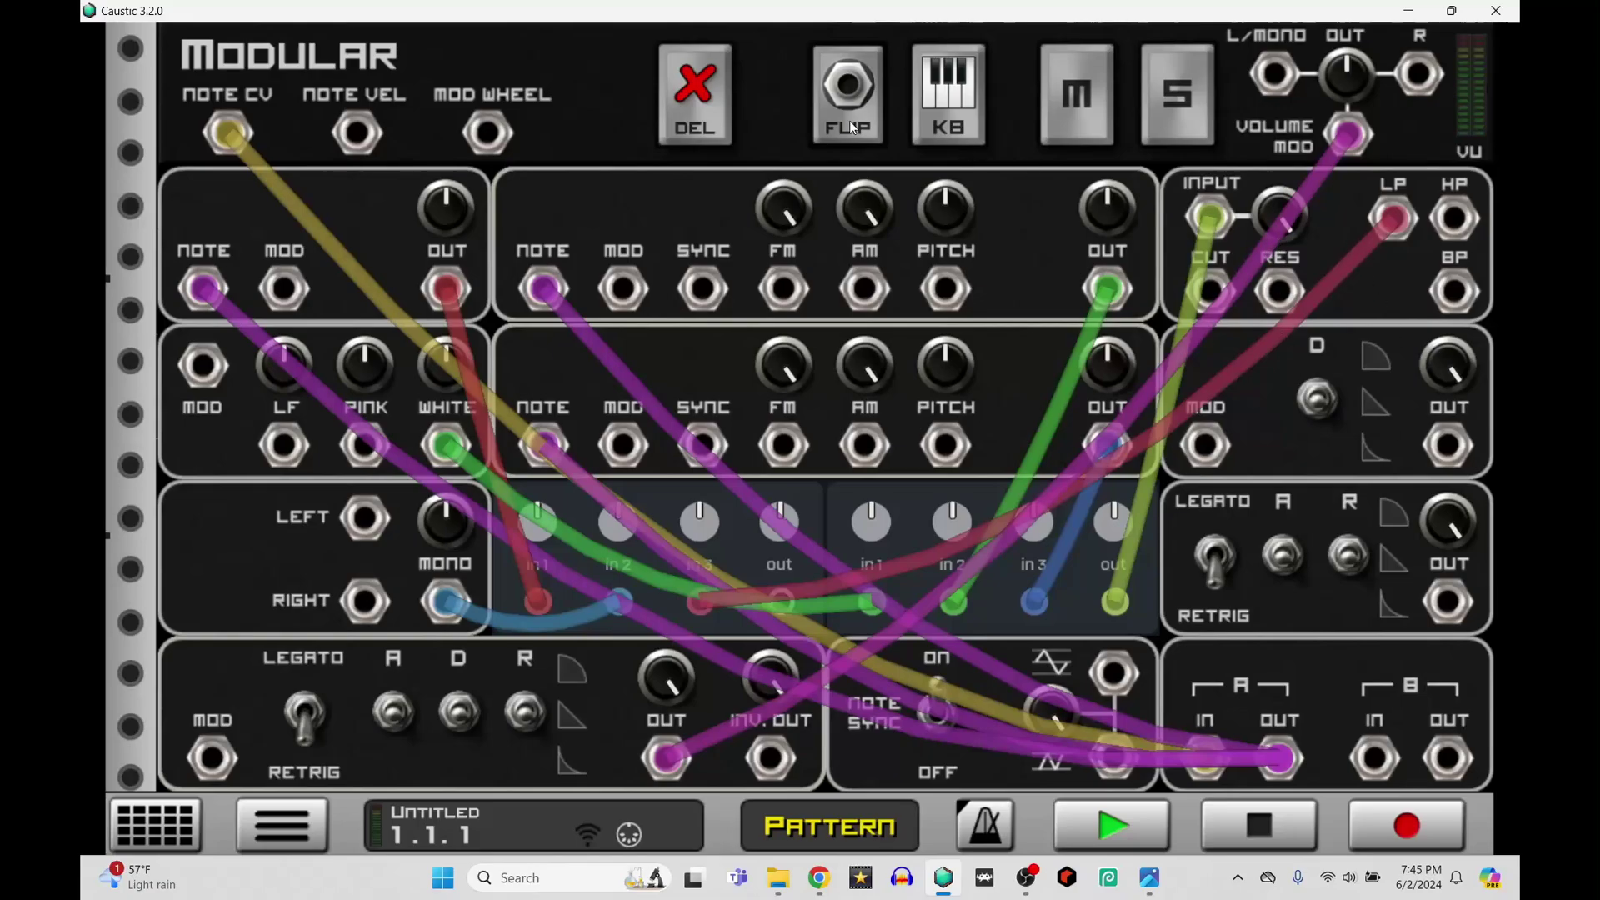
# Audition the patch, then cable the first mixer's output to the main L/MONO output
pyautogui.click(945, 98)
pyautogui.click(945, 99)
pyautogui.click(867, 111)
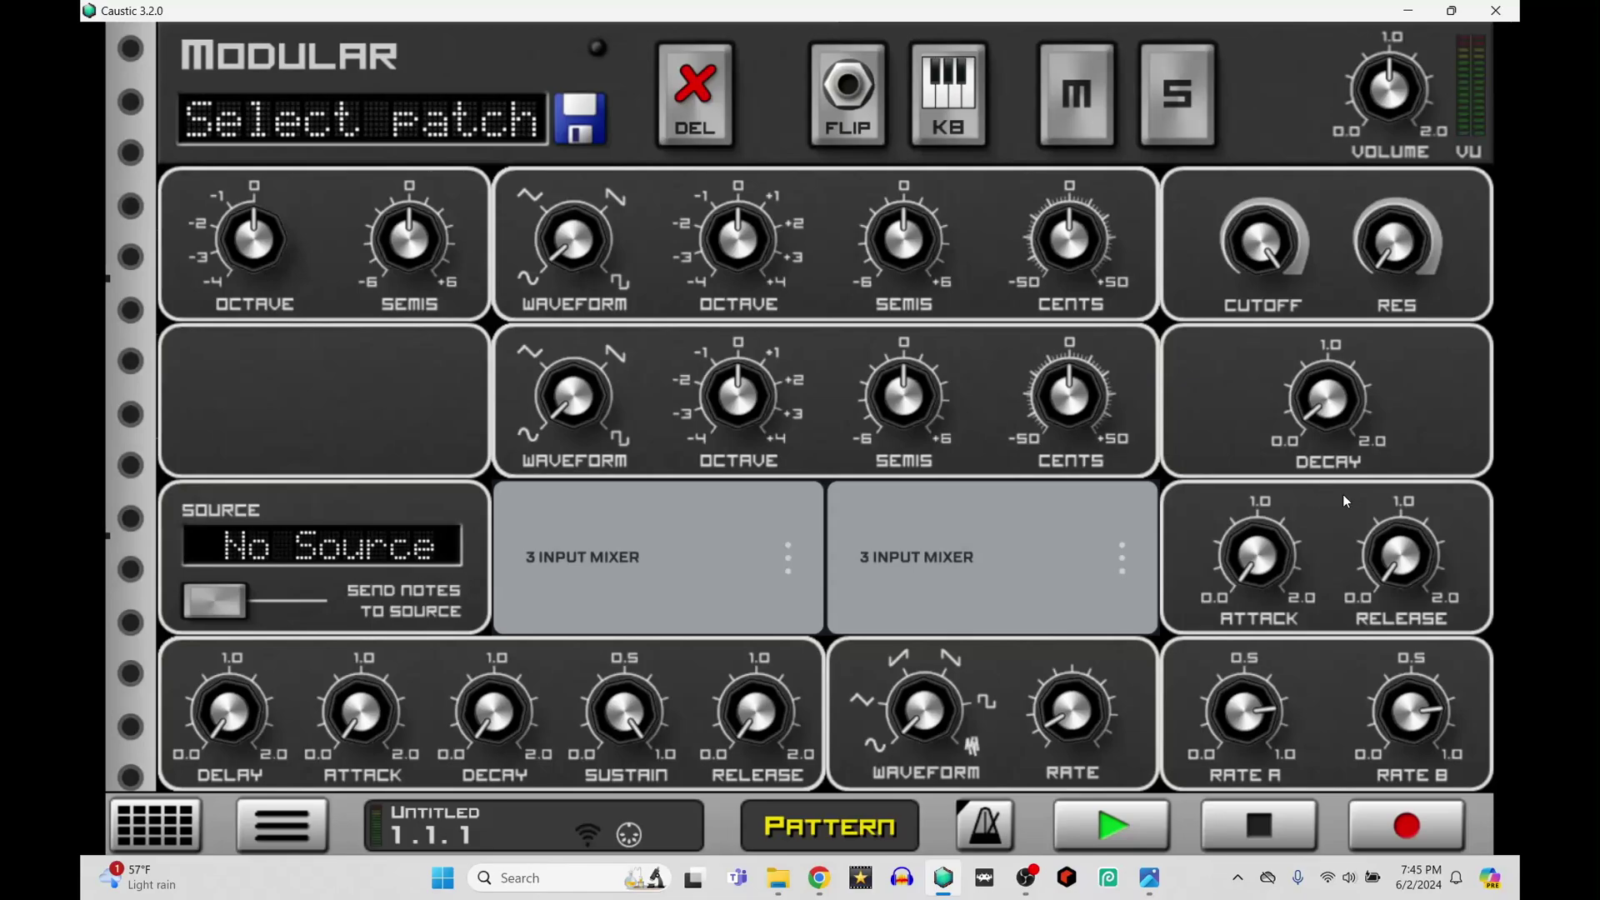
pyautogui.press('f')
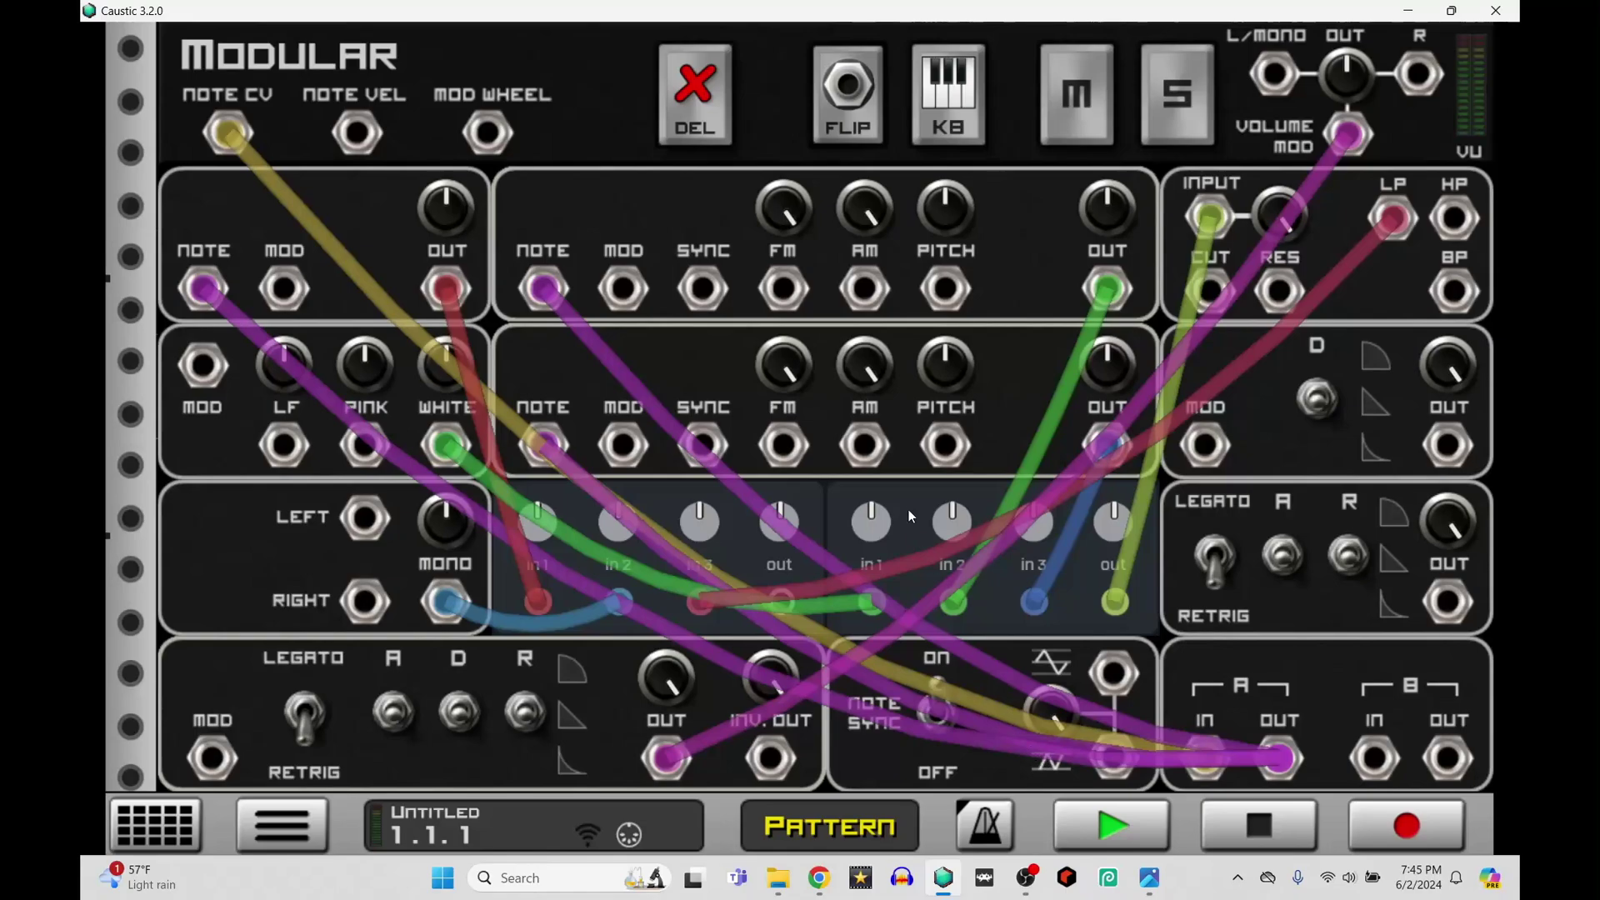
pyautogui.moveTo(784, 601); pyautogui.dragTo(1280, 78)
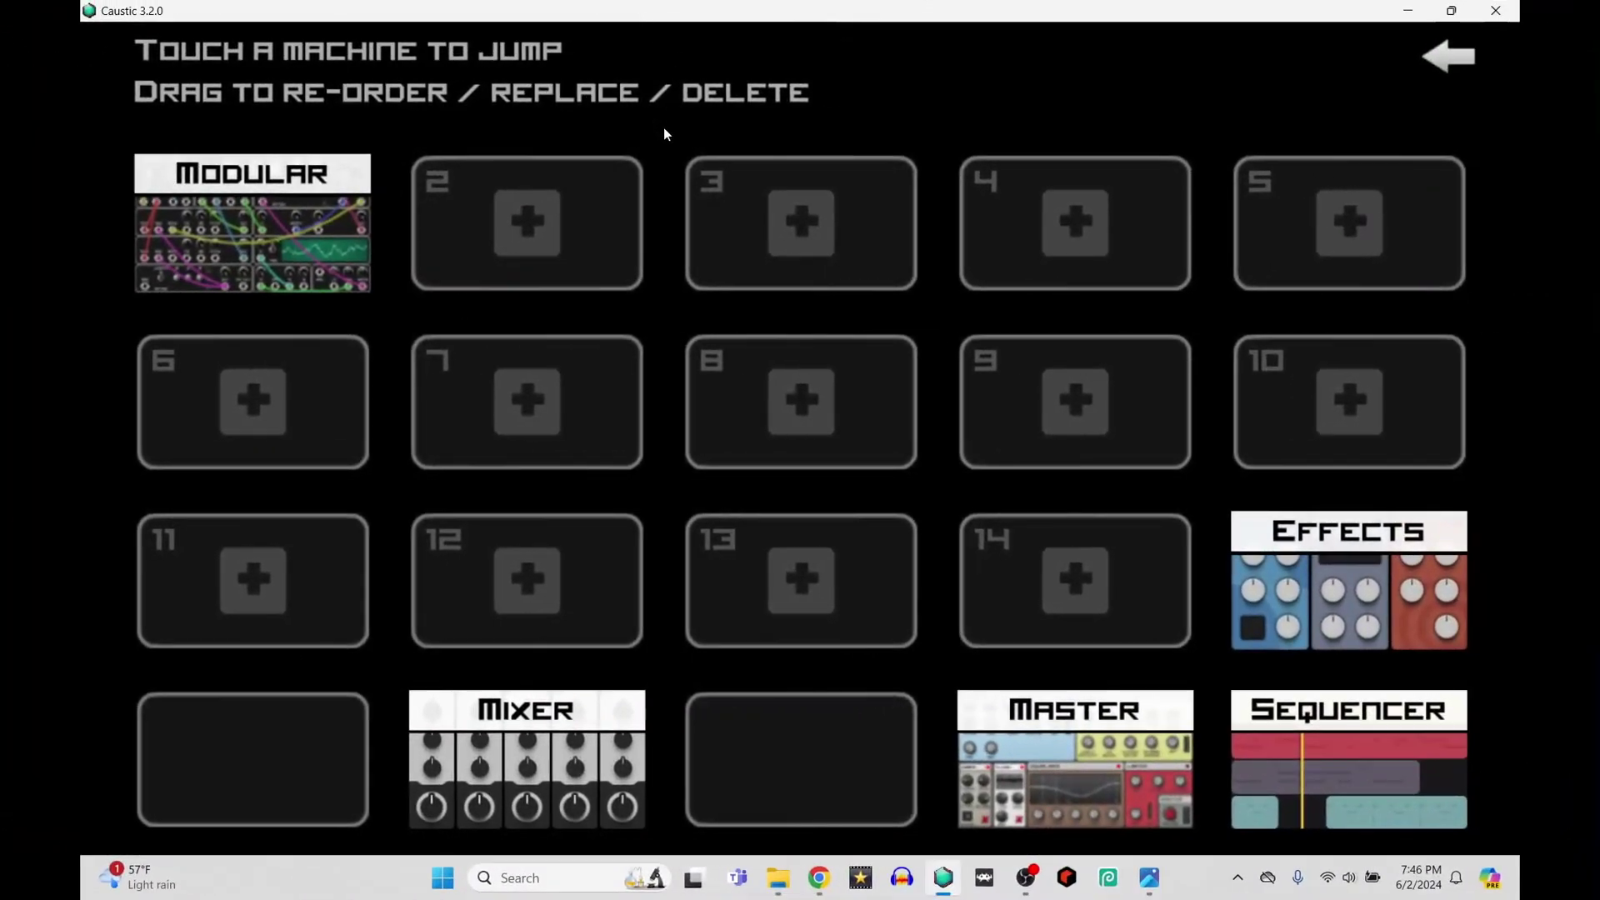
# Add a PCMSynth machine, set it as the Modular's SOURCE and enable Send Notes to Source
pyautogui.click(606, 204)
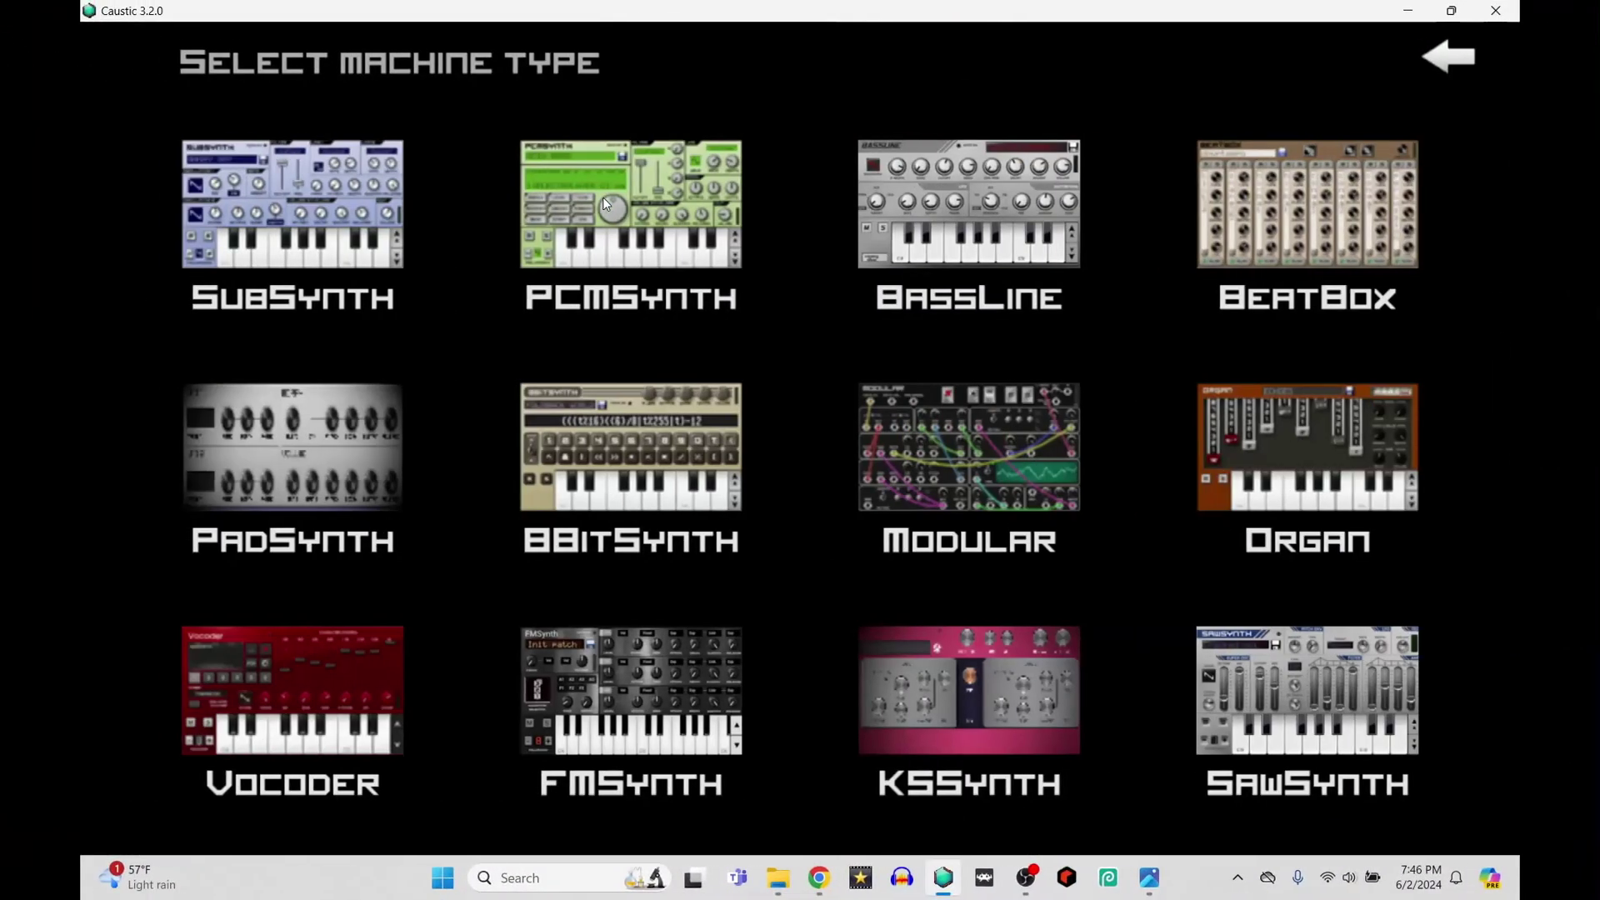
pyautogui.click(606, 204)
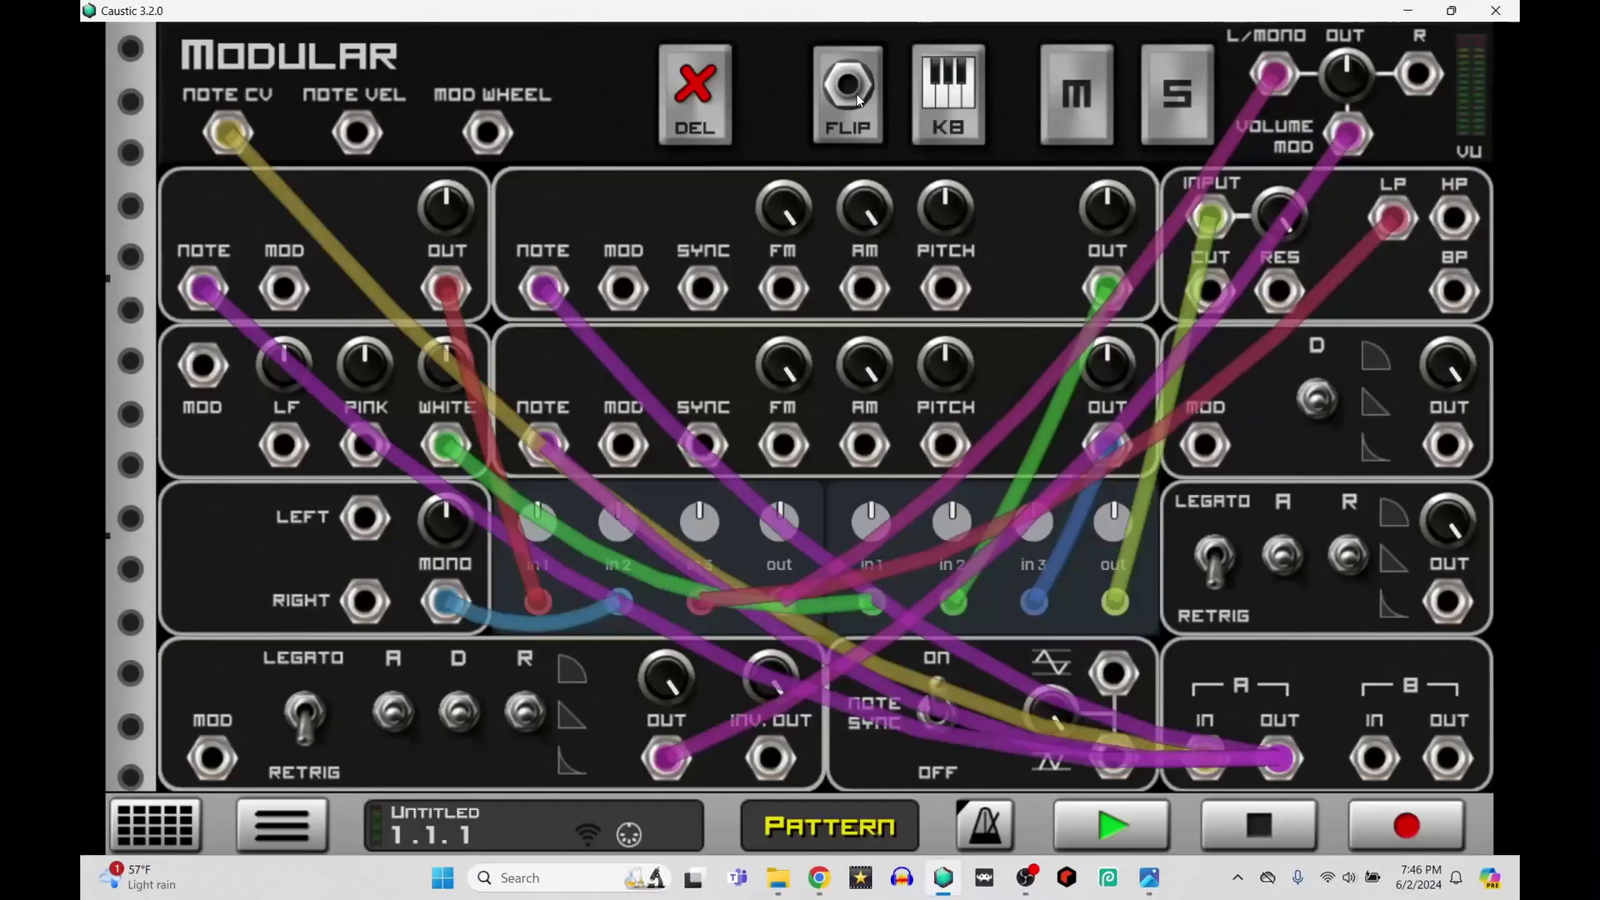
pyautogui.click(857, 94)
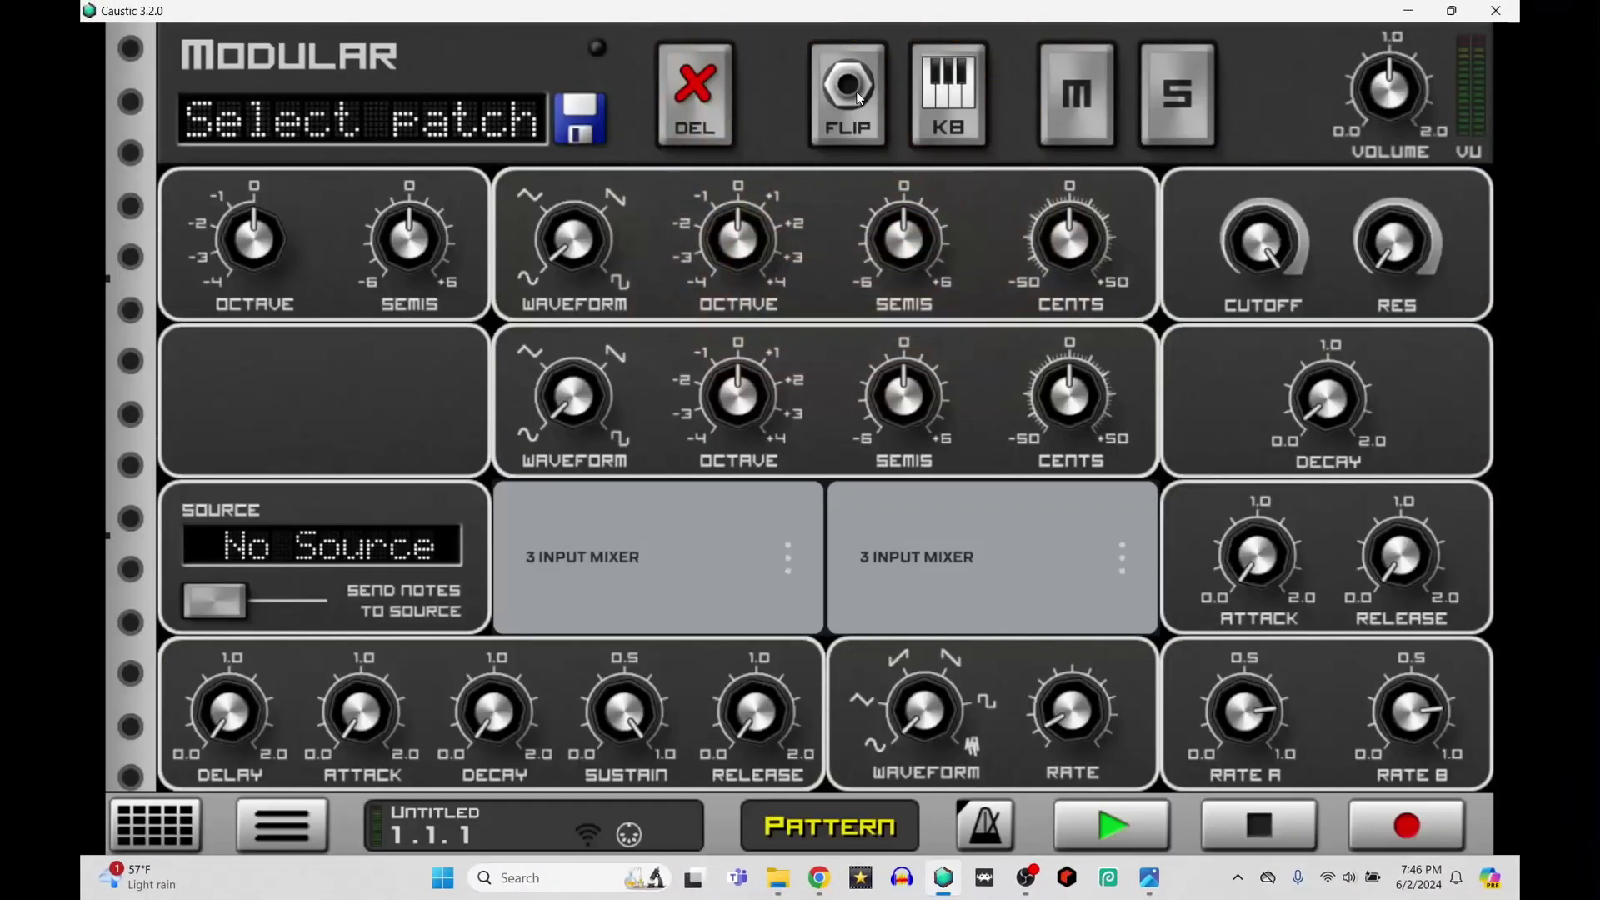
pyautogui.click(368, 550)
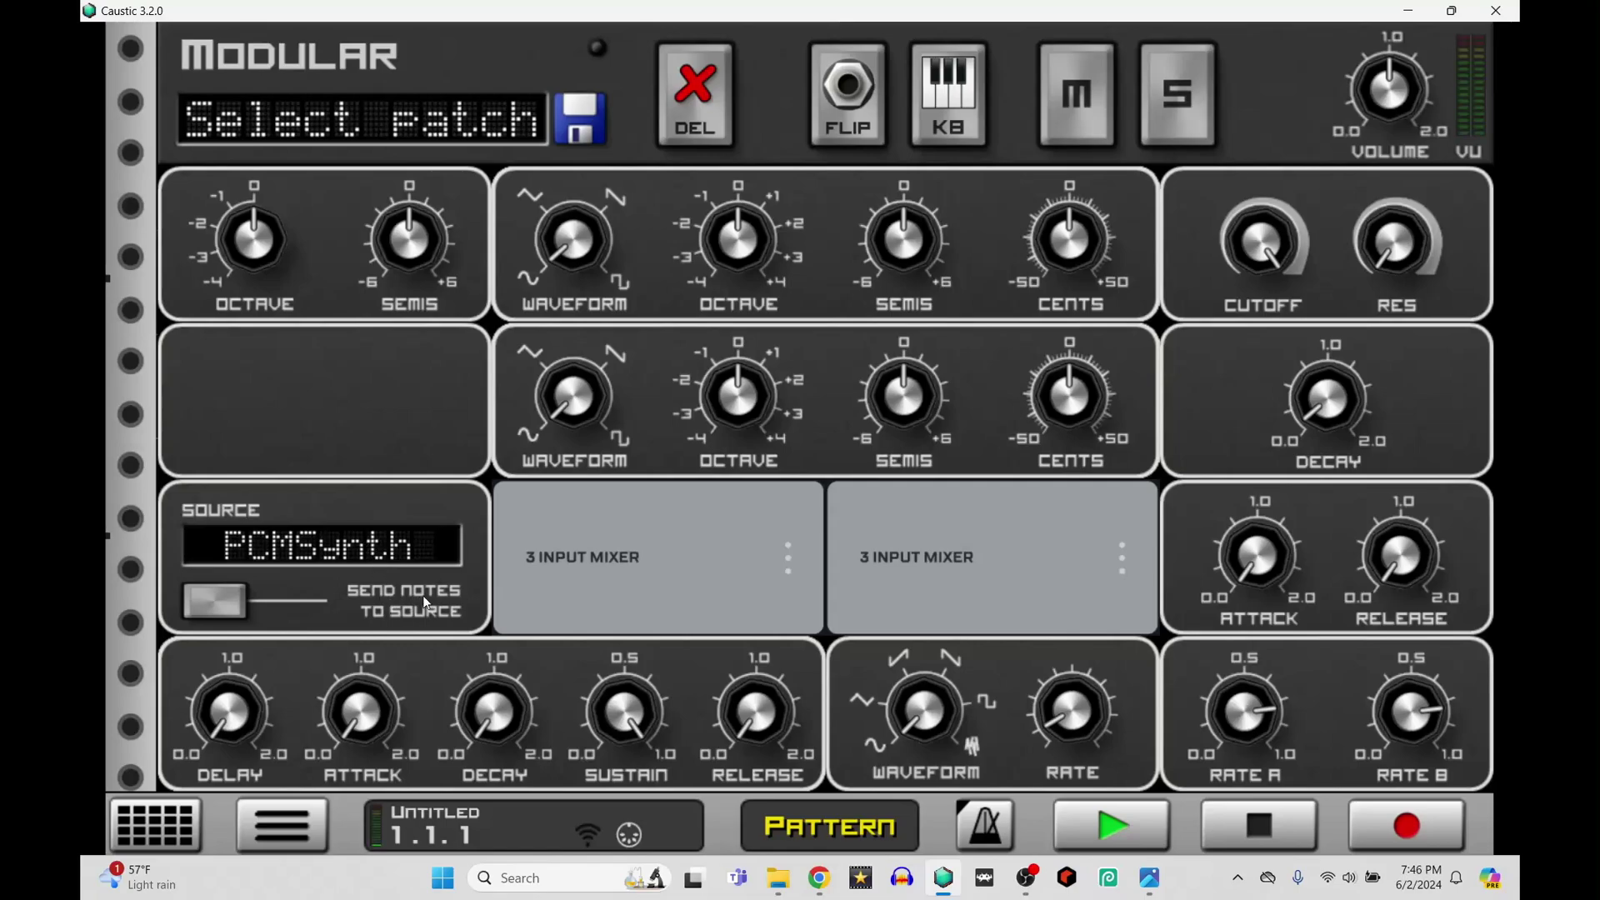
pyautogui.click(237, 602)
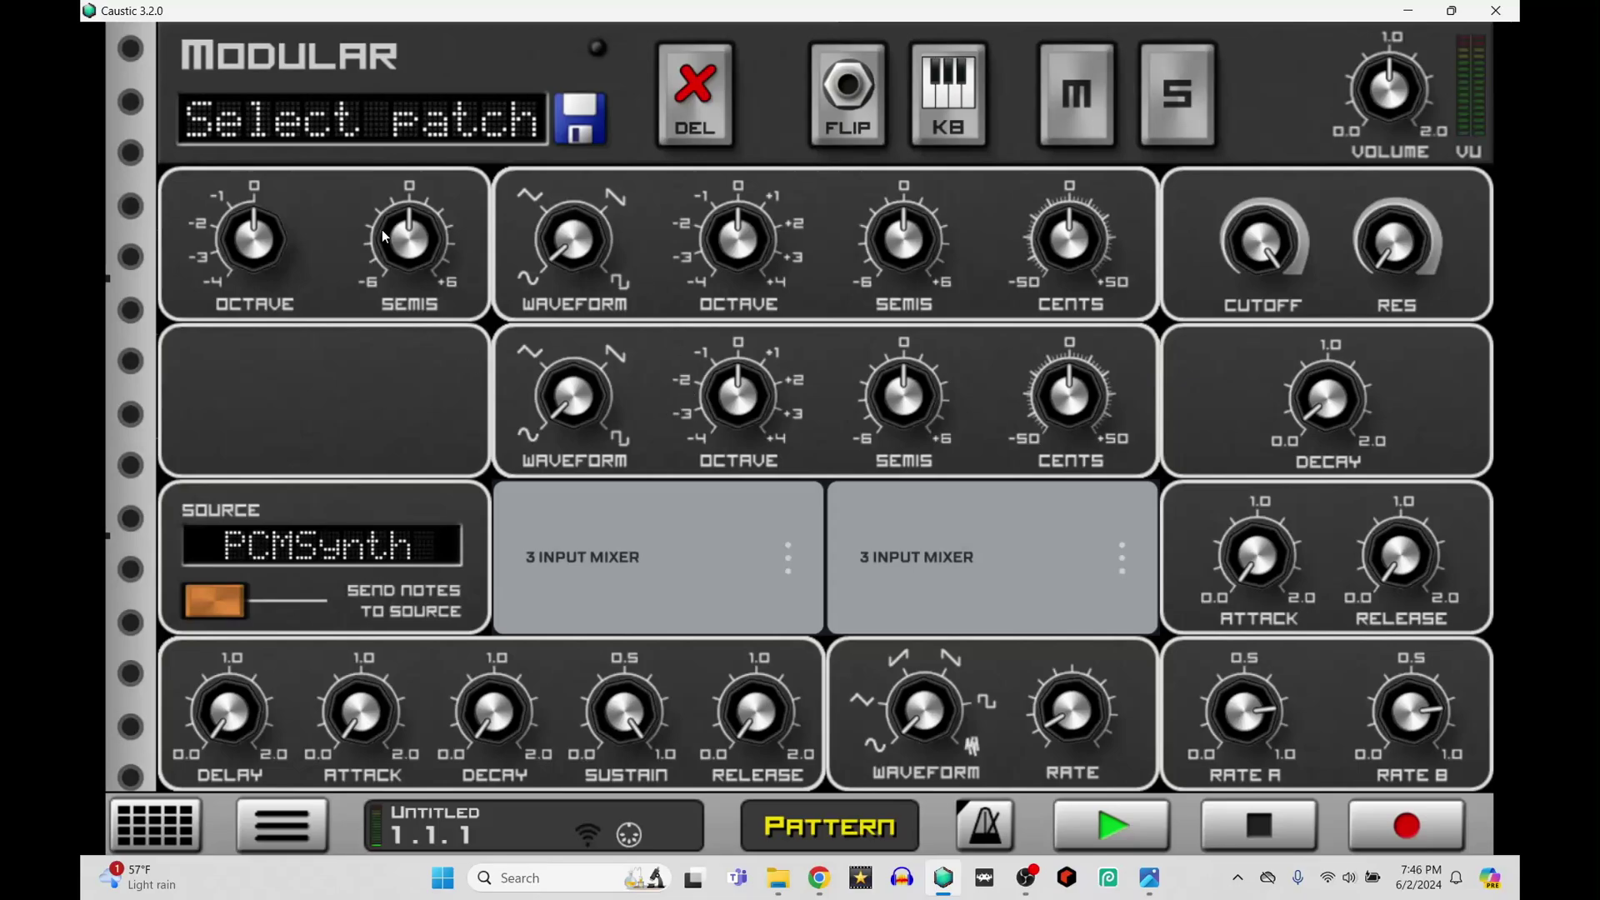
# Load the Woooo sample from the editor samples folder into the PCMSynth
pyautogui.click(646, 287)
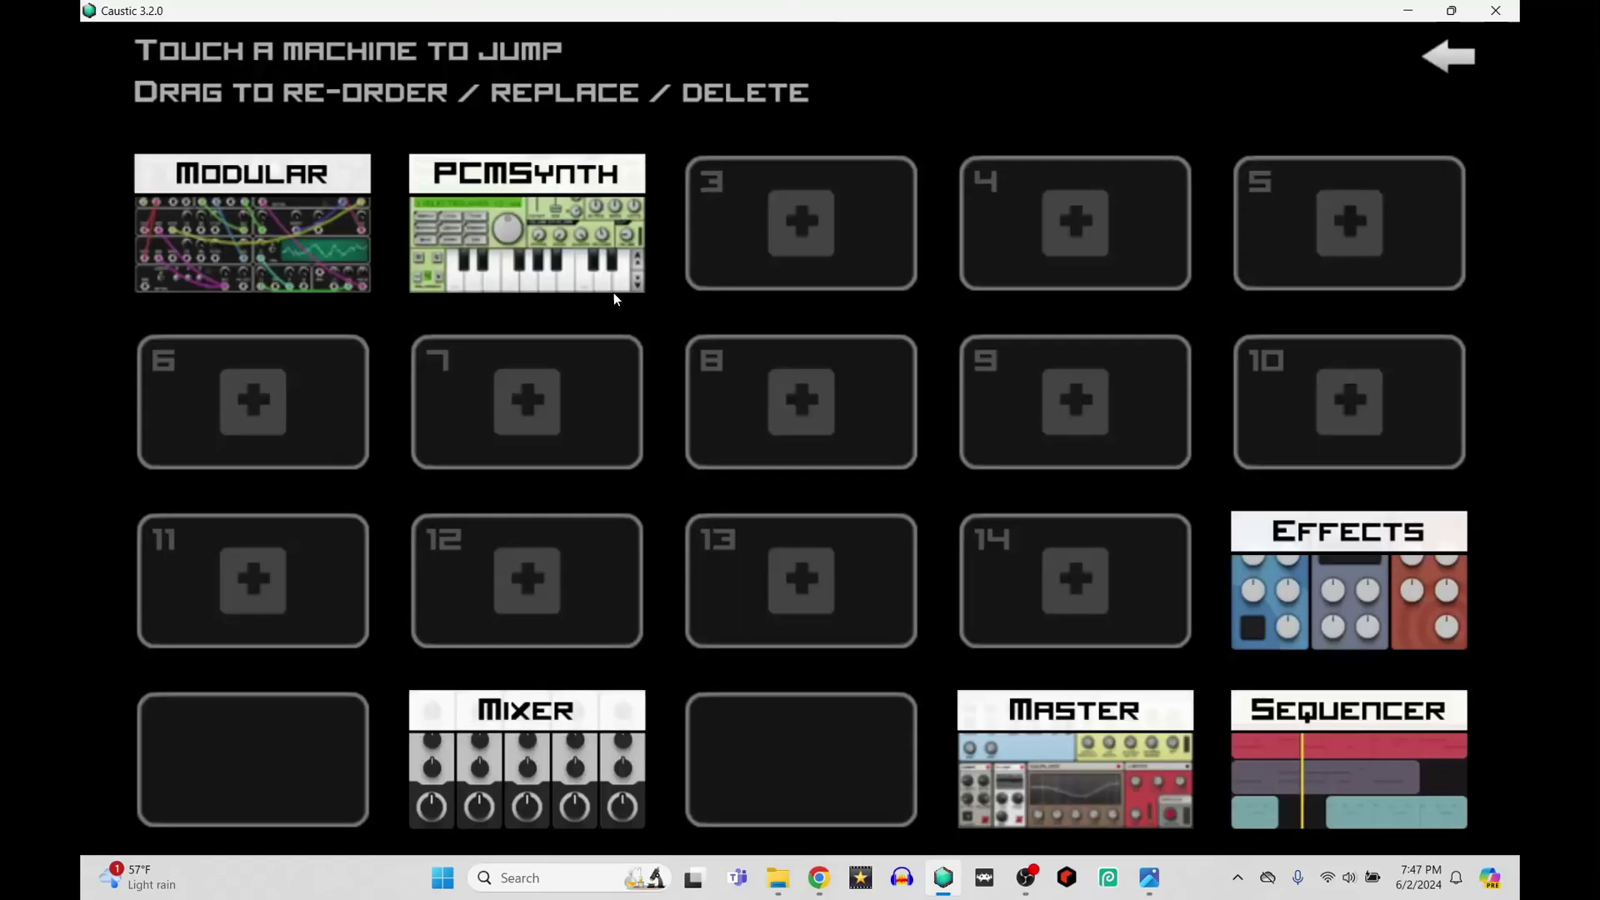
pyautogui.click(586, 219)
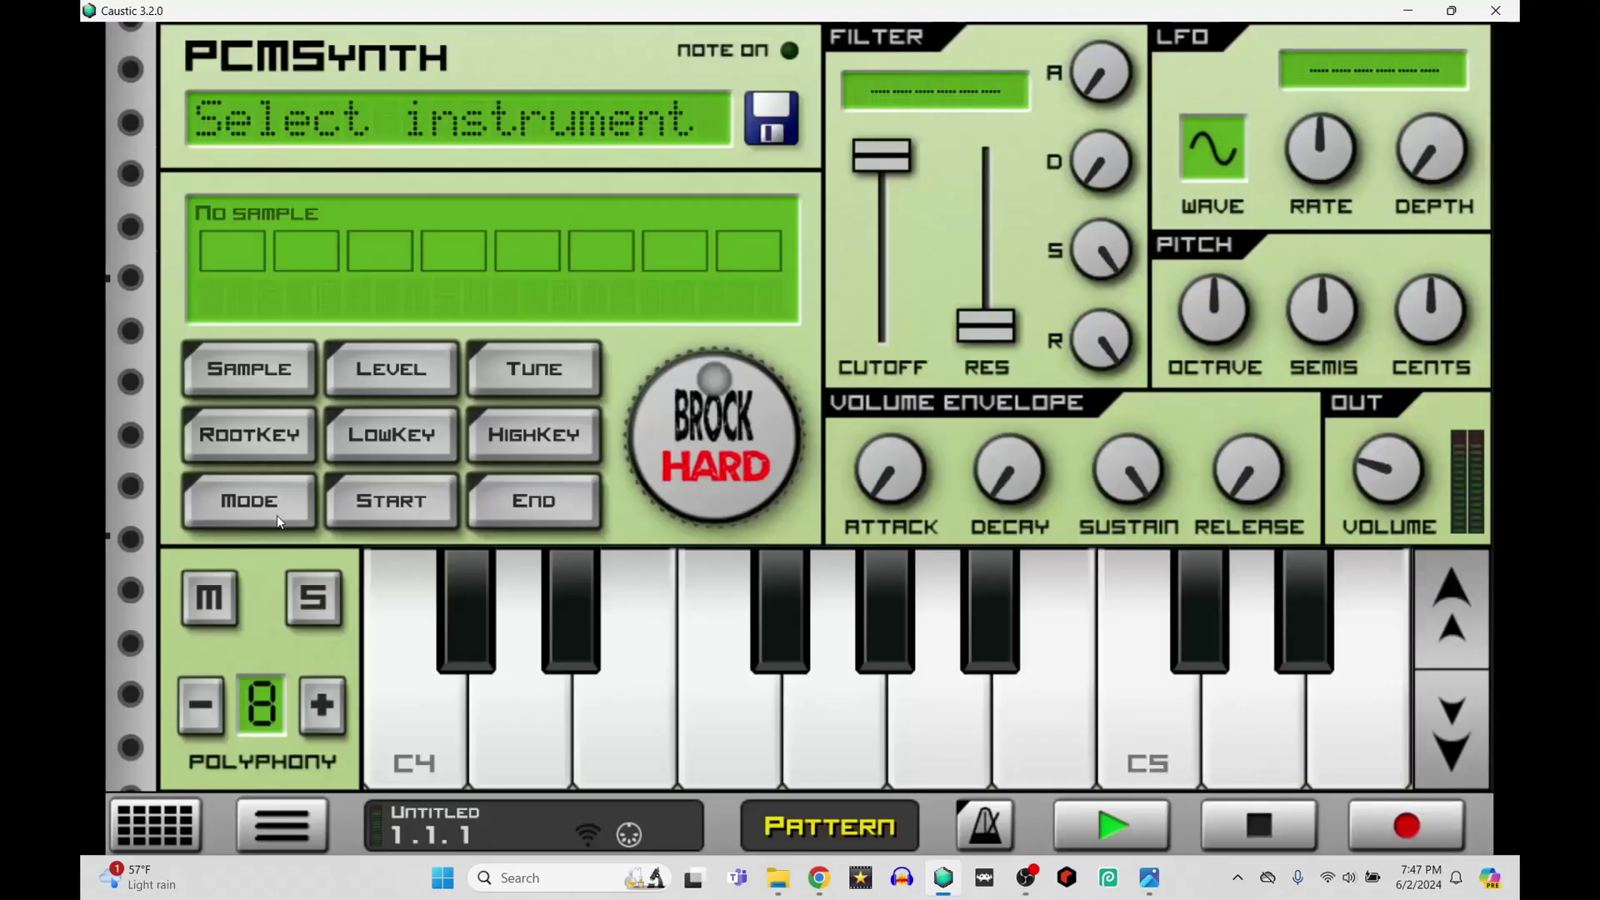
pyautogui.click(267, 362)
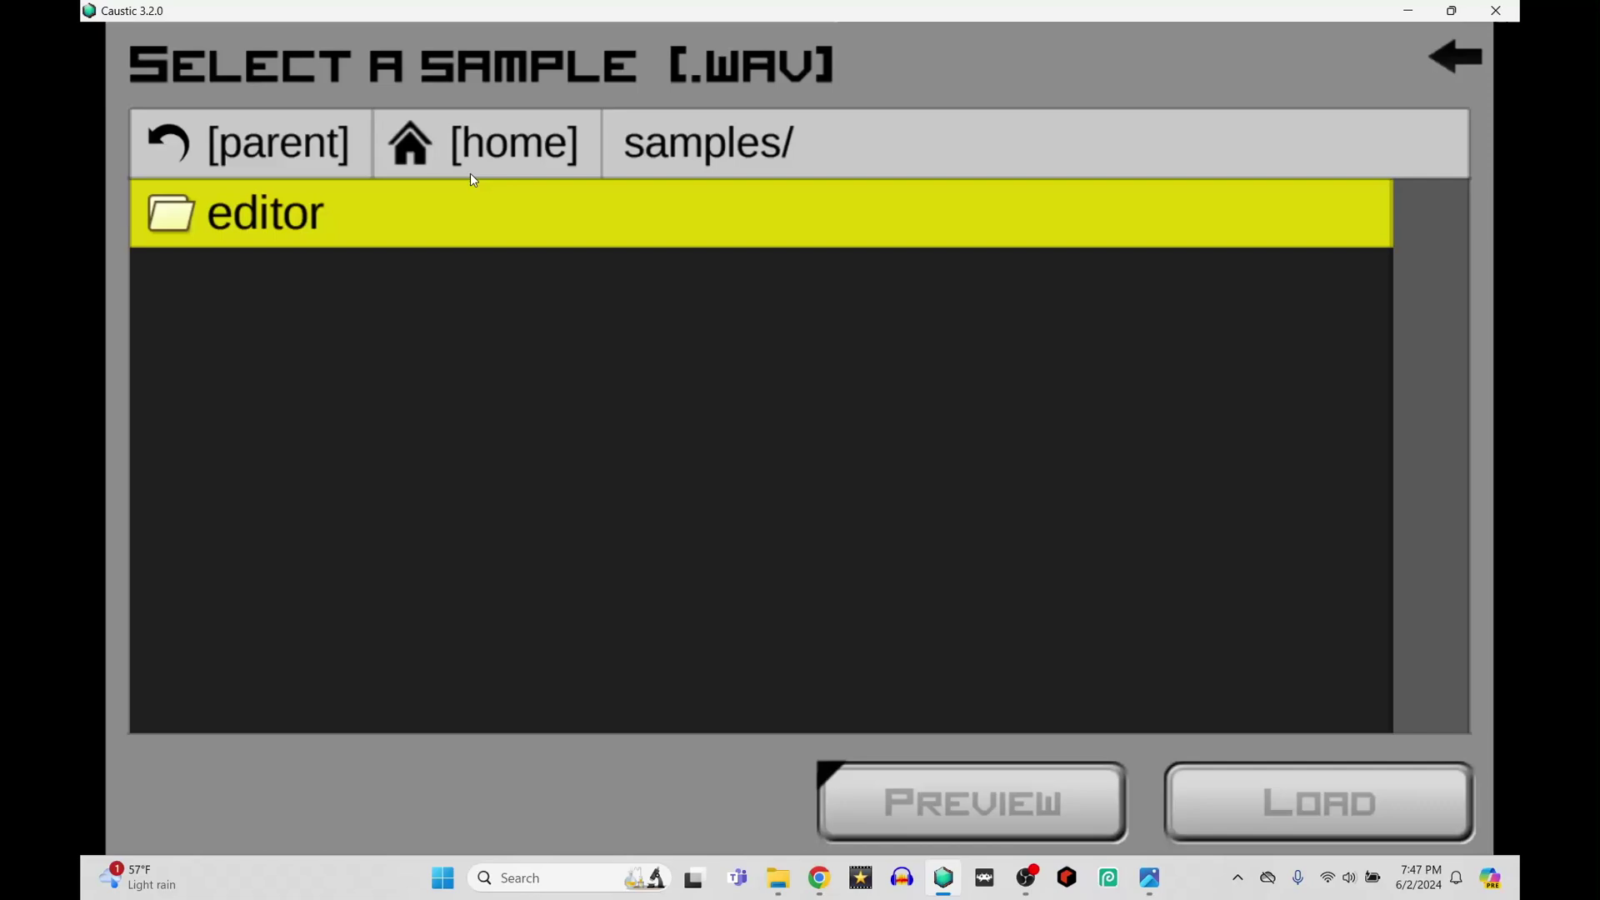
pyautogui.click(470, 177)
pyautogui.moveTo(1442, 237); pyautogui.dragTo(1417, 693)
pyautogui.click(879, 505)
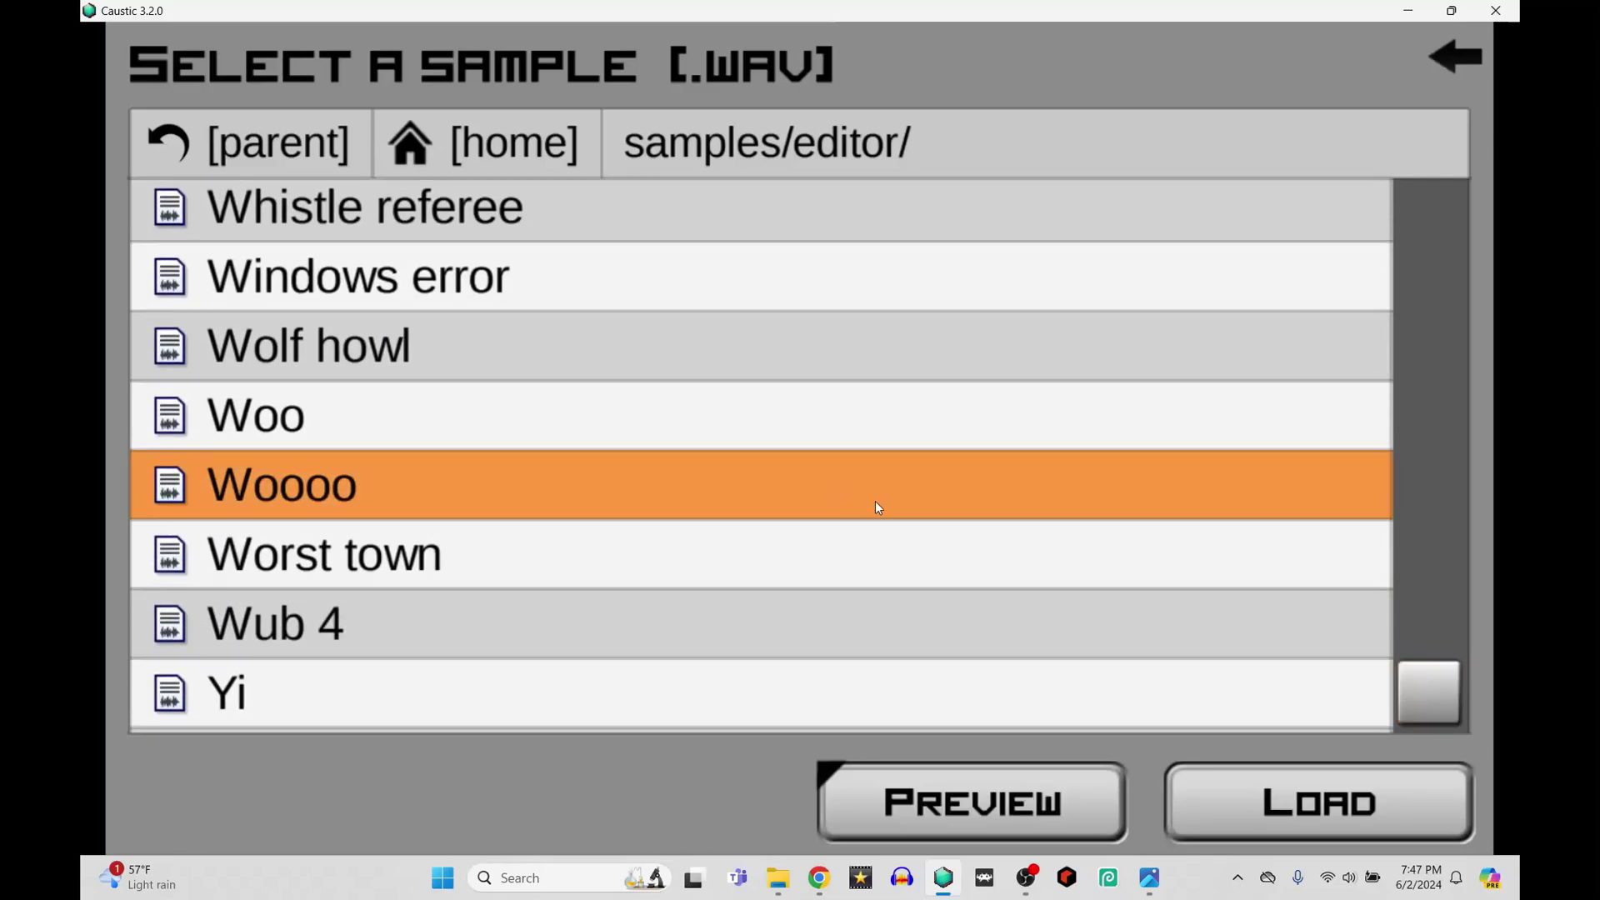
pyautogui.click(1233, 799)
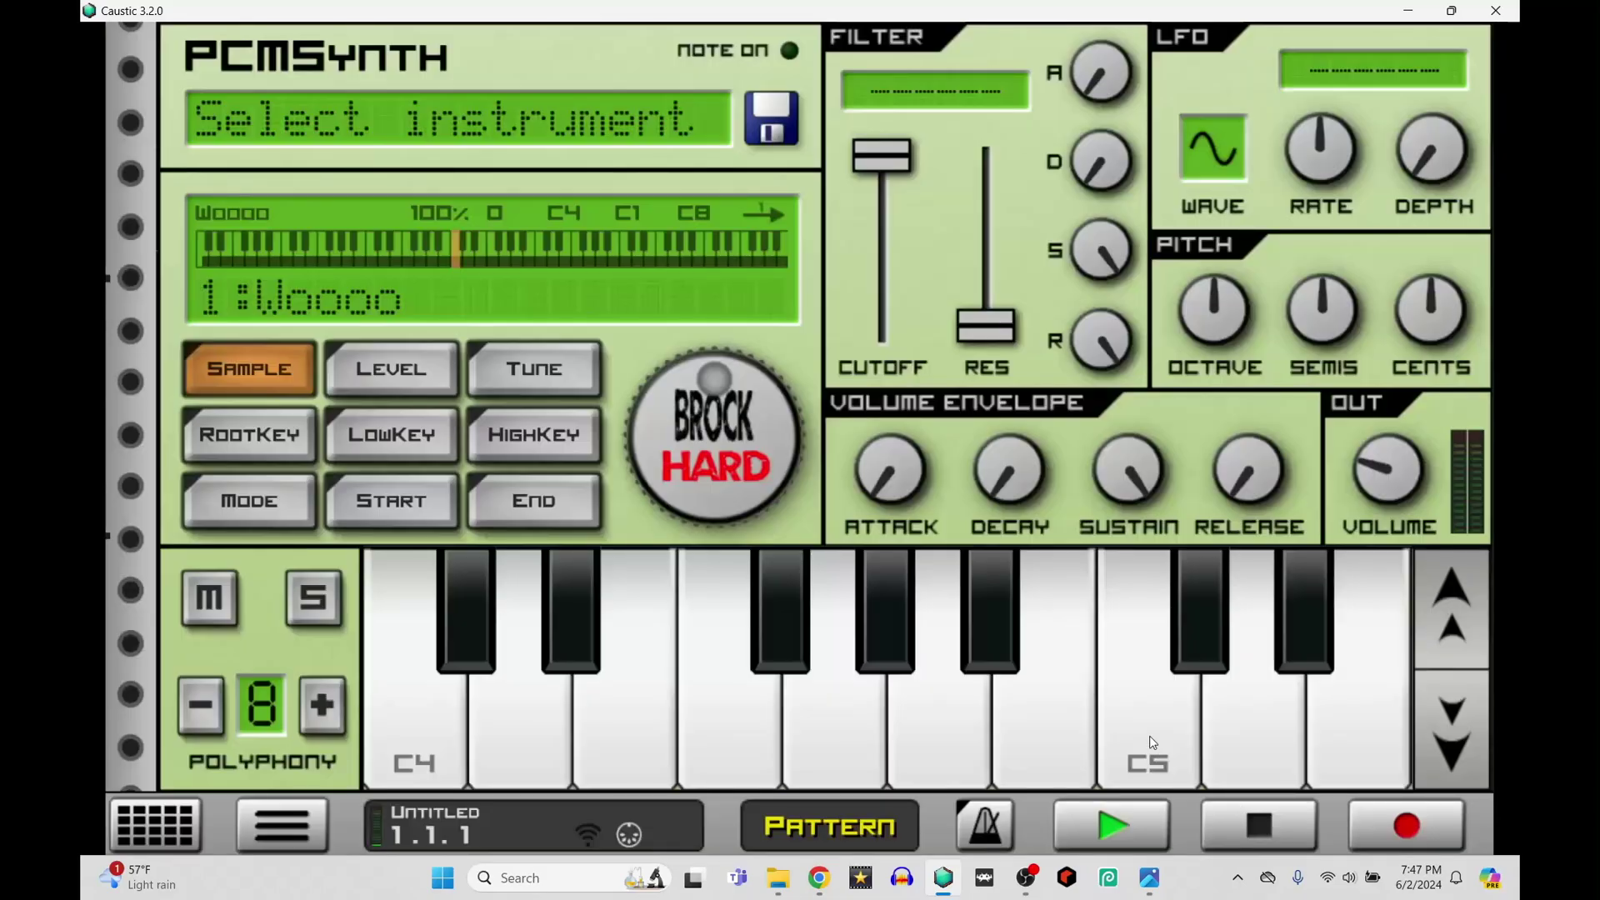
# Raise the PCMSynth output volume and reduce its polyphony to 1
pyautogui.moveTo(1391, 496); pyautogui.dragTo(1409, 396)
pyautogui.click(201, 716)
pyautogui.click(202, 717)
pyautogui.click(202, 717)
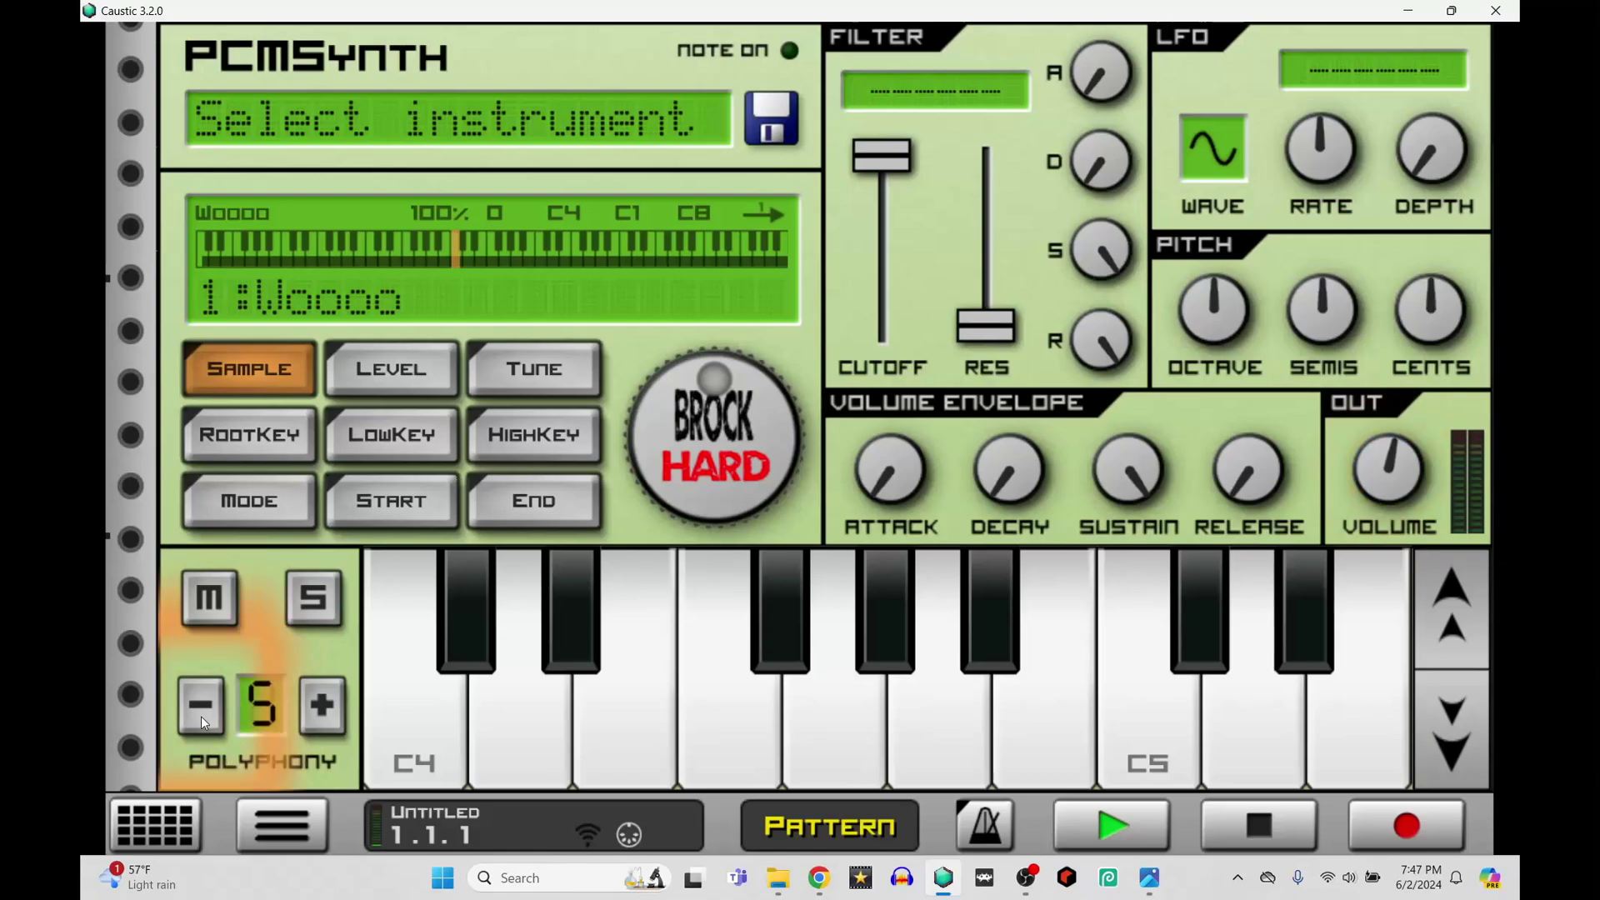
pyautogui.click(201, 717)
pyautogui.click(201, 717)
pyautogui.click(202, 717)
pyautogui.click(202, 715)
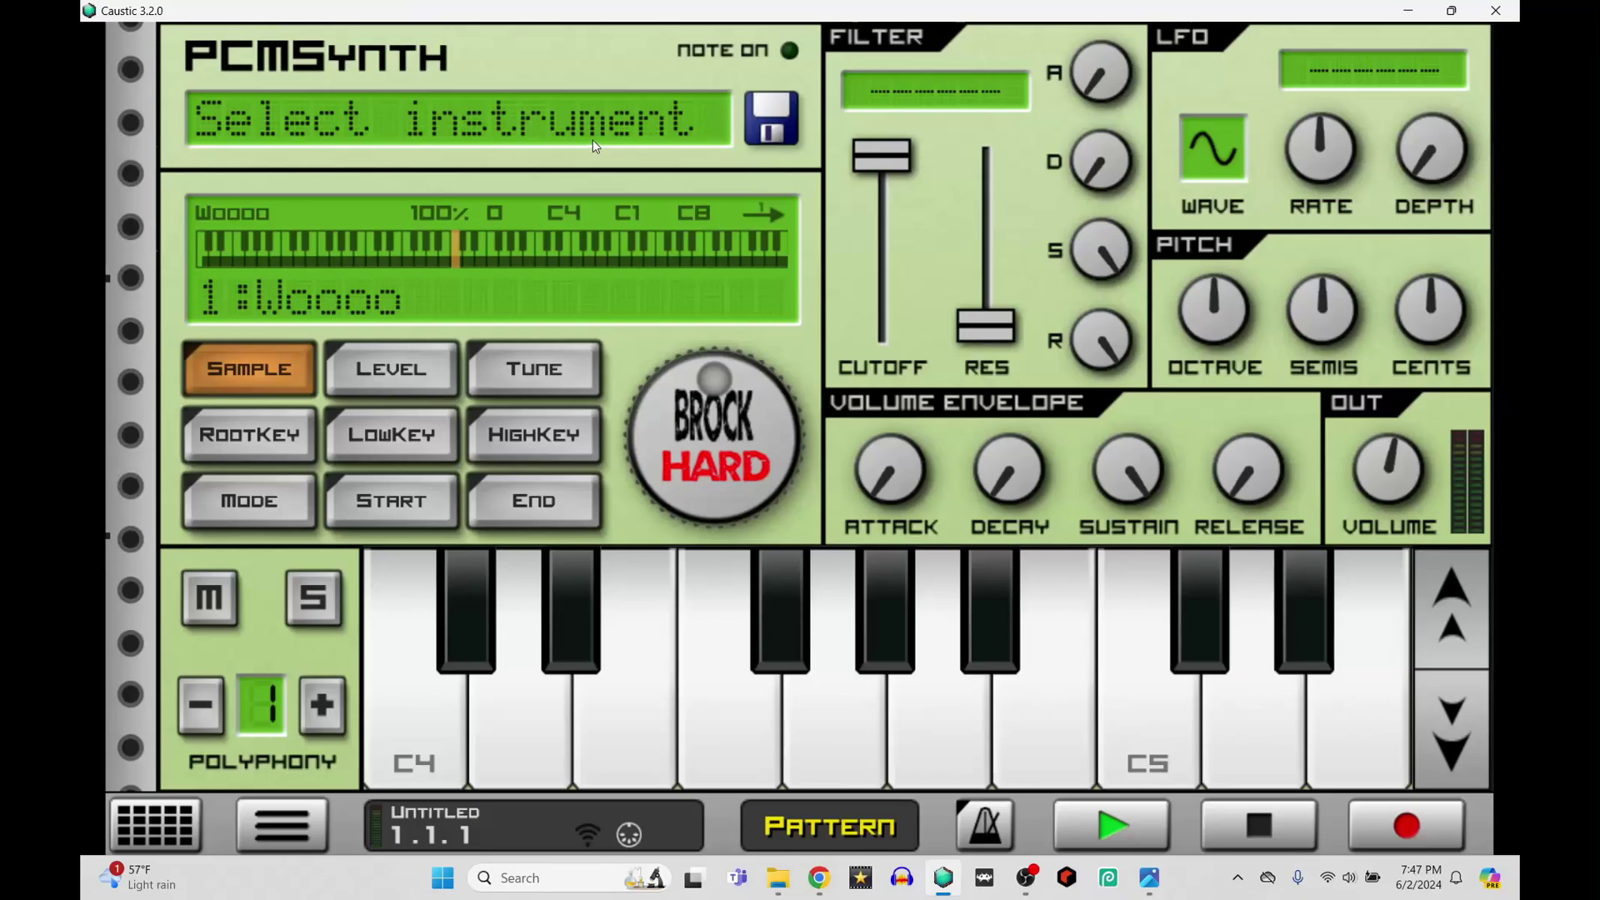
pyautogui.scroll(-3, 307, 596)
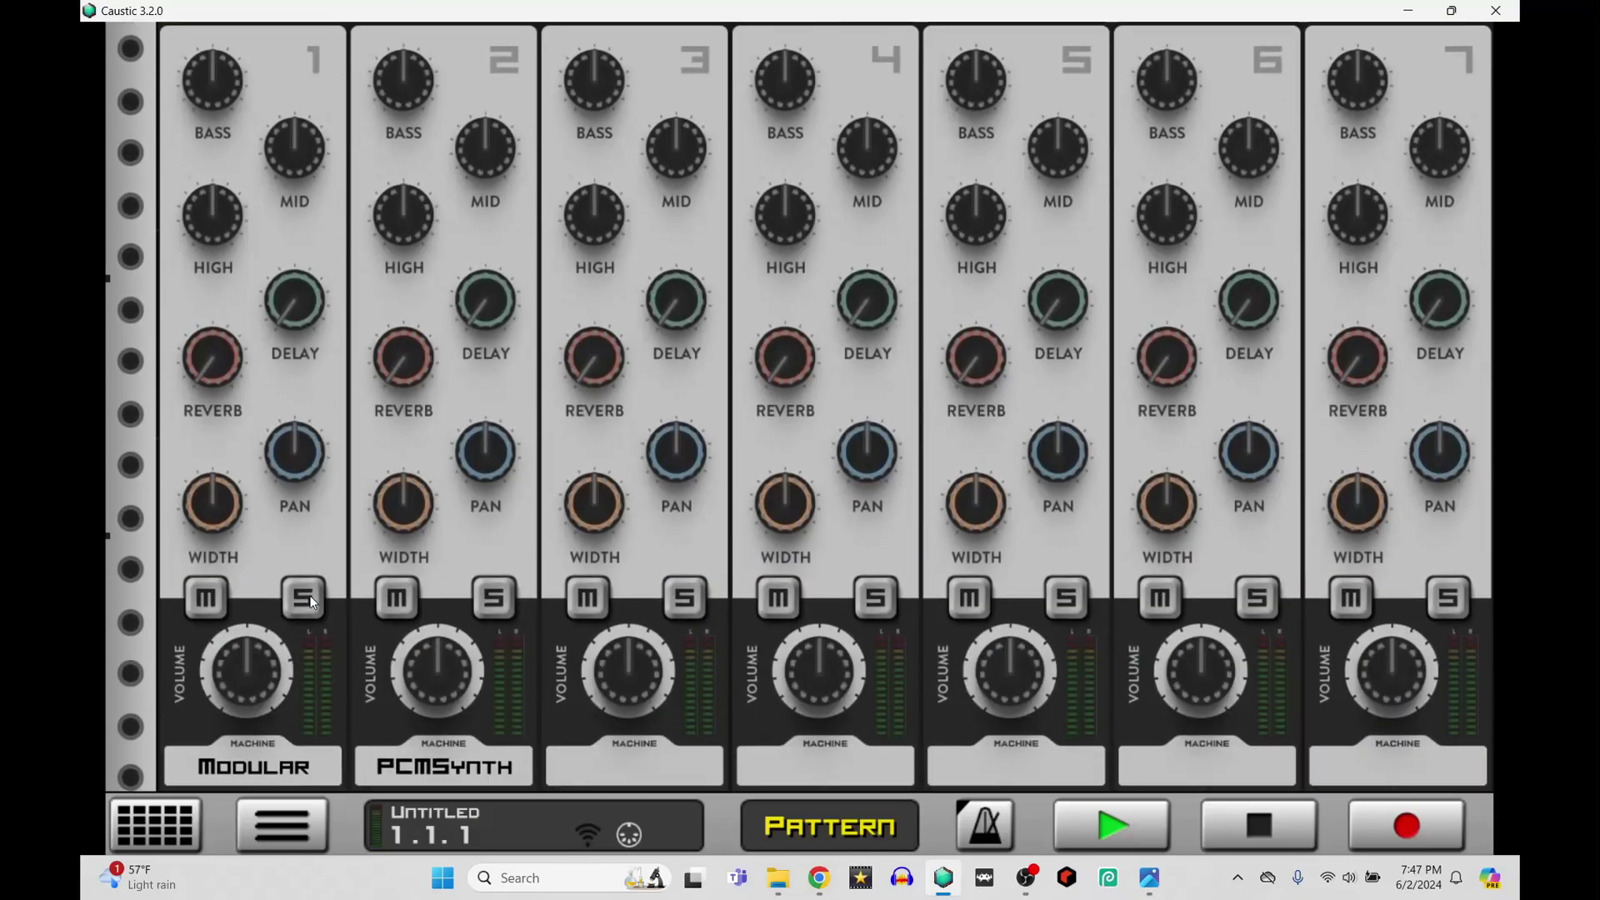
# Lower mixer channel 2's volume, then turn the Modular's WHITE noise level nearly to minimum
pyautogui.moveTo(460, 639); pyautogui.dragTo(426, 853)
pyautogui.click(252, 767)
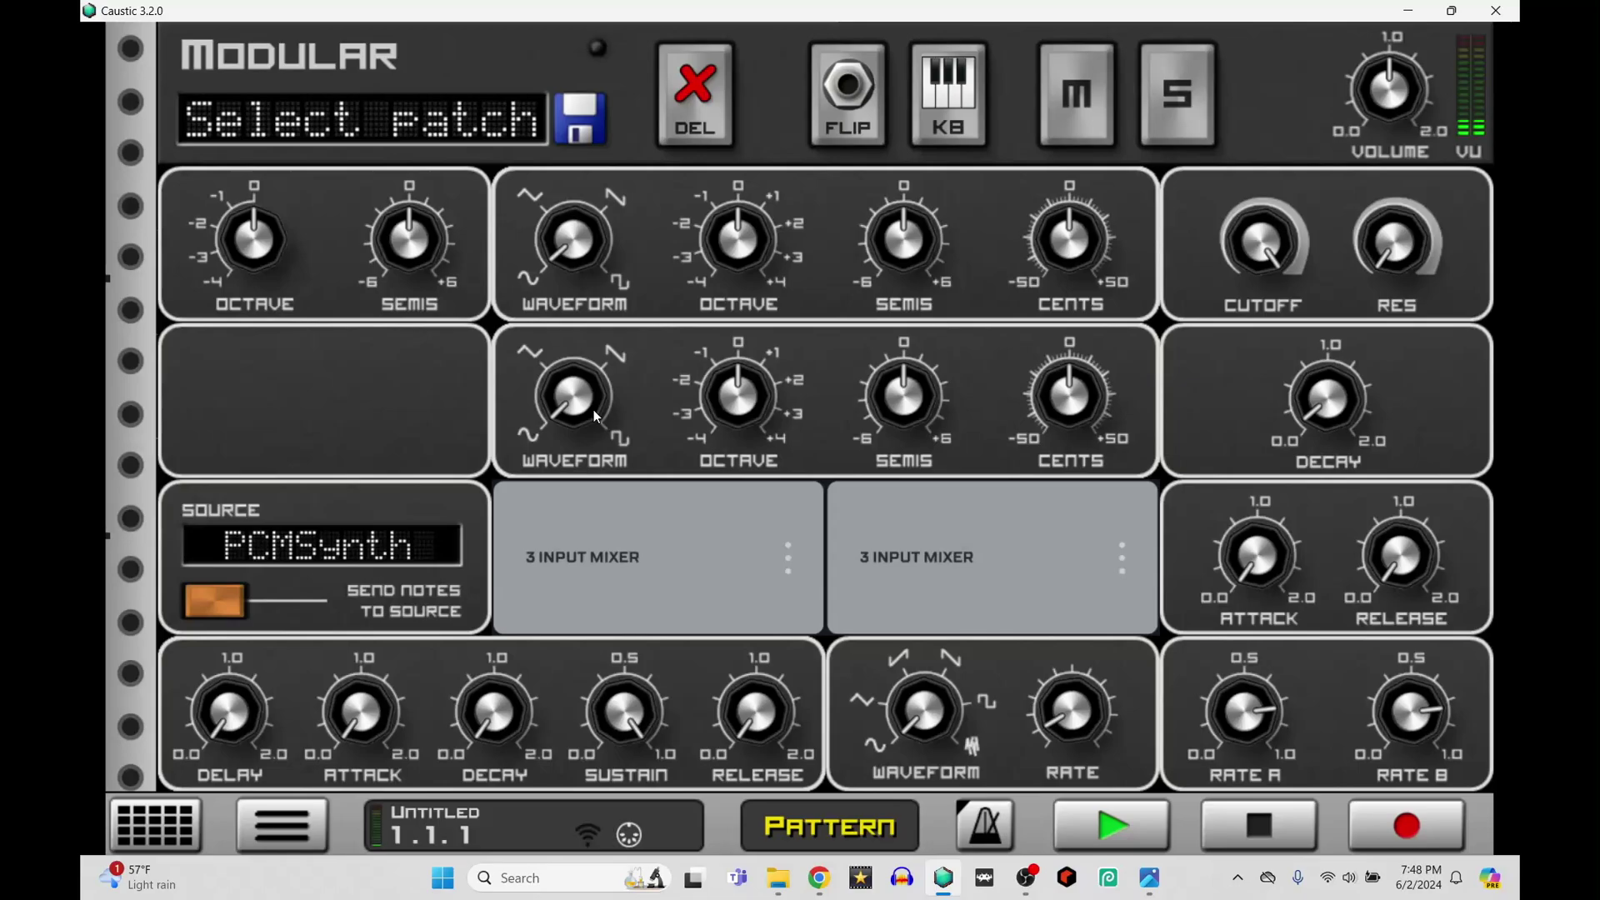
pyautogui.click(824, 97)
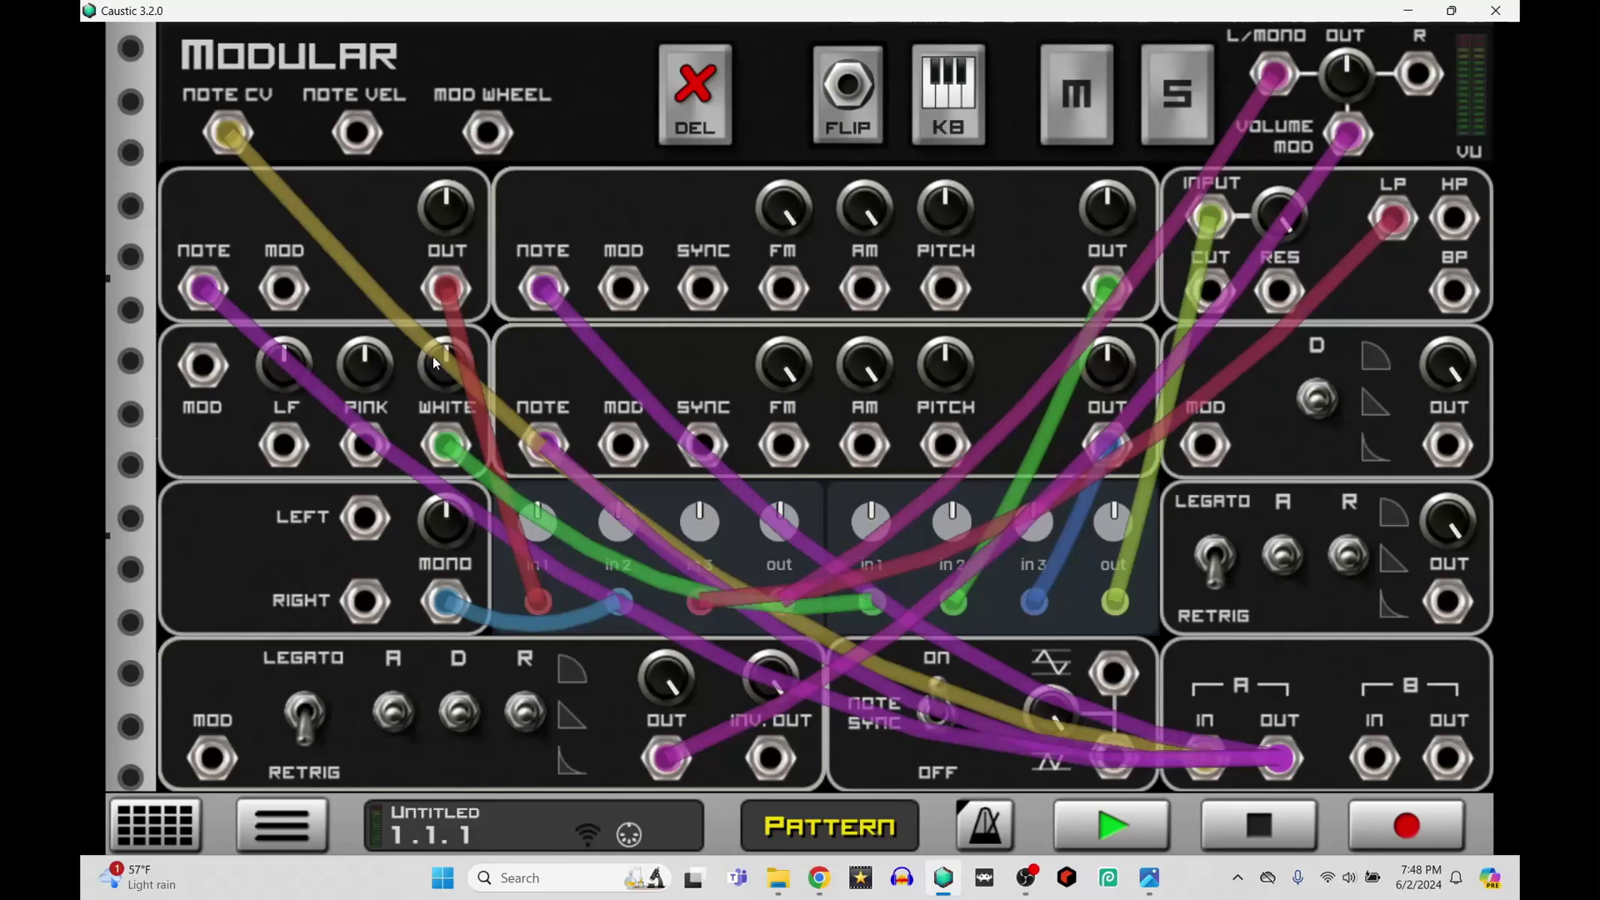
pyautogui.moveTo(435, 359); pyautogui.dragTo(463, 421)
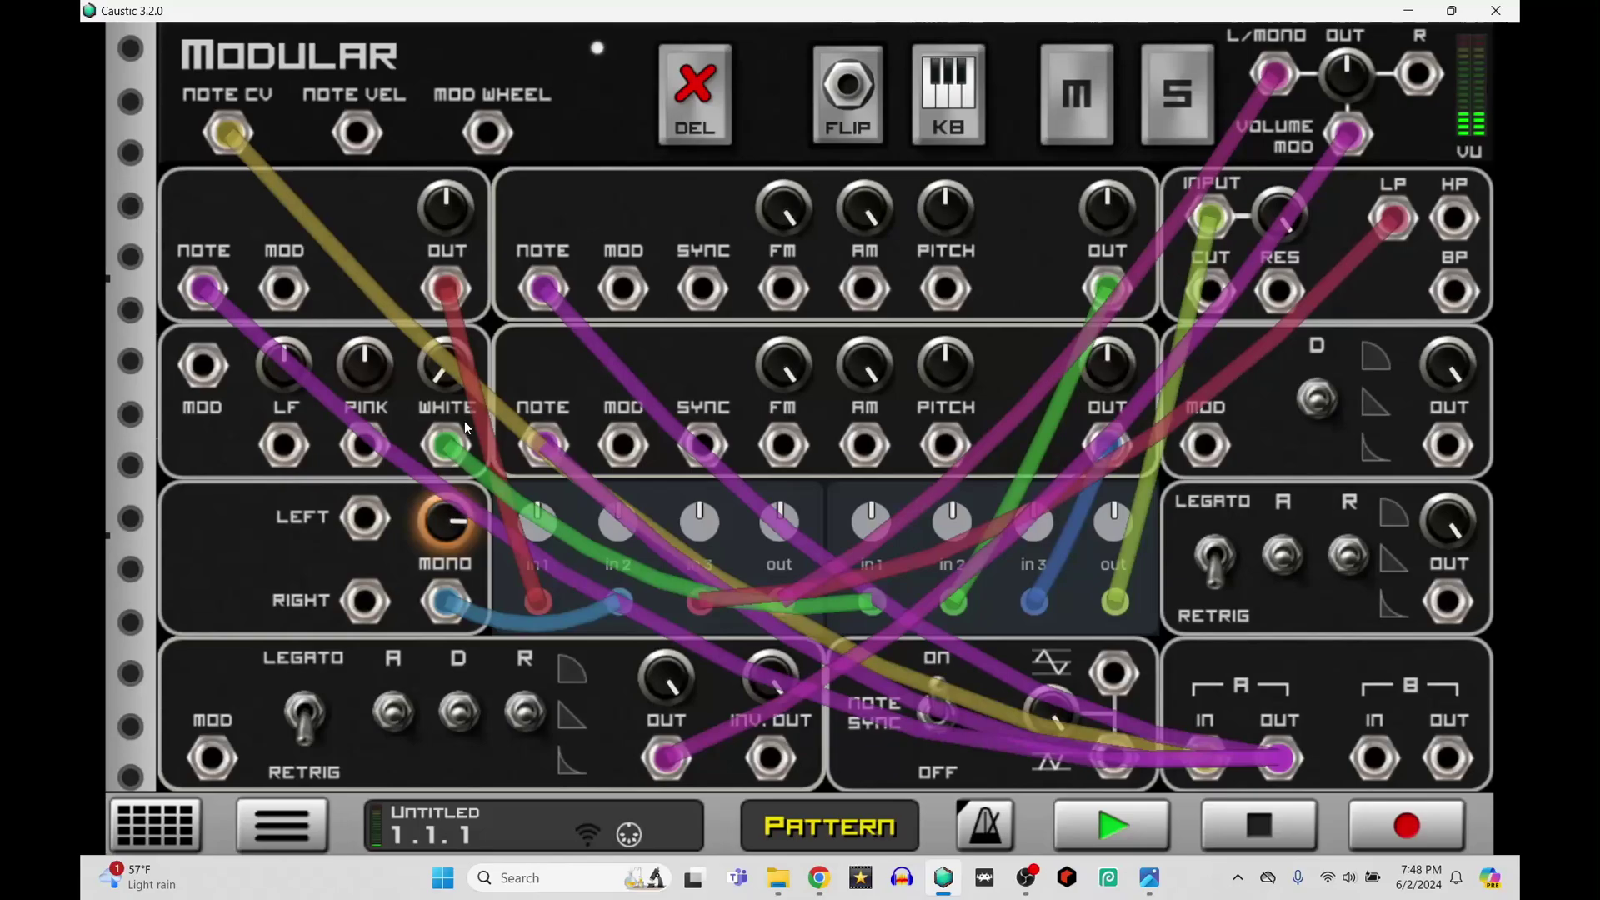
# Set the first OCTAVE to -1, lower the first module's OUT level and adjust the WHITE level
pyautogui.click(849, 91)
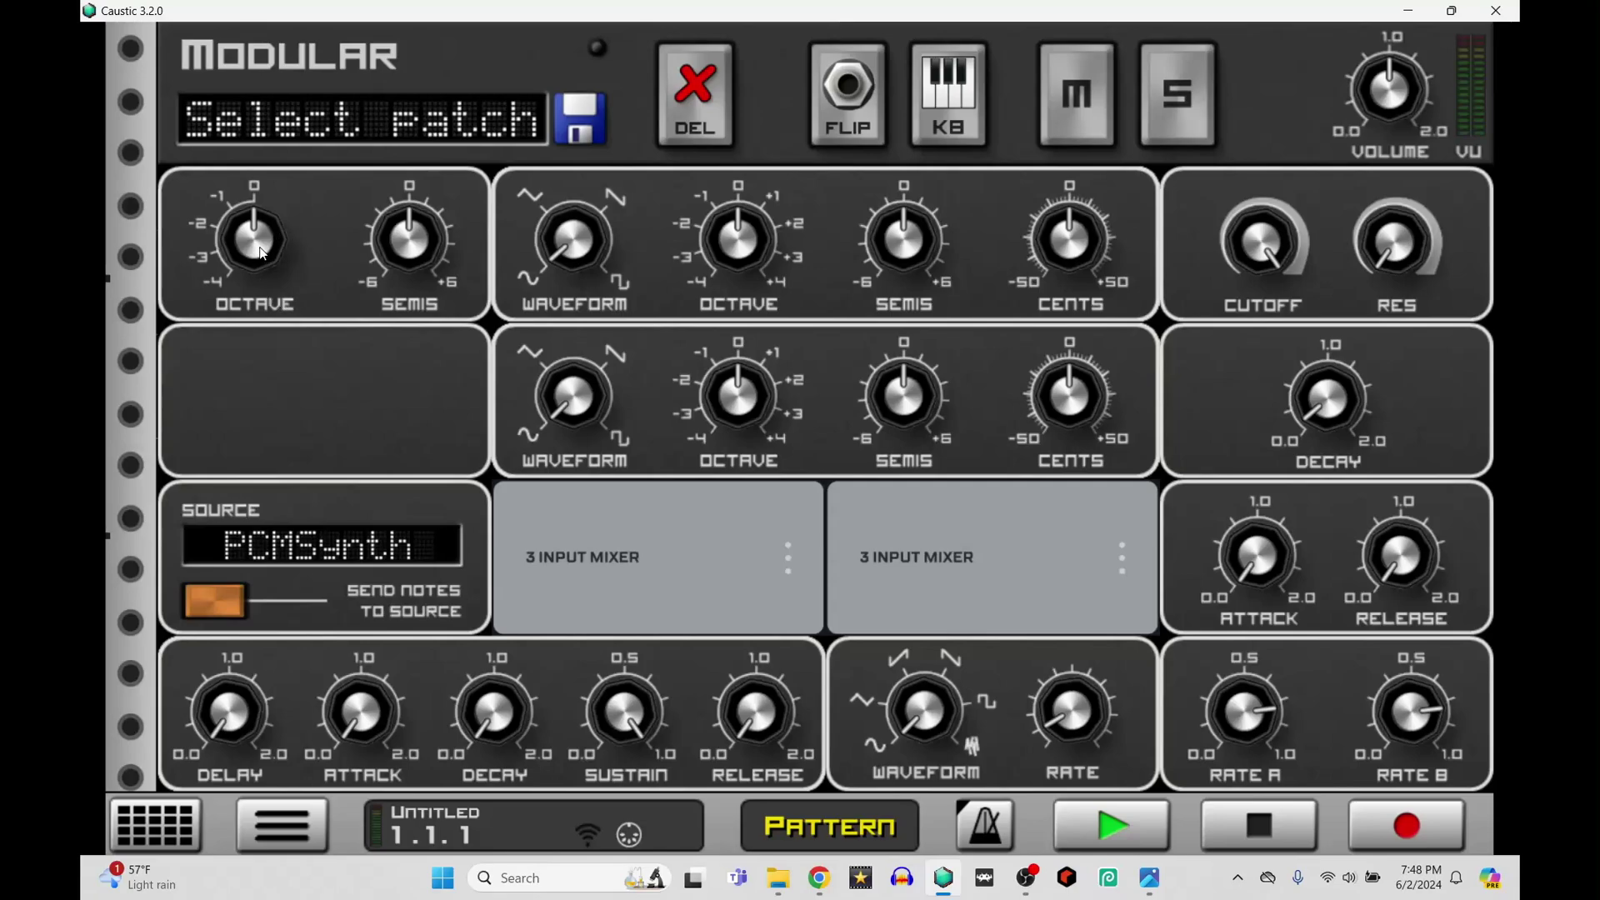
pyautogui.moveTo(260, 248); pyautogui.dragTo(250, 371)
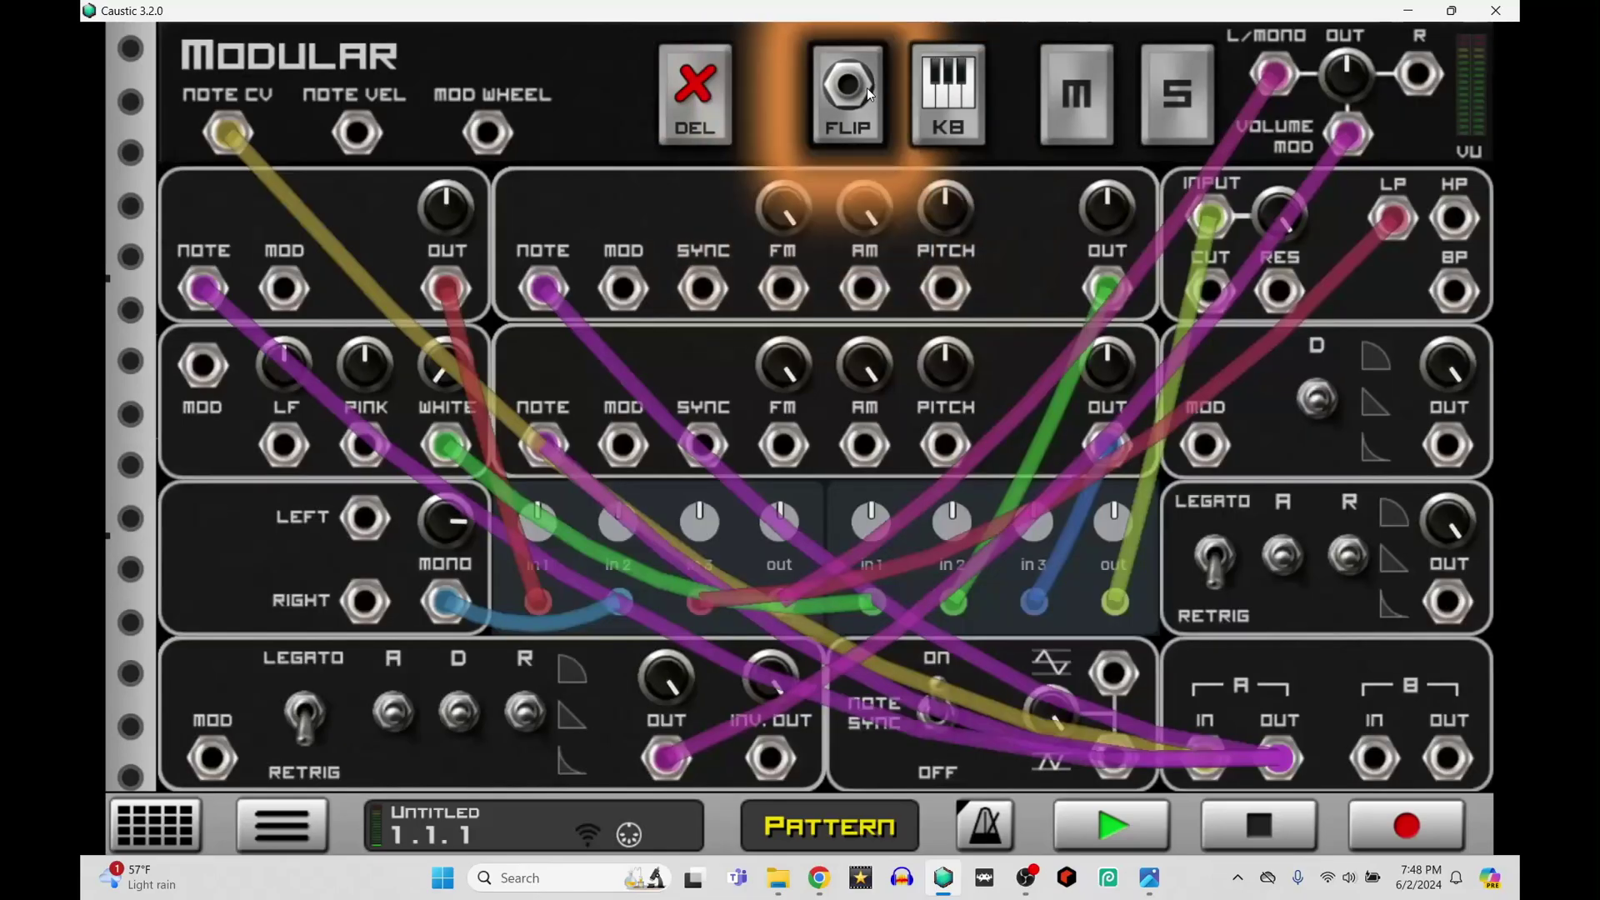
pyautogui.click(849, 92)
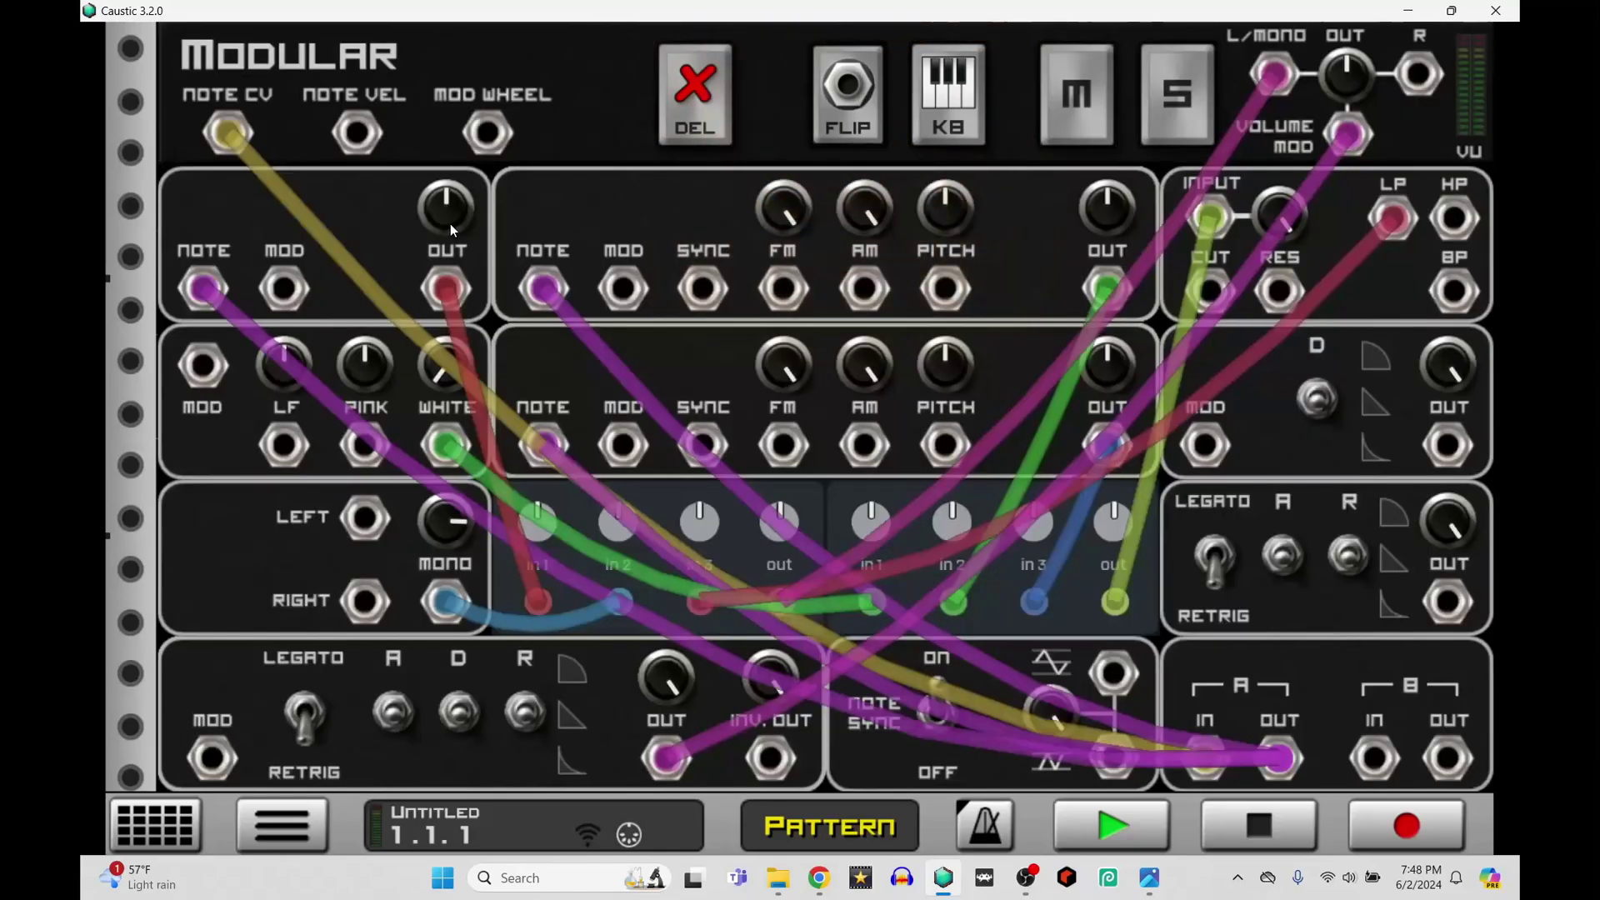
pyautogui.moveTo(424, 285); pyautogui.dragTo(405, 307)
pyautogui.click(444, 376)
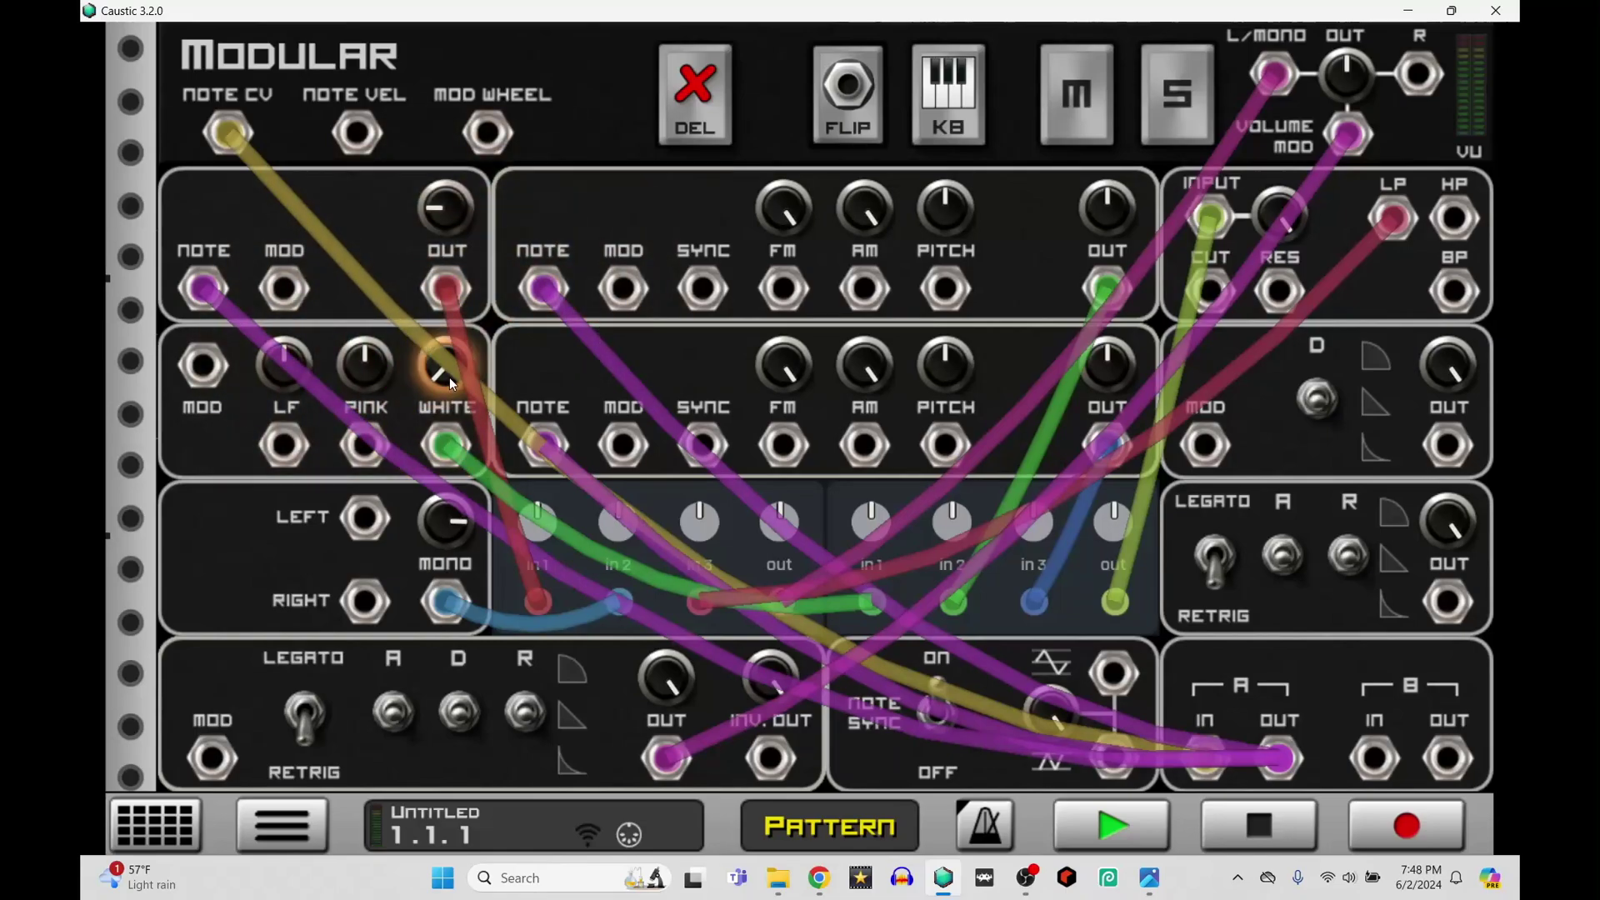
pyautogui.moveTo(448, 377); pyautogui.dragTo(432, 376)
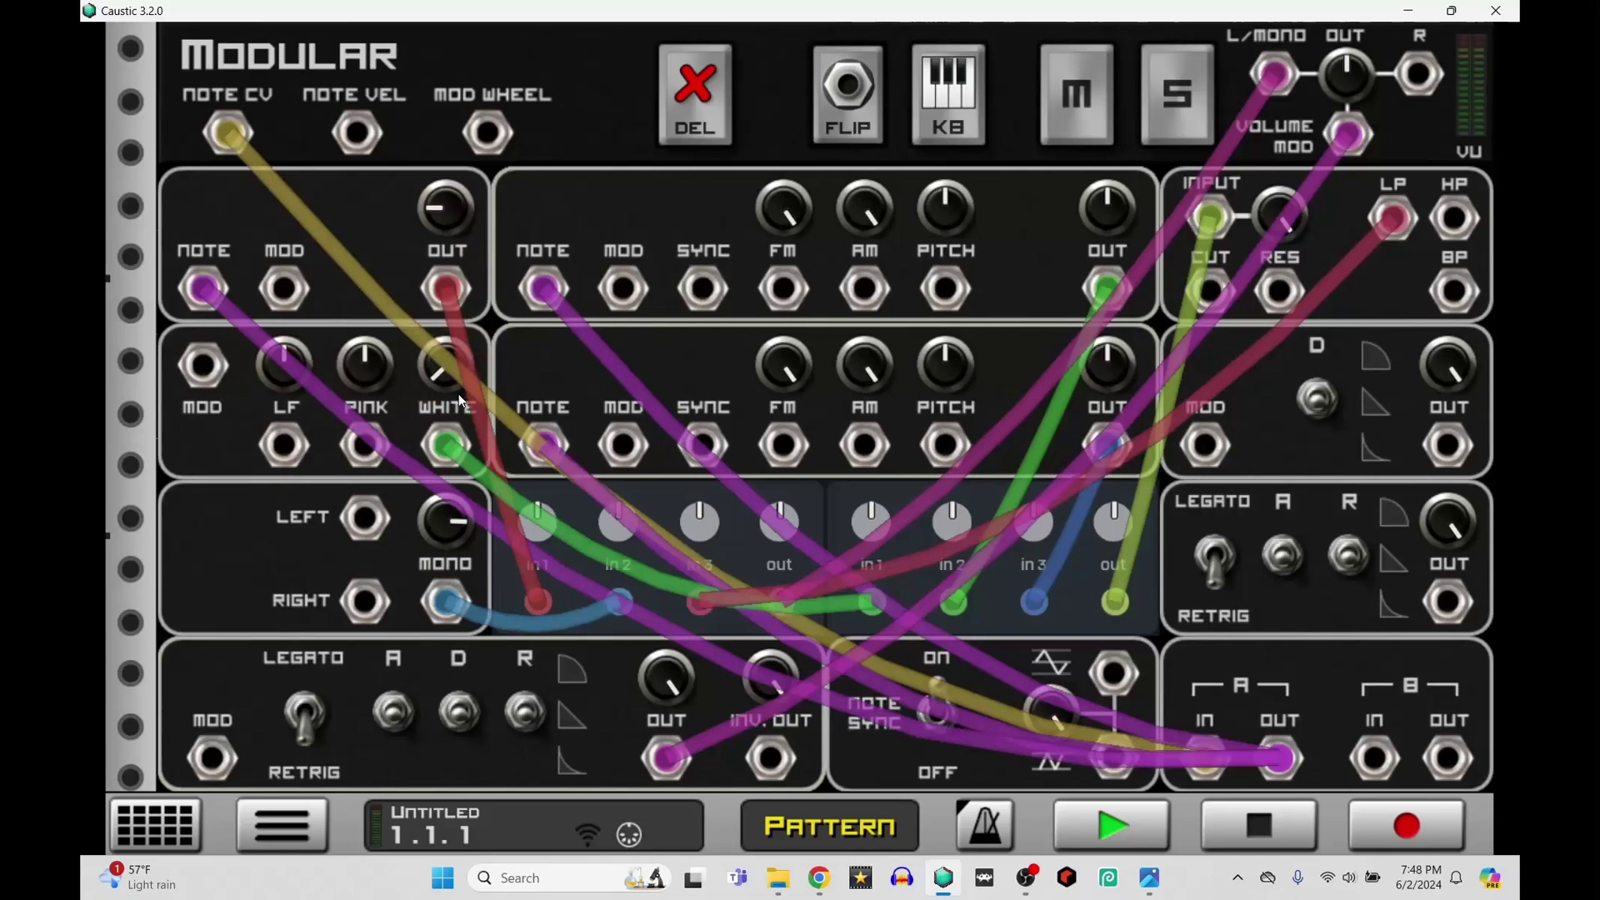
# Rebalance the MONO level downward and change the first oscillator's waveform
pyautogui.moveTo(448, 518); pyautogui.dragTo(401, 622)
pyautogui.click(847, 115)
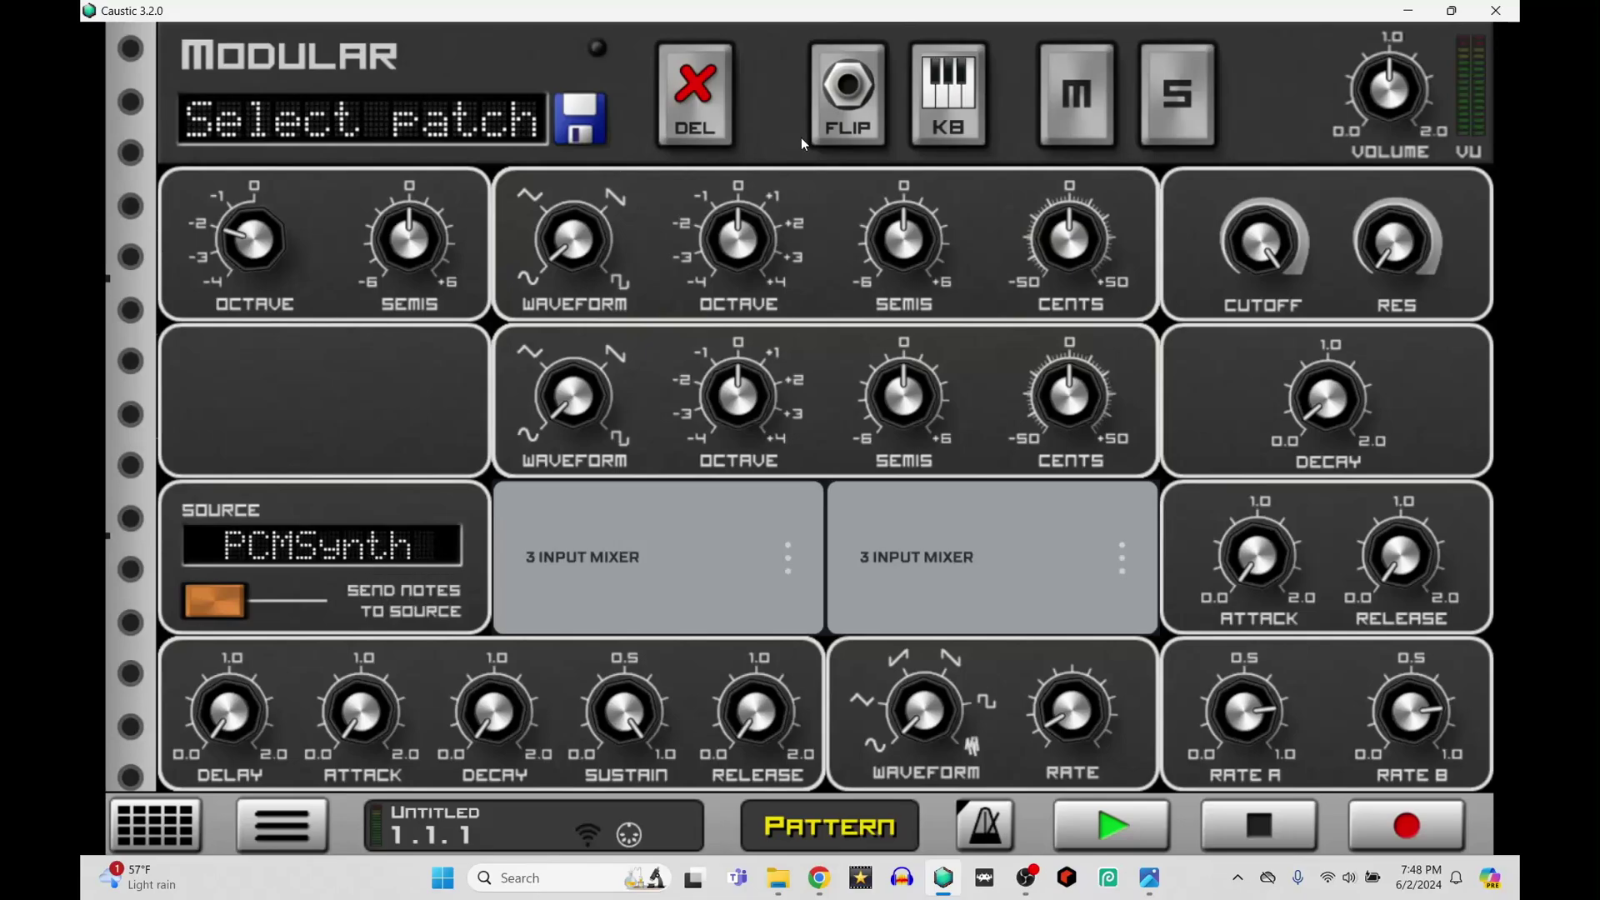
pyautogui.click(841, 120)
pyautogui.moveTo(455, 517); pyautogui.dragTo(411, 761)
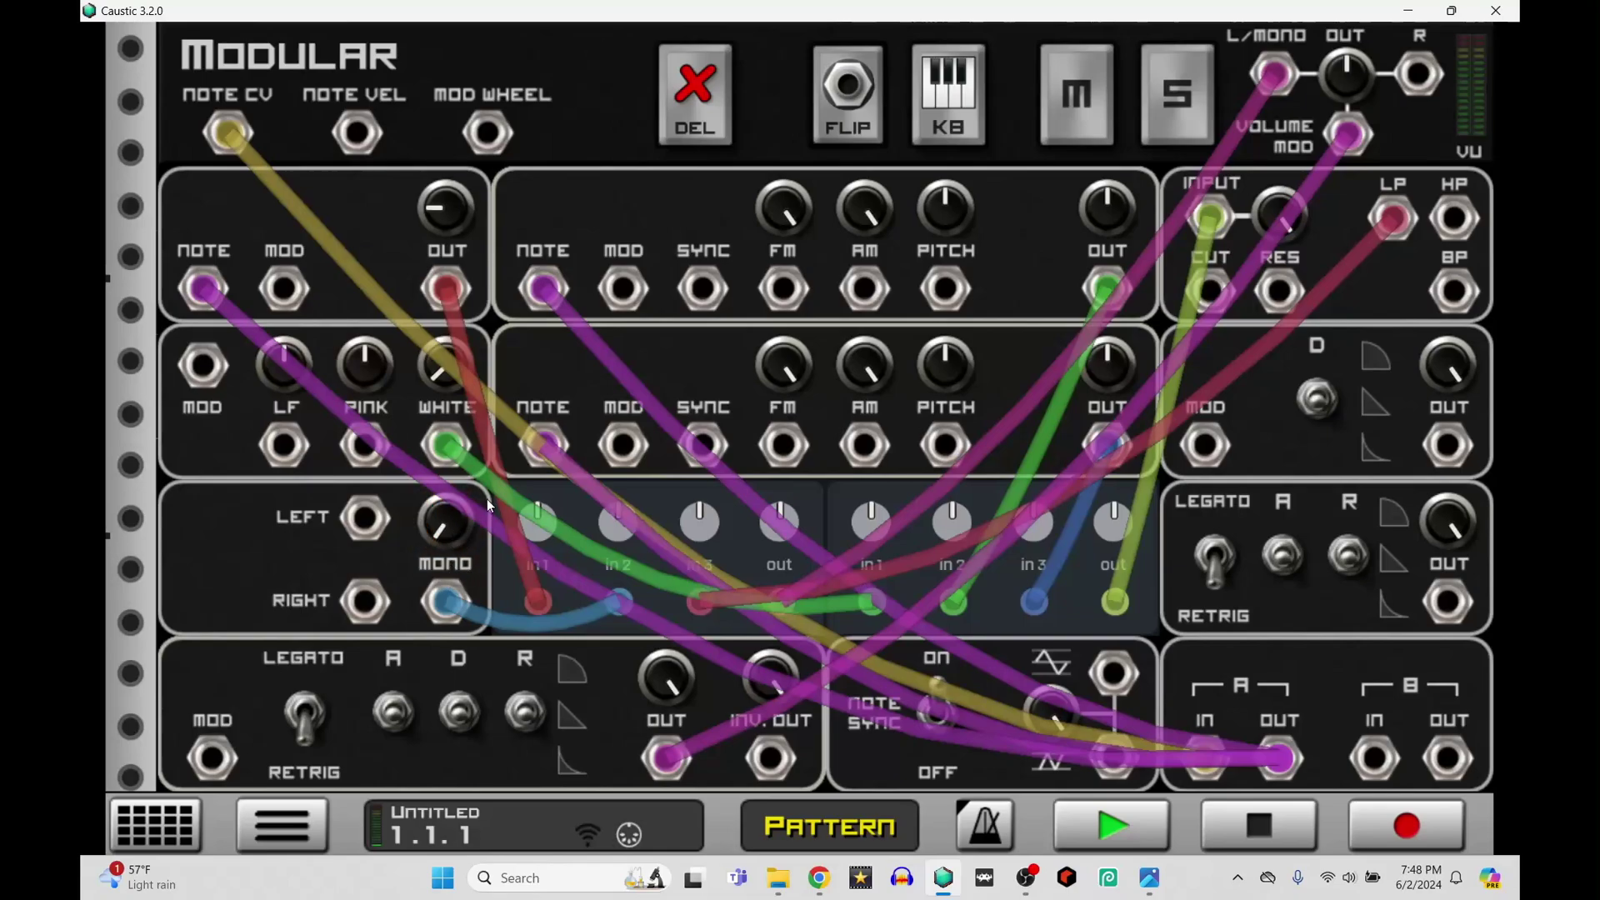
pyautogui.click(850, 92)
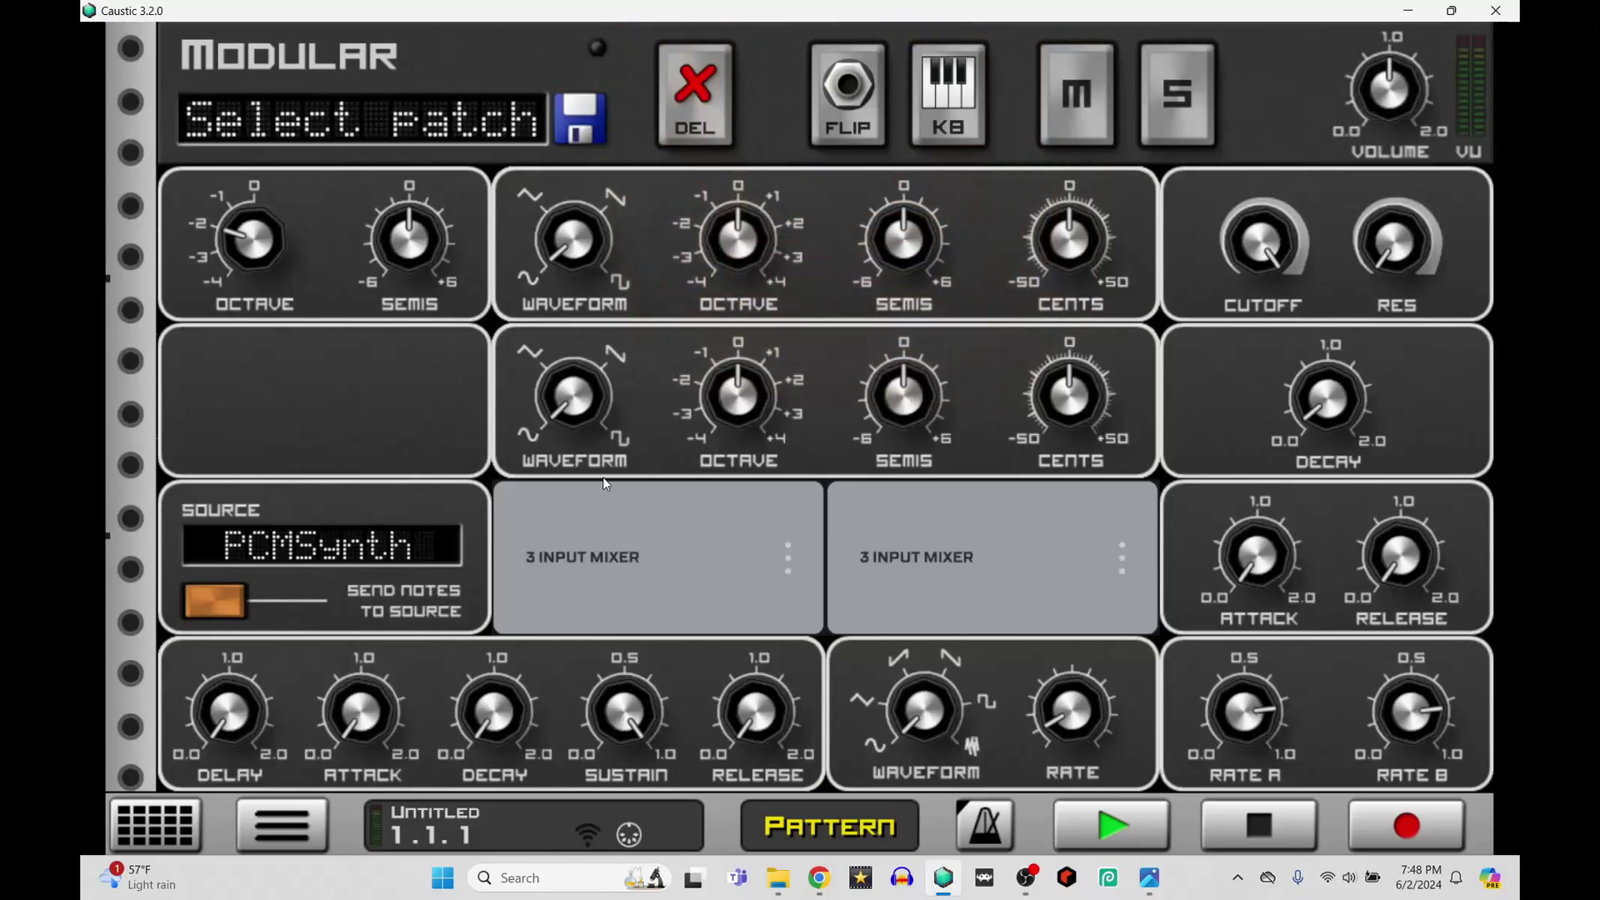
pyautogui.moveTo(604, 267); pyautogui.dragTo(652, 42)
# Change the second oscillator's waveform, set Rate A to about 0.5 and lower the first module's OUT level
pyautogui.moveTo(583, 402); pyautogui.dragTo(648, 117)
pyautogui.moveTo(1258, 722); pyautogui.dragTo(1257, 812)
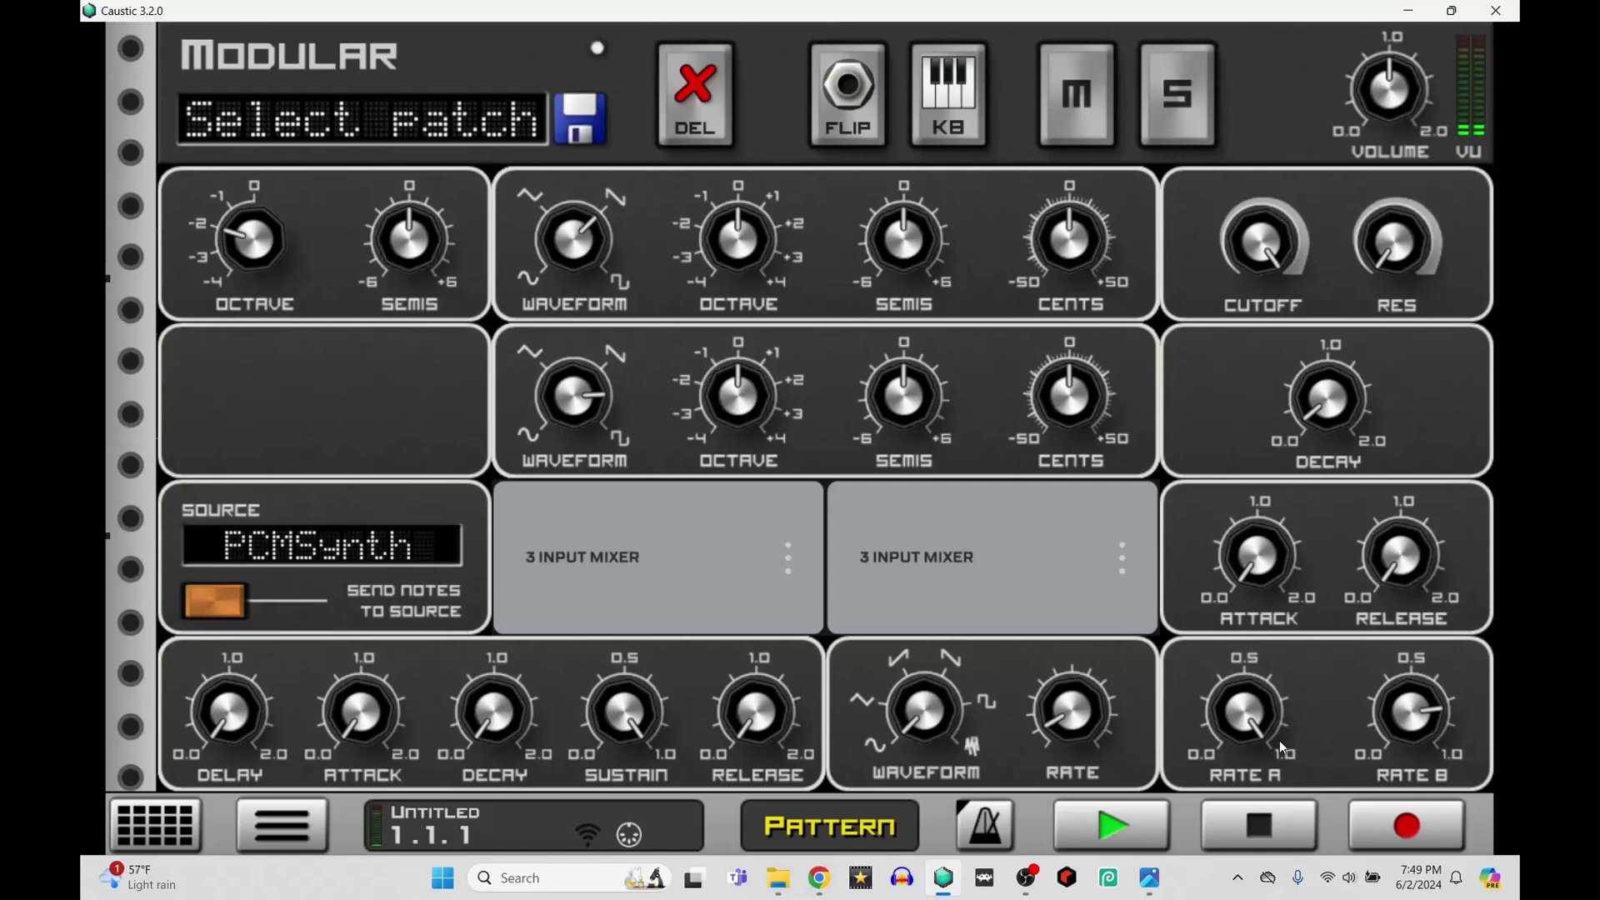
pyautogui.moveTo(1256, 715); pyautogui.dragTo(1241, 849)
pyautogui.click(868, 107)
pyautogui.moveTo(446, 208); pyautogui.dragTo(417, 308)
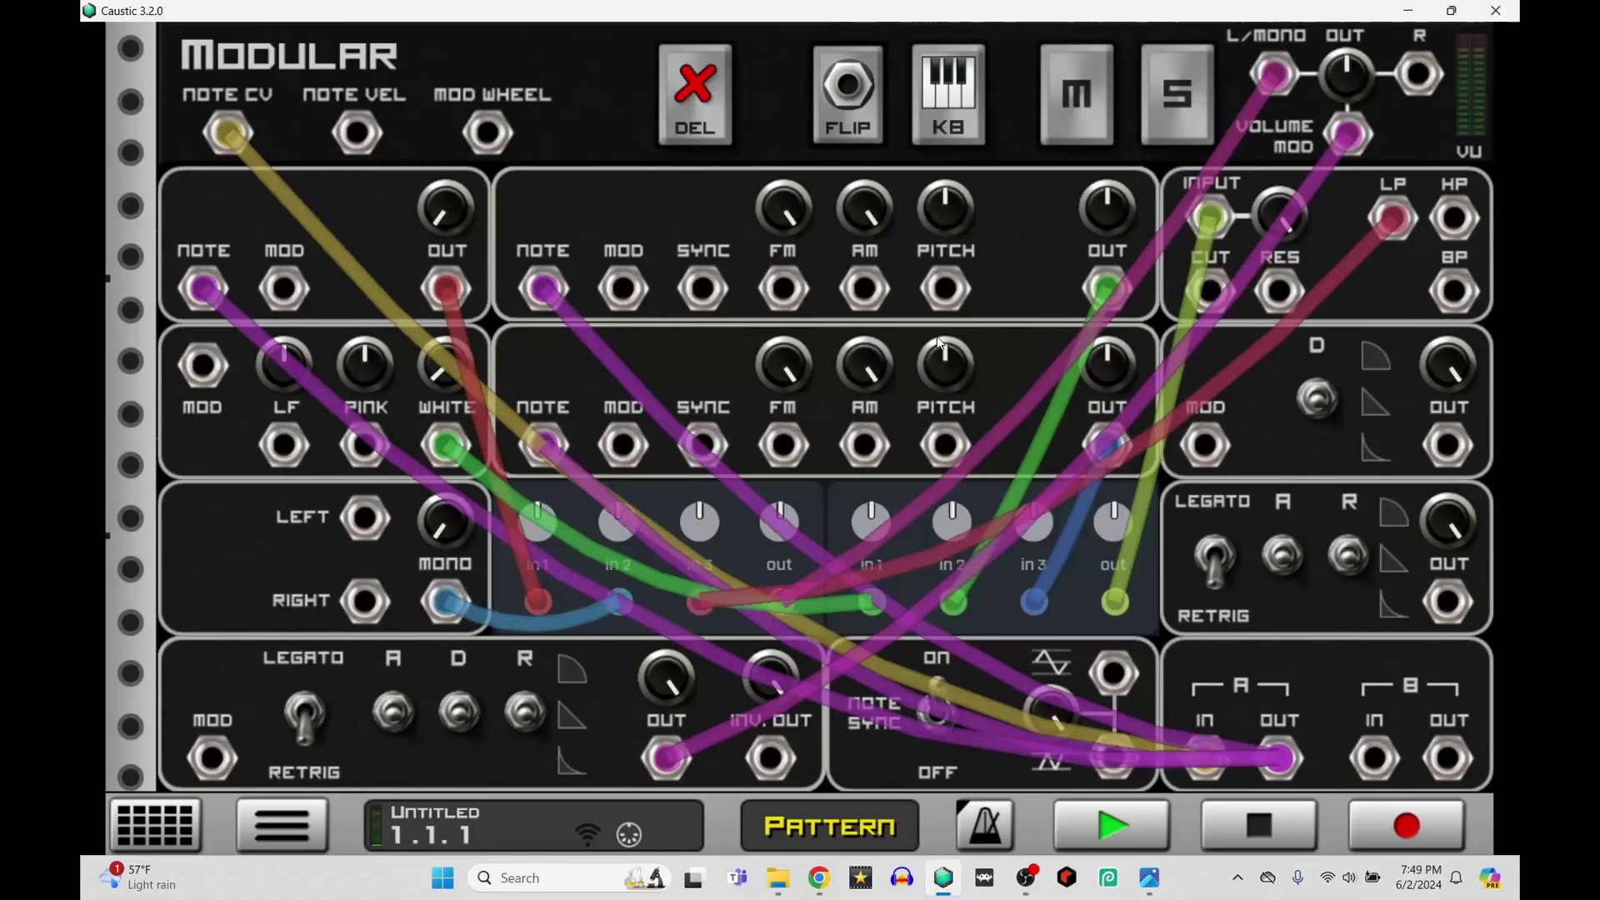
pyautogui.click(856, 132)
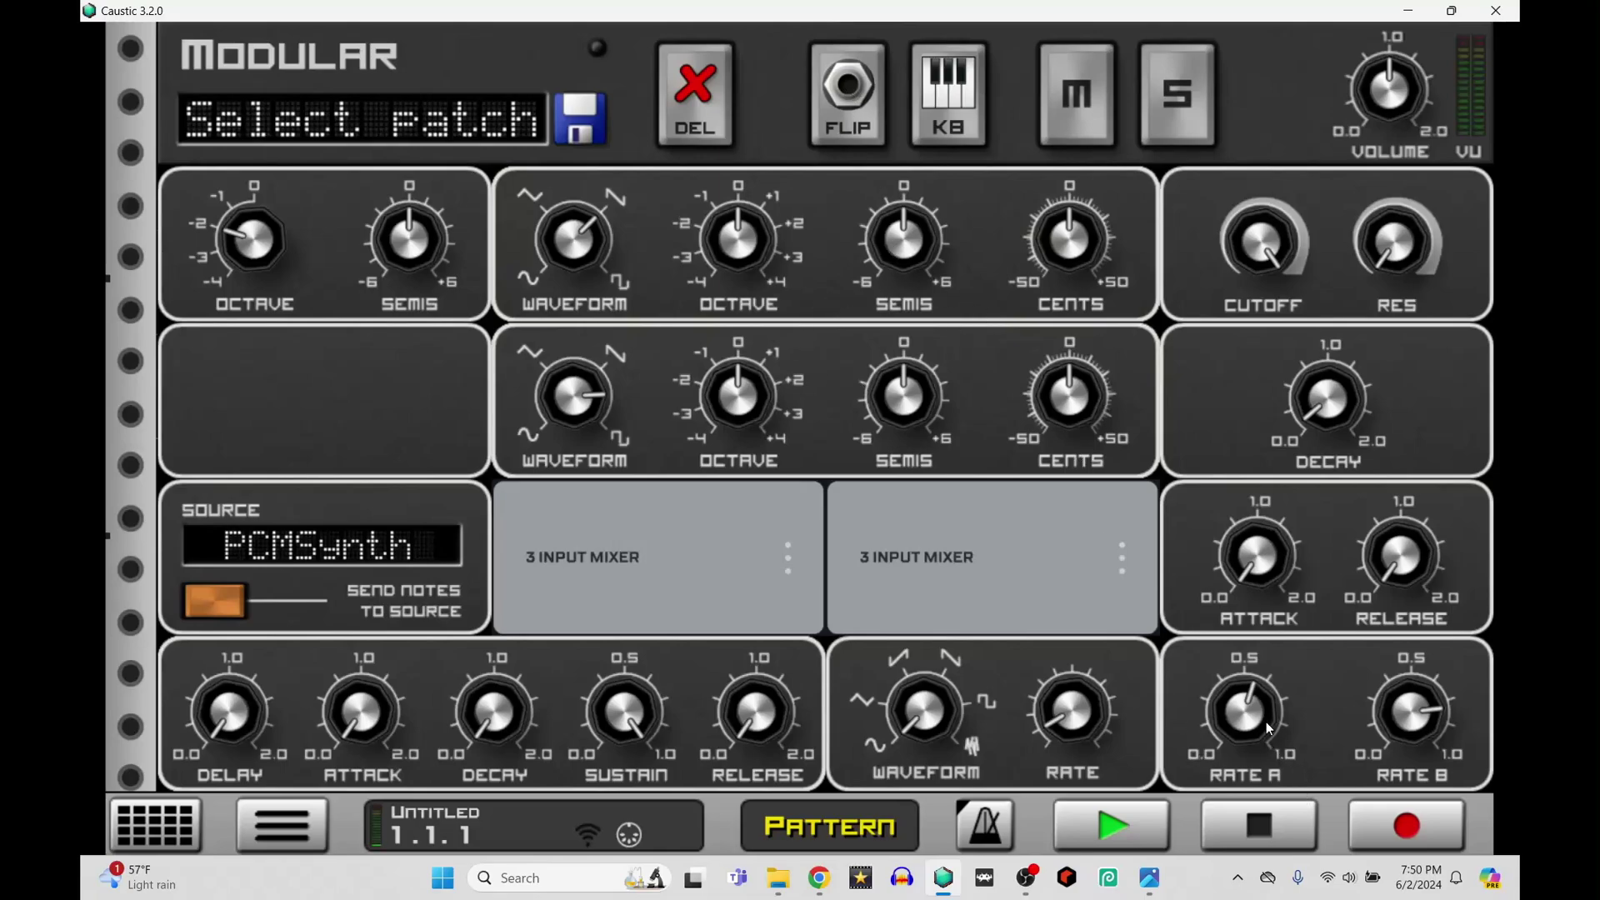
# Raise Rate A to about 0.85, lower both waveforms, and move the second oscillator's cable from in3 to the FM input
pyautogui.moveTo(1266, 721); pyautogui.dragTo(1265, 640)
pyautogui.moveTo(605, 248); pyautogui.dragTo(498, 715)
pyautogui.click(848, 96)
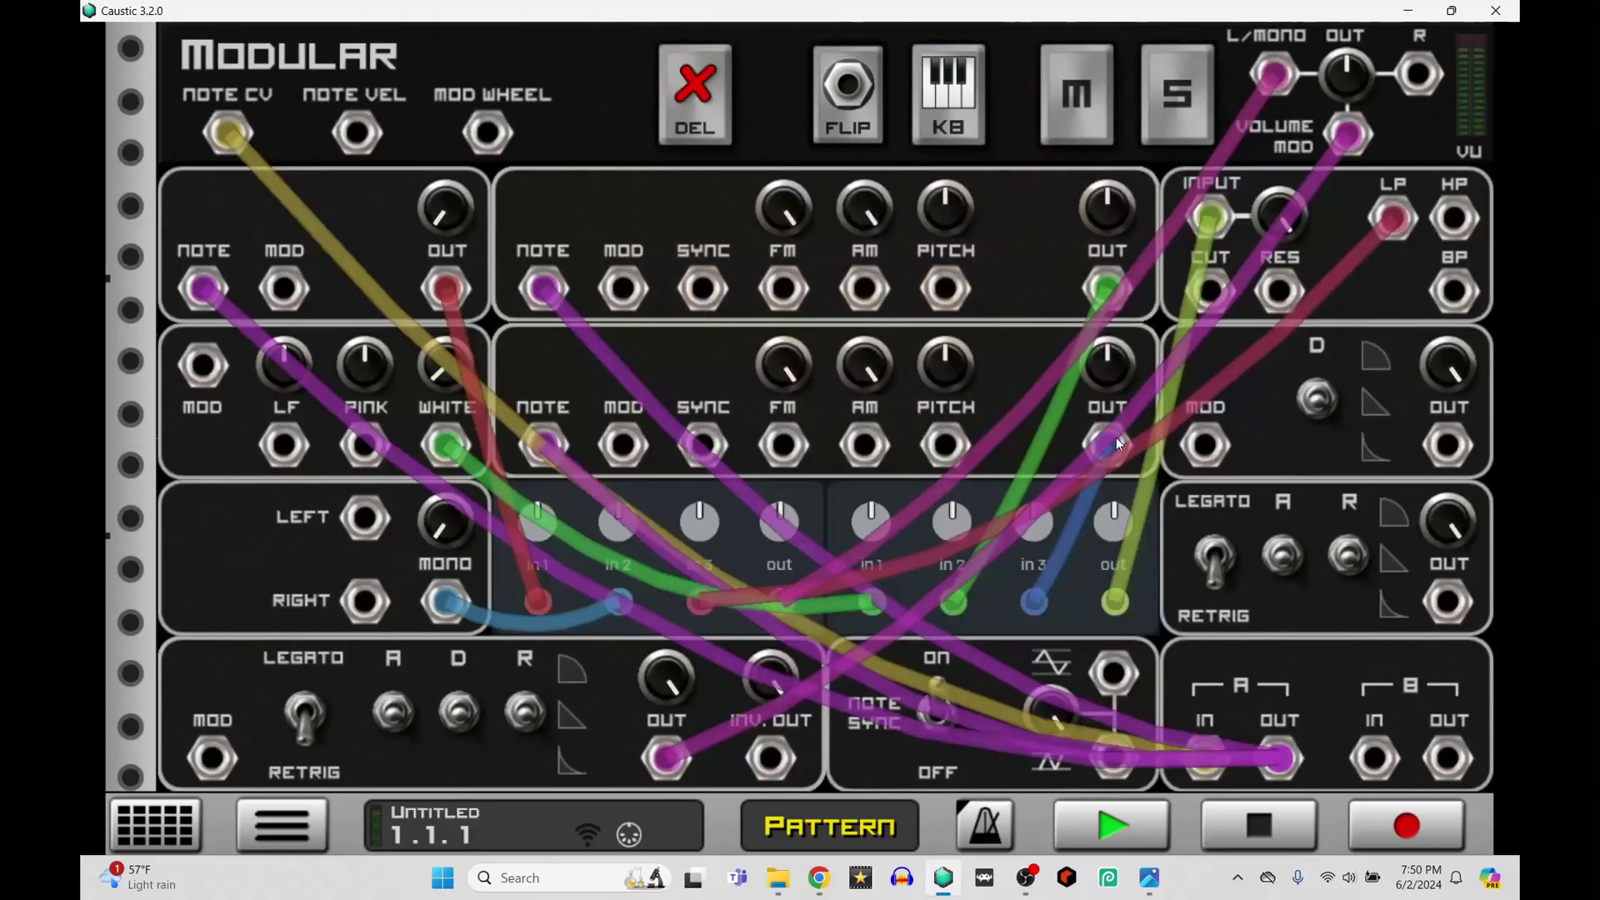
pyautogui.moveTo(1116, 437); pyautogui.dragTo(783, 289)
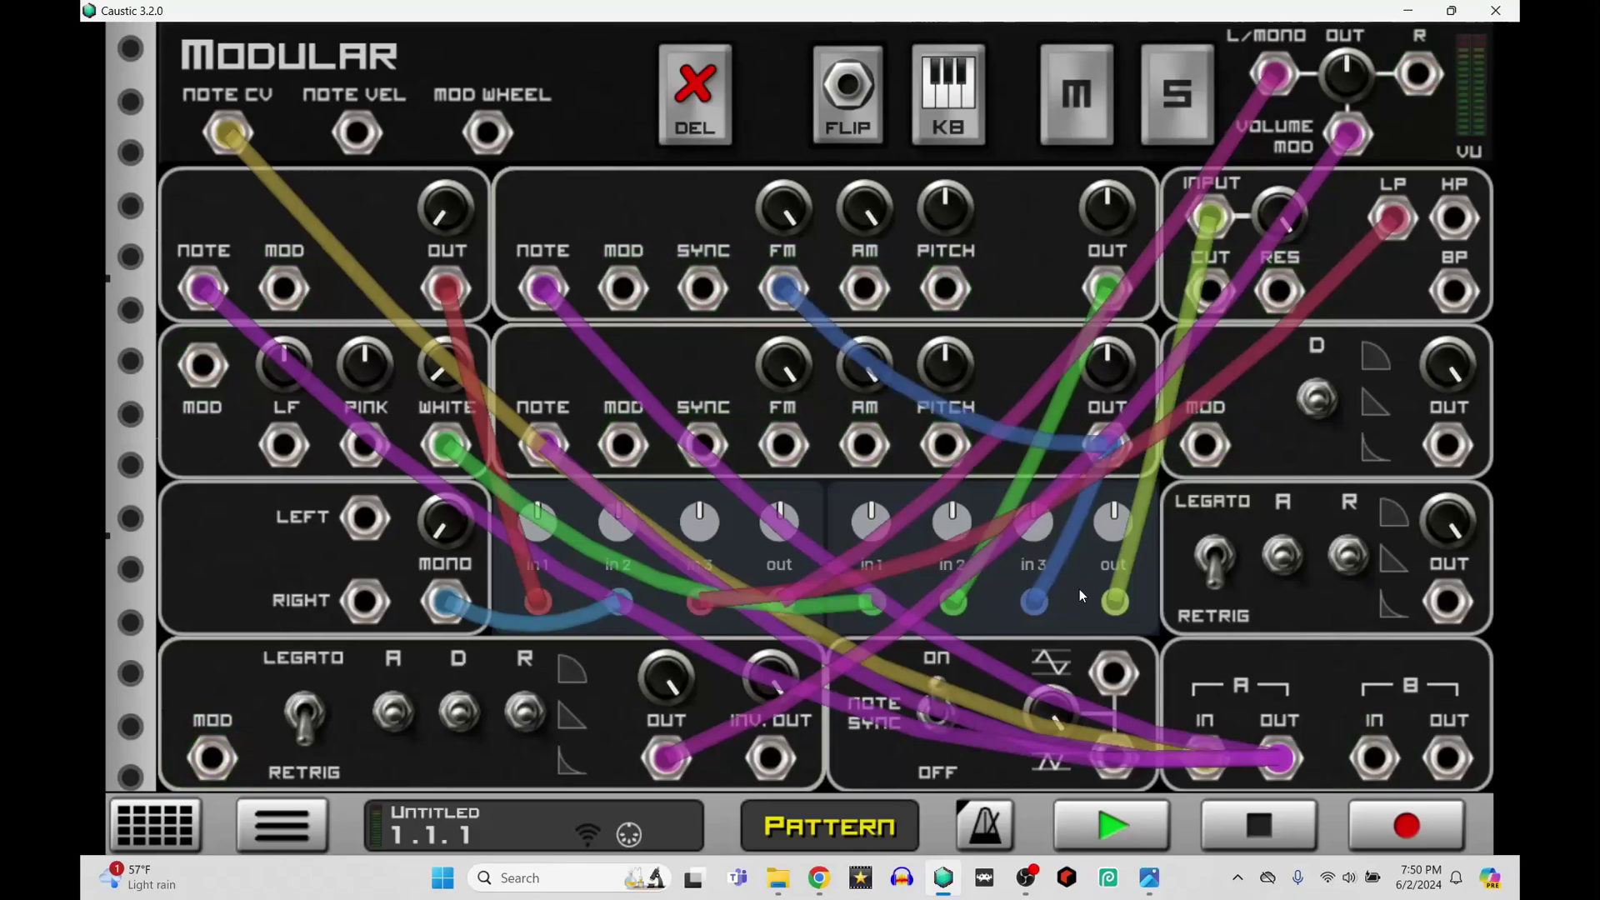
pyautogui.moveTo(1035, 602); pyautogui.dragTo(1083, 543)
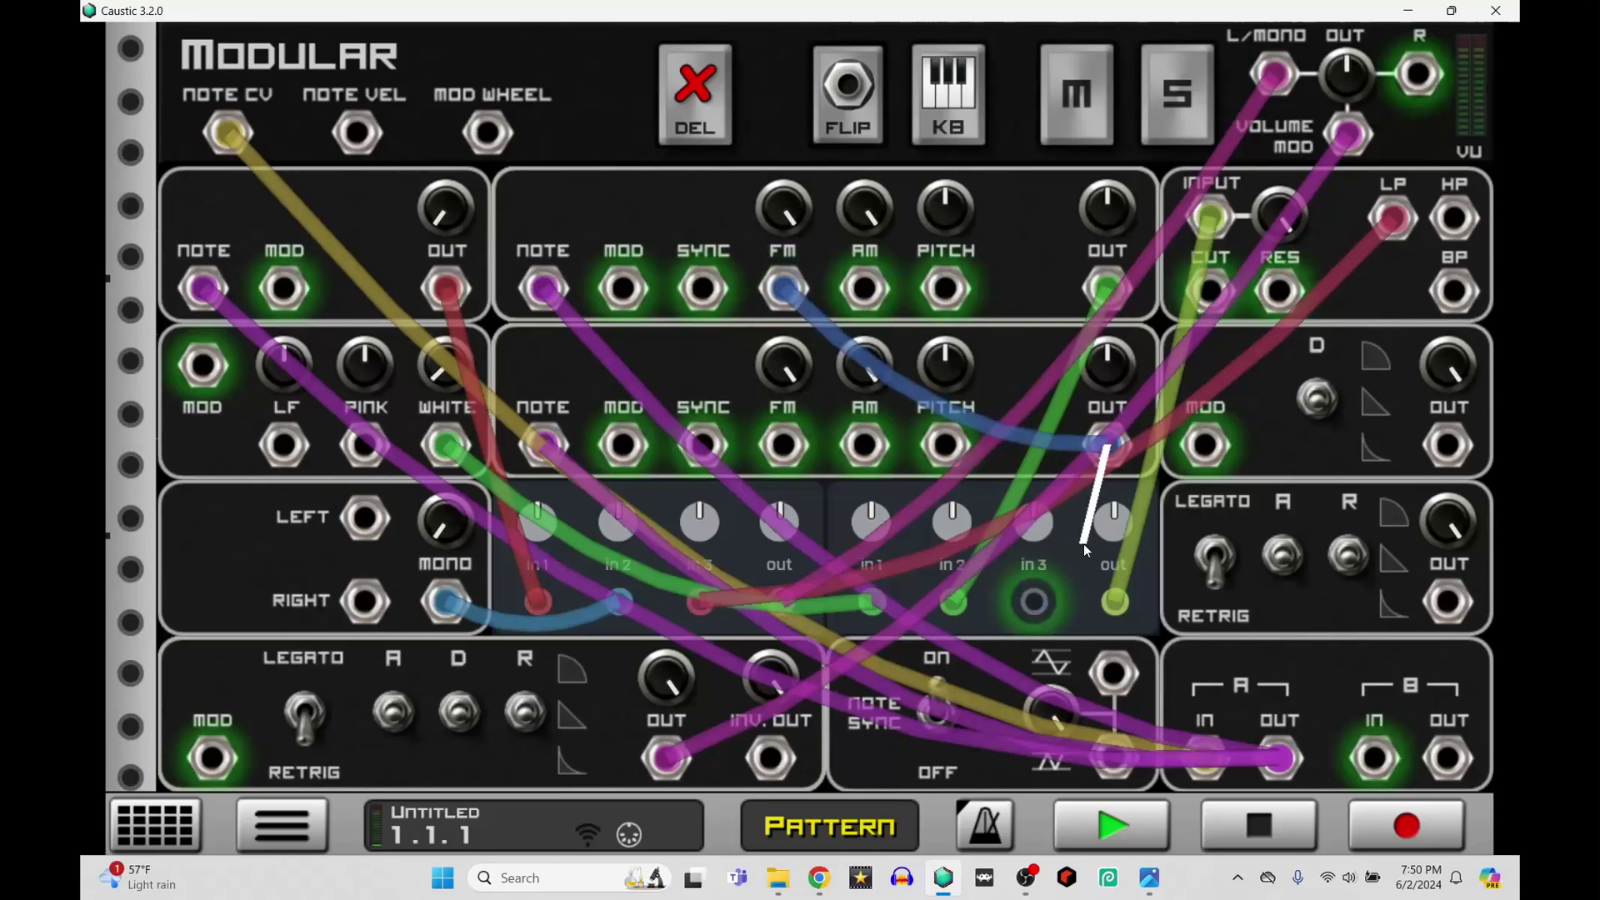
pyautogui.moveTo(1098, 433); pyautogui.dragTo(1104, 444)
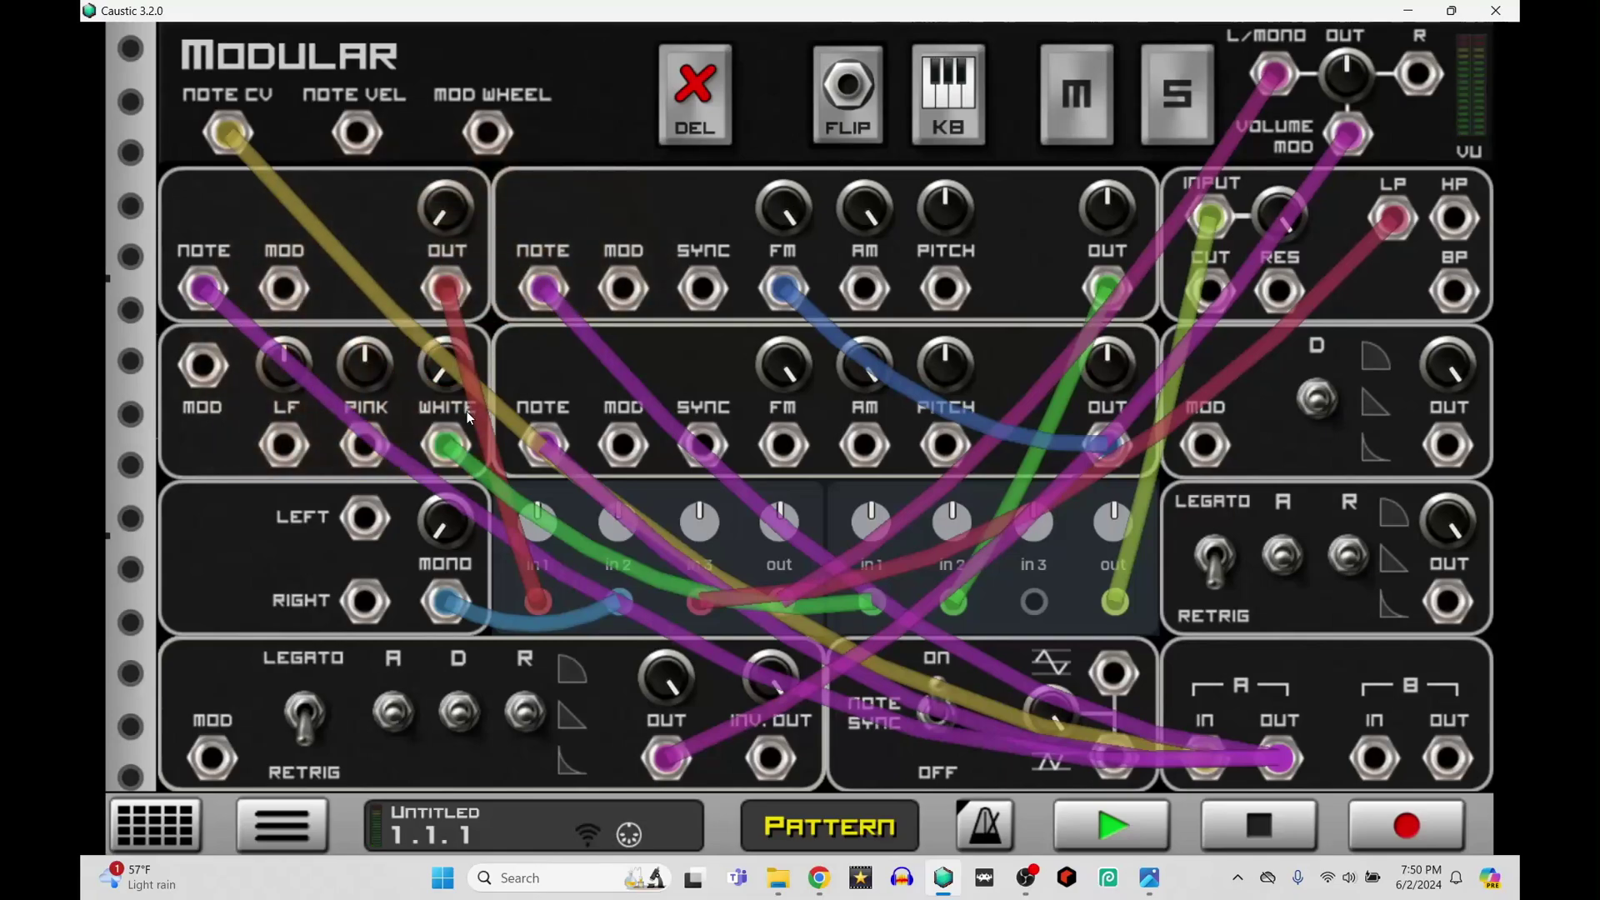
# Raise oscillator 2's level, give oscillator 1 a saw and oscillator 2 a new waveform, and drop oscillator 2 an octave
pyautogui.moveTo(1095, 379); pyautogui.dragTo(1132, 243)
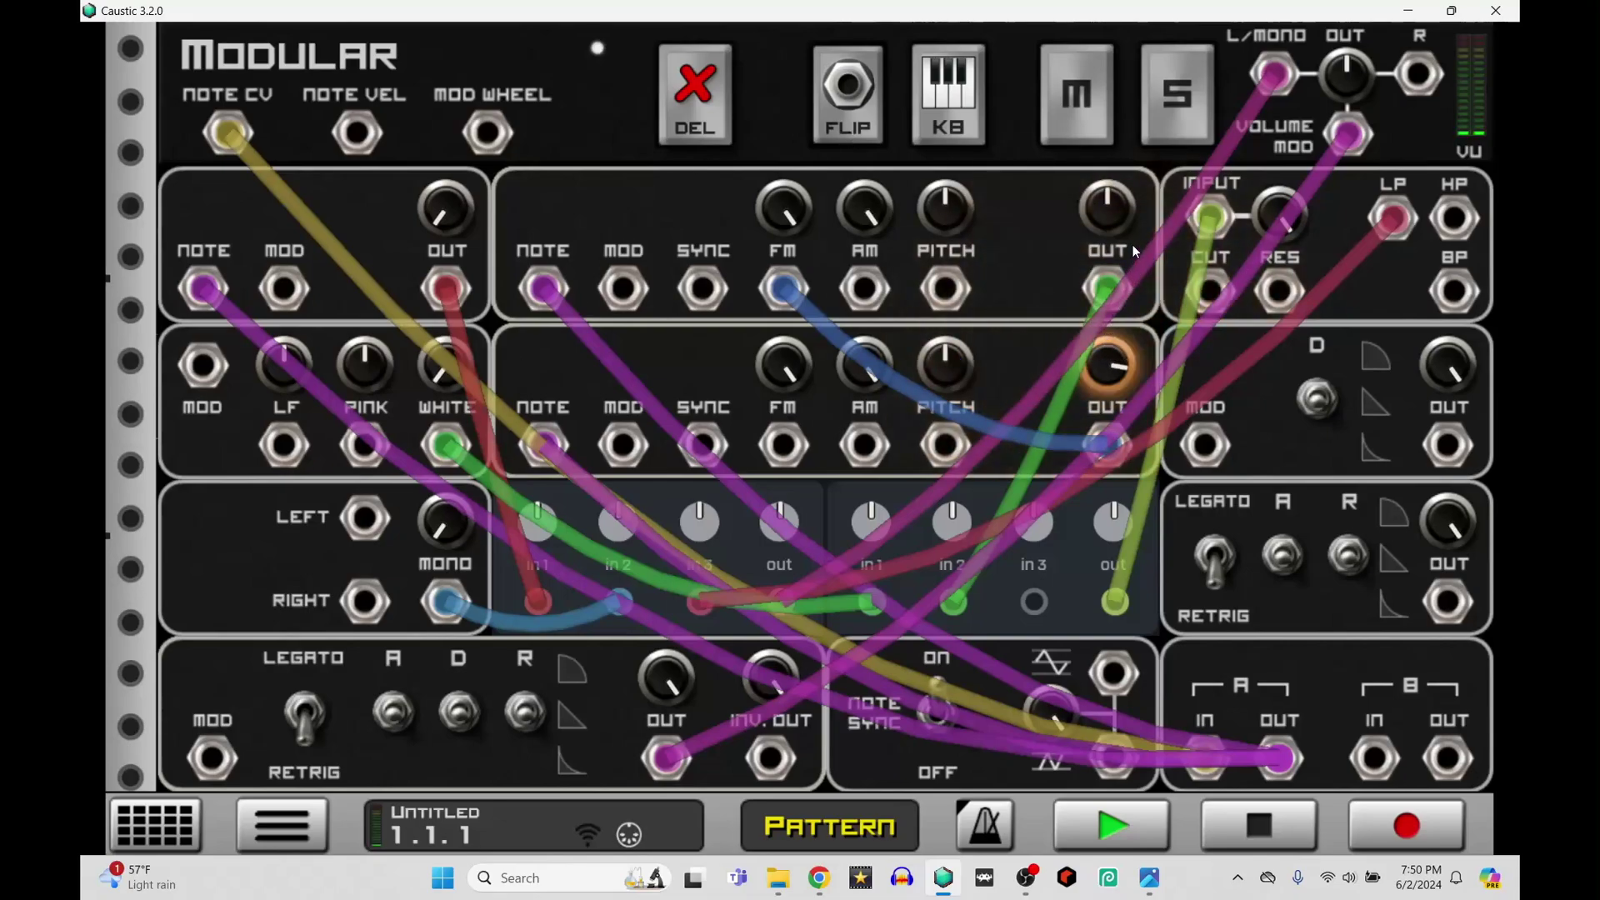
pyautogui.click(873, 119)
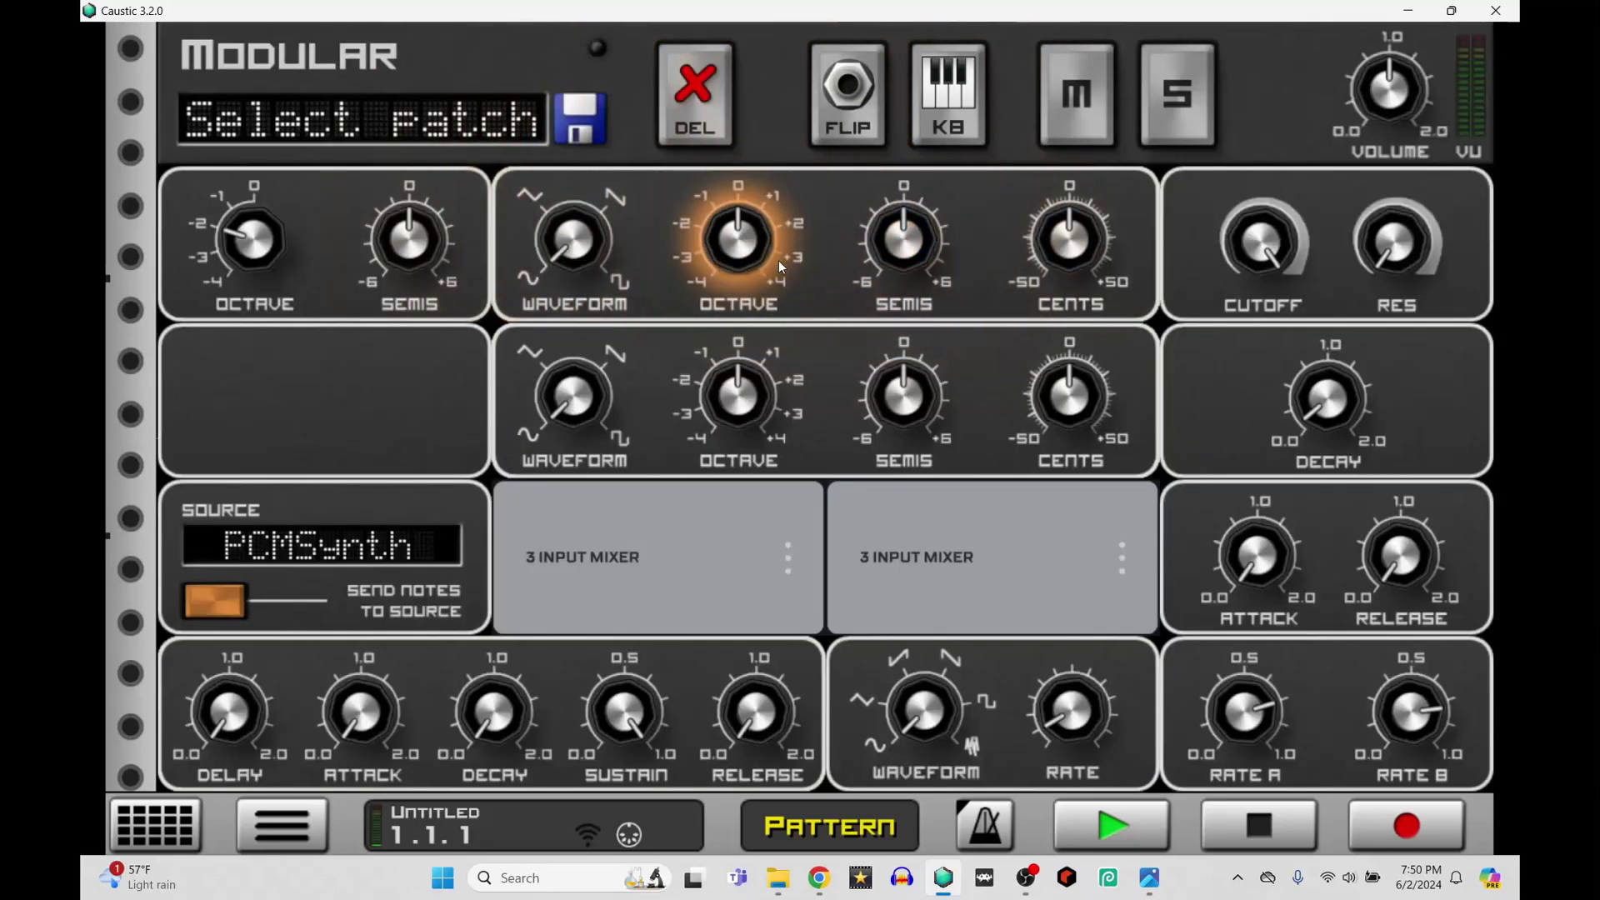
pyautogui.moveTo(780, 266); pyautogui.dragTo(768, 315)
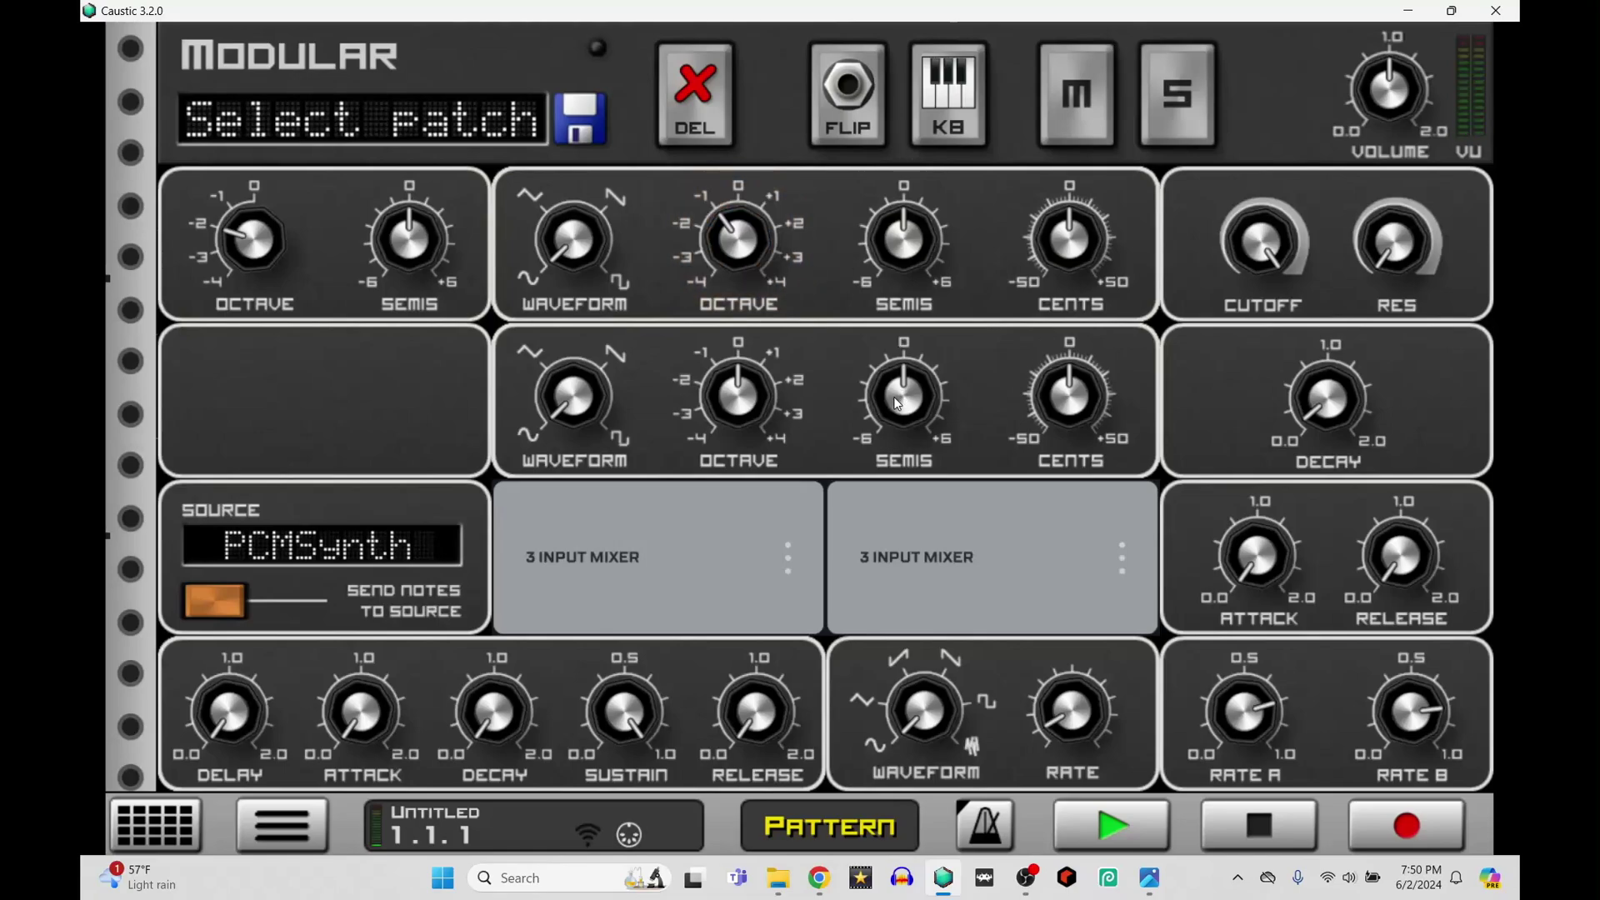
pyautogui.moveTo(574, 239); pyautogui.dragTo(688, 91)
pyautogui.moveTo(574, 397); pyautogui.dragTo(667, 110)
pyautogui.moveTo(740, 242); pyautogui.dragTo(756, 179)
pyautogui.moveTo(738, 393); pyautogui.dragTo(742, 376)
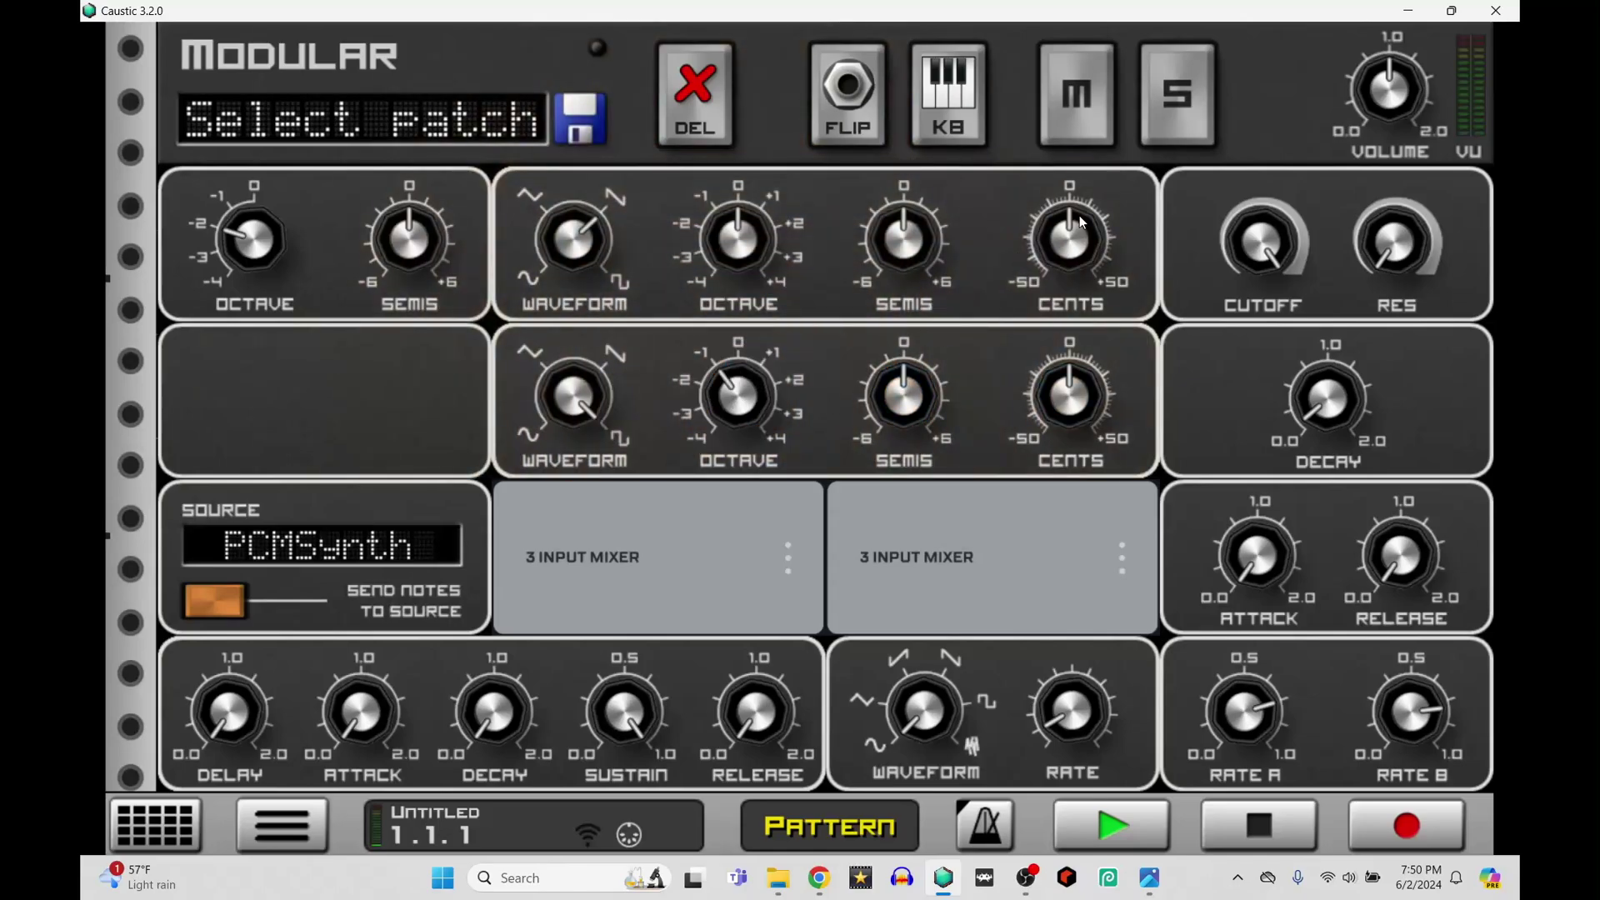
# Detune the oscillators slightly, raise the FM amount, repatch oscillator 2 into mixer in3, and lower the cutoff
pyautogui.moveTo(1081, 240); pyautogui.dragTo(1079, 250)
pyautogui.moveTo(1078, 361); pyautogui.dragTo(1091, 388)
pyautogui.click(864, 124)
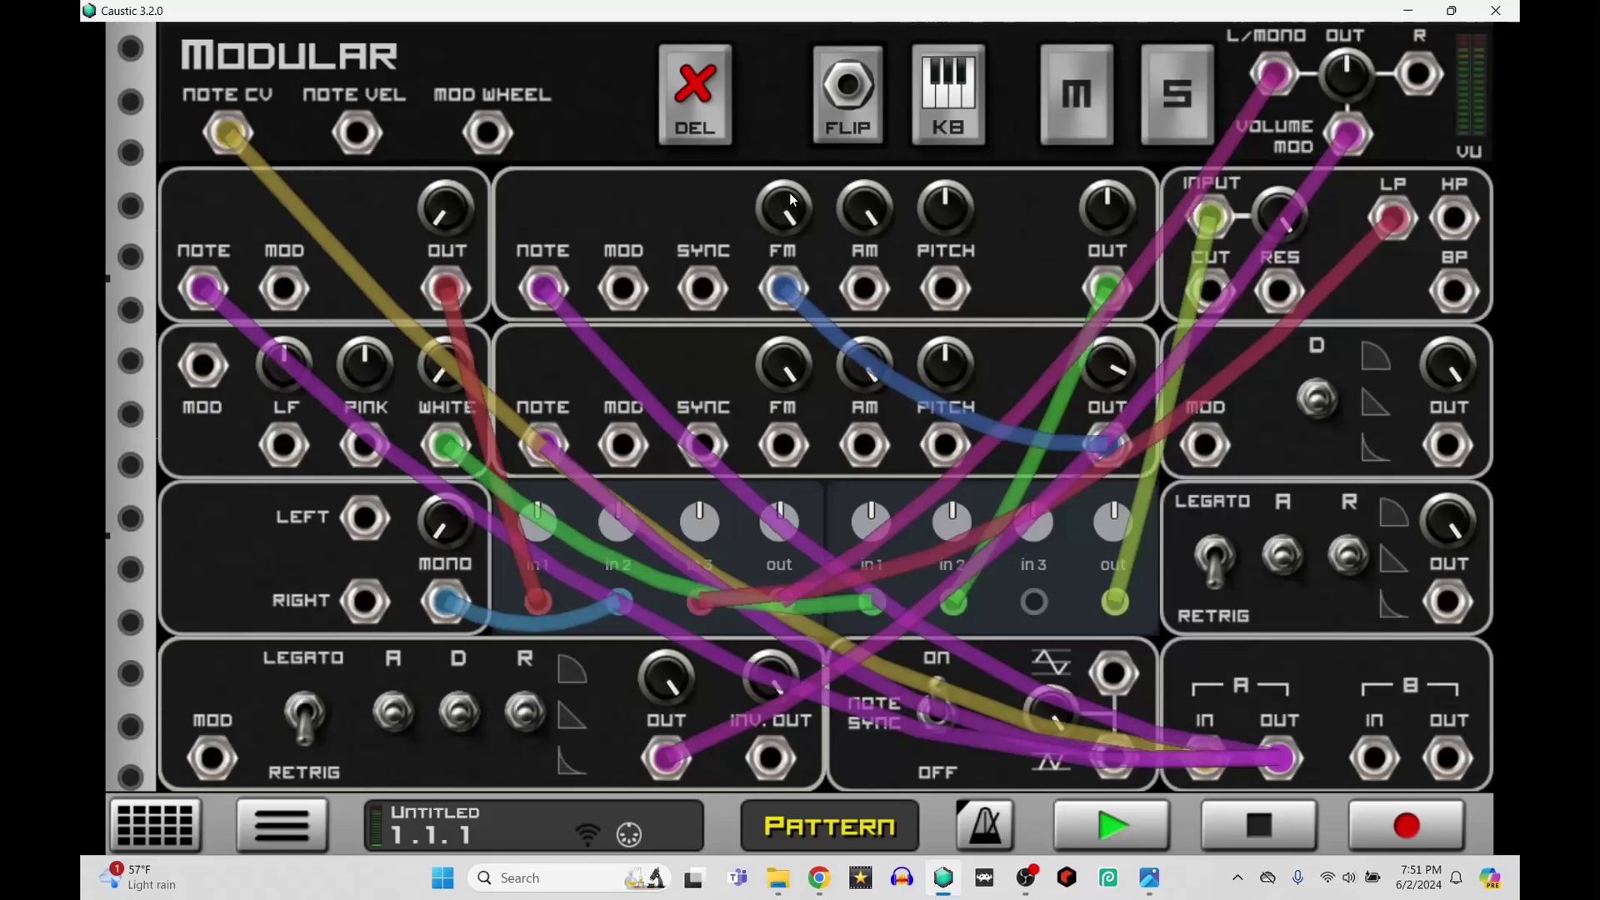
pyautogui.moveTo(782, 208); pyautogui.dragTo(727, 442)
pyautogui.moveTo(1108, 441); pyautogui.dragTo(1038, 601)
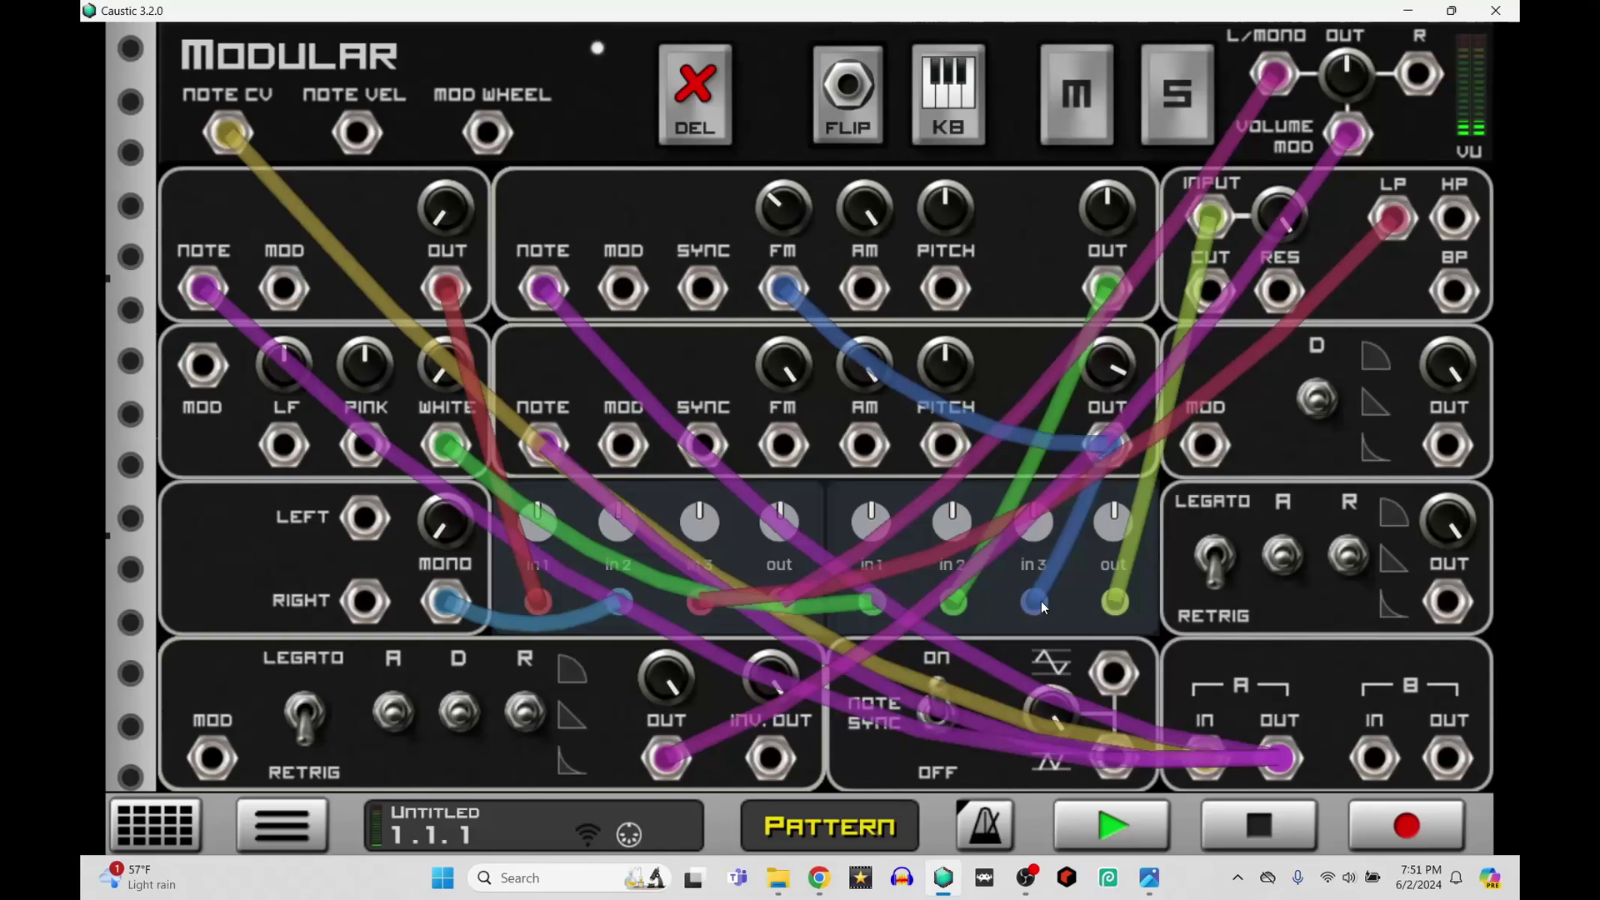
pyautogui.click(866, 121)
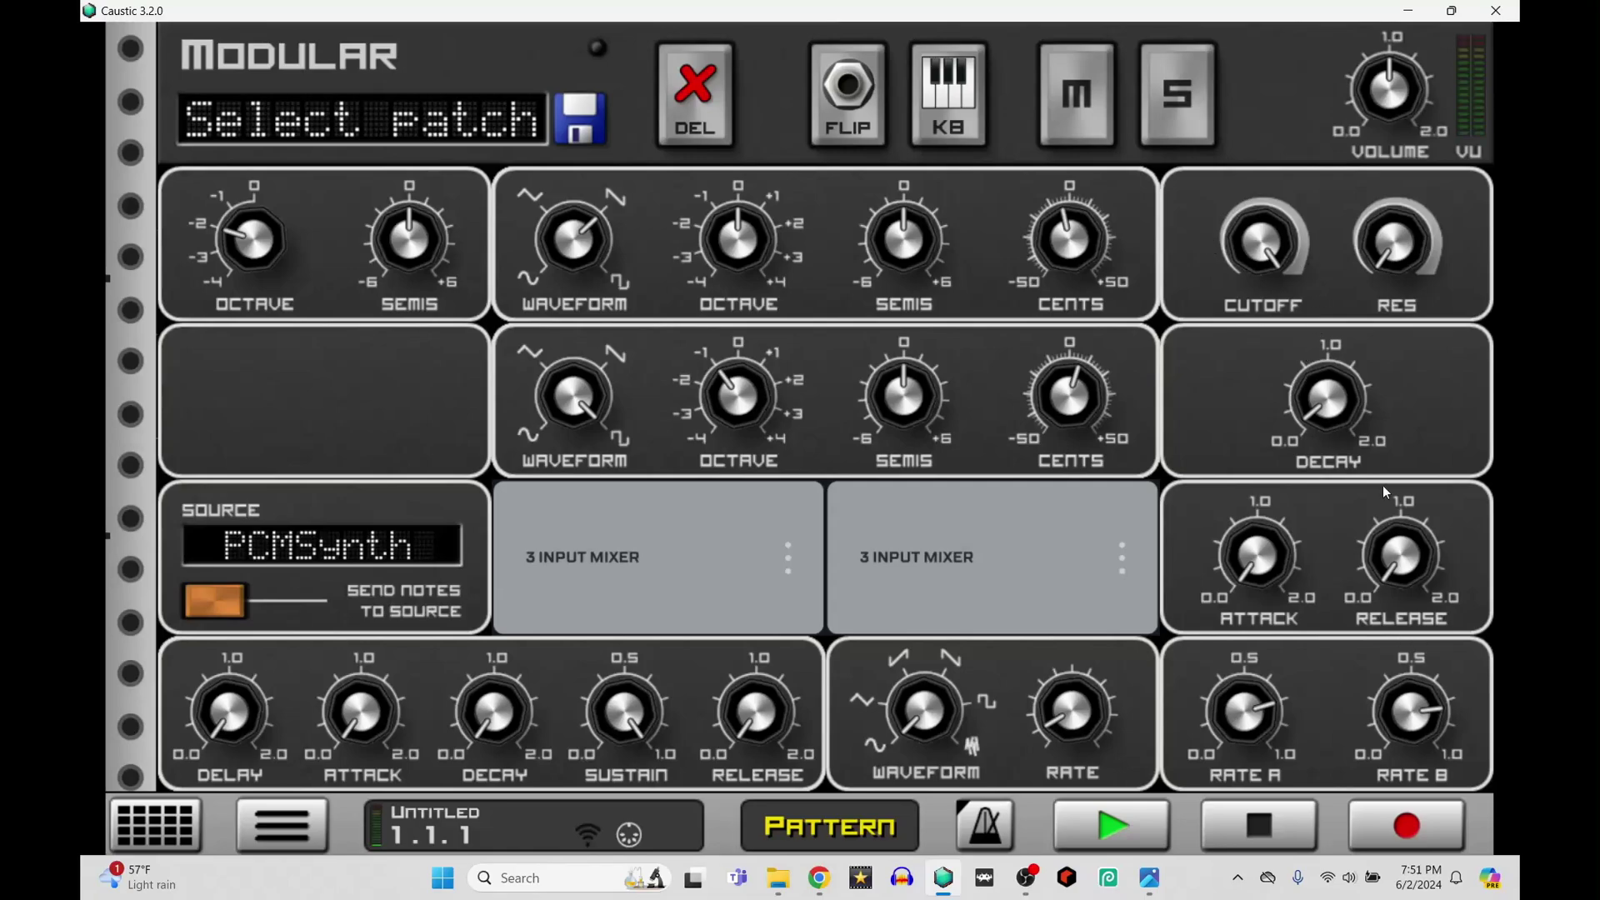
pyautogui.moveTo(1242, 252); pyautogui.dragTo(1273, 328)
# Cable the envelope output into the filter cutoff input and tweak the decay and cutoff
pyautogui.click(848, 117)
pyautogui.moveTo(1448, 445); pyautogui.dragTo(1208, 280)
pyautogui.click(848, 117)
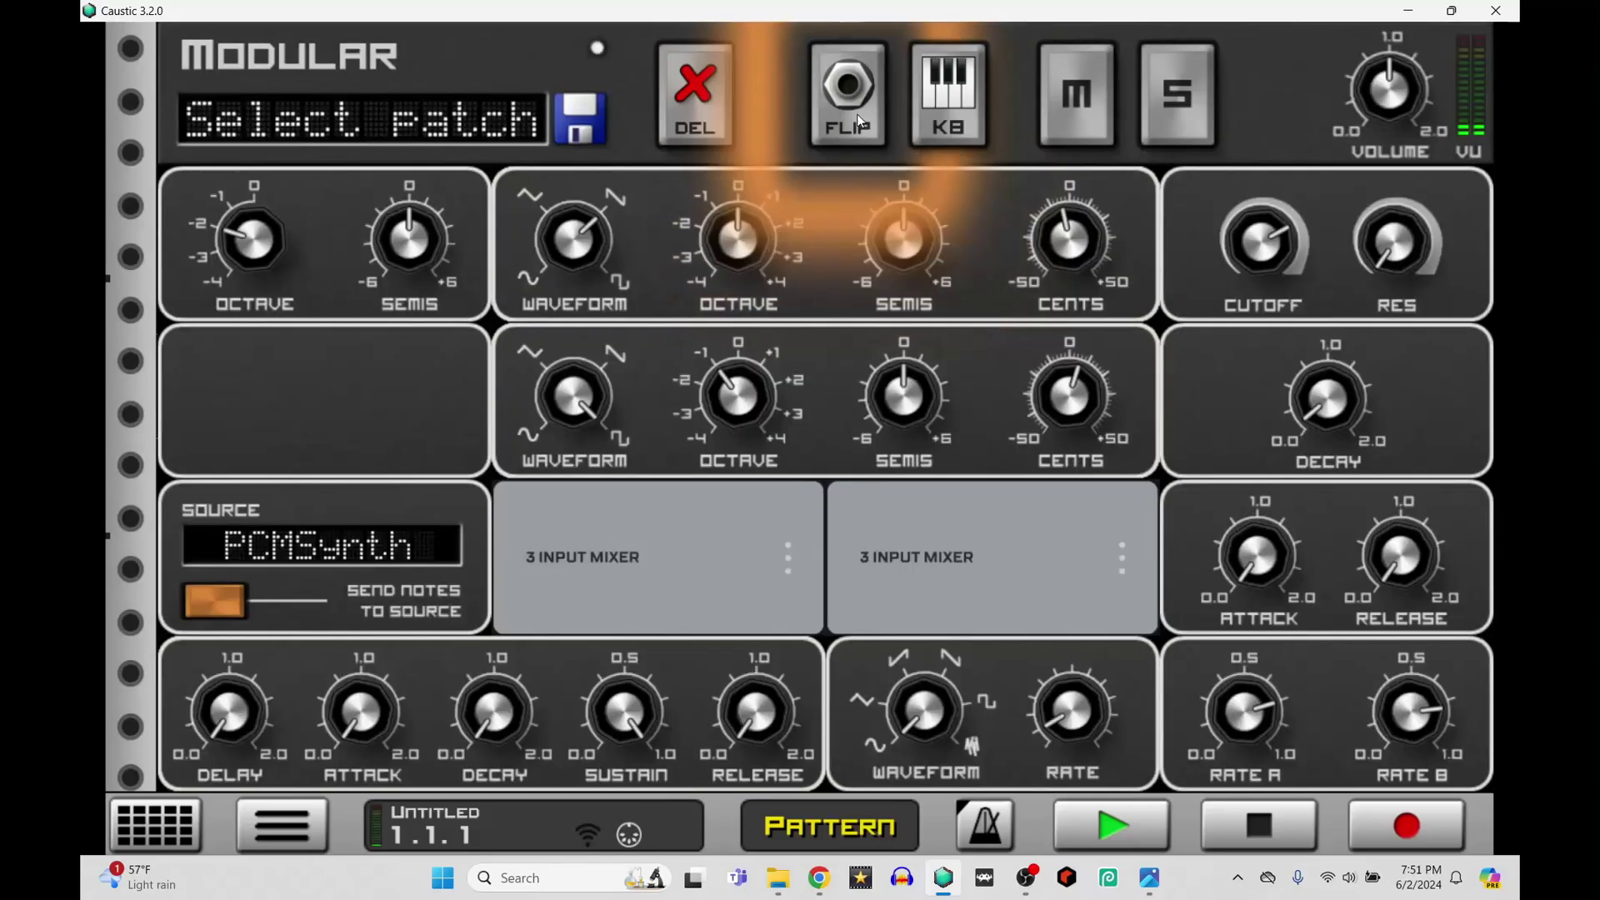
pyautogui.moveTo(1343, 388); pyautogui.dragTo(1341, 341)
pyautogui.moveTo(1273, 295); pyautogui.dragTo(1335, 188)
pyautogui.moveTo(1330, 414)
pyautogui.mouseDown()
pyautogui.moveTo(1303, 447)
pyautogui.moveTo(1334, 442)
pyautogui.mouseUp()
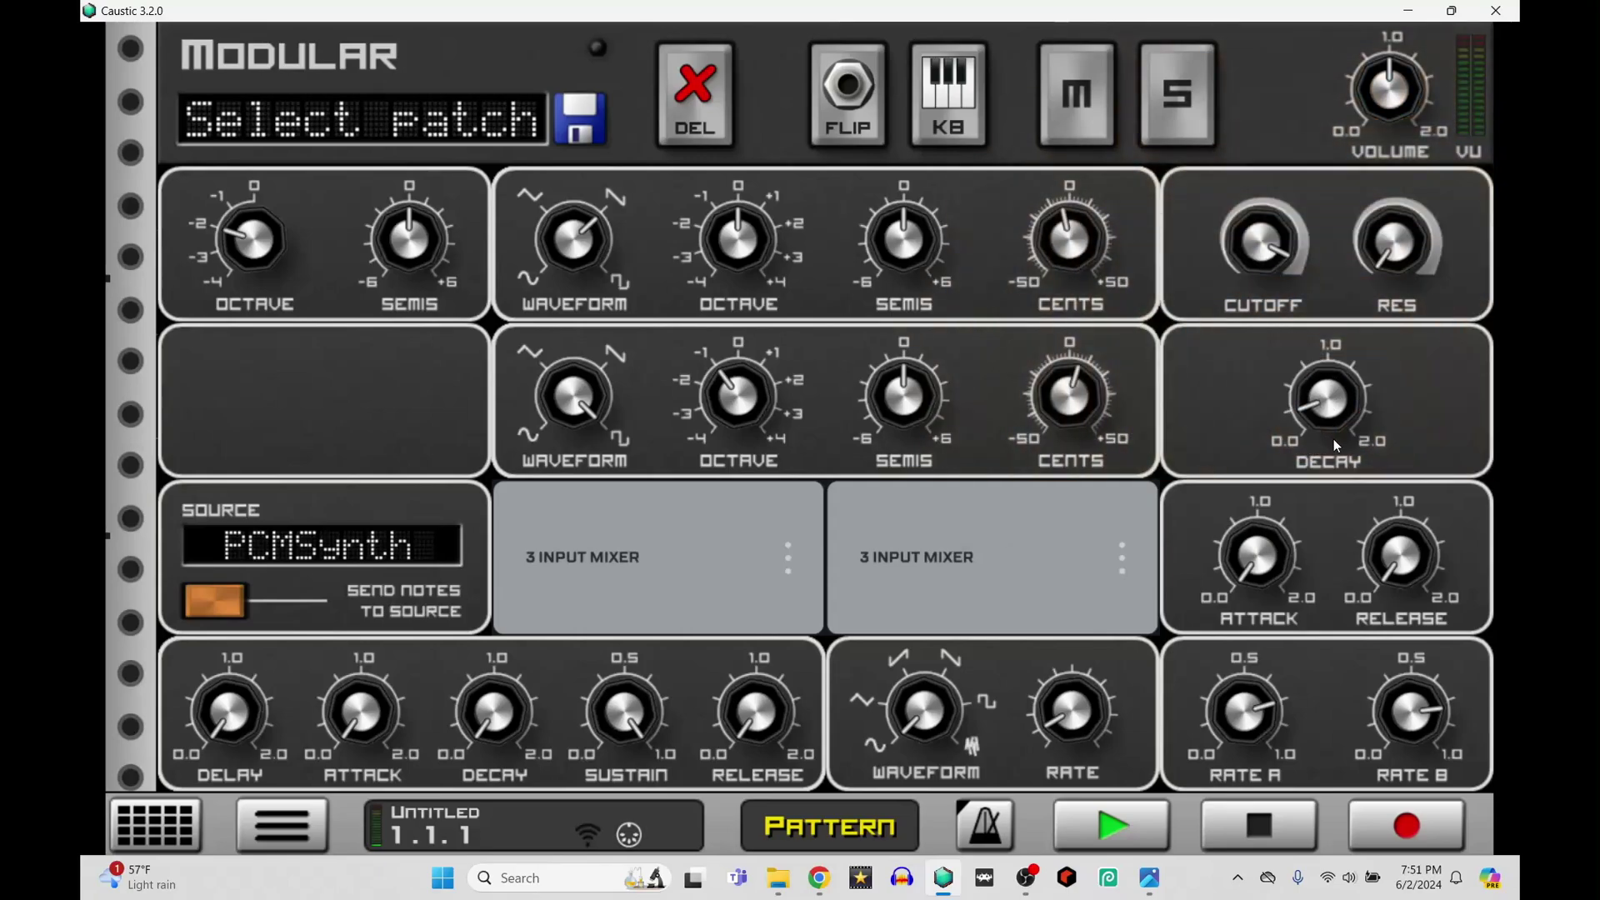
# Reconnect the envelope output to the filter cutoff input and lengthen the attack slightly
pyautogui.click(866, 121)
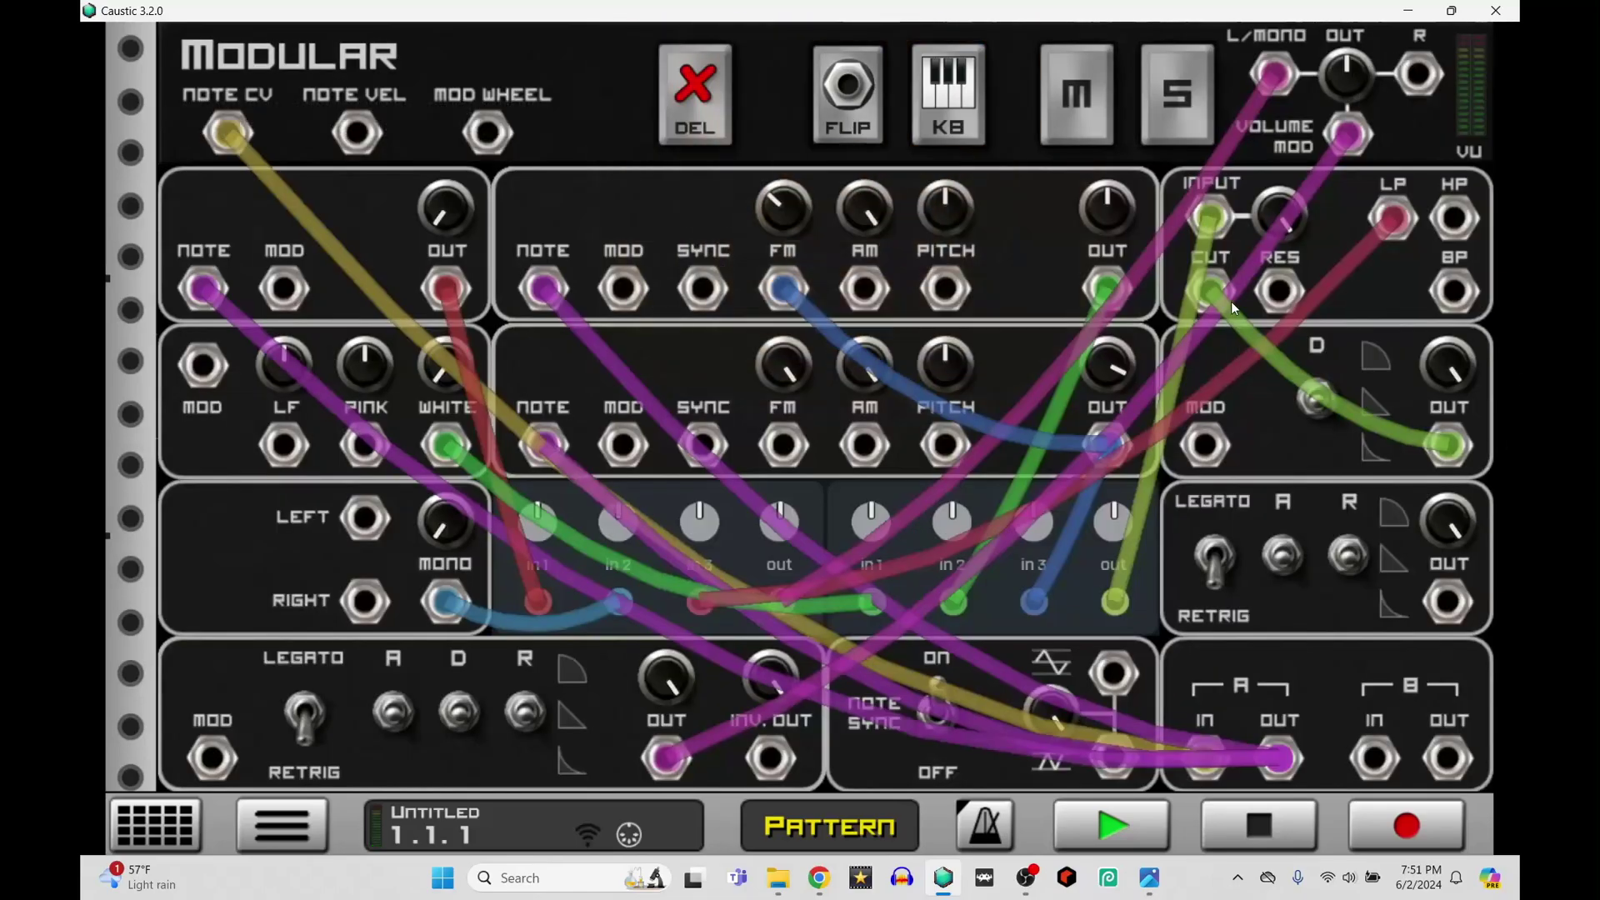
pyautogui.moveTo(1455, 596); pyautogui.dragTo(1210, 291)
pyautogui.click(858, 116)
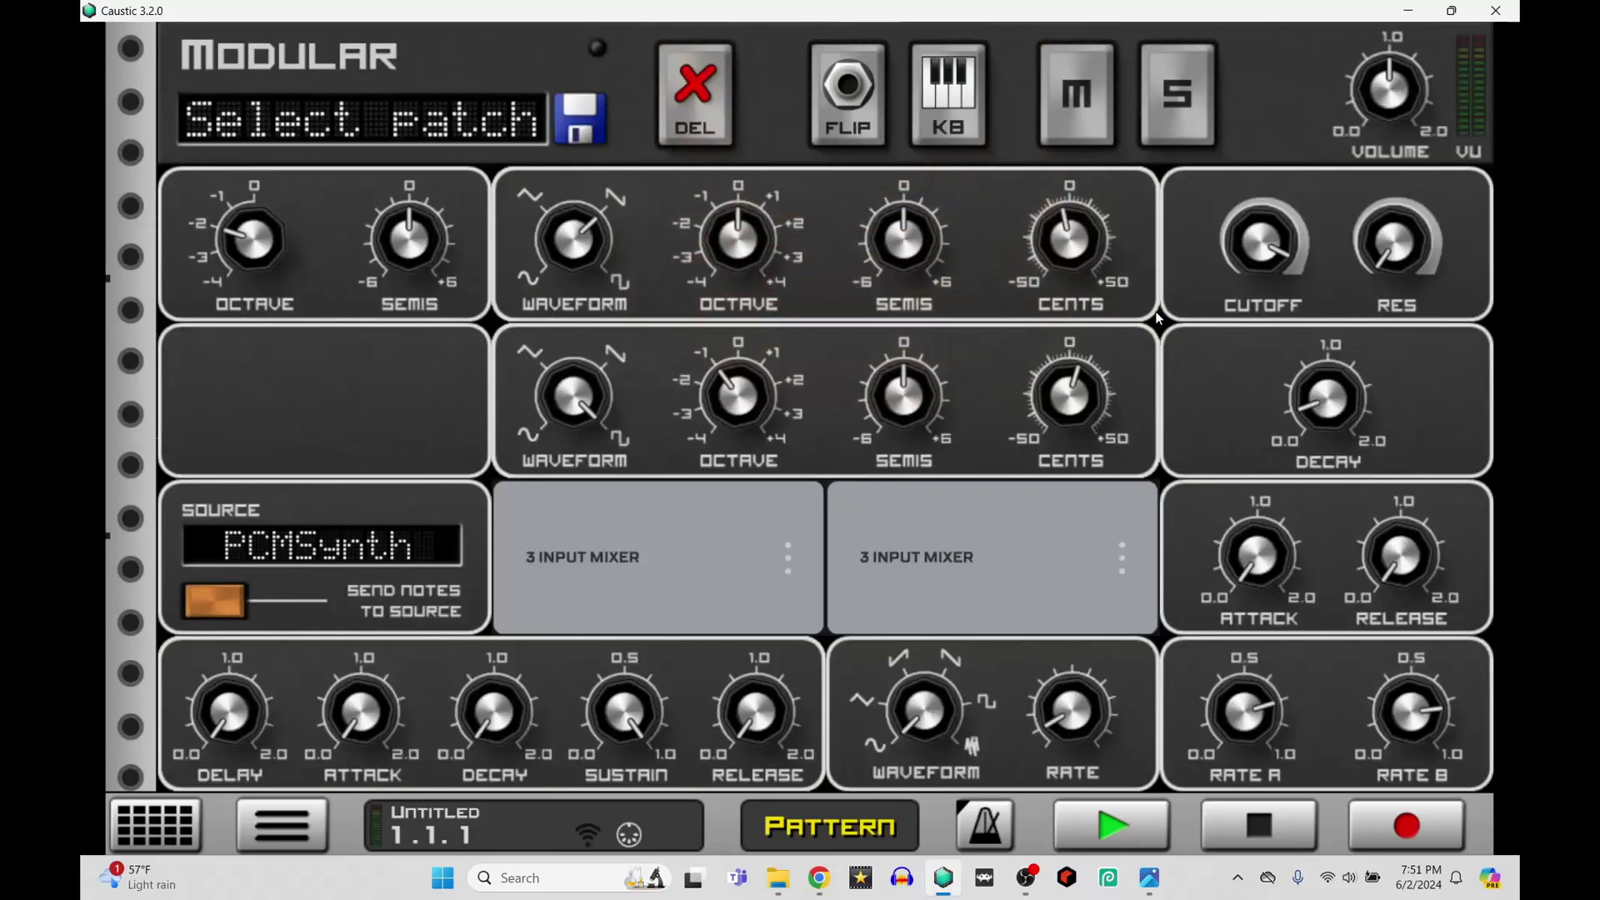
pyautogui.moveTo(1266, 573)
pyautogui.mouseDown()
pyautogui.moveTo(1290, 542)
pyautogui.moveTo(1284, 569)
pyautogui.mouseUp()
pyautogui.click(848, 95)
# Cable the LFO output to both oscillators' pitch inputs
pyautogui.moveTo(1448, 599)
pyautogui.mouseDown()
pyautogui.moveTo(1216, 294)
pyautogui.moveTo(1471, 603)
pyautogui.mouseUp()
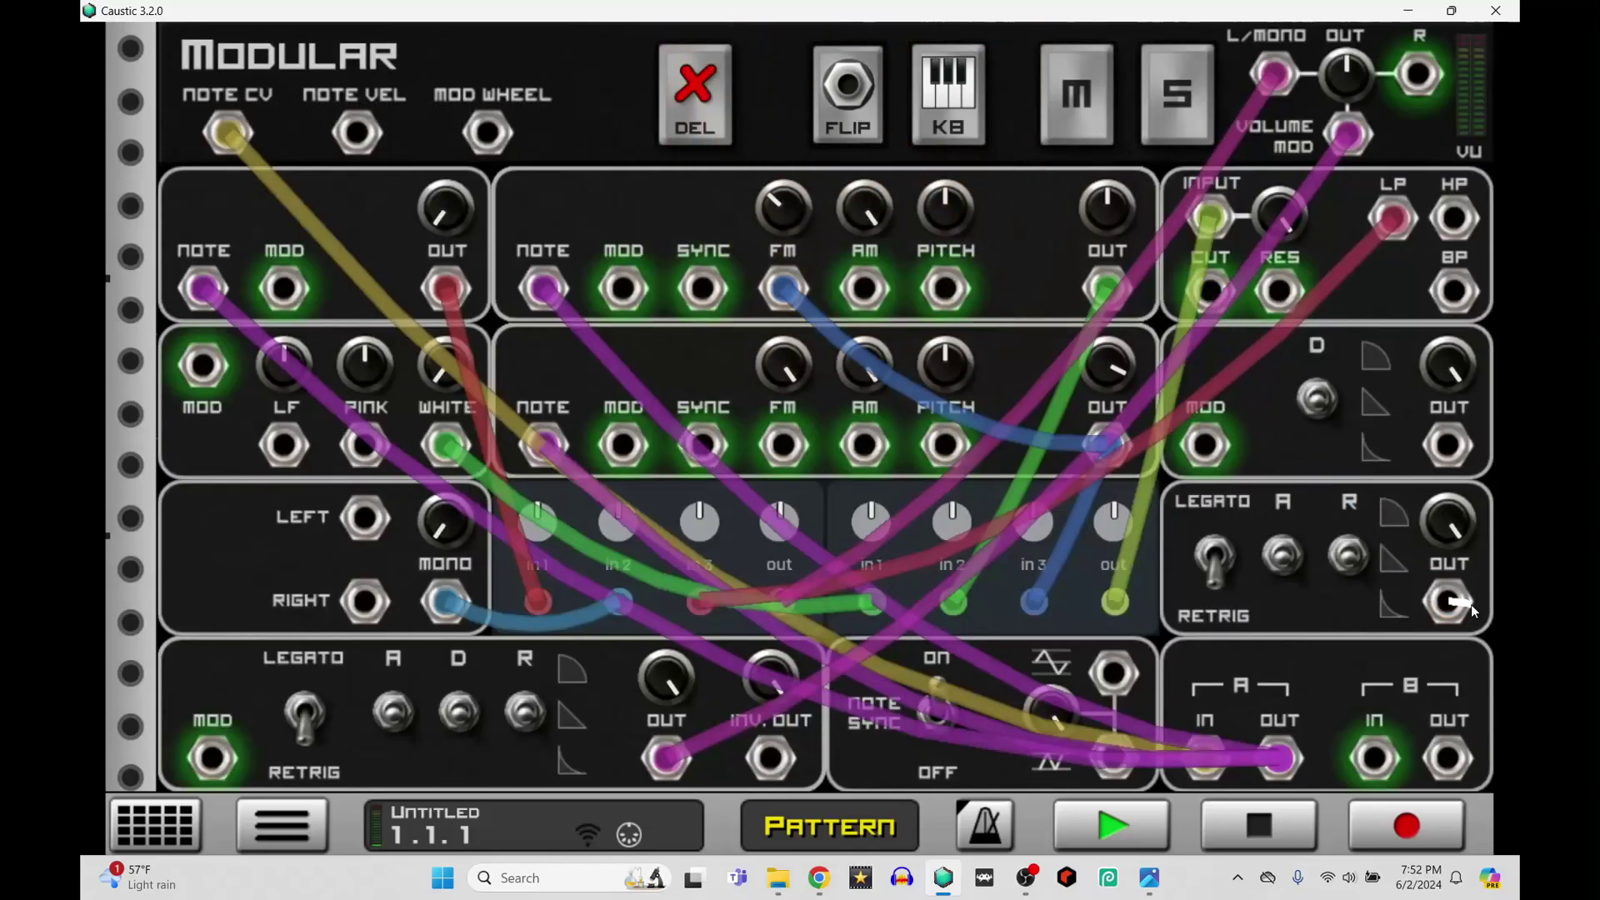
pyautogui.click(873, 112)
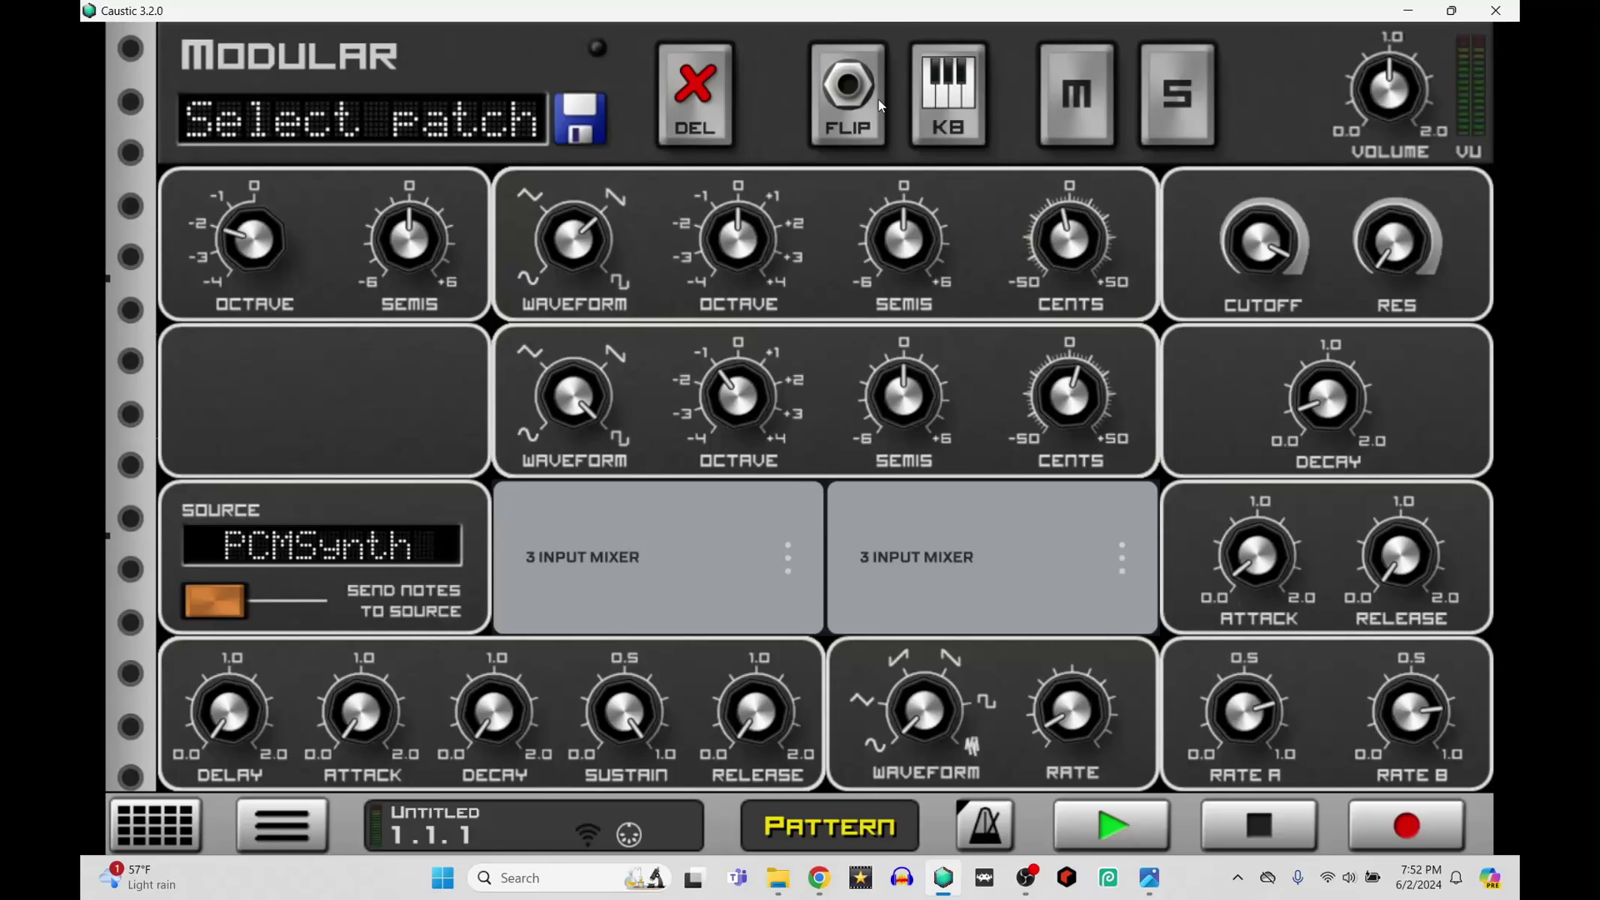
pyautogui.click(858, 104)
pyautogui.moveTo(1100, 753); pyautogui.dragTo(946, 289)
pyautogui.moveTo(1103, 752); pyautogui.dragTo(946, 446)
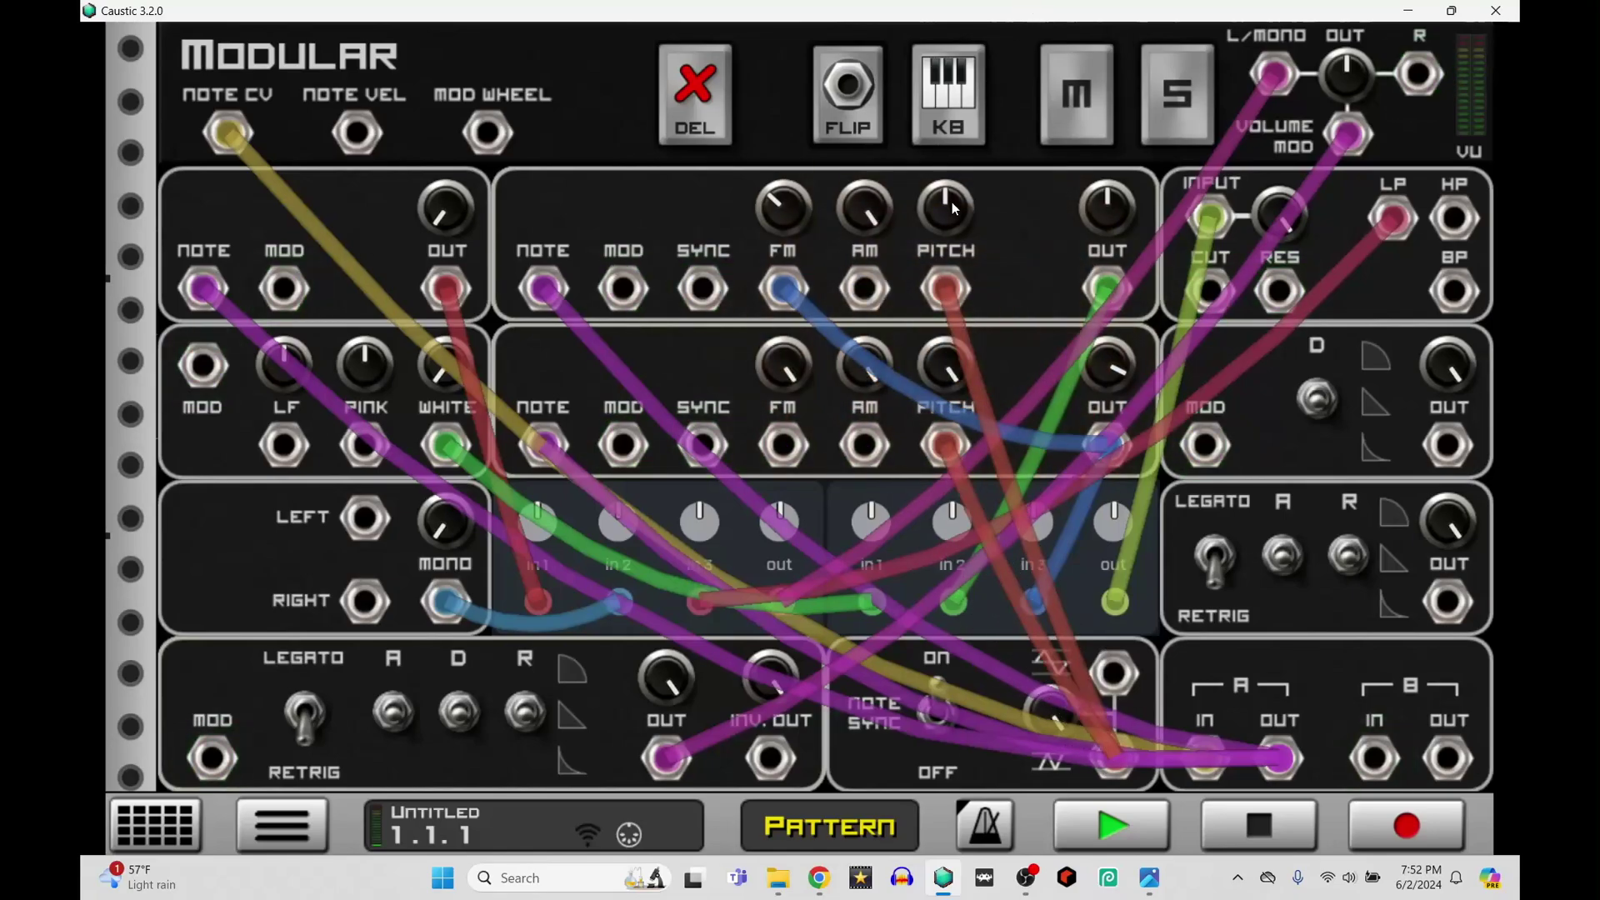
# Speed up the LFO rate, change its waveform, and remove the LFO-to-pitch cable on the top oscillator
pyautogui.click(849, 100)
pyautogui.moveTo(1106, 711); pyautogui.dragTo(1120, 554)
pyautogui.moveTo(919, 728); pyautogui.dragTo(933, 662)
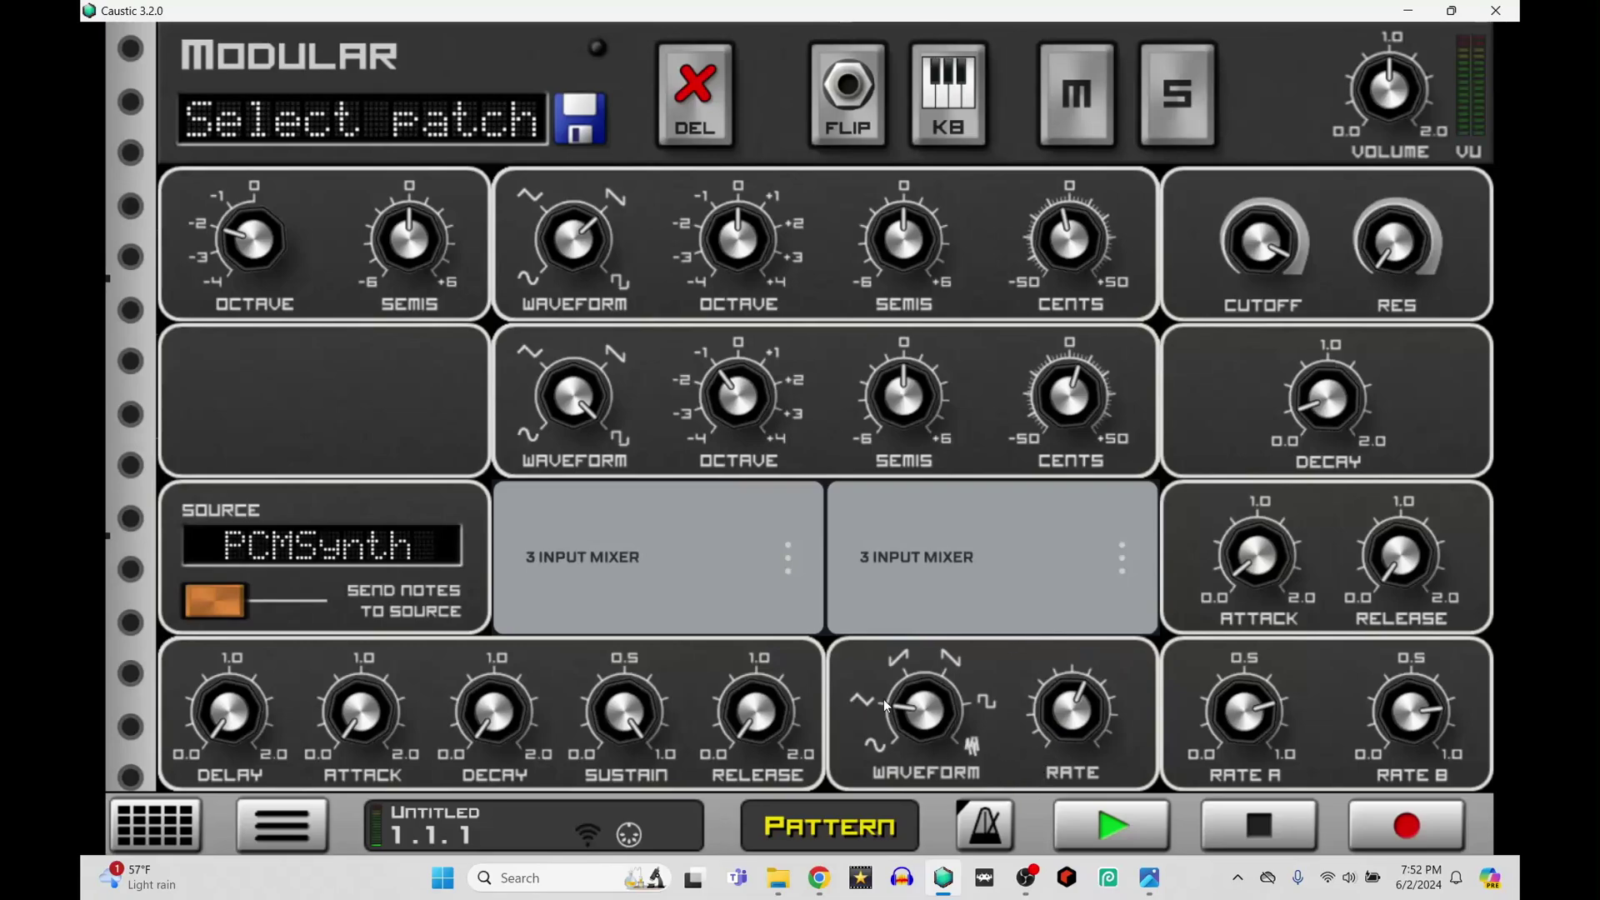
pyautogui.moveTo(1062, 707); pyautogui.dragTo(1132, 586)
pyautogui.click(847, 95)
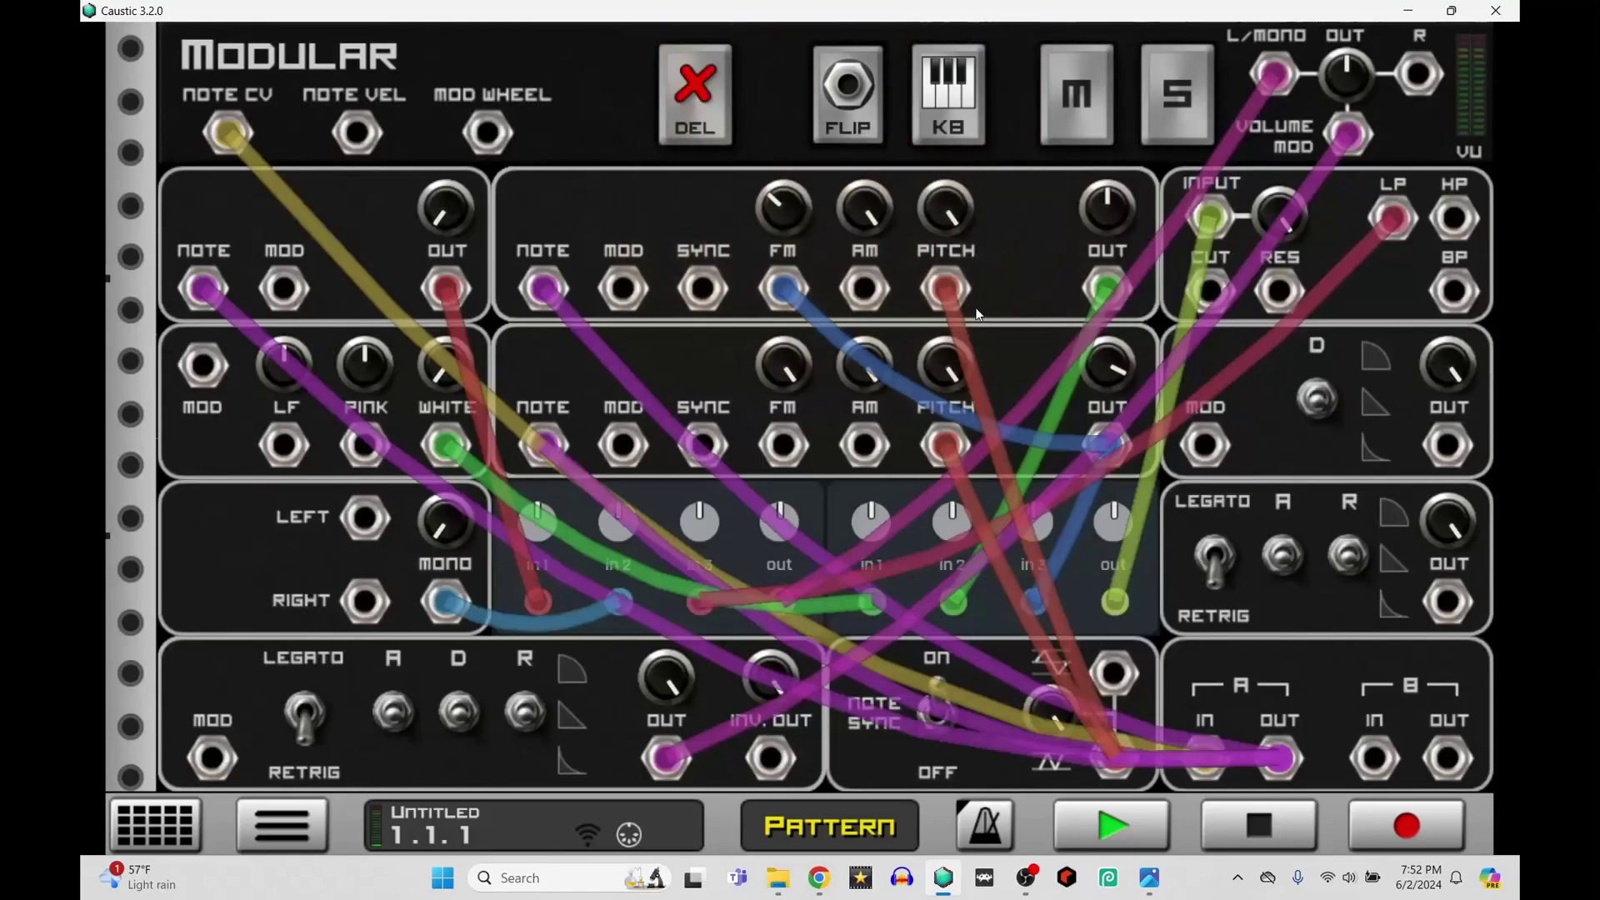
pyautogui.moveTo(941, 446); pyautogui.dragTo(1120, 758)
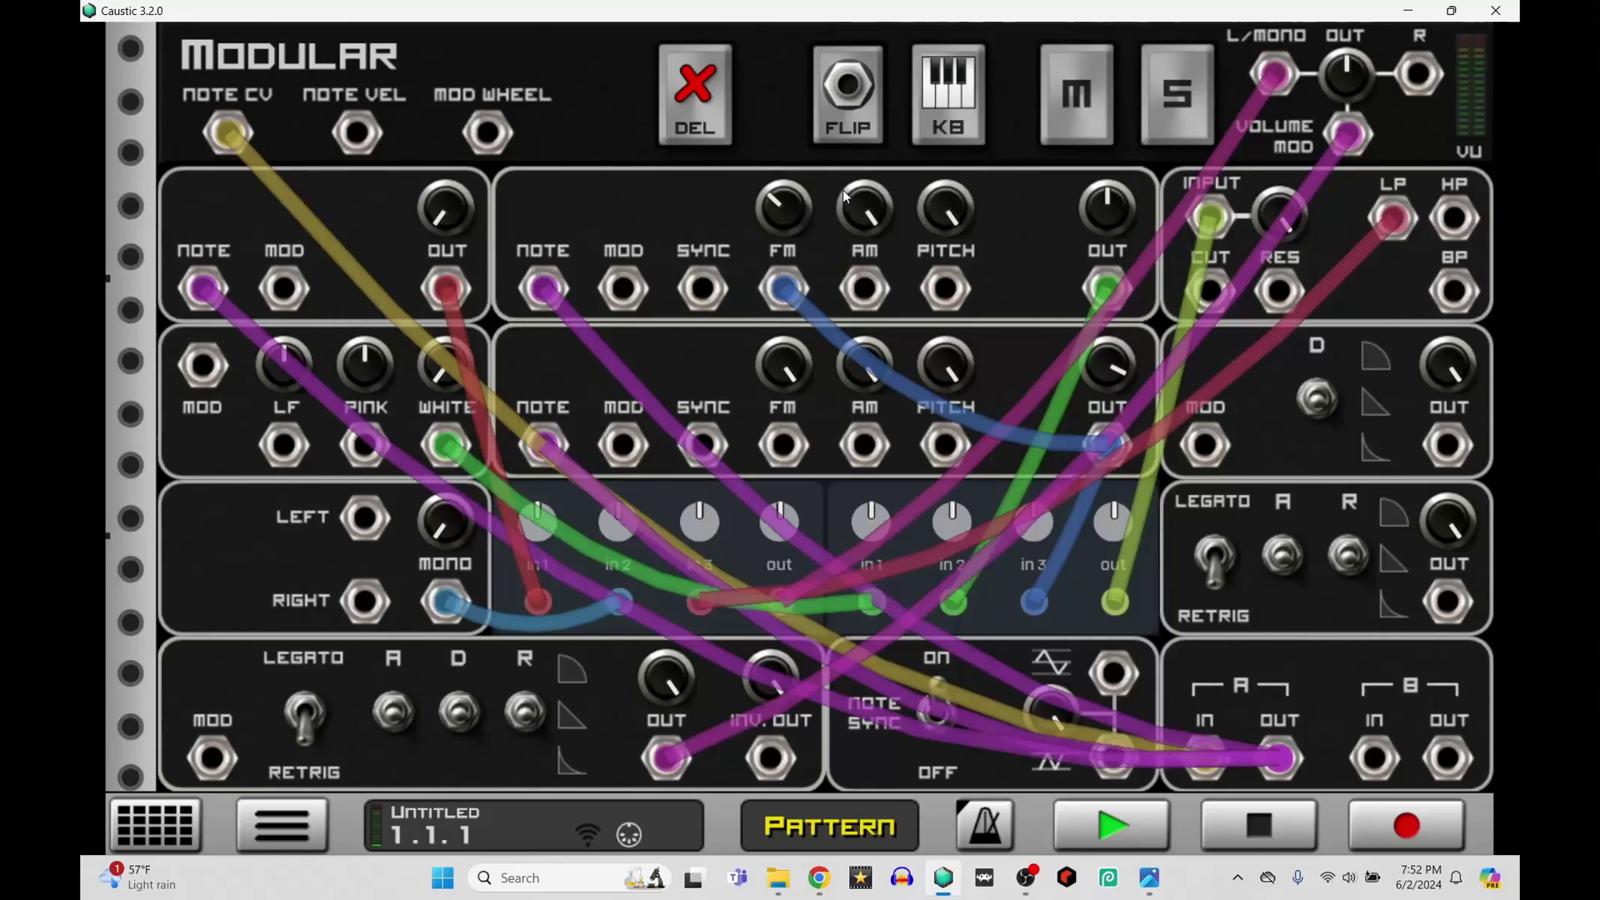
# Reorder the rack so PCMSynth is first and the Modular machine second
pyautogui.click(184, 832)
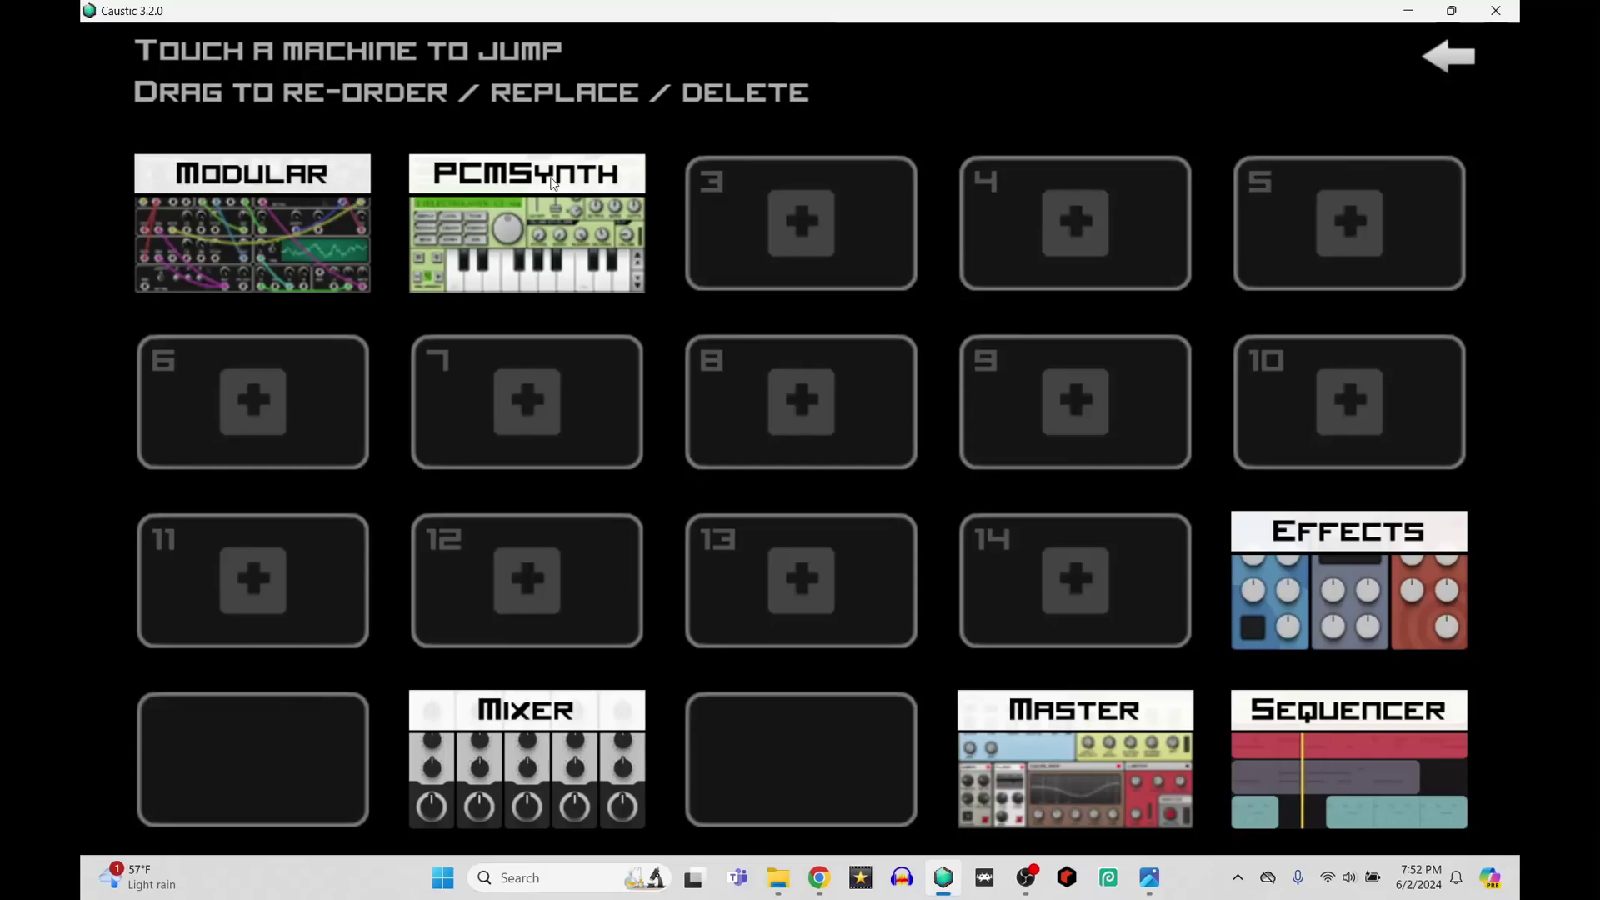
pyautogui.moveTo(208, 216); pyautogui.dragTo(733, 212)
pyautogui.moveTo(525, 208); pyautogui.dragTo(283, 206)
pyautogui.moveTo(831, 188); pyautogui.dragTo(548, 233)
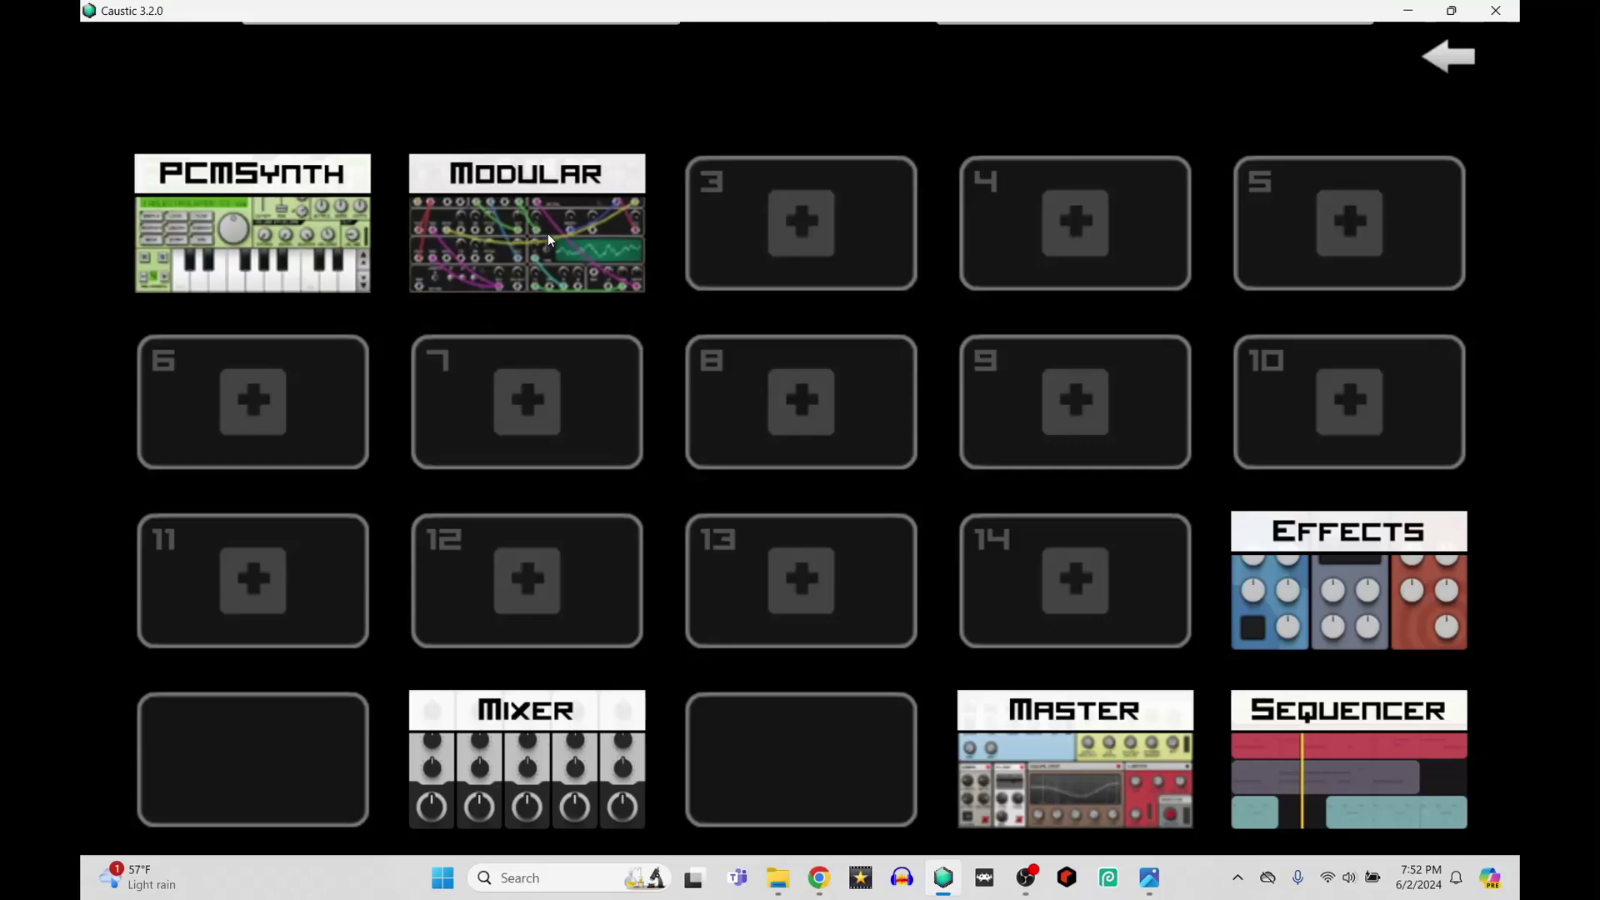
# Rename the Modular machine to '1'
pyautogui.click(519, 264)
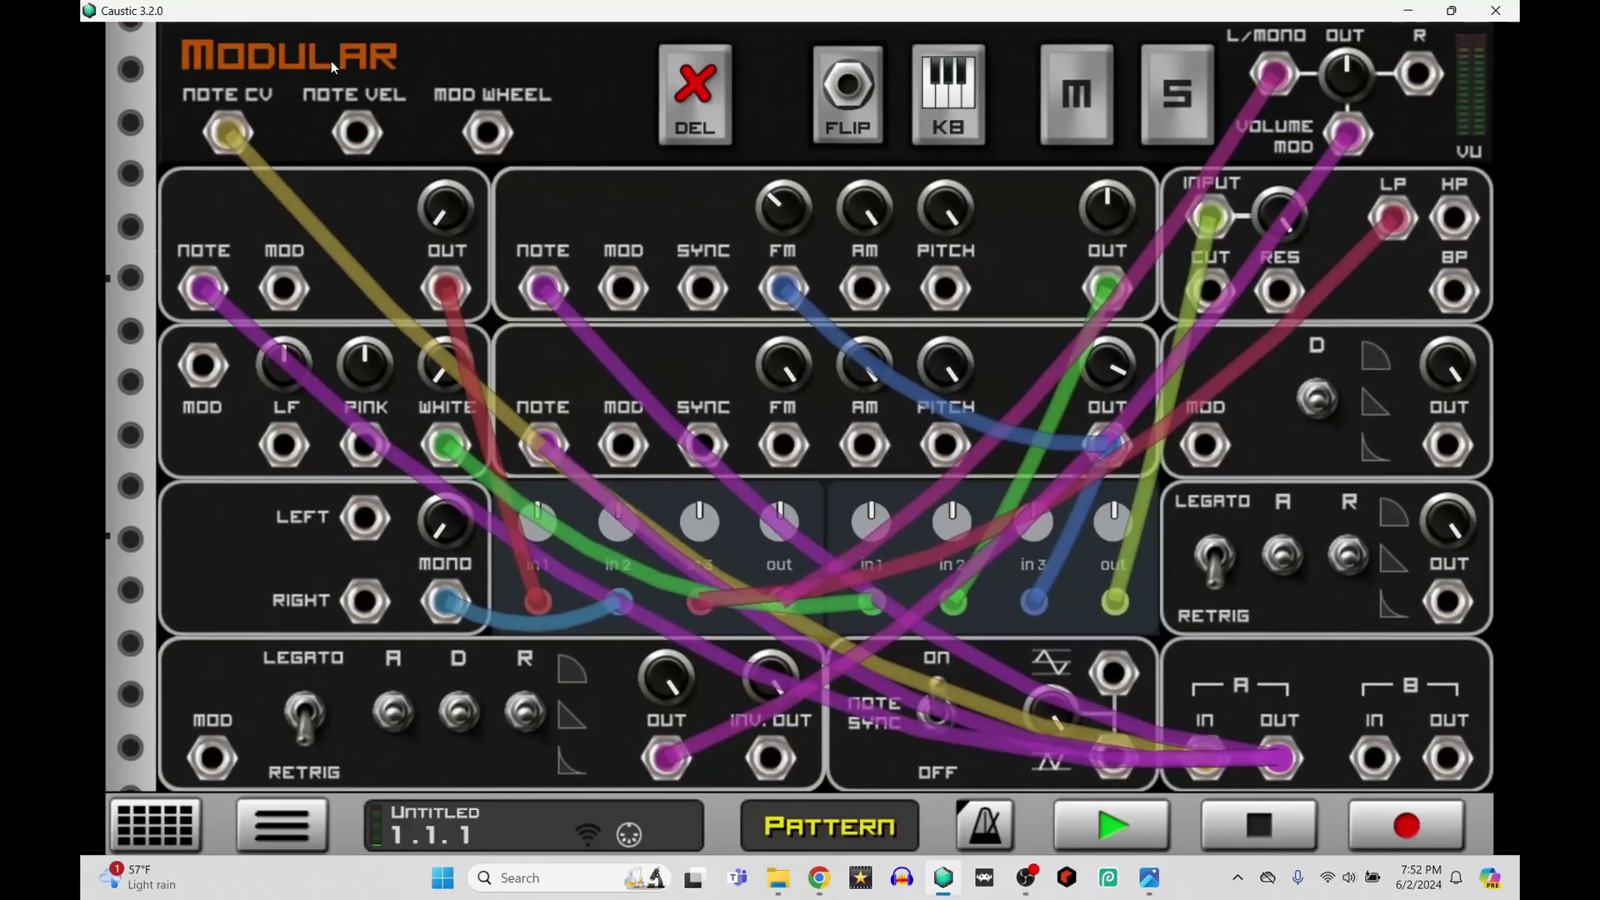
pyautogui.click(332, 62)
pyautogui.write('1')
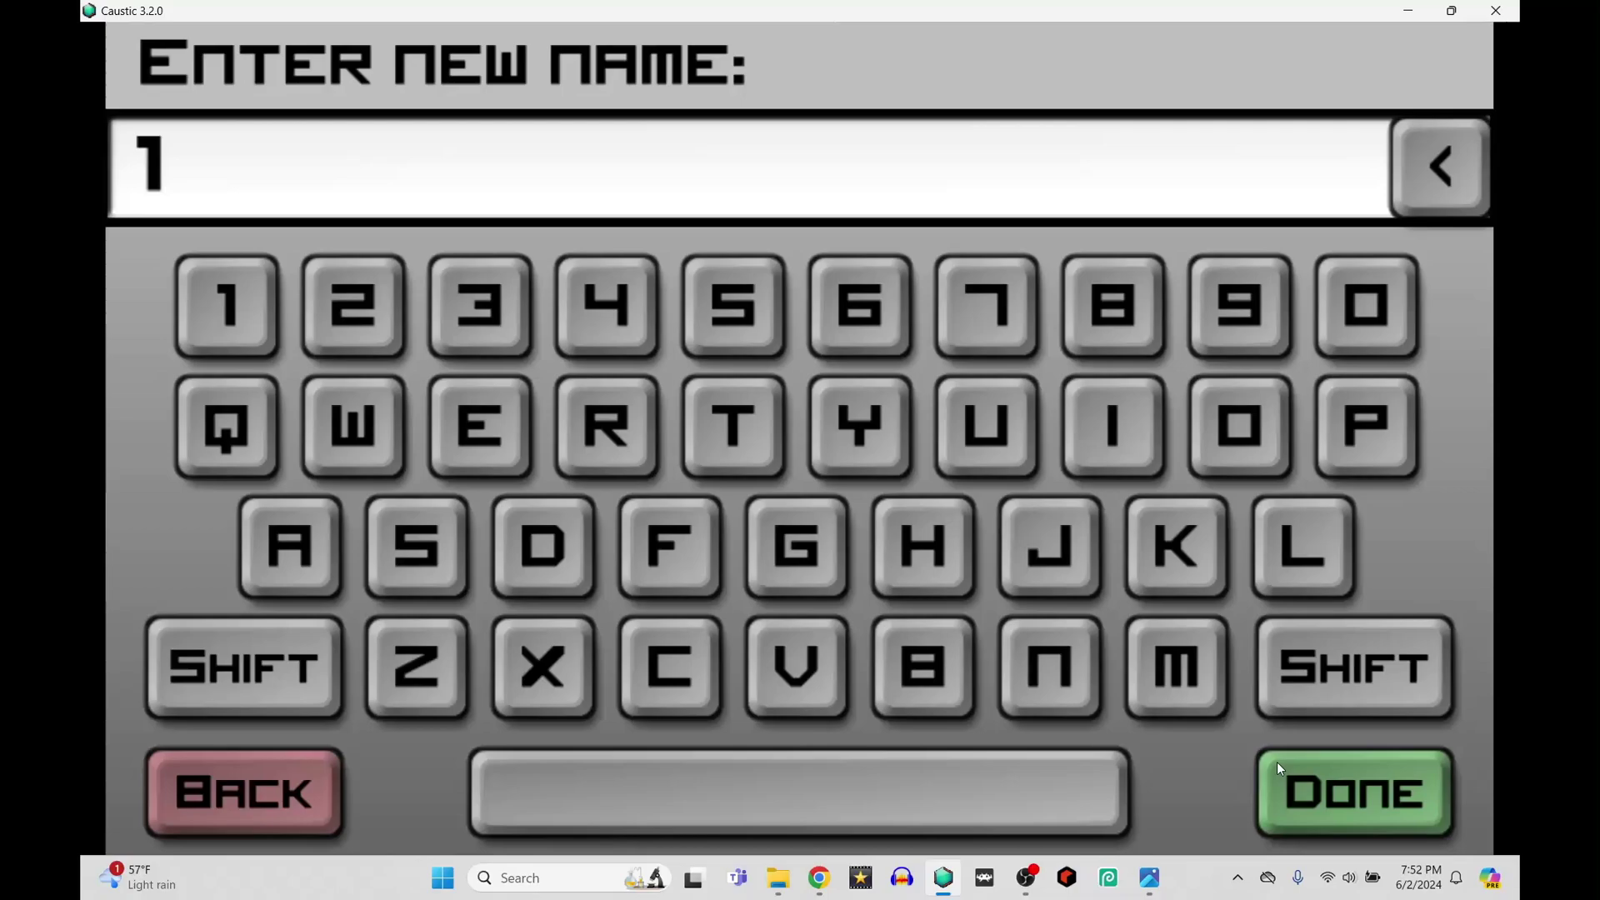
pyautogui.click(1281, 768)
# Add a new Modular machine in empty slot 3 and open its rack
pyautogui.click(155, 825)
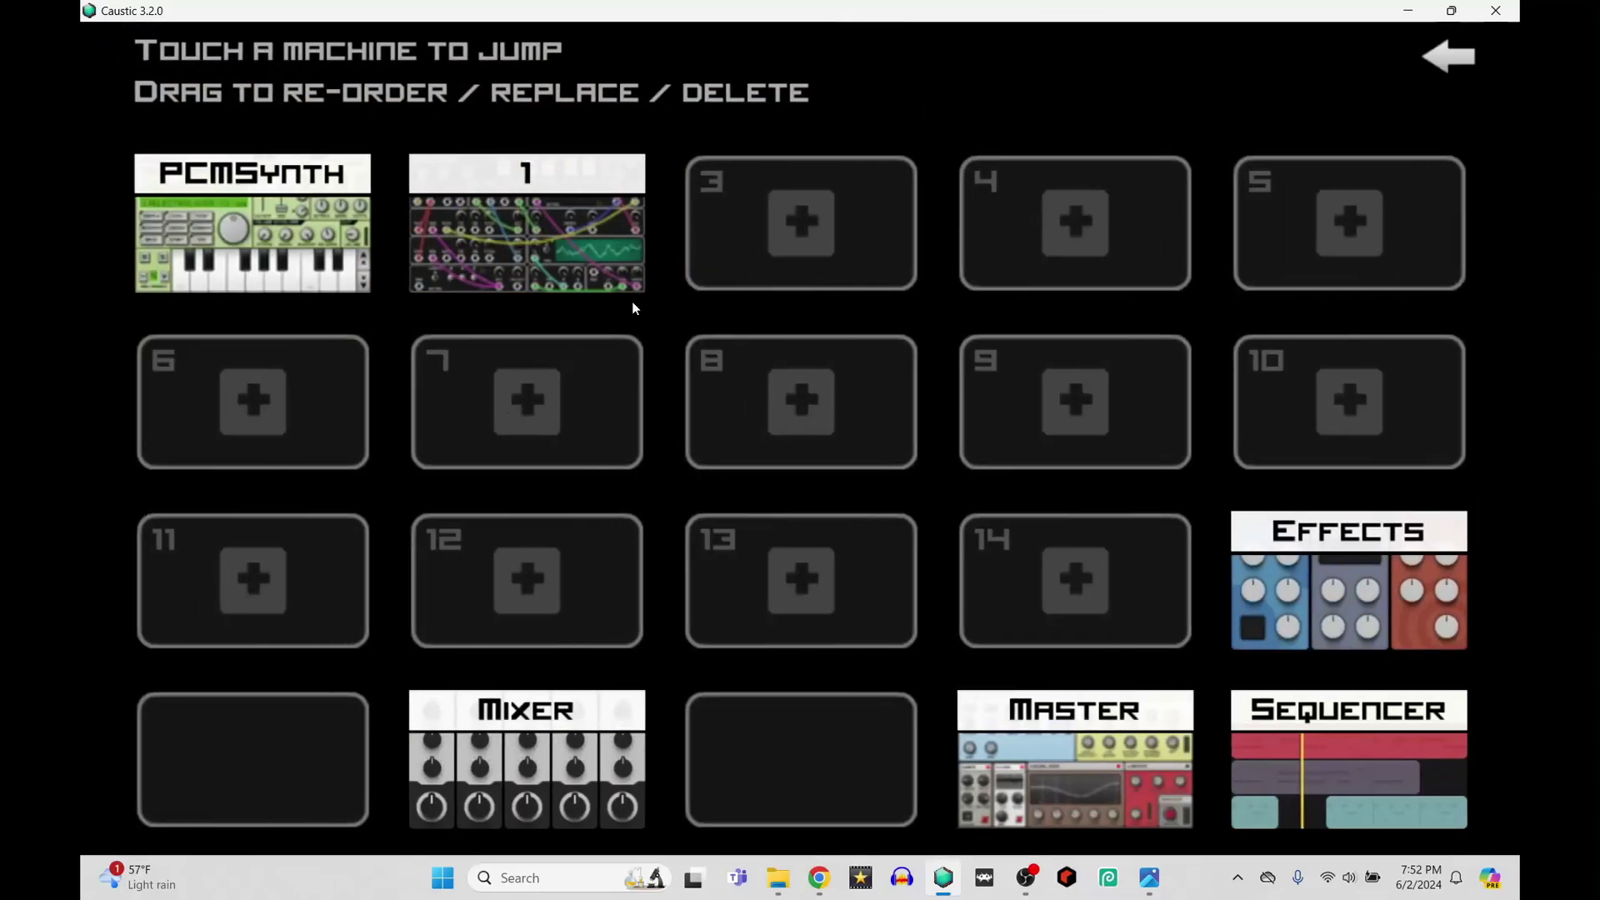
pyautogui.click(727, 253)
pyautogui.click(993, 448)
pyautogui.click(808, 190)
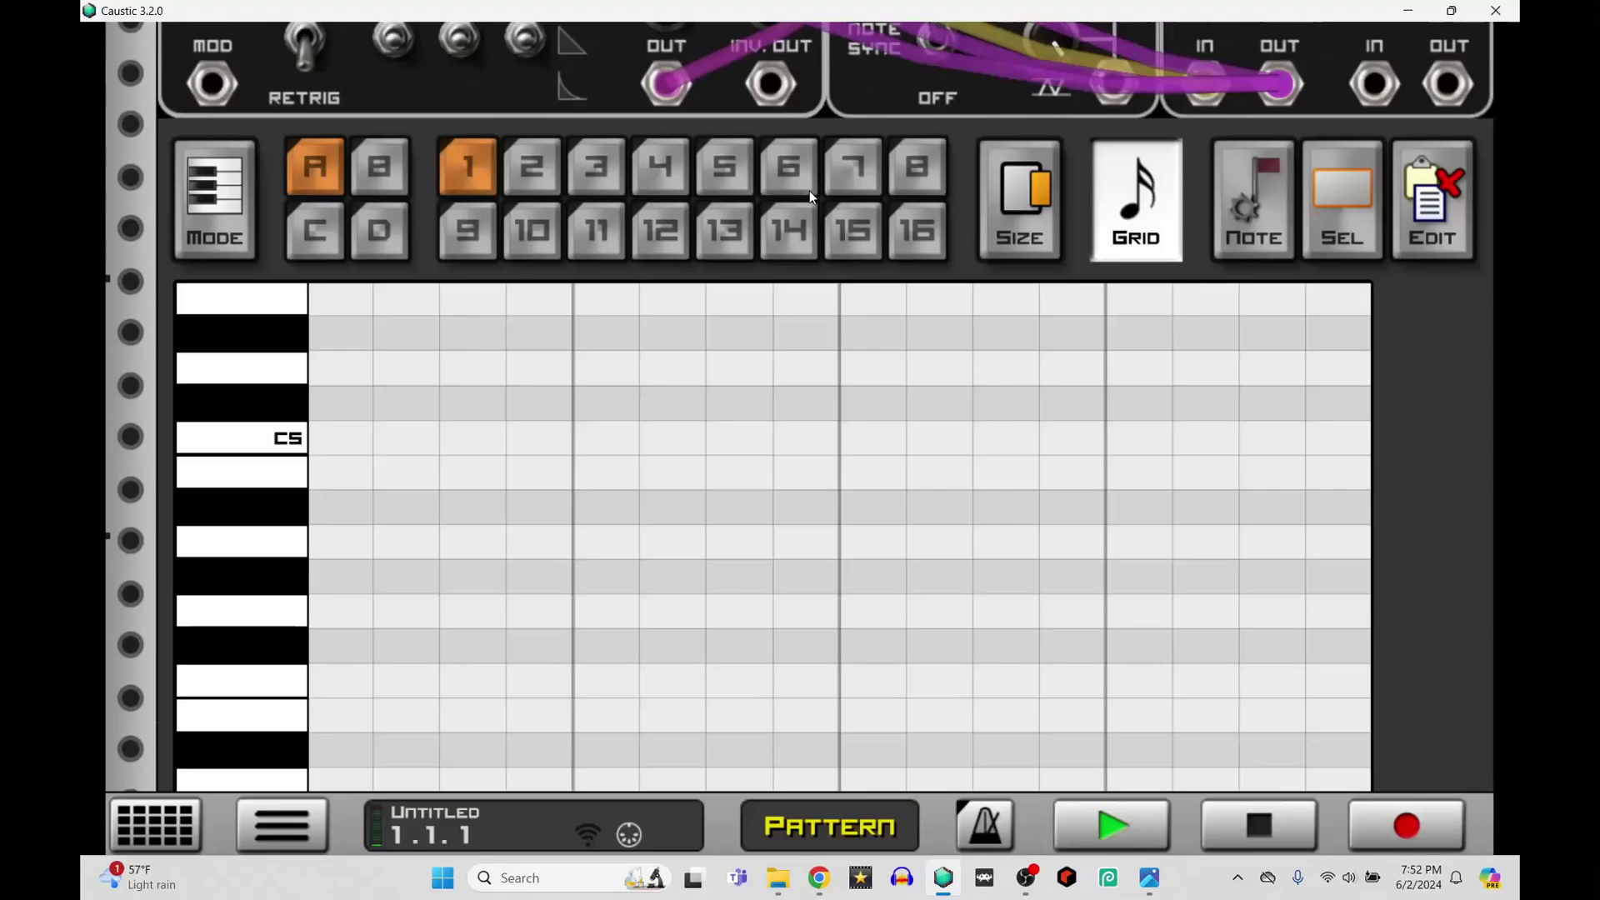
# Rename the new Modular machine to 'Fx'
pyautogui.click(352, 62)
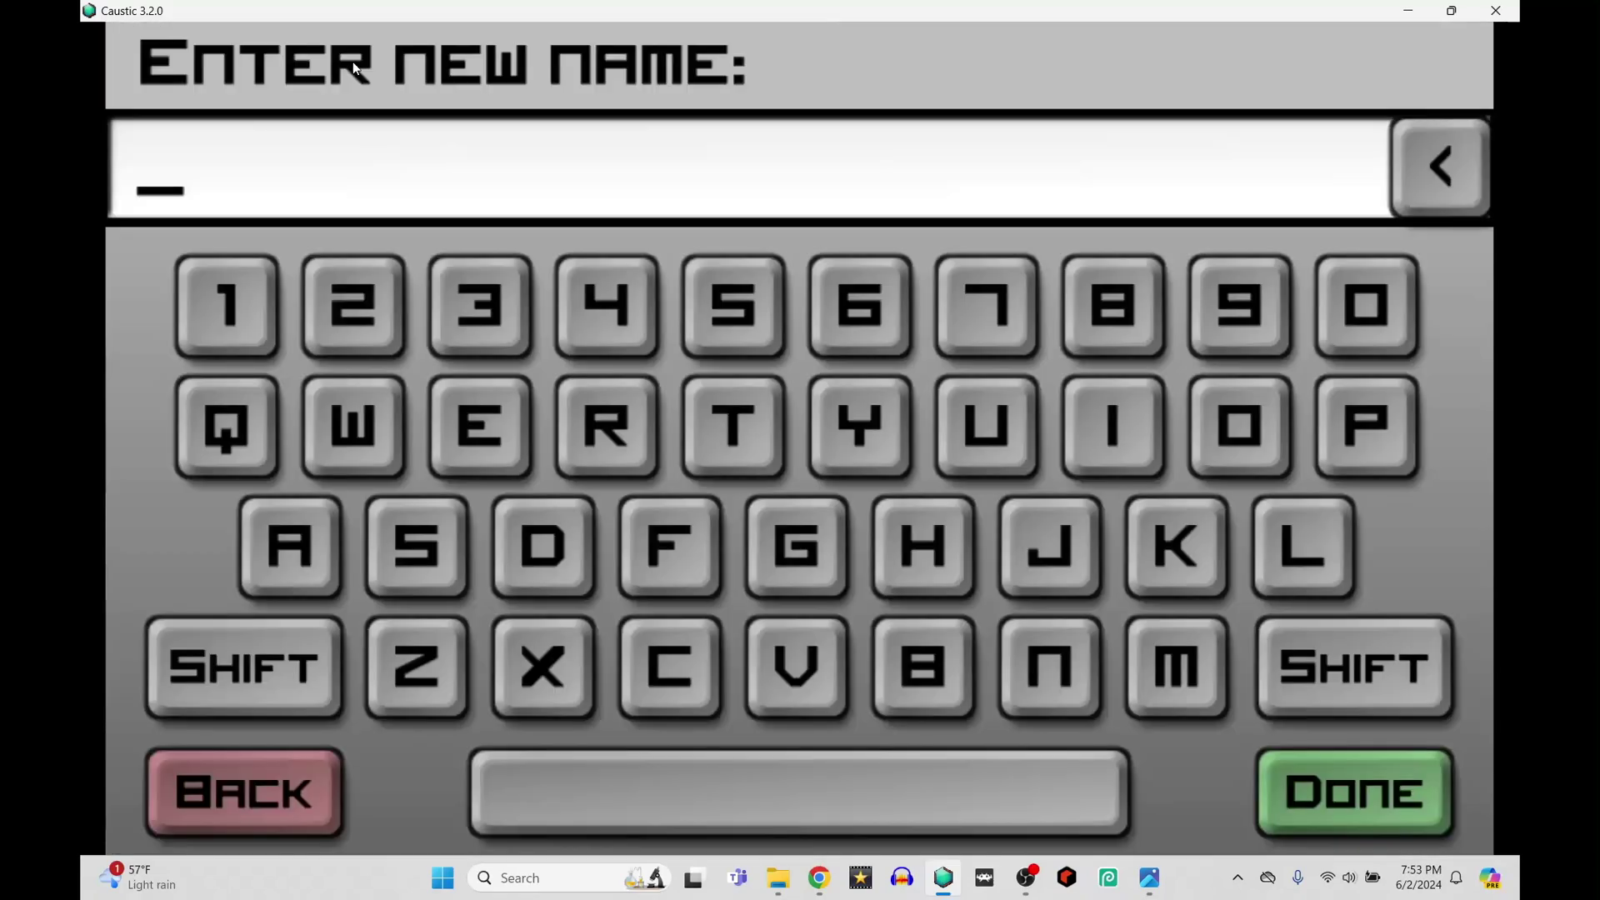
pyautogui.write('Fx')
pyautogui.press('Return')
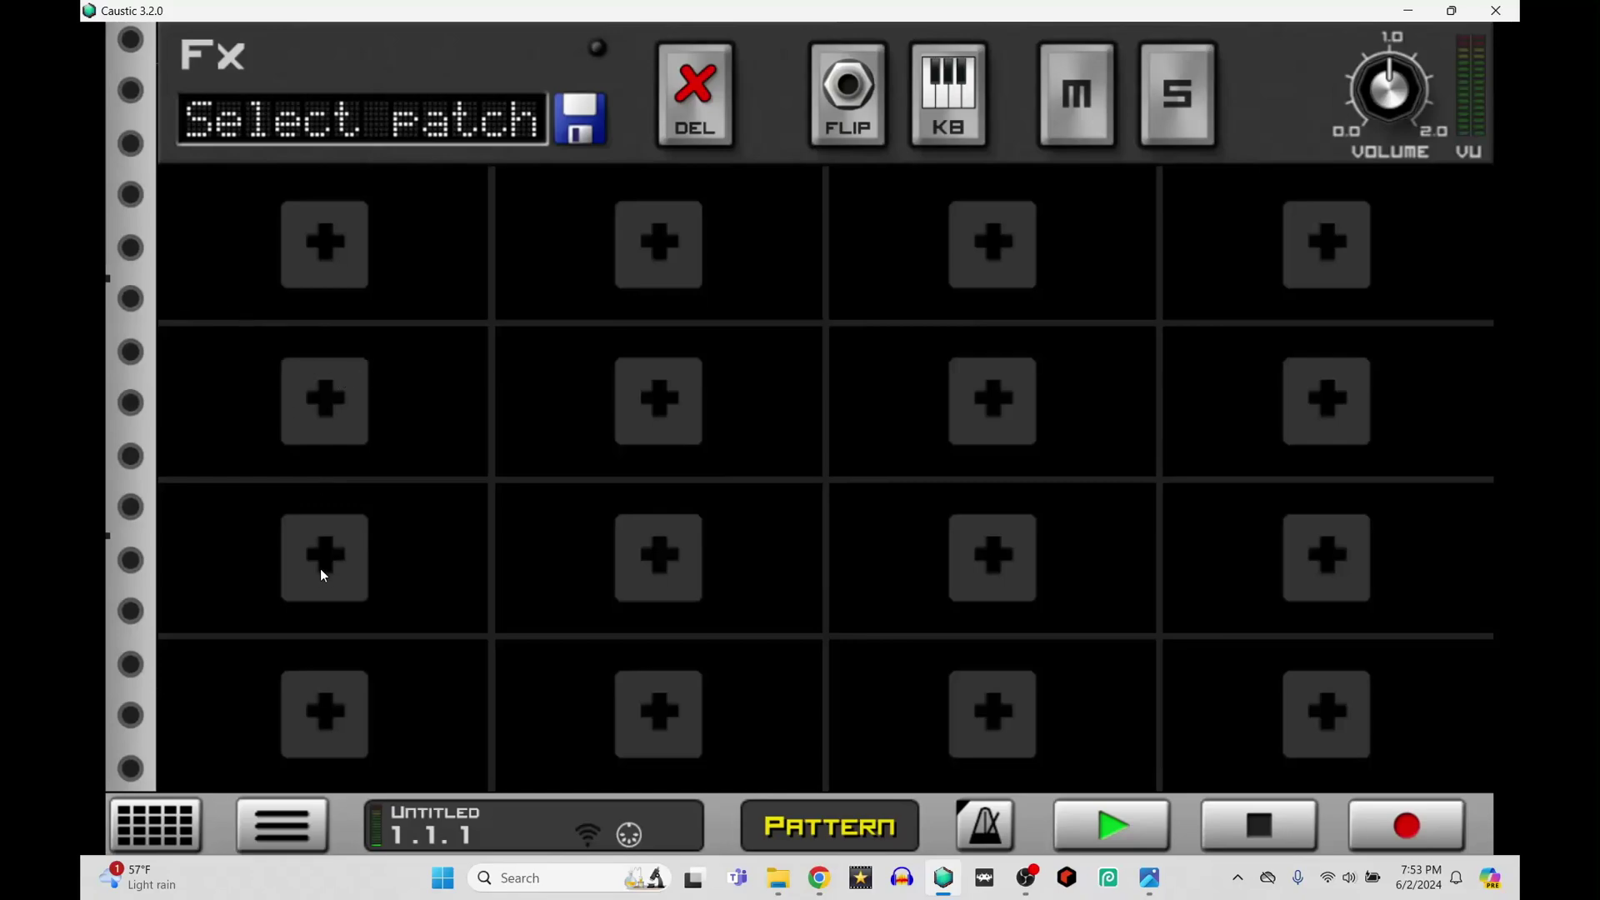
# Add a Machine Input module with Source set to 1 and Send Notes to Source enabled
pyautogui.click(255, 235)
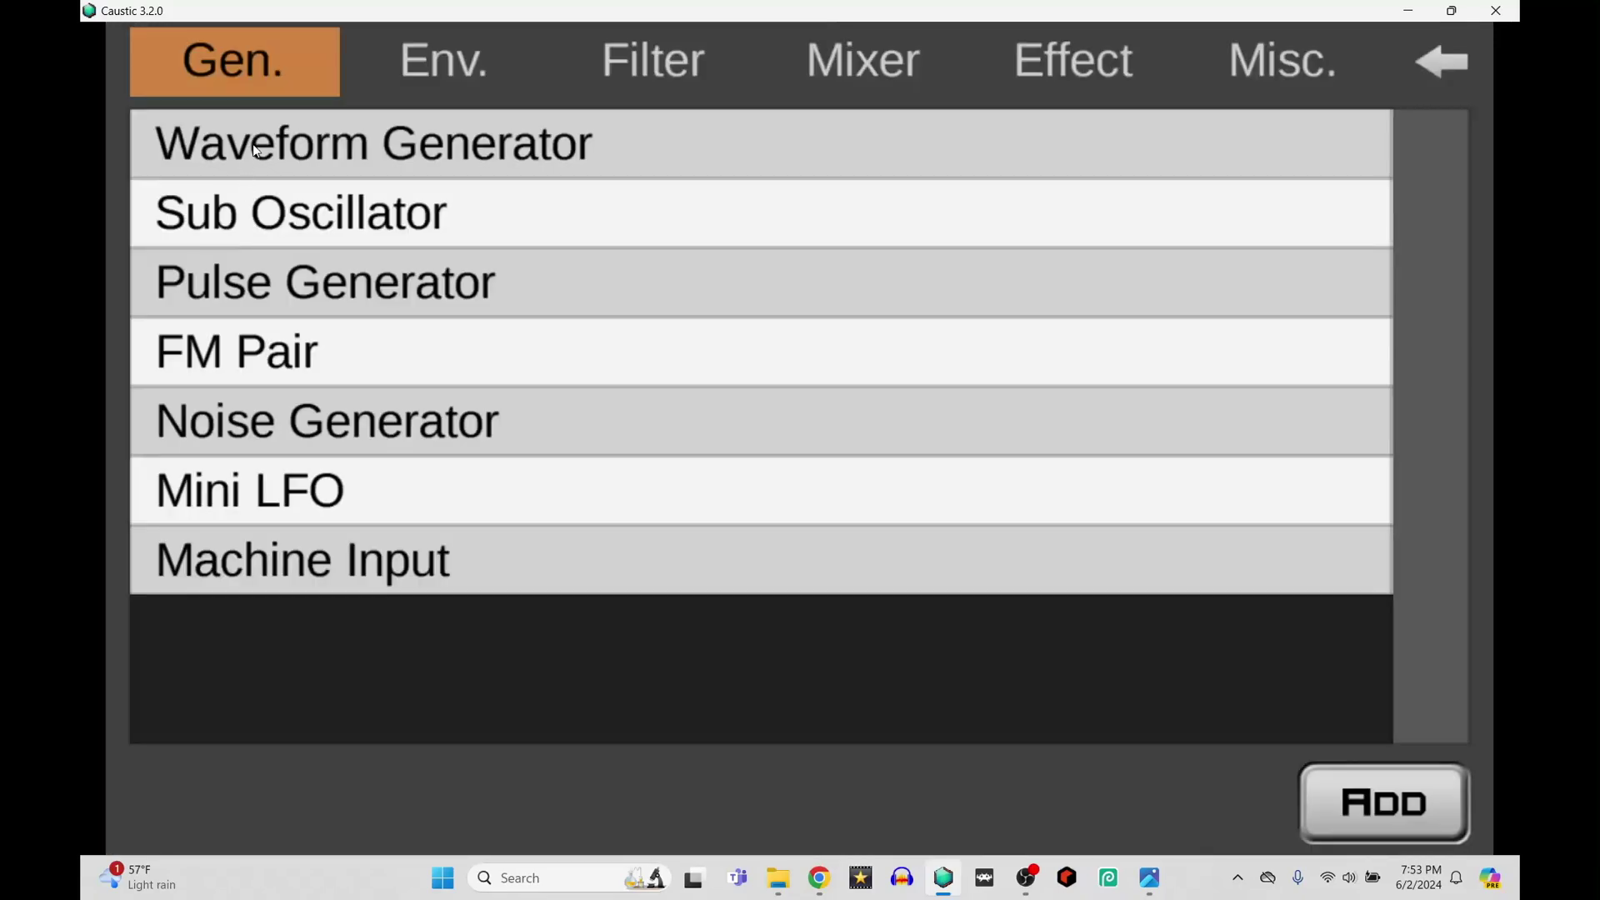
pyautogui.click(441, 583)
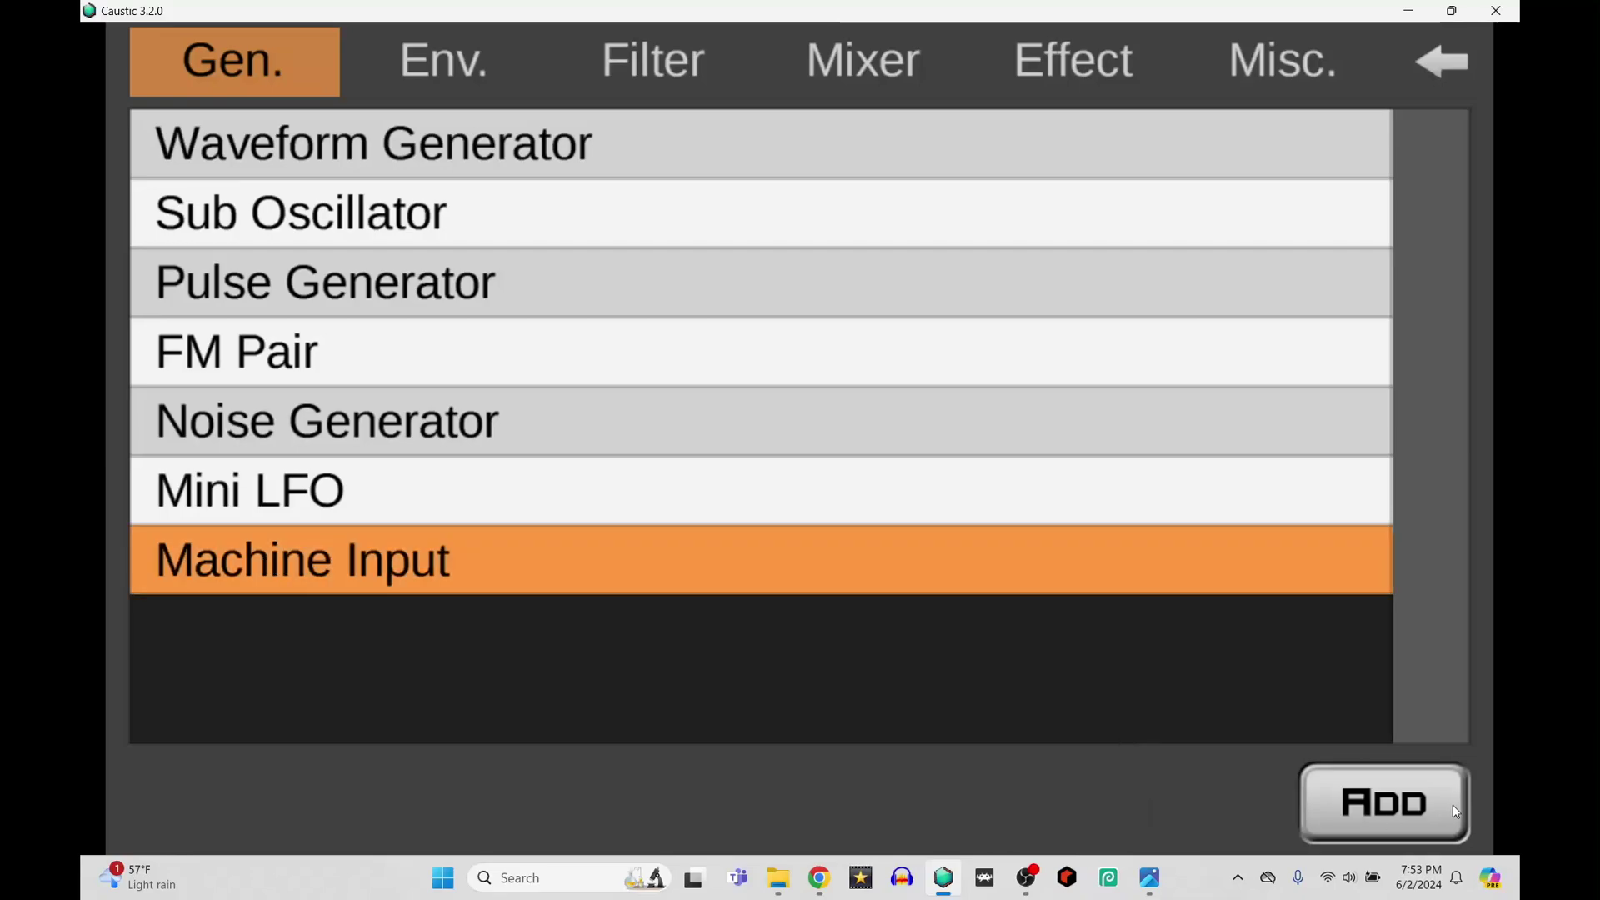
pyautogui.click(1452, 804)
pyautogui.click(330, 233)
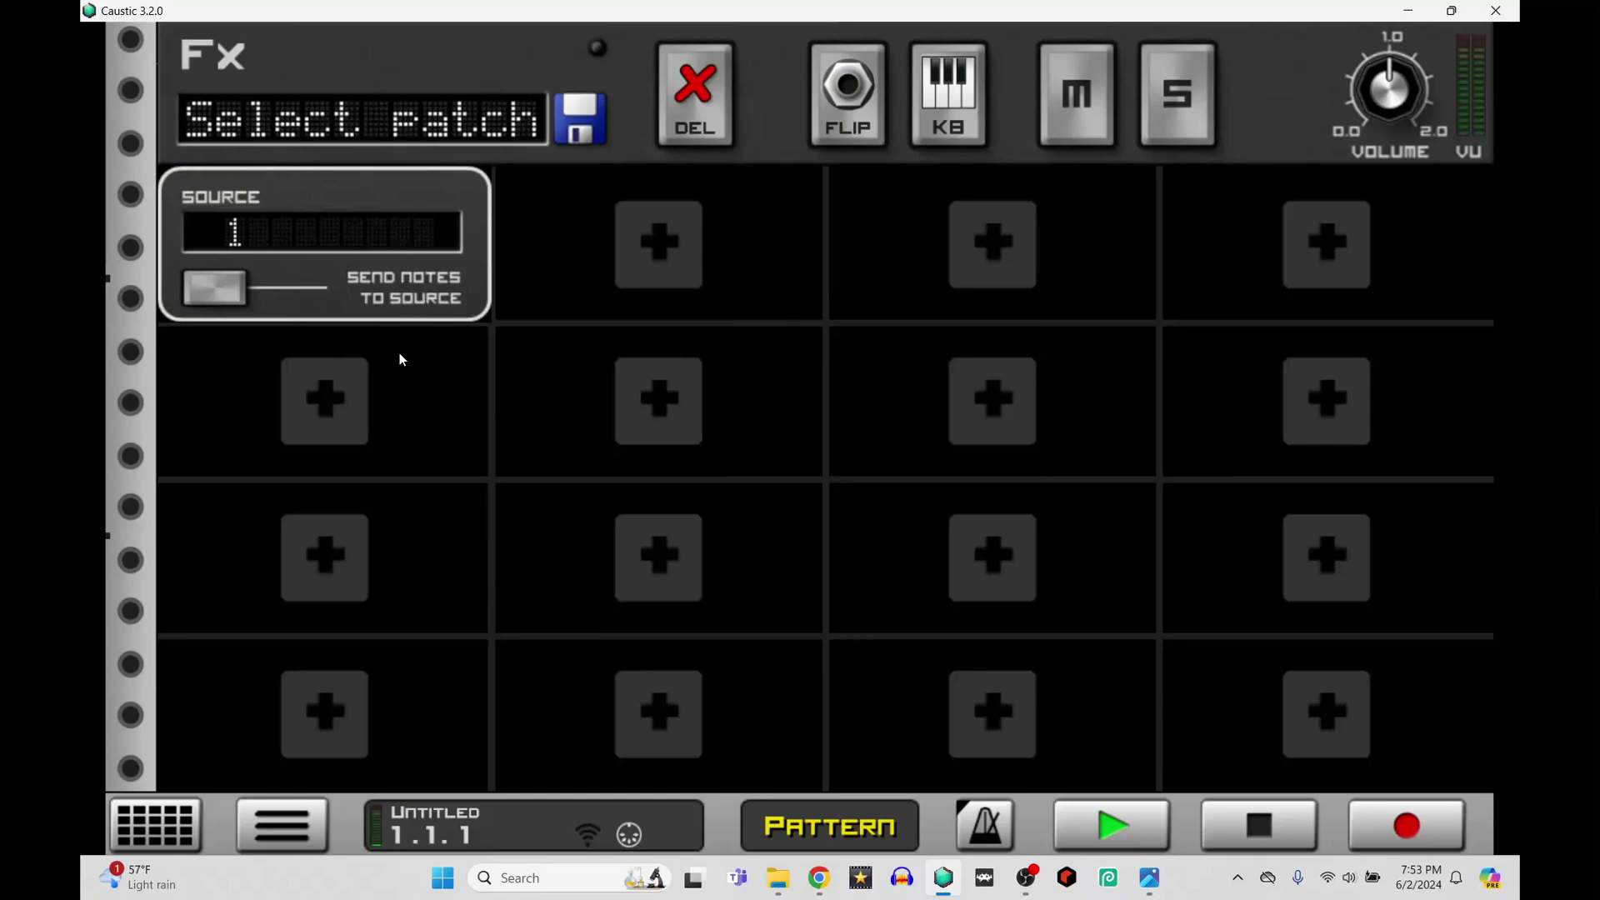
pyautogui.click(200, 288)
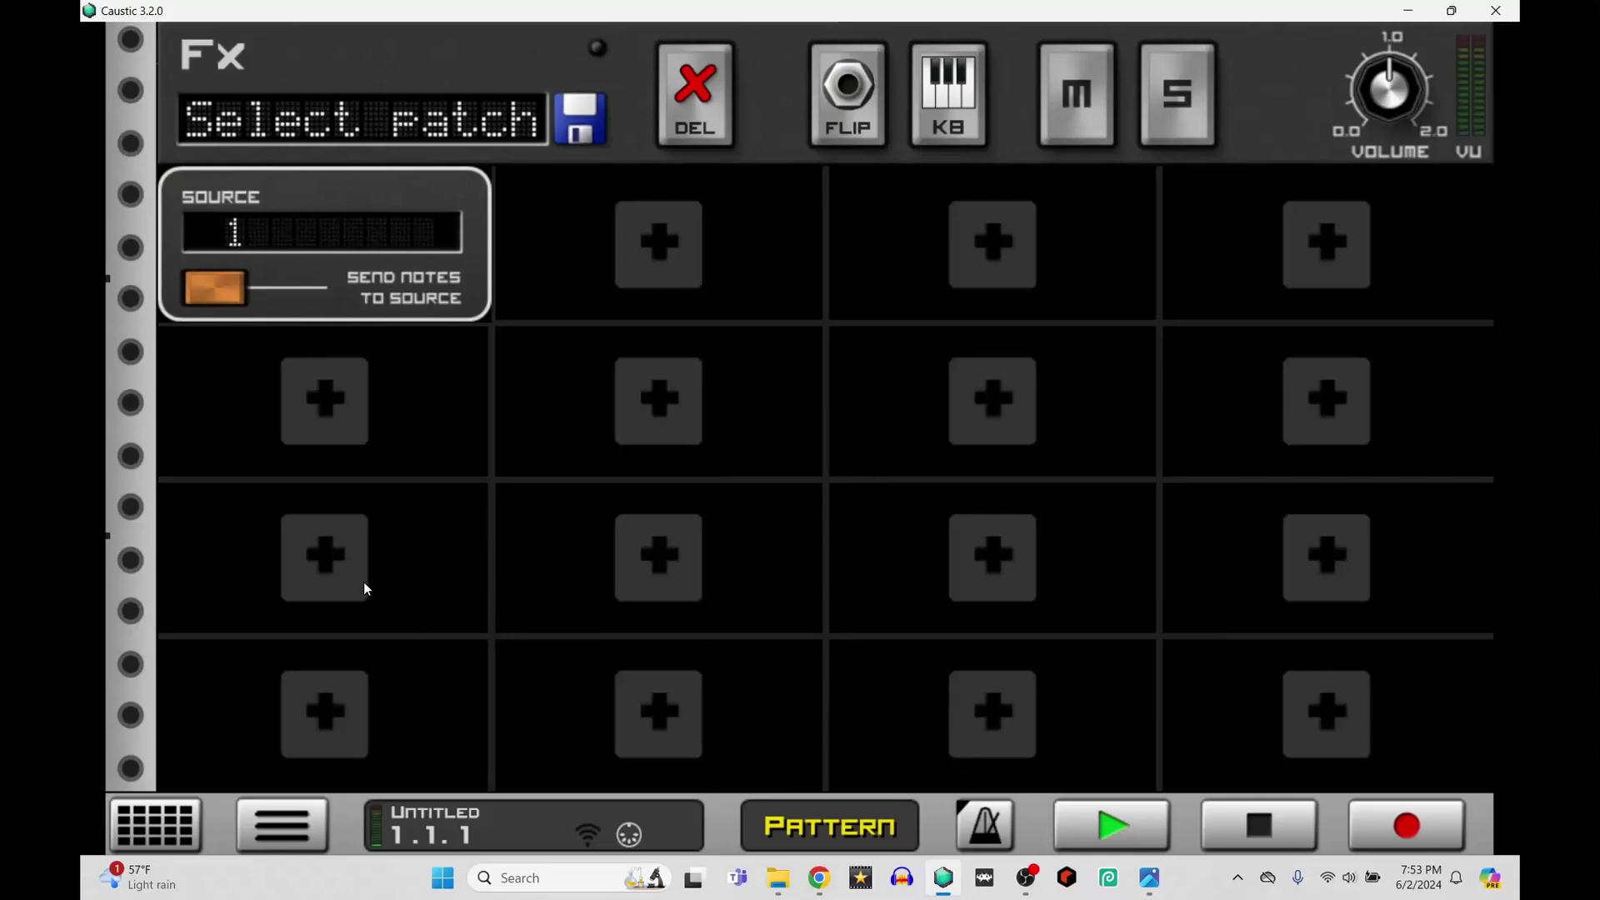
pyautogui.click(193, 818)
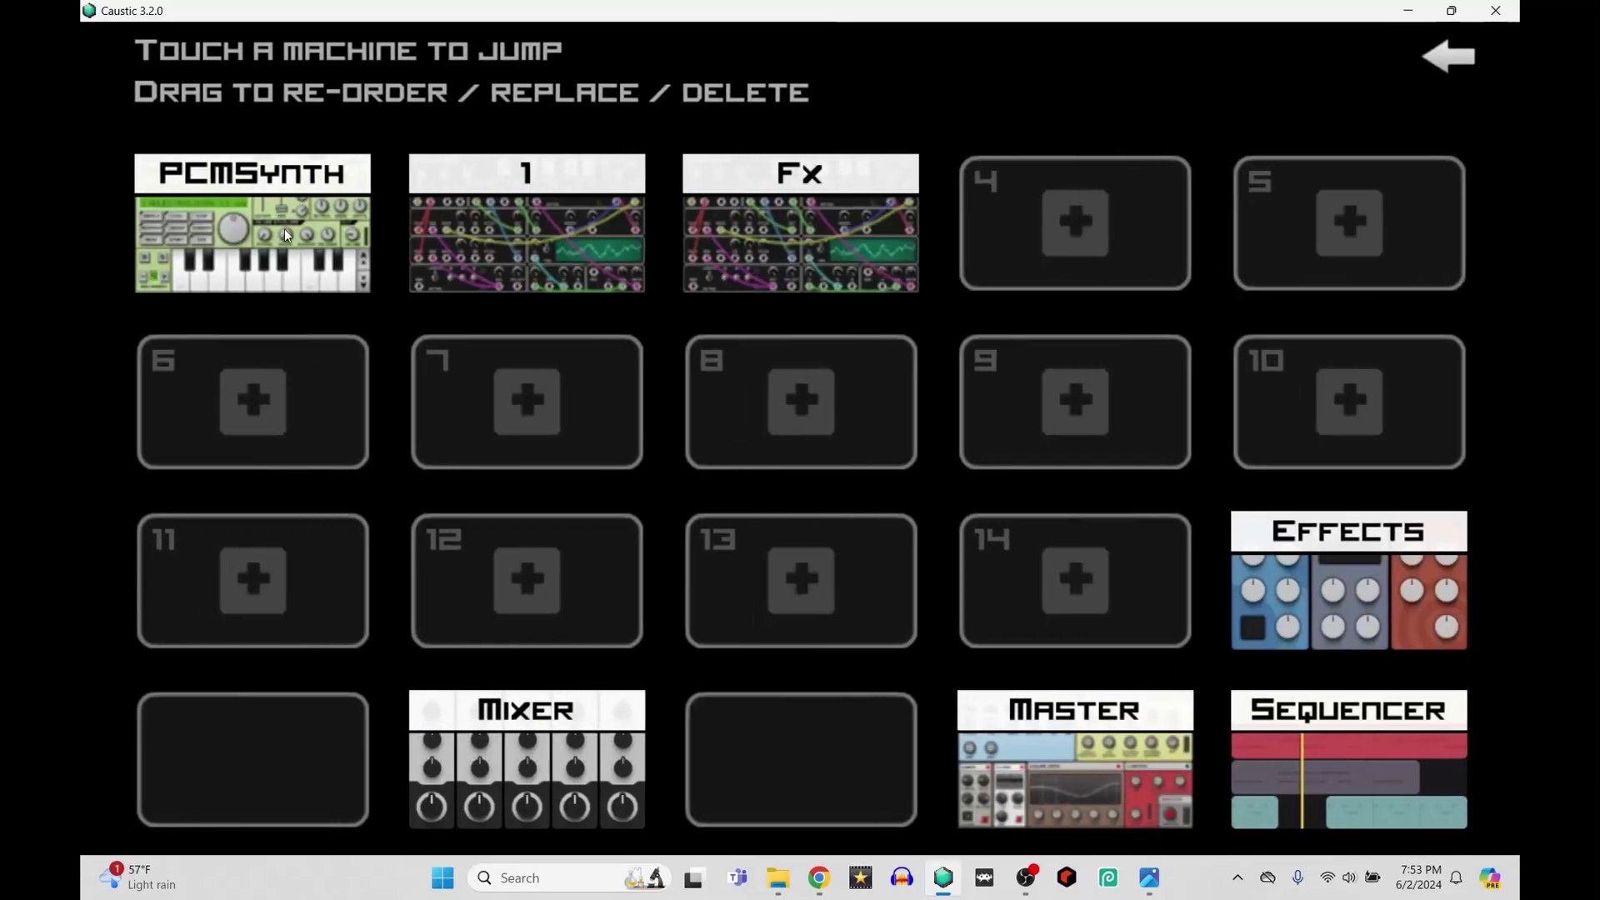
# Lower machine 1's volume in the Mixer, then open the Fx machine's add-module list
pyautogui.click(1447, 57)
pyautogui.scroll(-3, 768, 396)
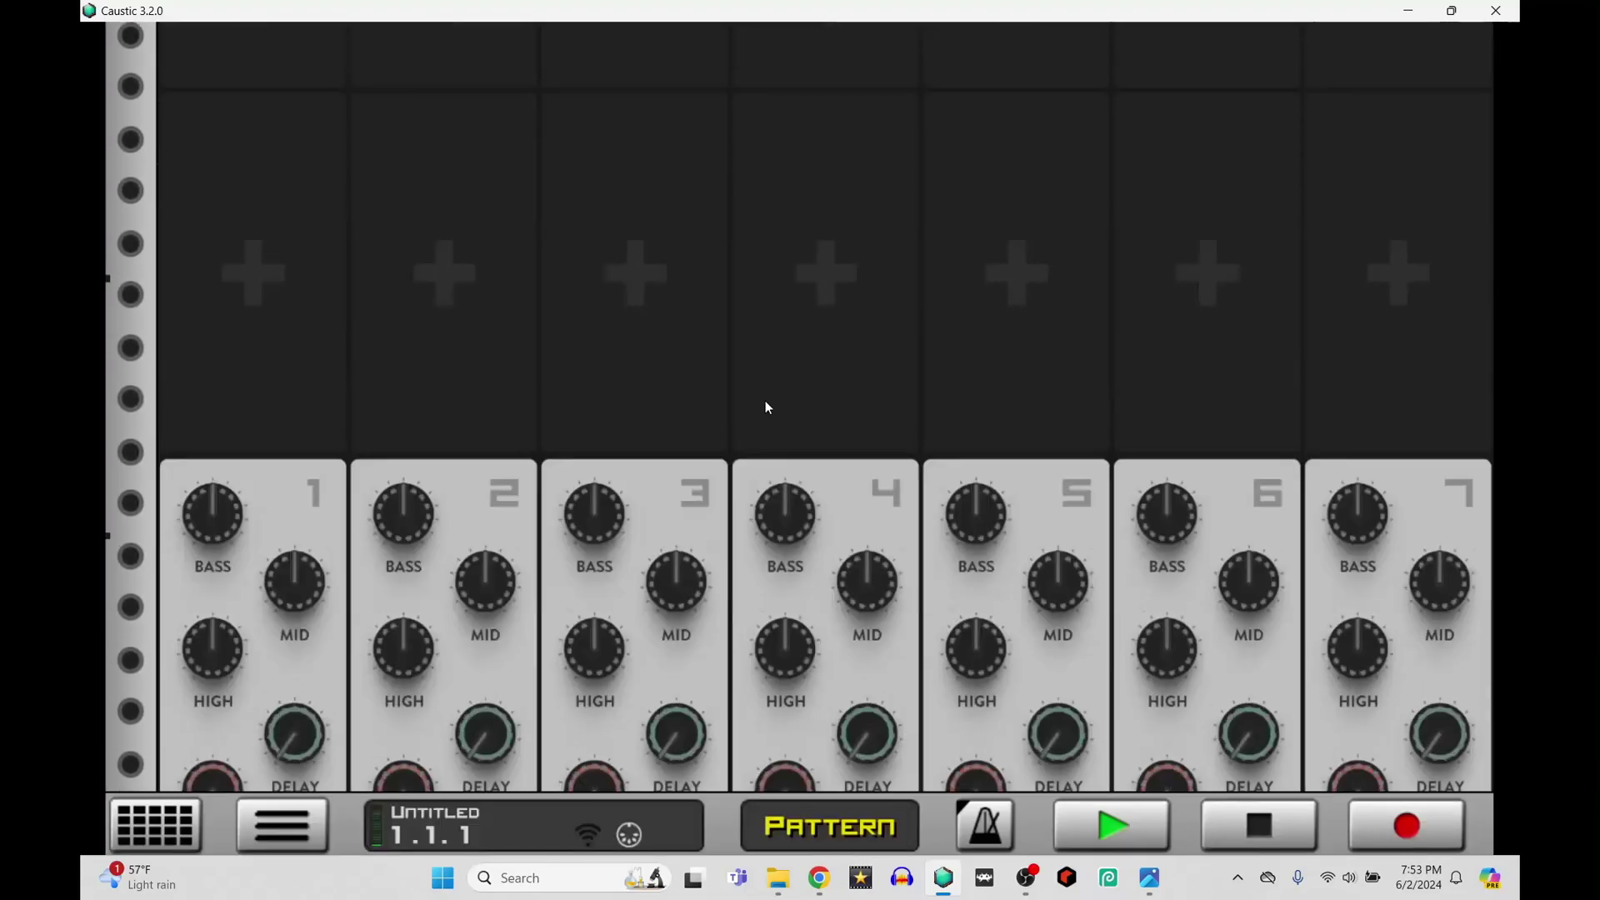
pyautogui.moveTo(440, 668); pyautogui.dragTo(438, 705)
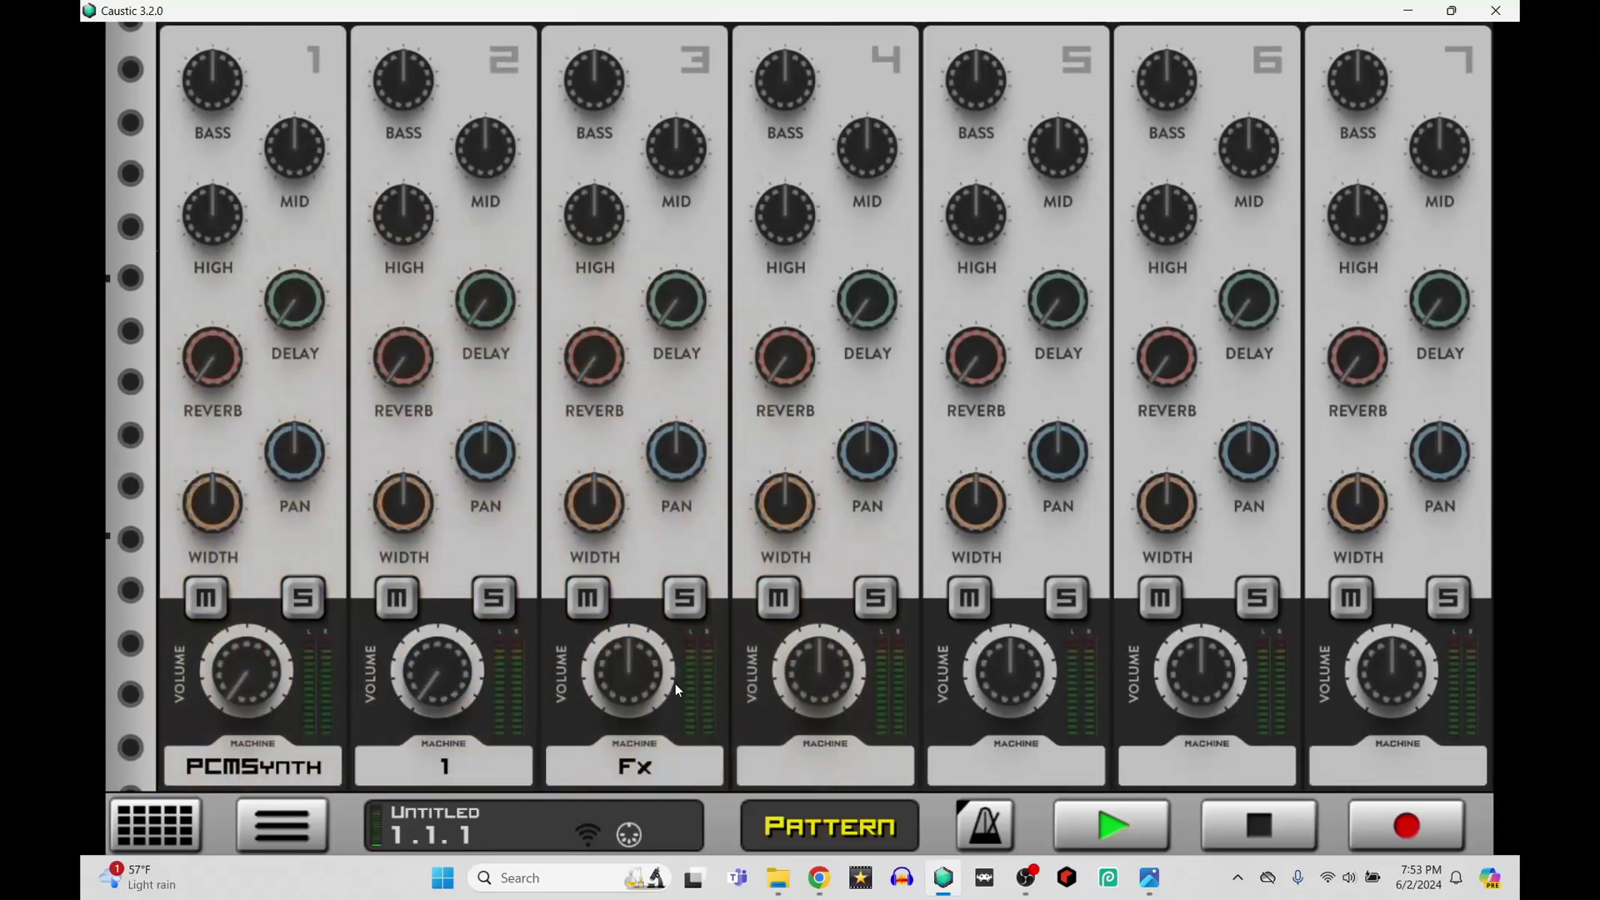
pyautogui.click(649, 766)
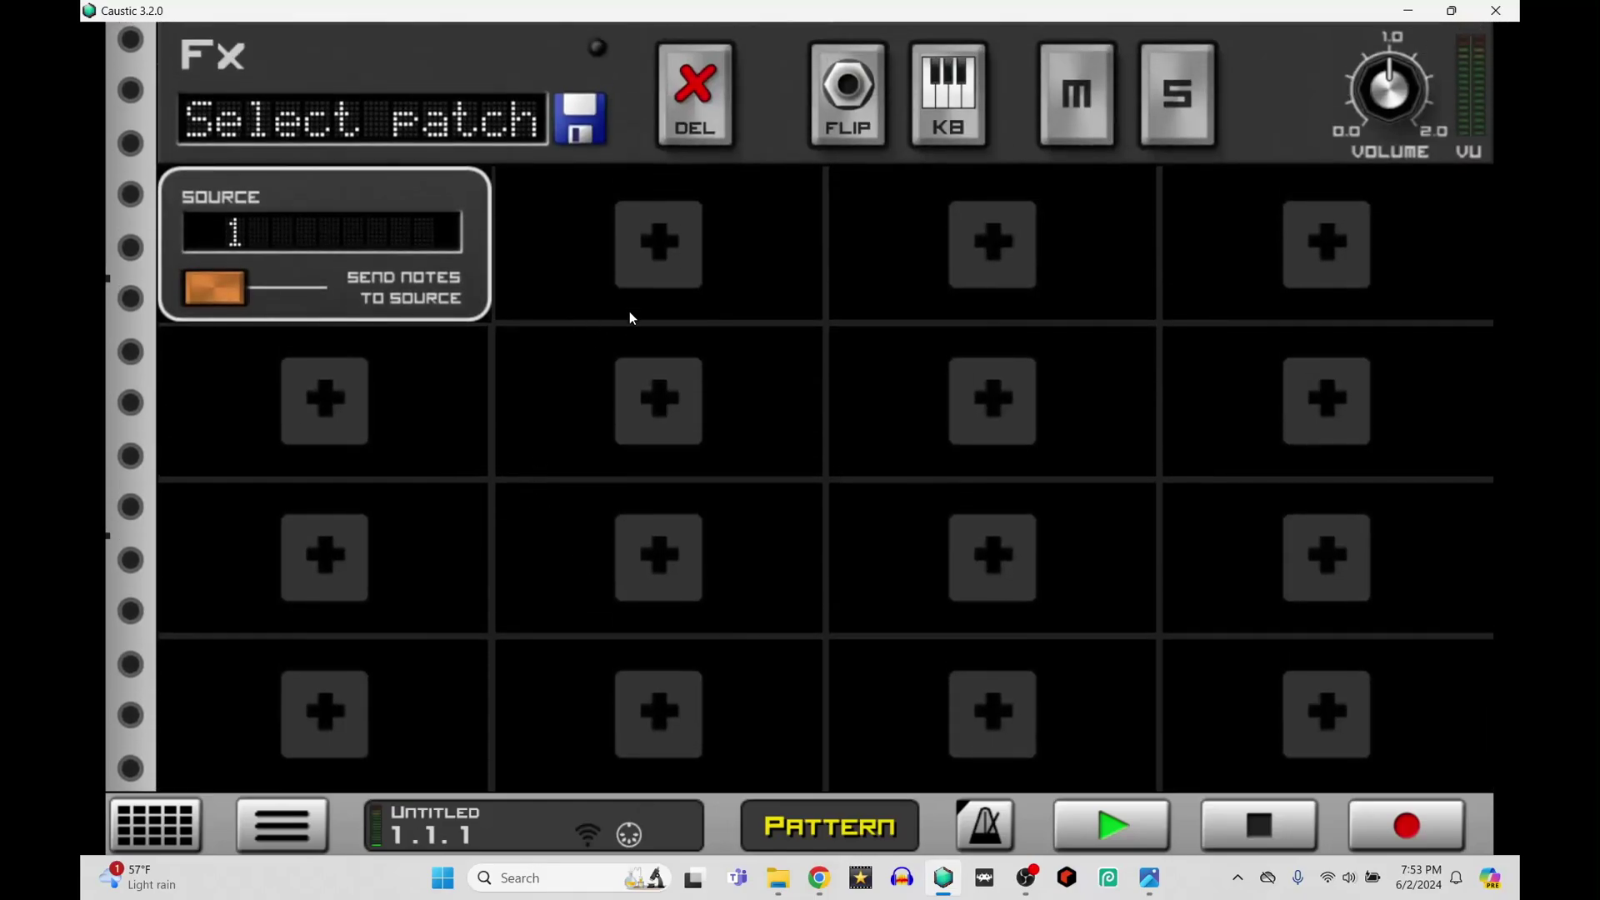
pyautogui.click(742, 258)
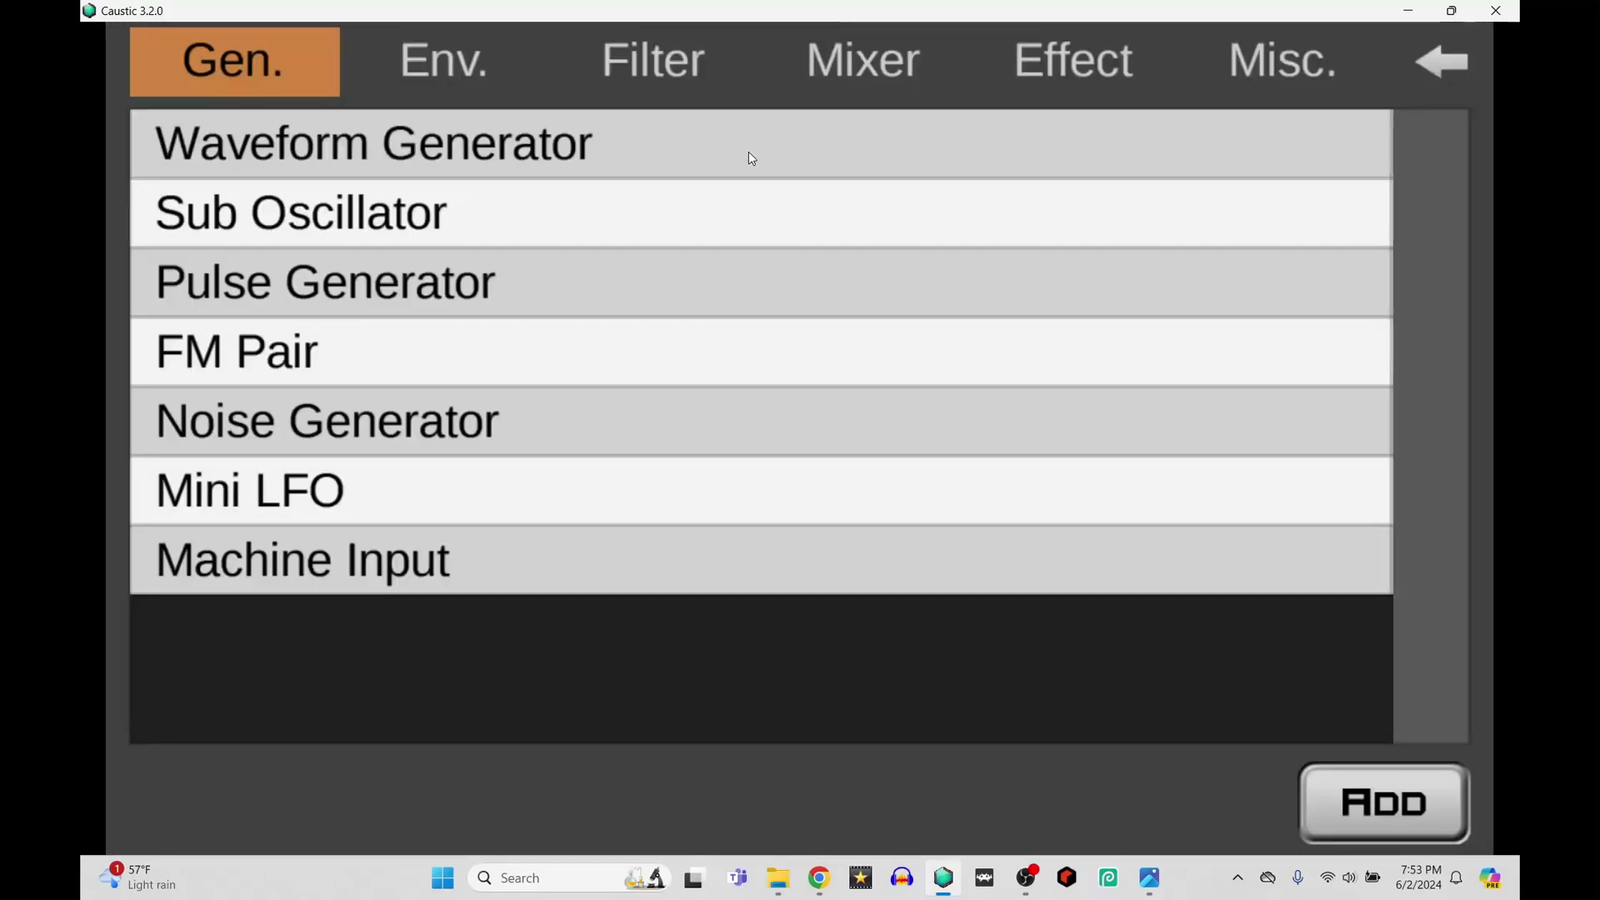
# Add a Delay, a Saturator beside it, and a 3 Input Mixer in the next empty slot
pyautogui.click(1112, 52)
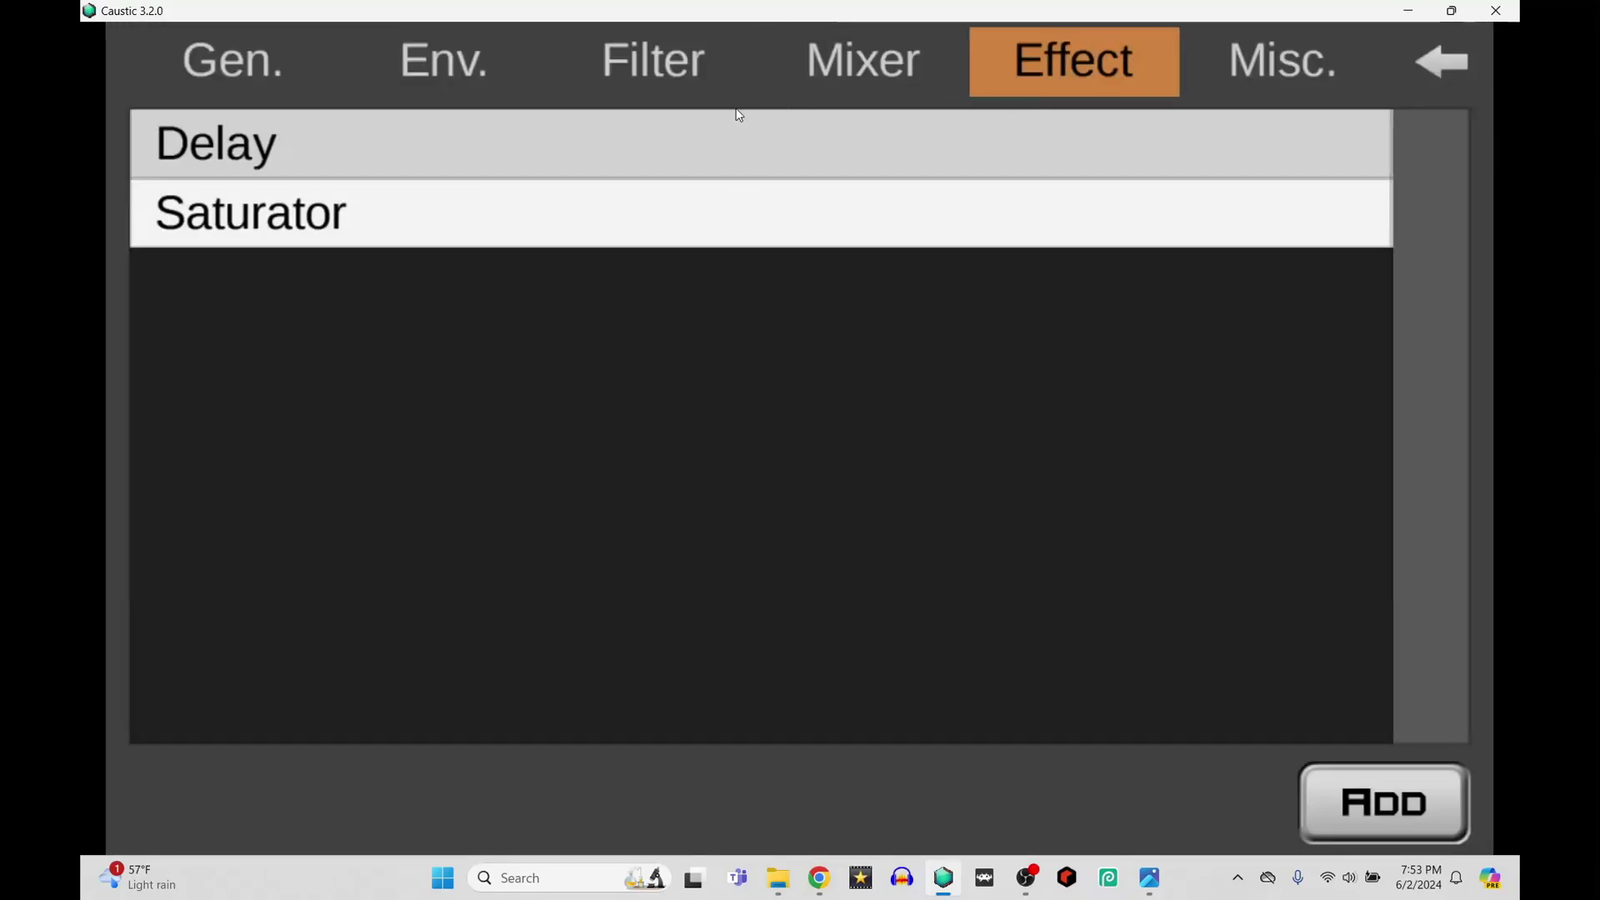
pyautogui.click(259, 160)
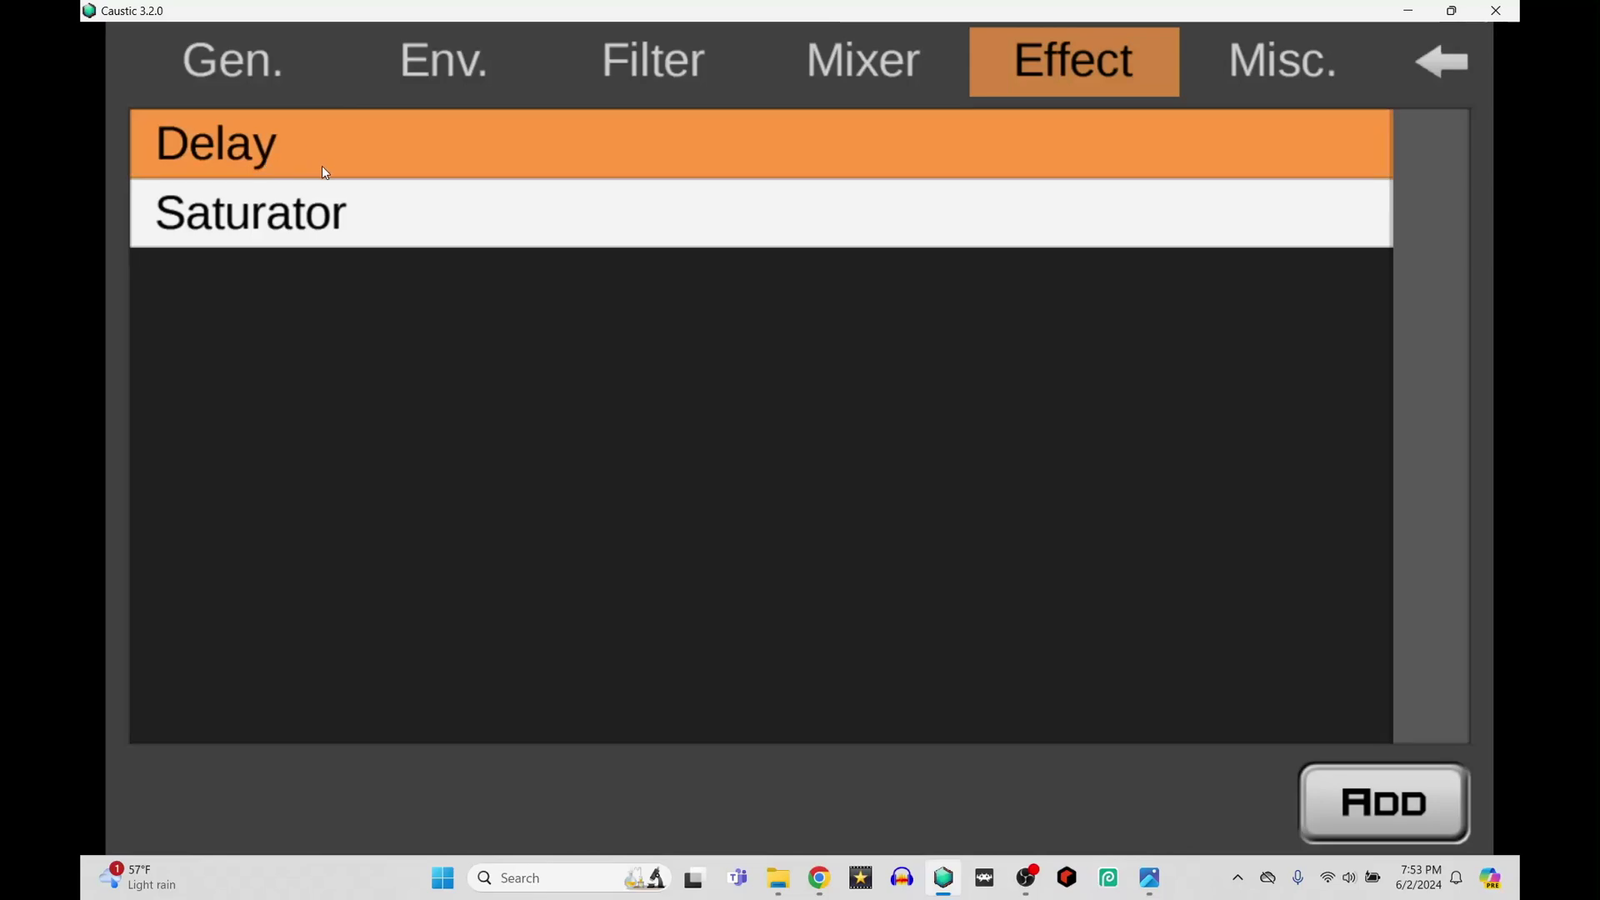
pyautogui.click(1355, 802)
pyautogui.click(999, 260)
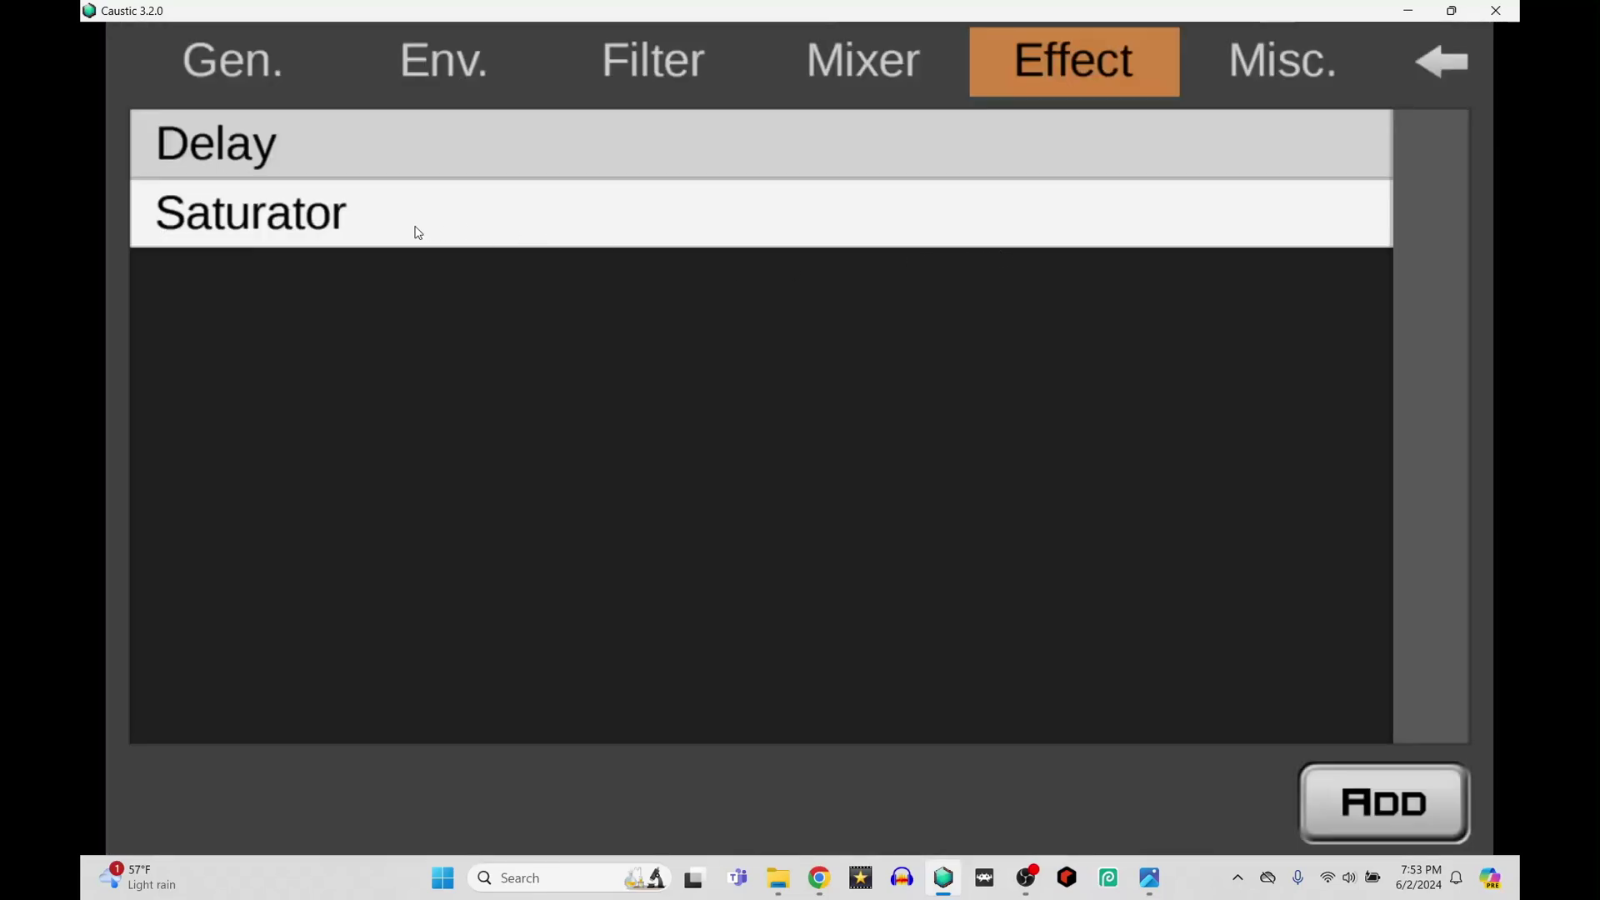
pyautogui.click(277, 216)
pyautogui.click(1309, 817)
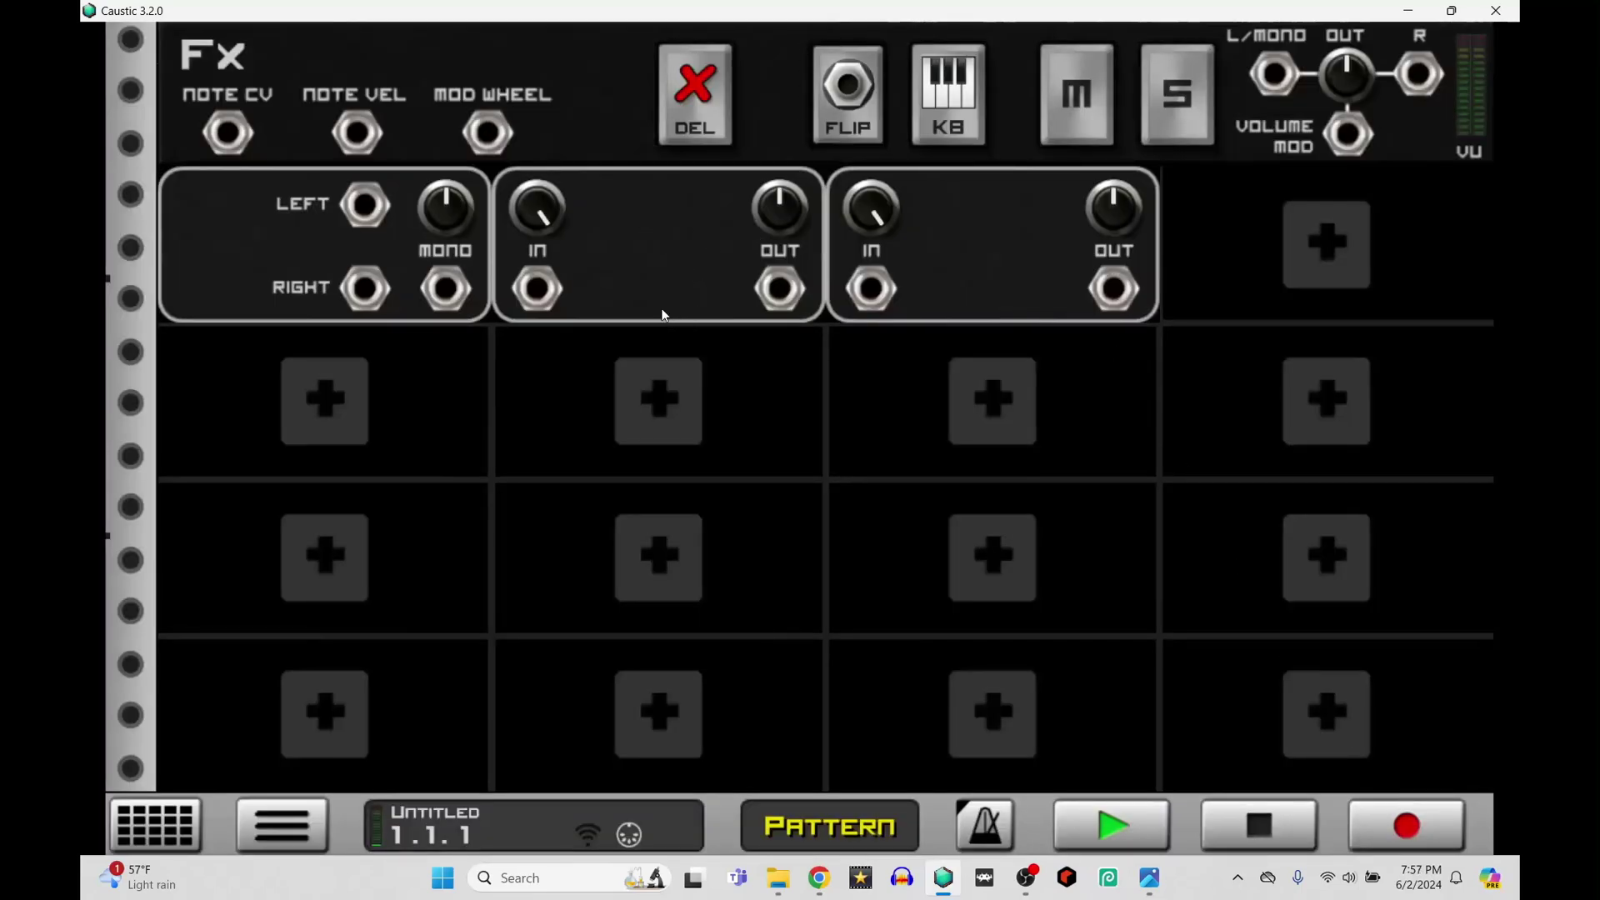
pyautogui.click(700, 383)
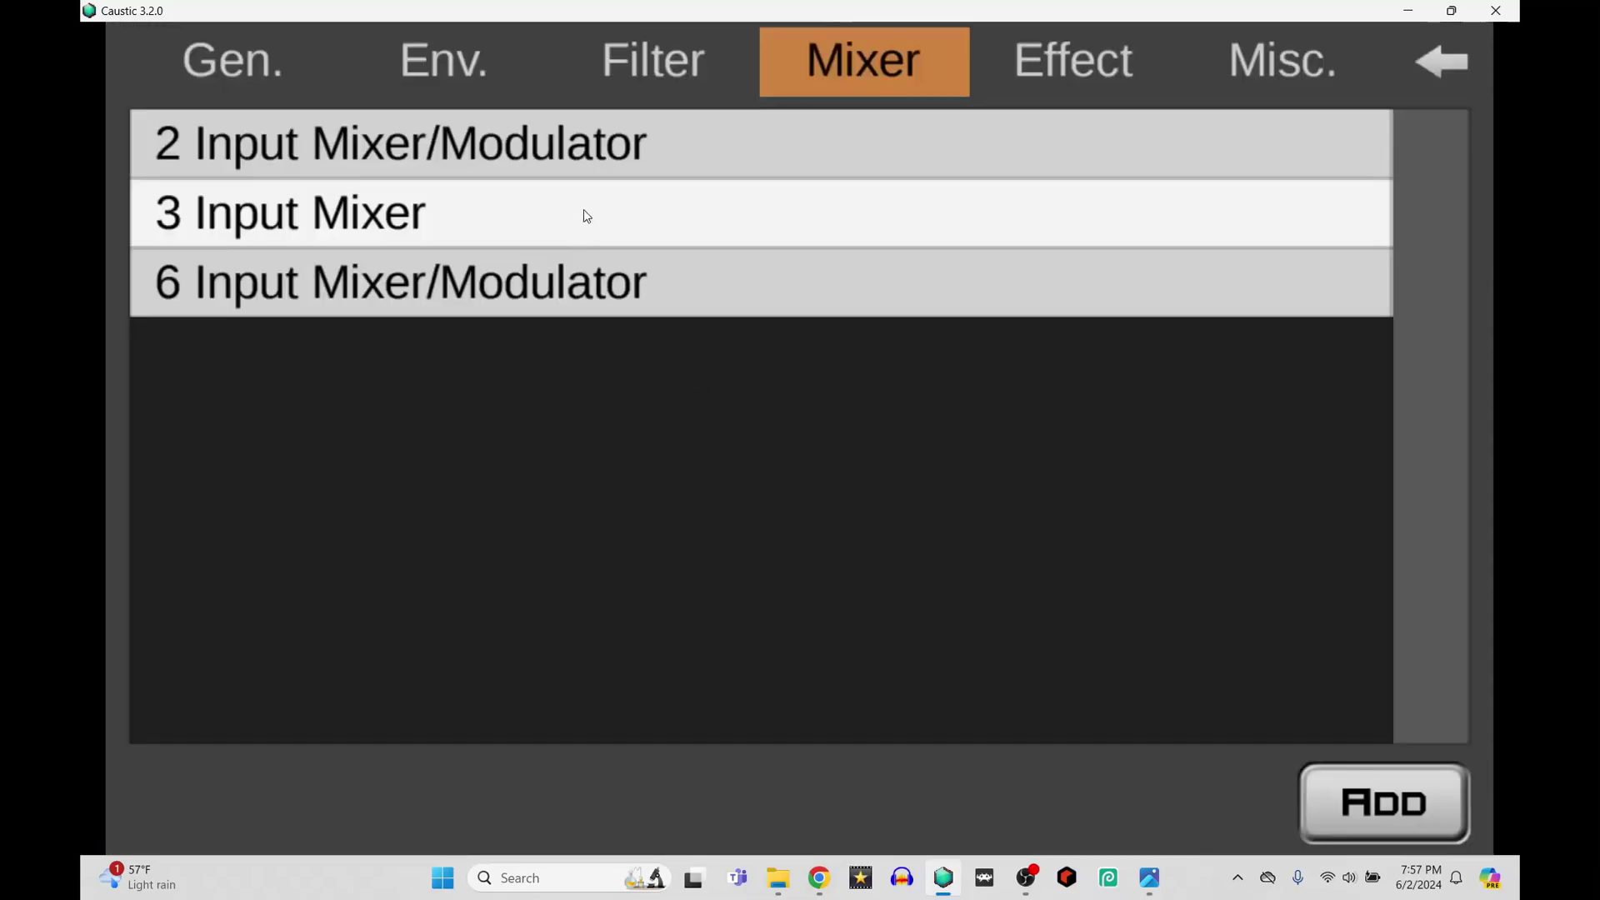
pyautogui.click(553, 218)
pyautogui.click(1341, 788)
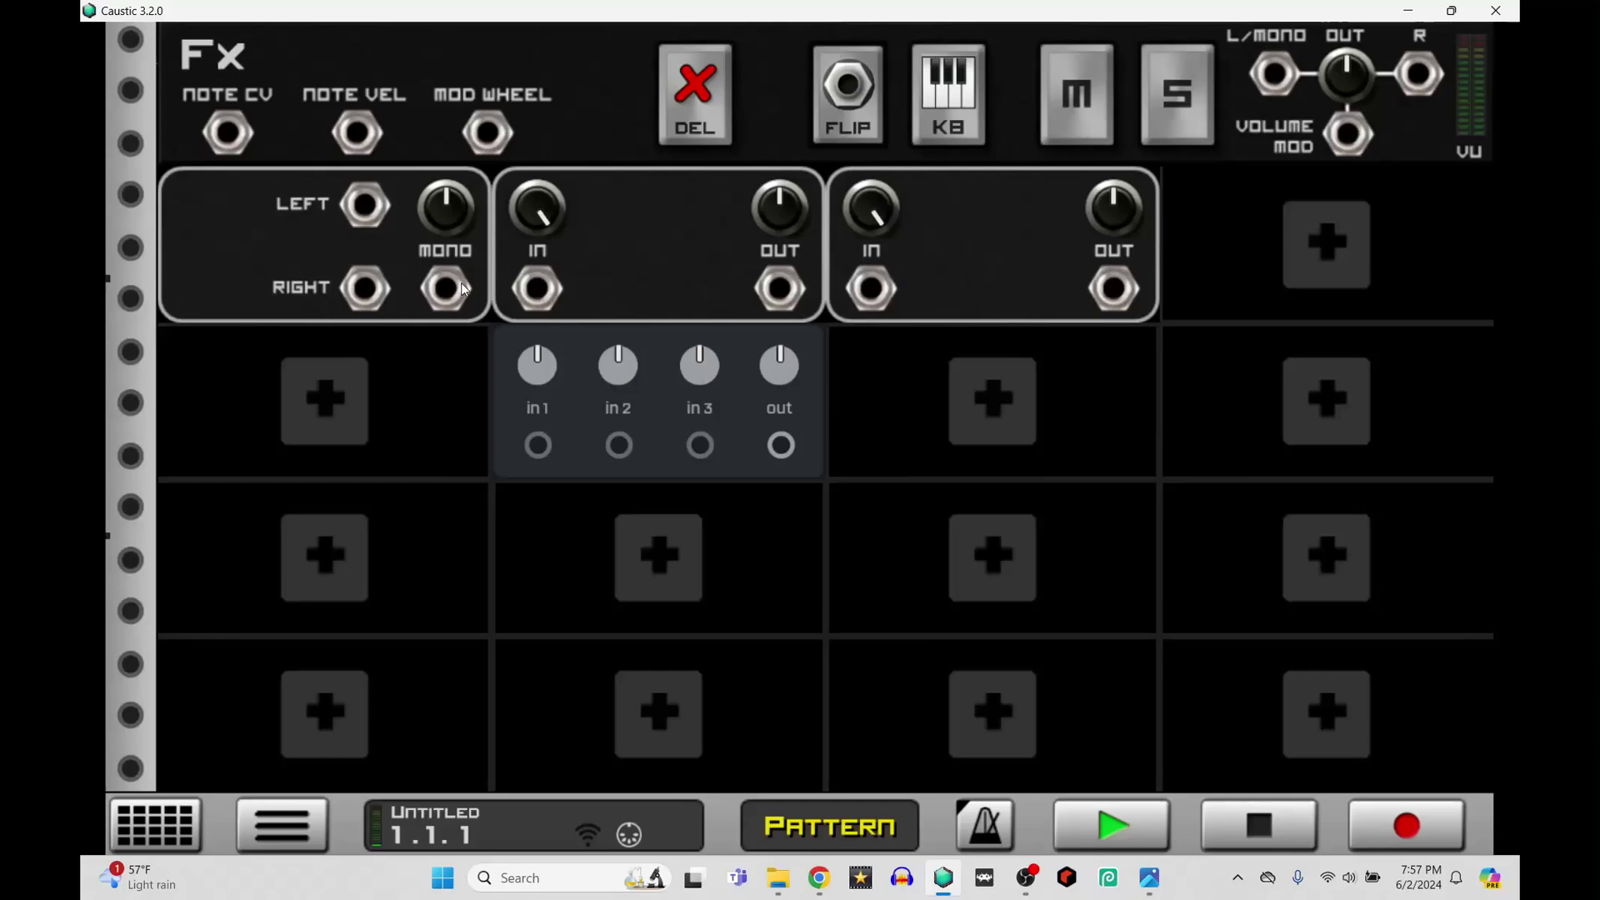
# Cable the mono input to the mixer, Delay out to mixer in3, and mixer out to L/MONO
pyautogui.moveTo(460, 291); pyautogui.dragTo(546, 452)
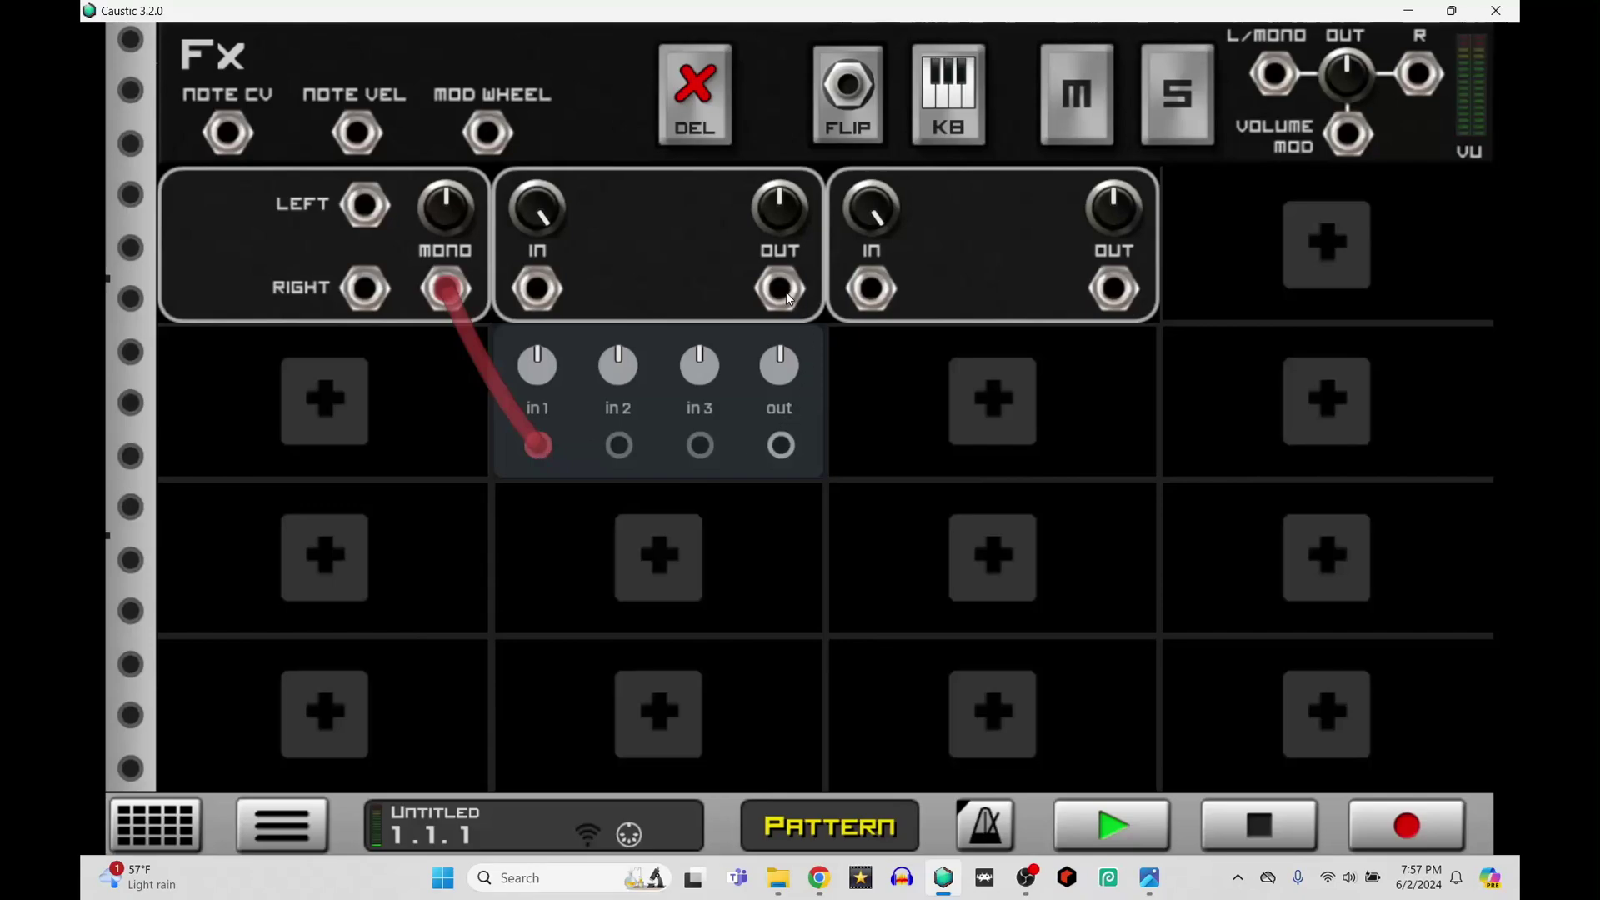
pyautogui.moveTo(787, 299); pyautogui.dragTo(533, 291)
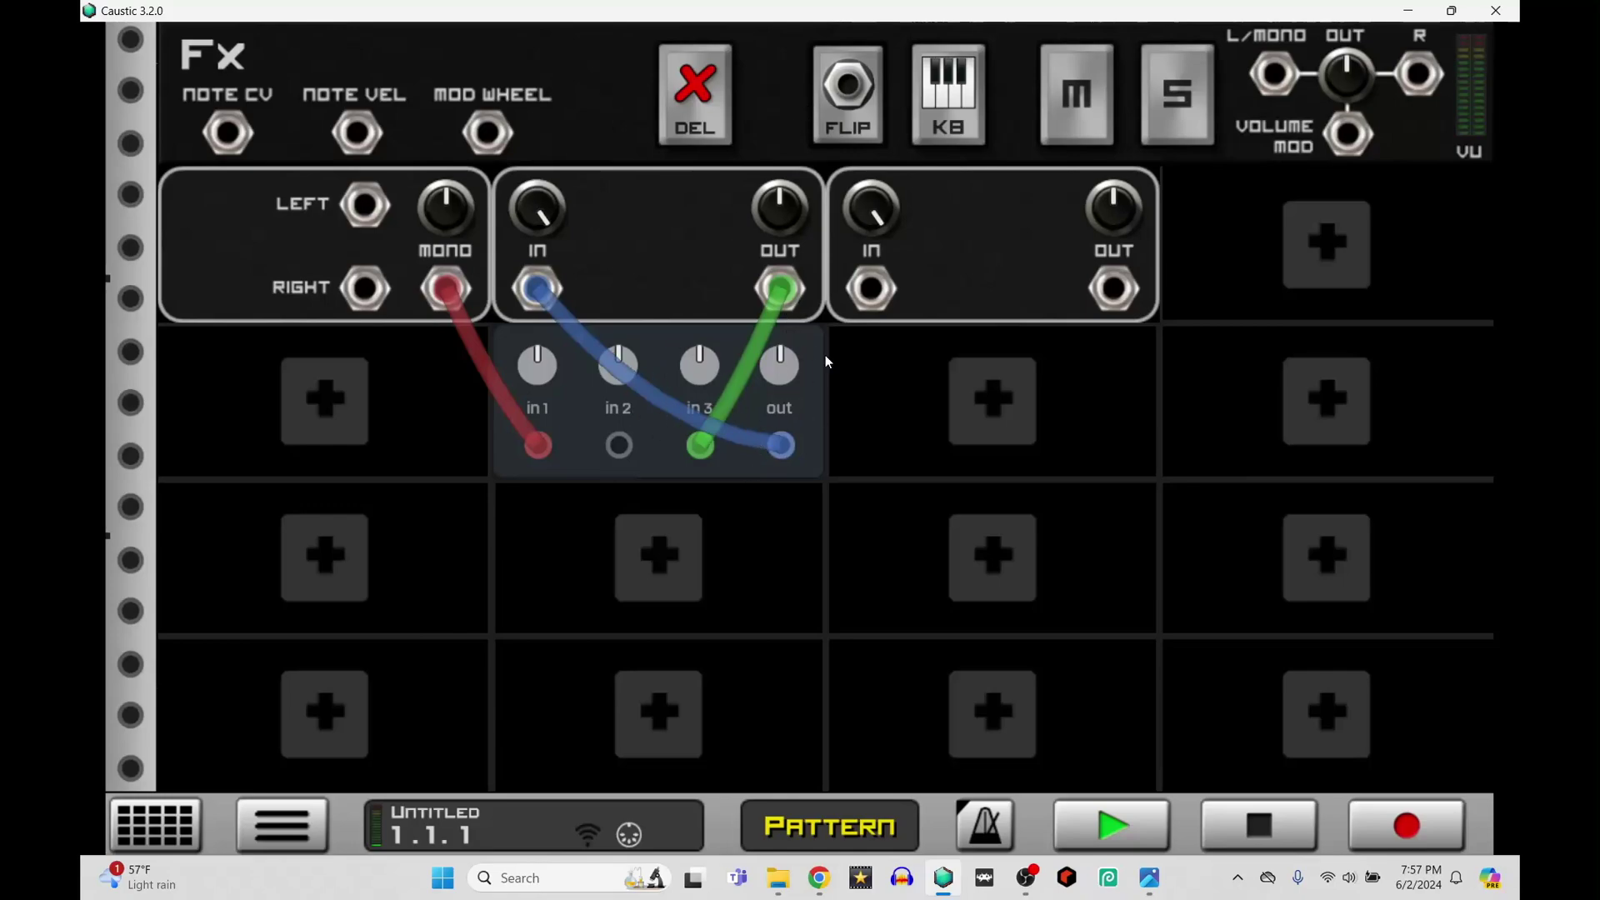
pyautogui.moveTo(787, 443); pyautogui.dragTo(1276, 75)
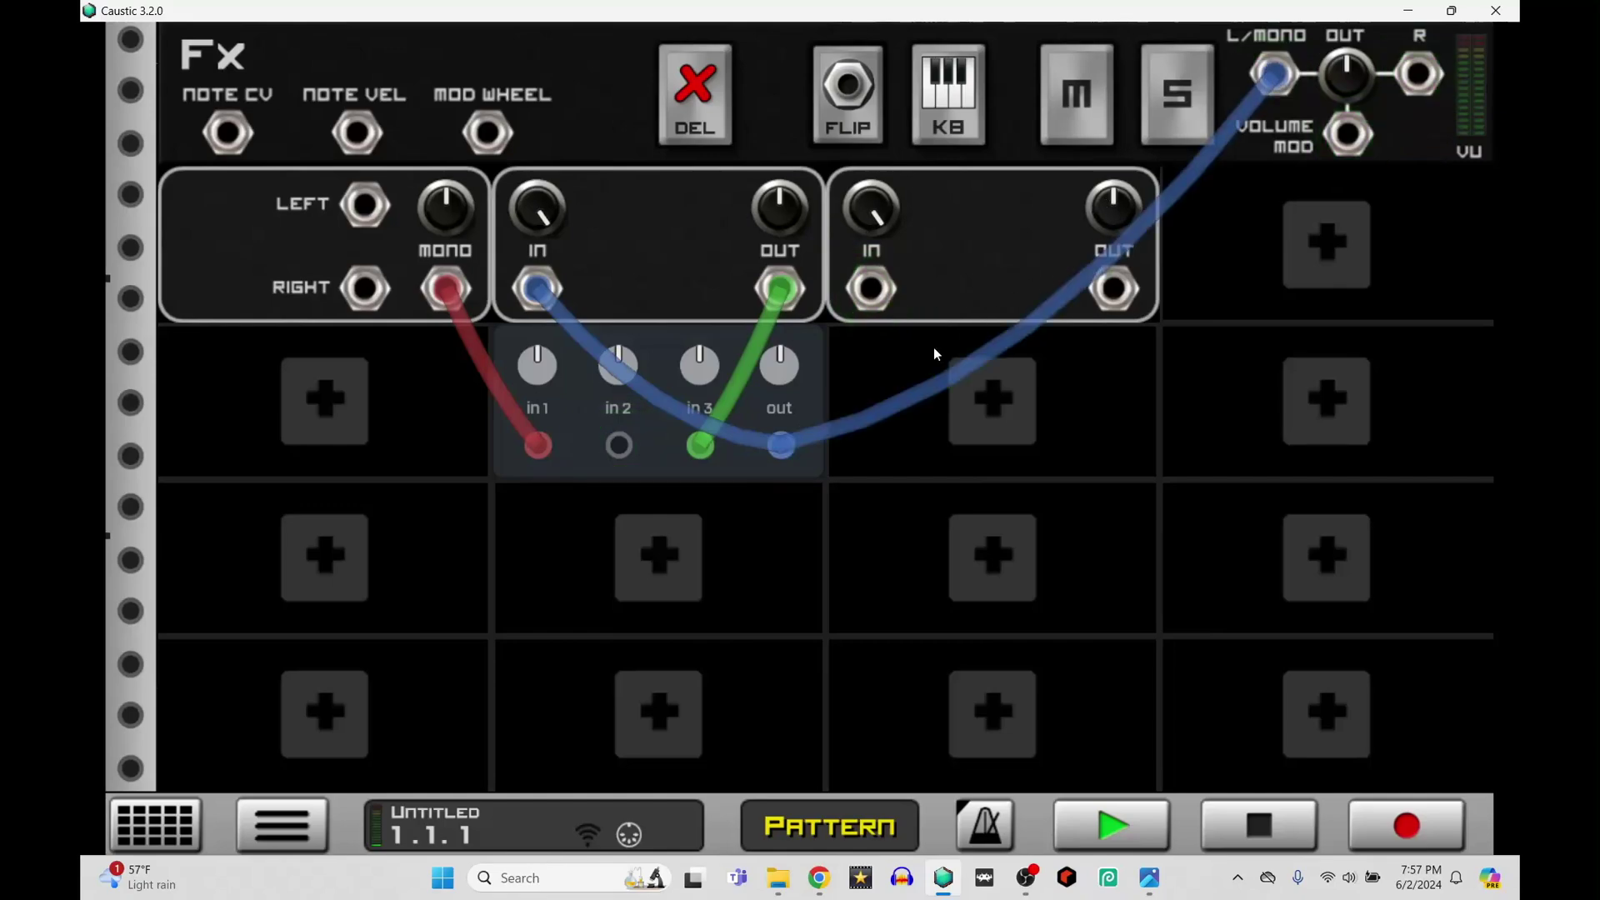
# Check the front panels, then move the machine input's cable onto the Delay input
pyautogui.click(855, 112)
pyautogui.click(669, 246)
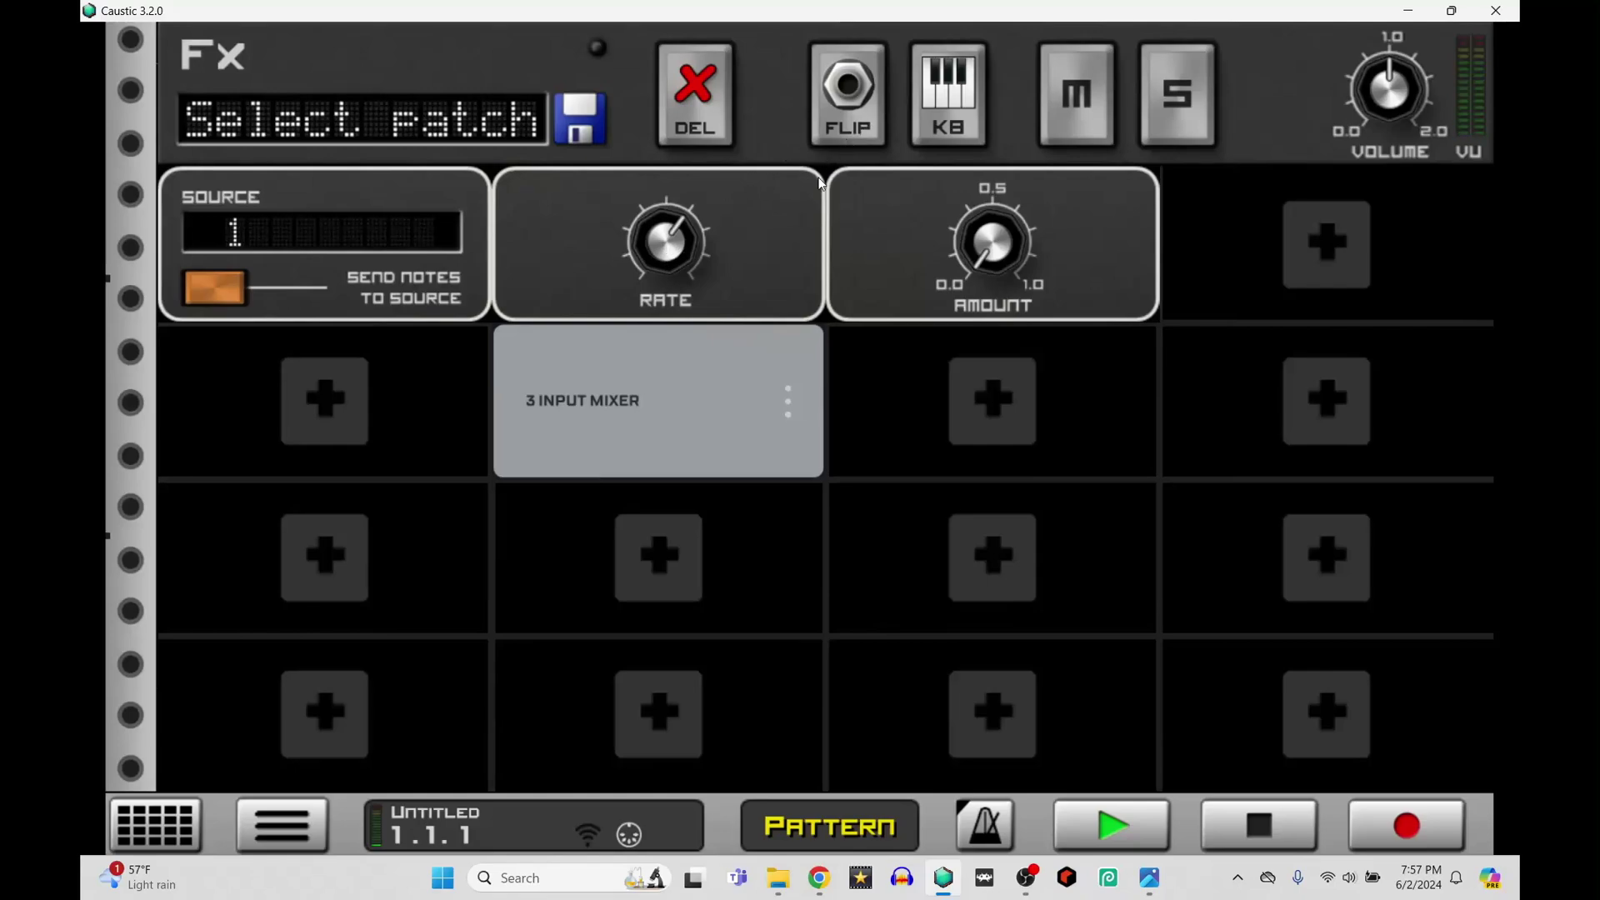
pyautogui.click(837, 128)
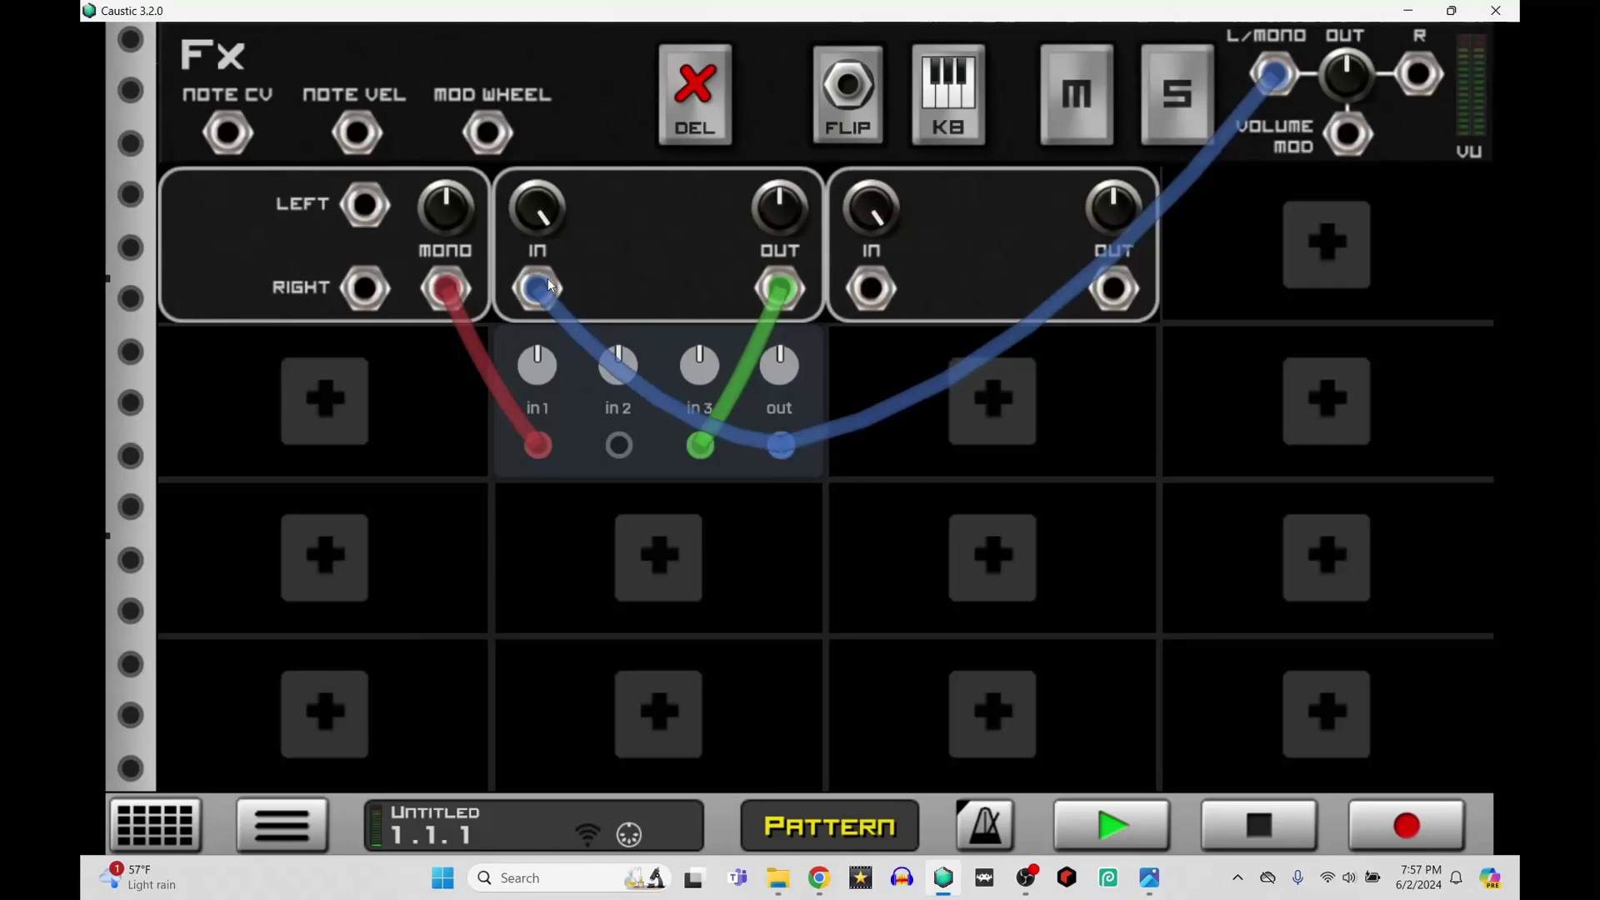
pyautogui.moveTo(547, 285); pyautogui.dragTo(770, 443)
pyautogui.moveTo(538, 446); pyautogui.dragTo(544, 291)
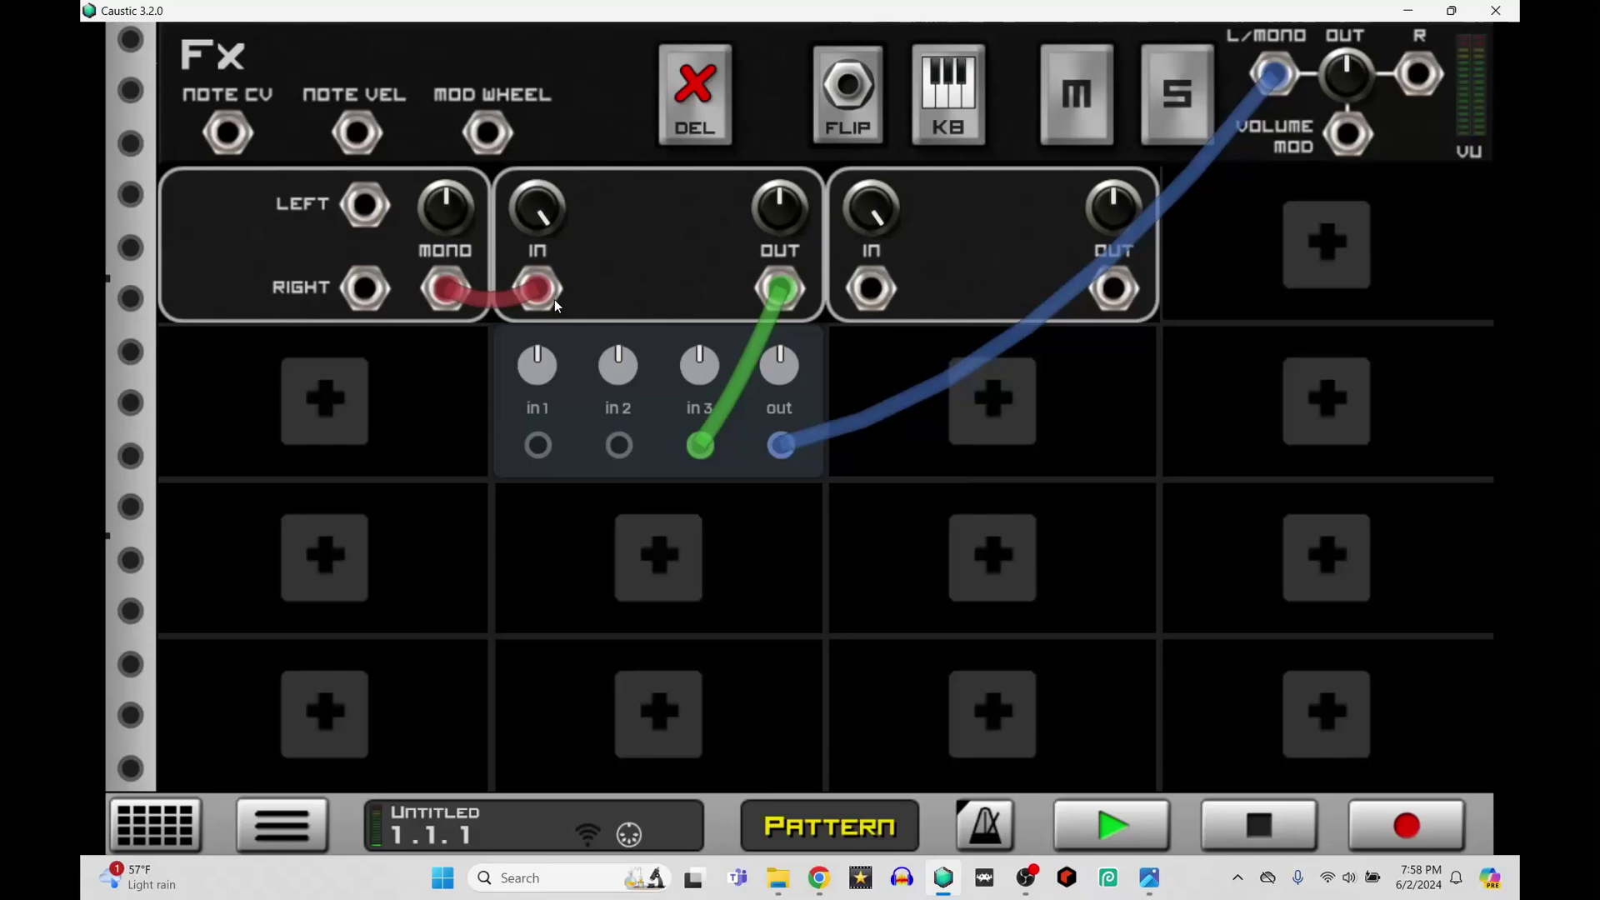
# Audition E4 and F4 on the keyboard while sending the machine input straight to the main output
pyautogui.click(941, 106)
pyautogui.click(828, 686)
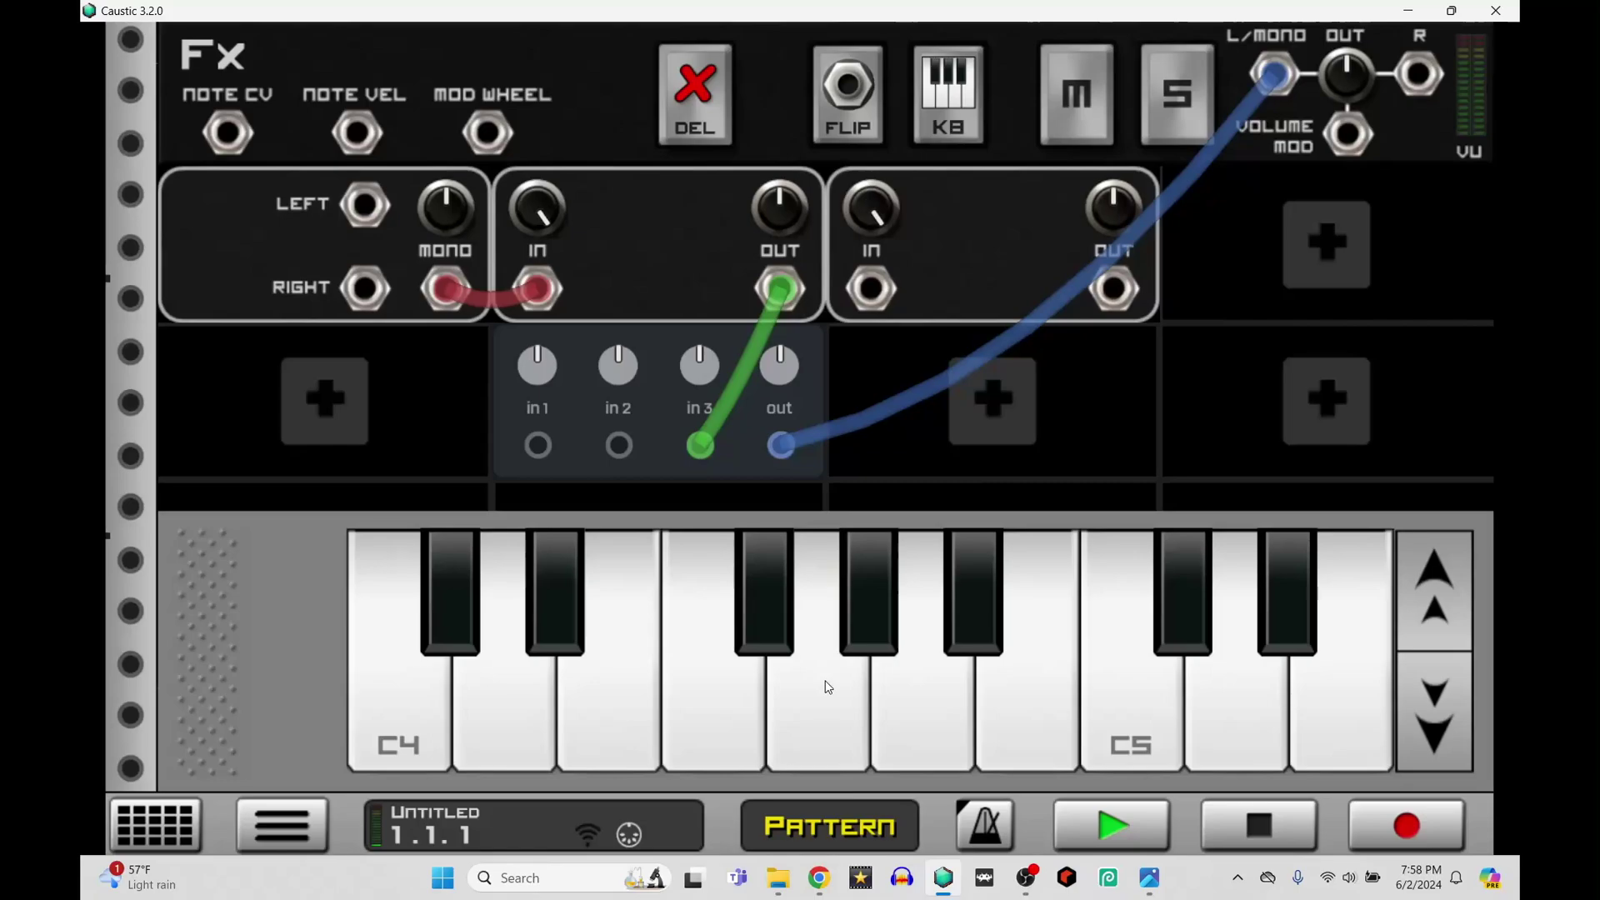
pyautogui.click(827, 683)
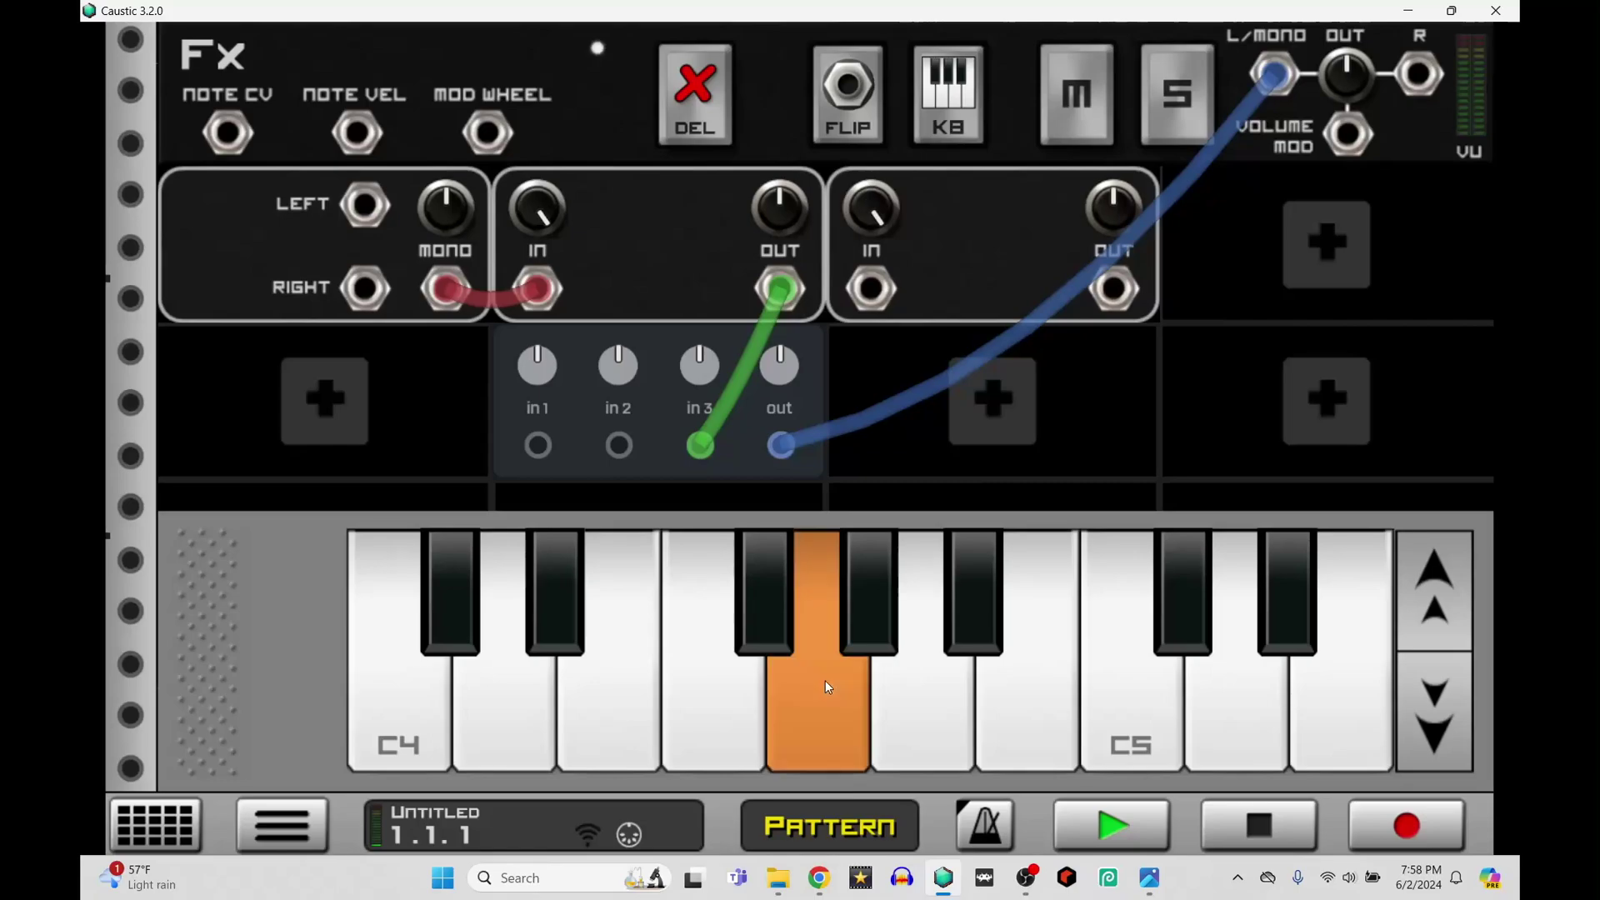
pyautogui.click(445, 287)
pyautogui.moveTo(445, 288); pyautogui.dragTo(1274, 75)
pyautogui.click(943, 713)
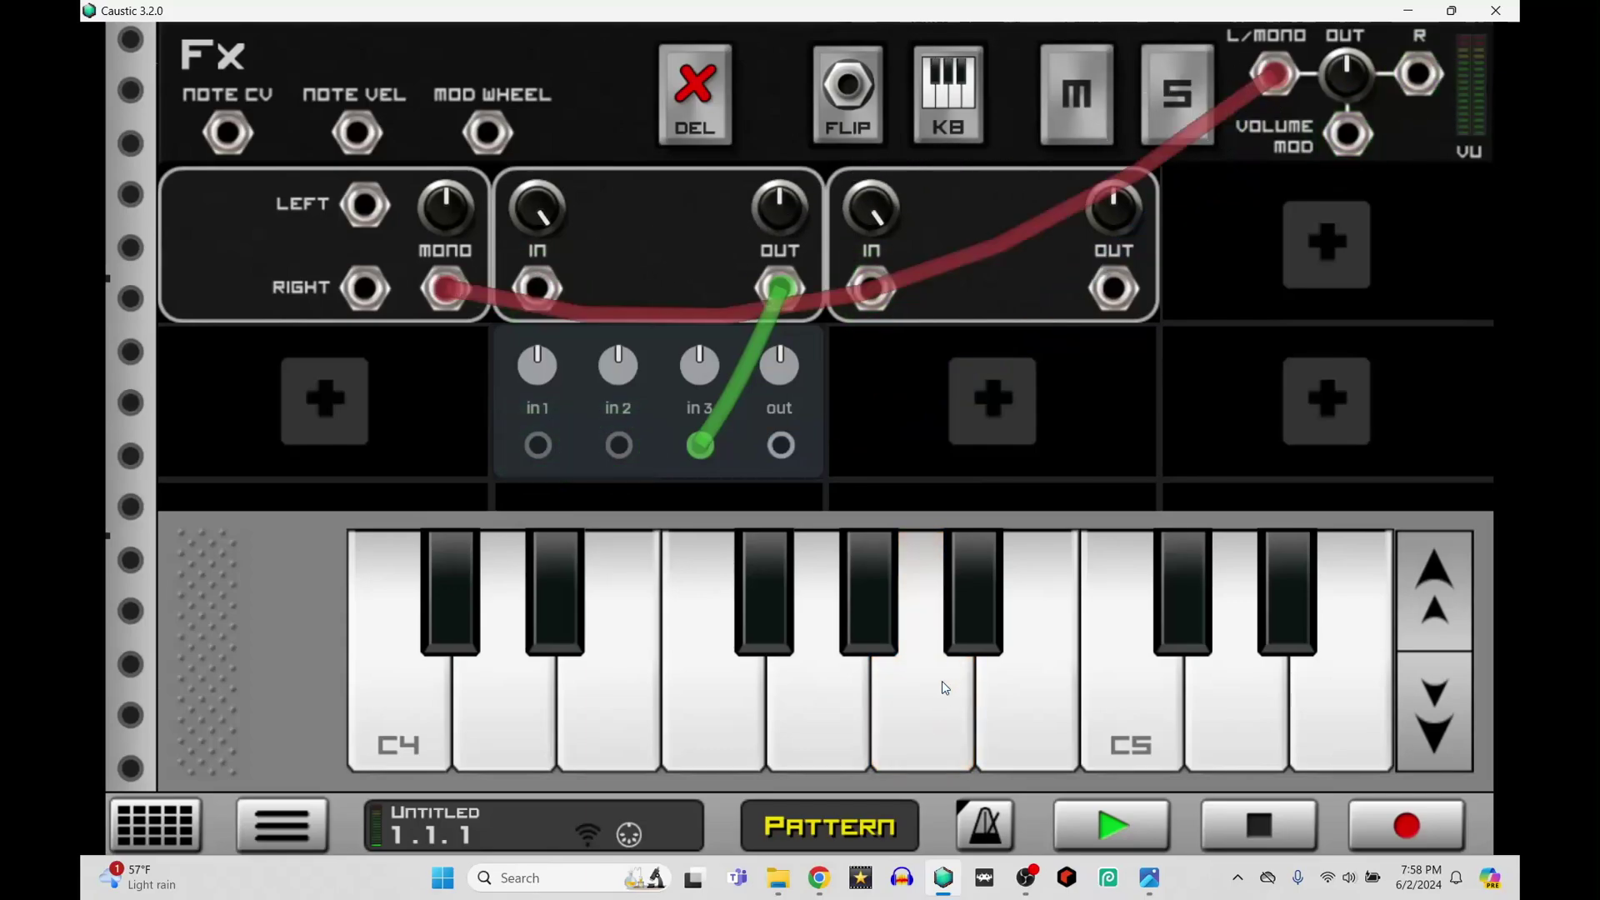
# Unplug the mono cable from the main output and reconnect the mixer output to L/MONO
pyautogui.moveTo(445, 287); pyautogui.dragTo(537, 289)
pyautogui.click(752, 716)
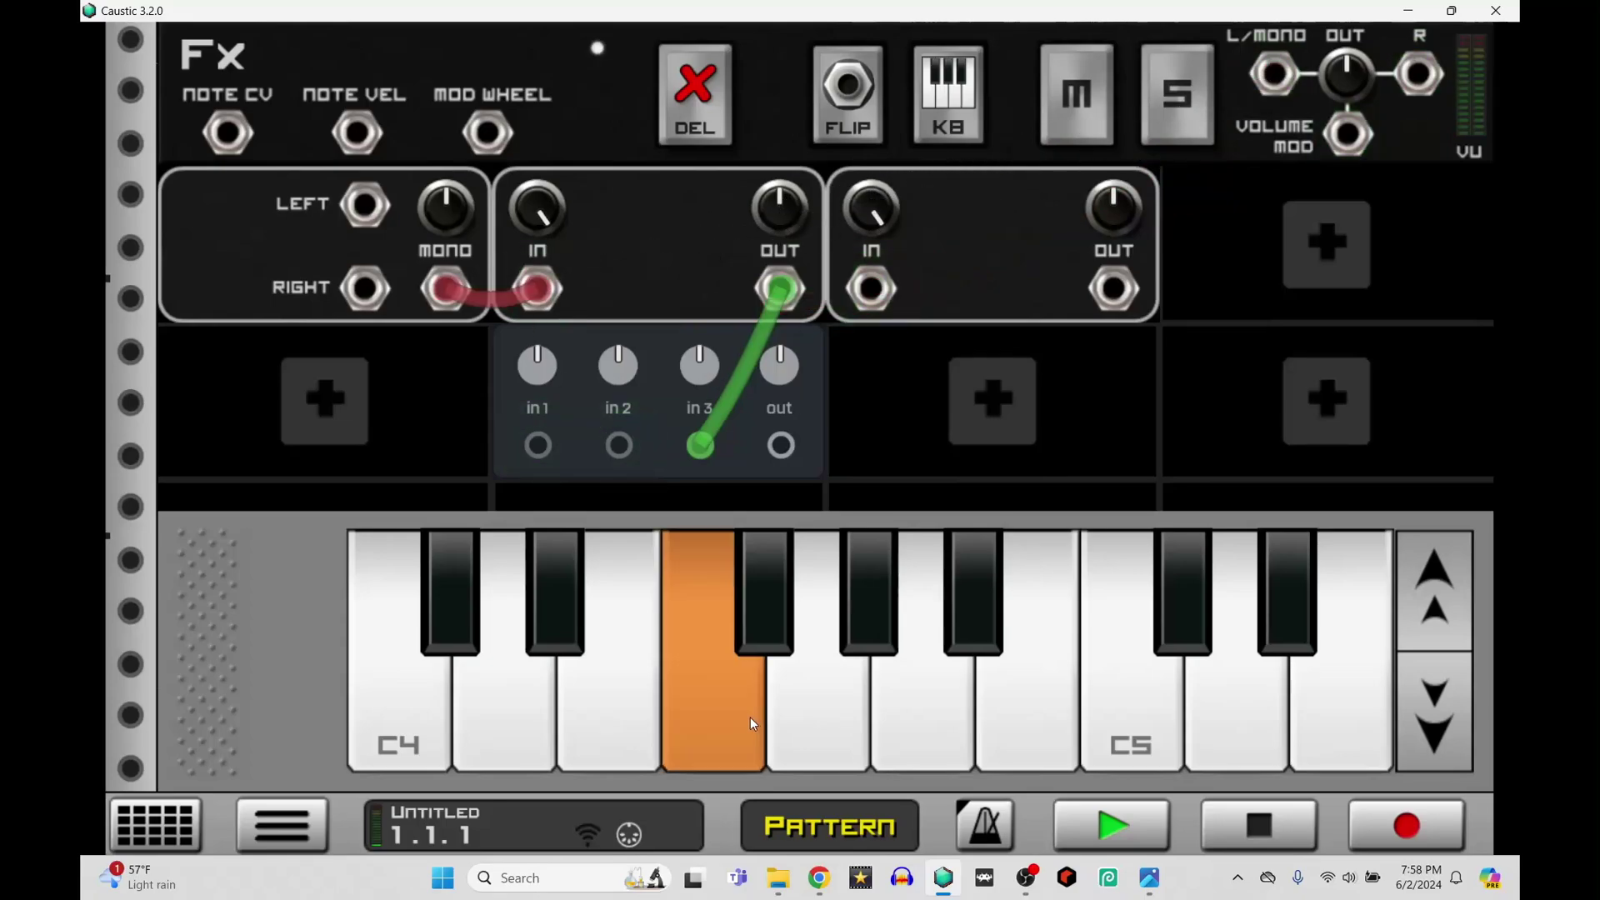
pyautogui.click(750, 716)
pyautogui.moveTo(781, 445); pyautogui.dragTo(1271, 75)
pyautogui.click(876, 665)
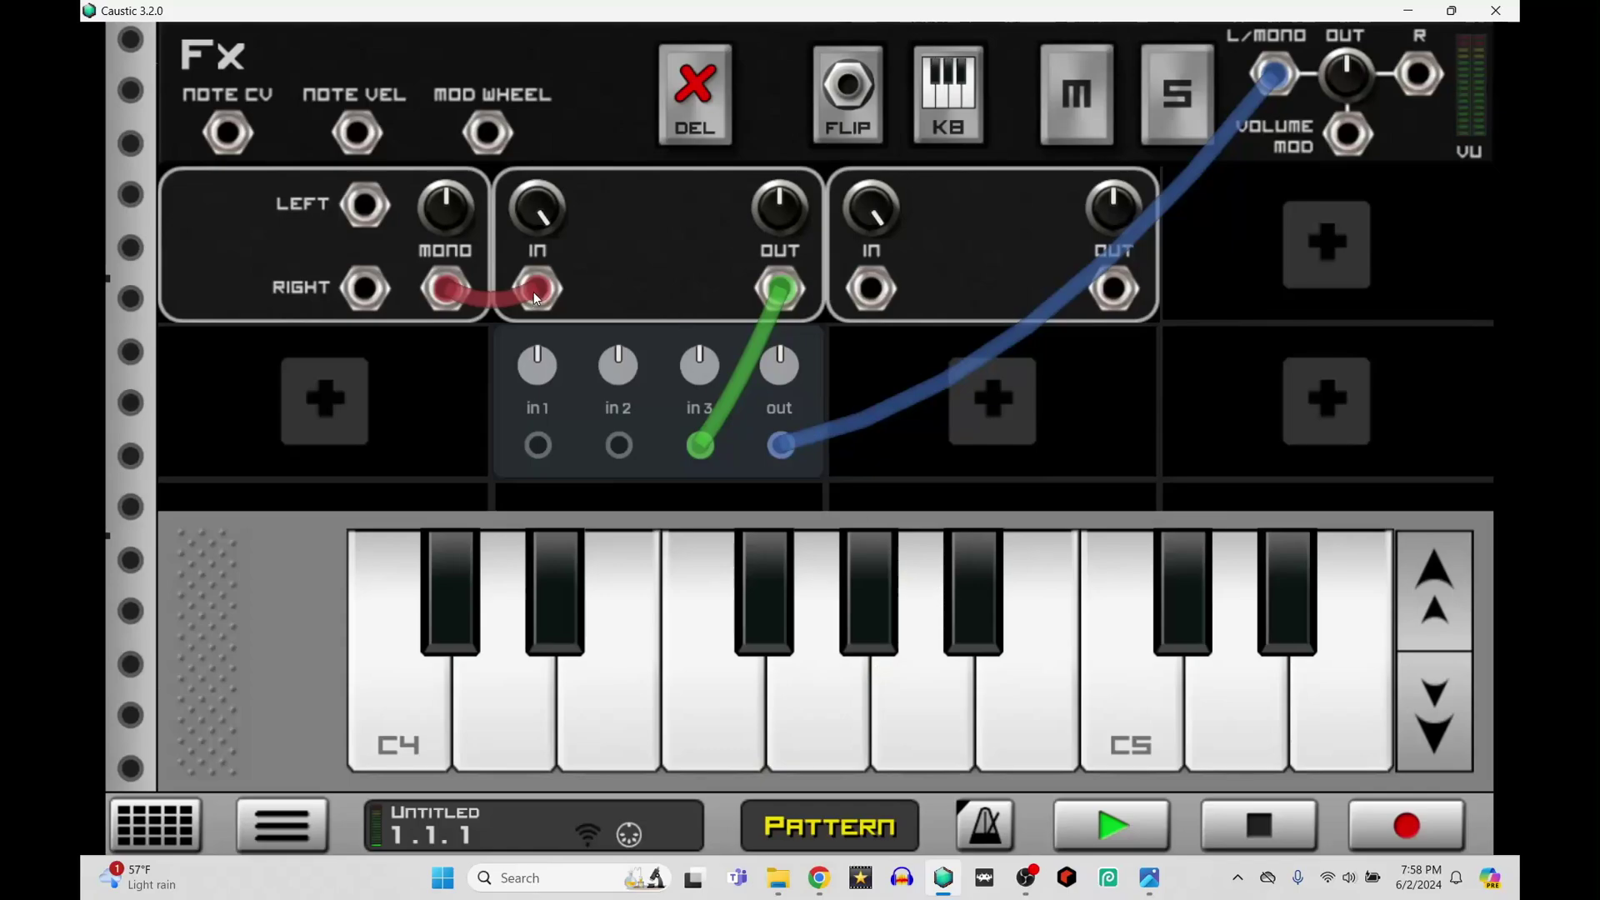
# Connect the mono input to mixer in1, mixer output to the first effect's input, and audition a phrase
pyautogui.moveTo(534, 292); pyautogui.dragTo(540, 447)
pyautogui.moveTo(779, 444); pyautogui.dragTo(537, 289)
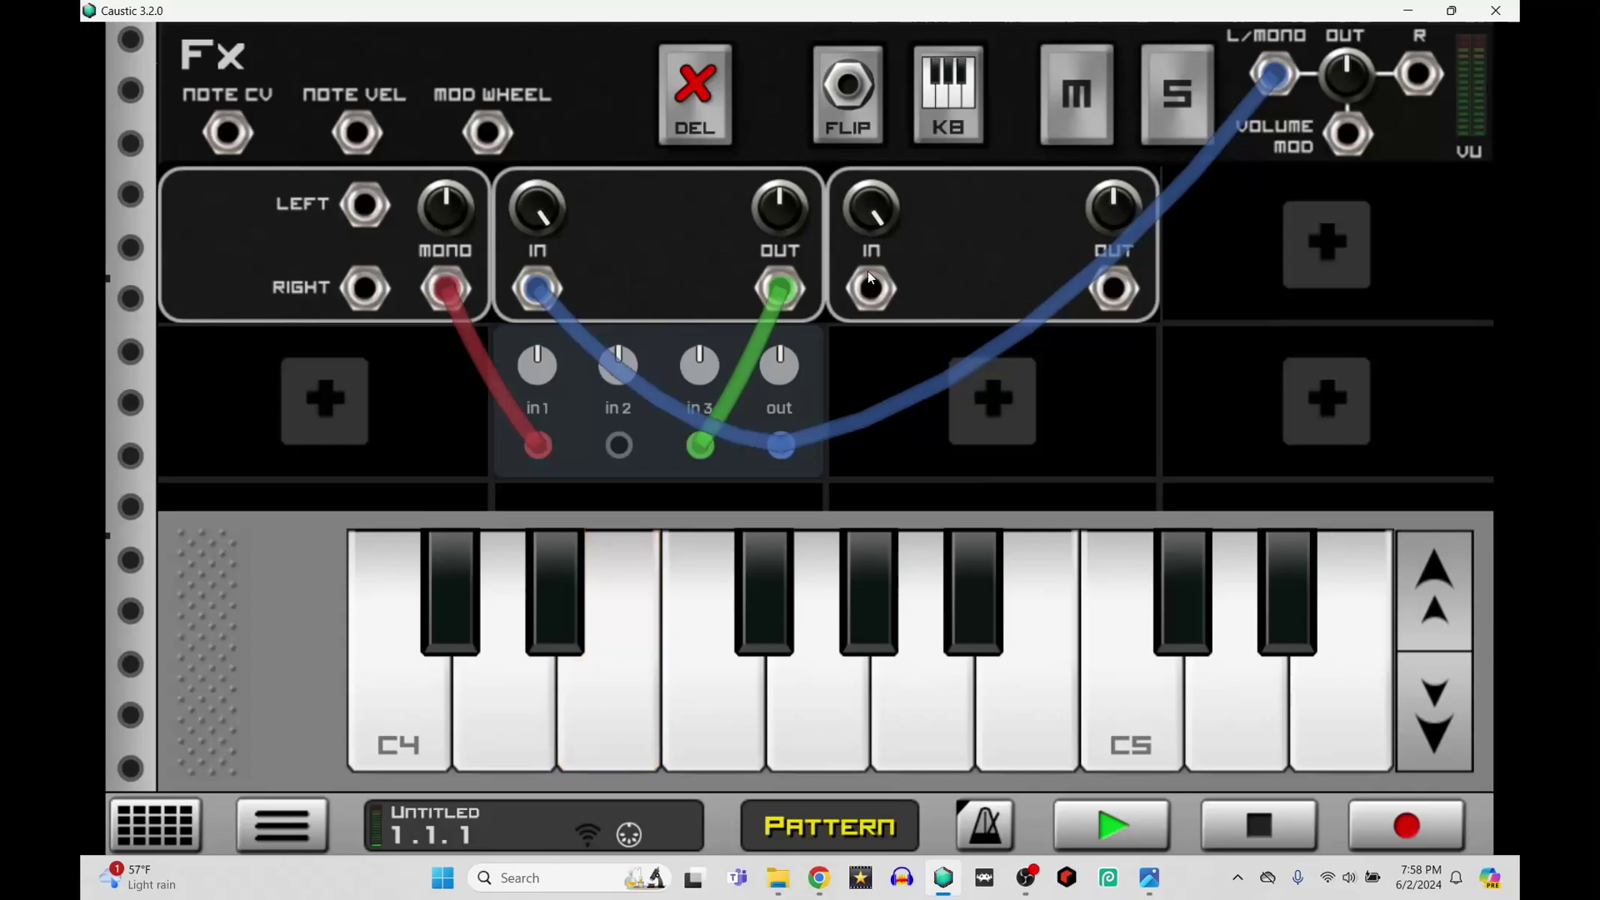
pyautogui.click(959, 687)
pyautogui.click(650, 687)
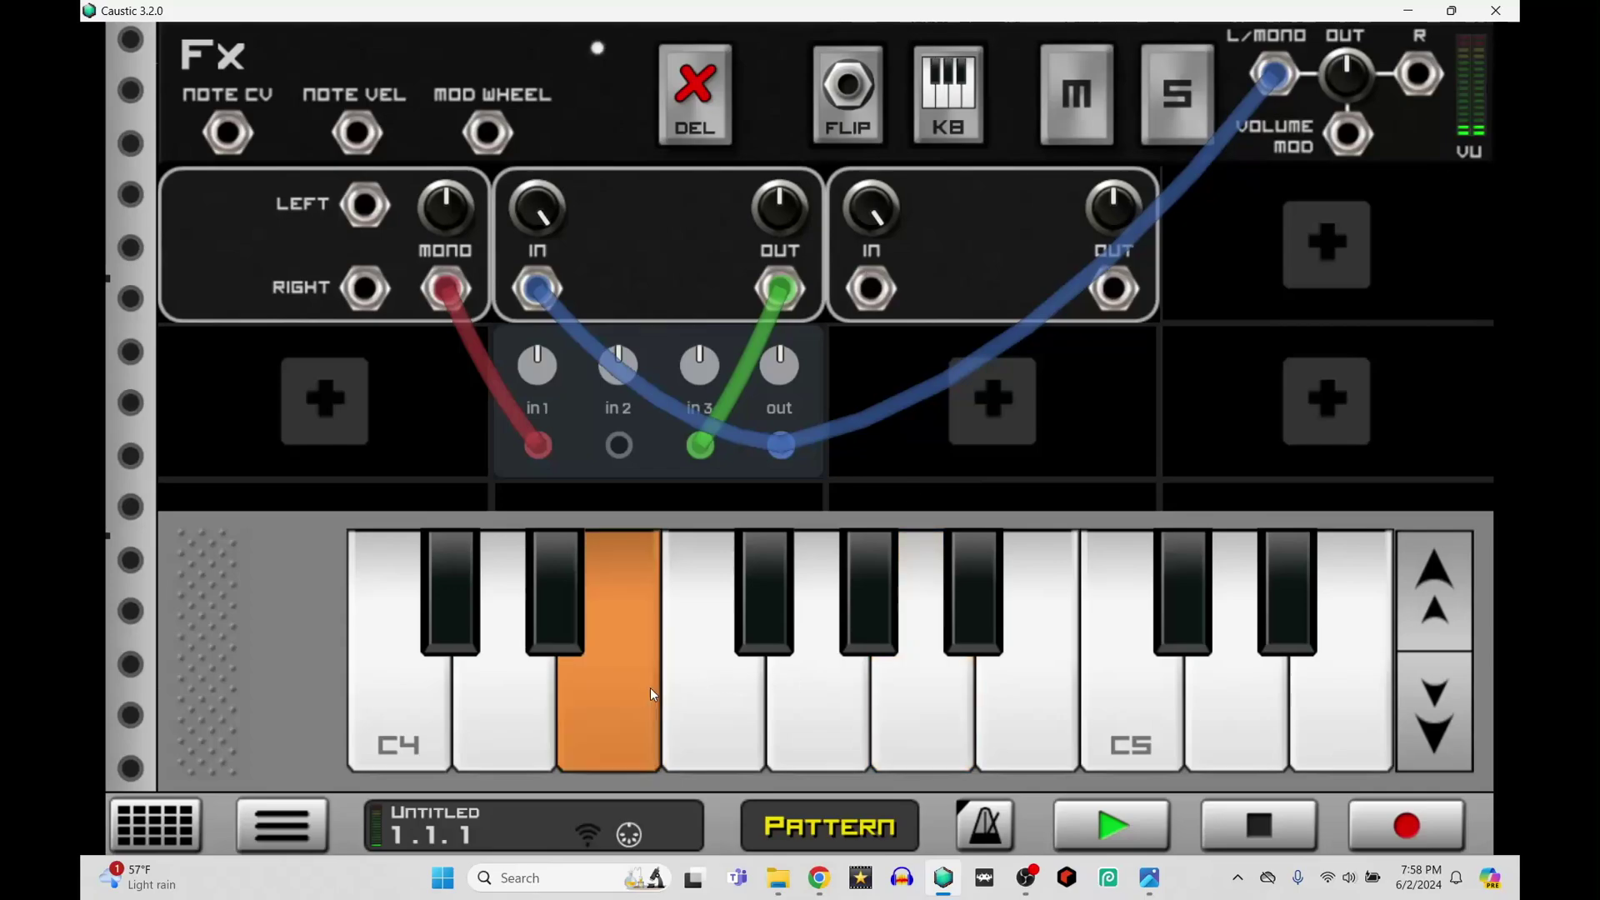
pyautogui.click(1090, 697)
pyautogui.click(1258, 702)
pyautogui.click(1245, 701)
pyautogui.click(1083, 697)
pyautogui.click(973, 703)
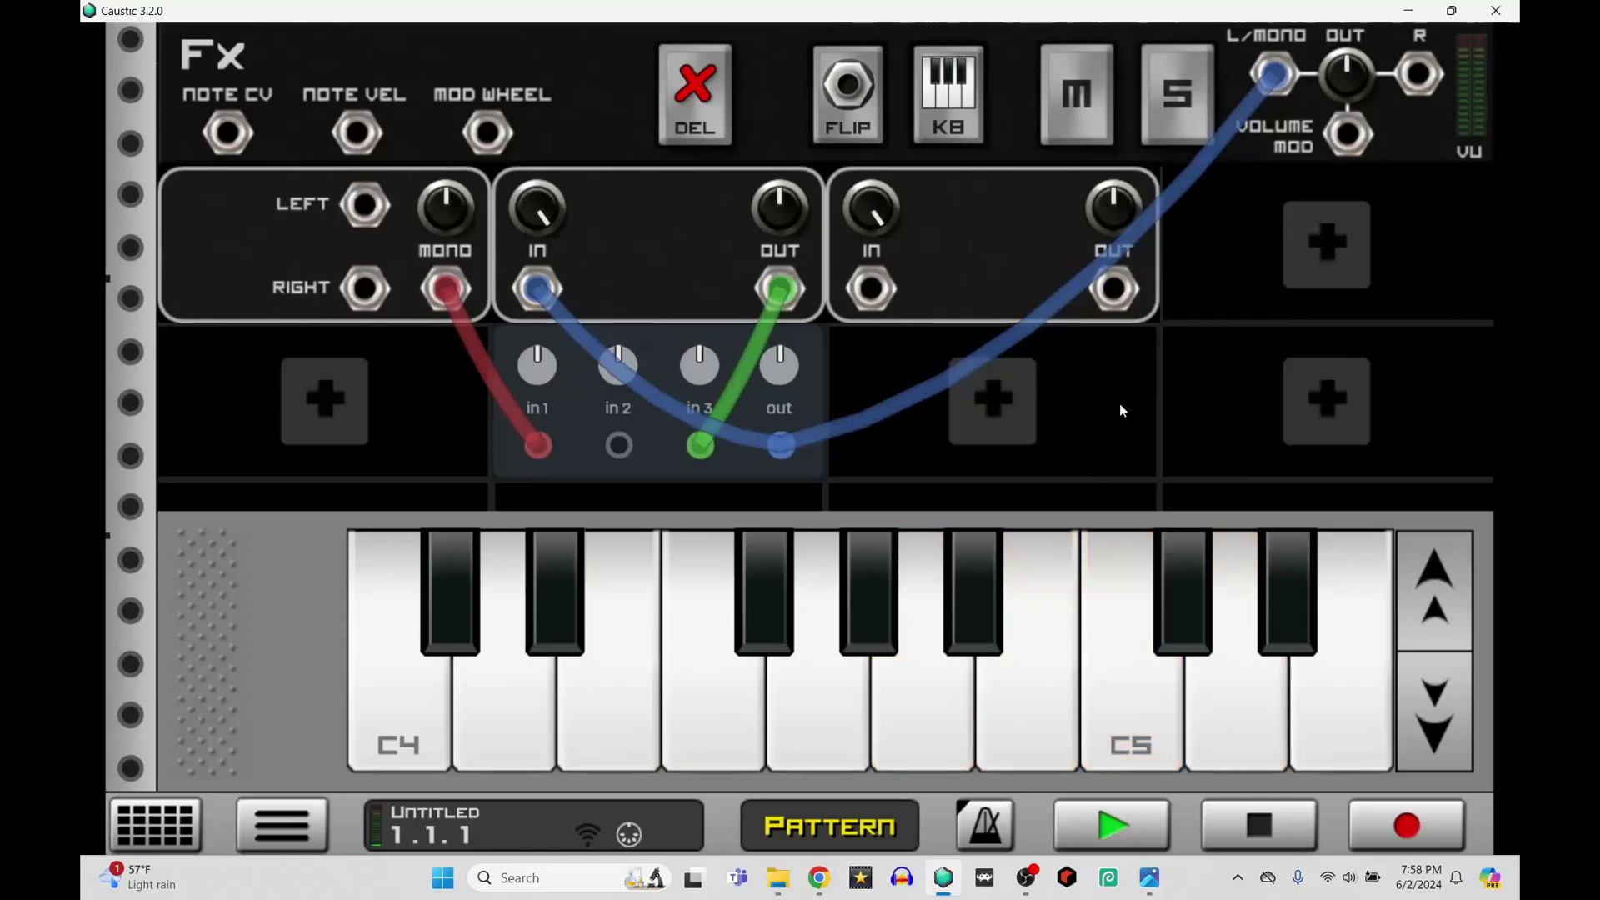
# Route the rightmost effect's output to L/MONO and raise its Amount to about 0.9
pyautogui.click(951, 143)
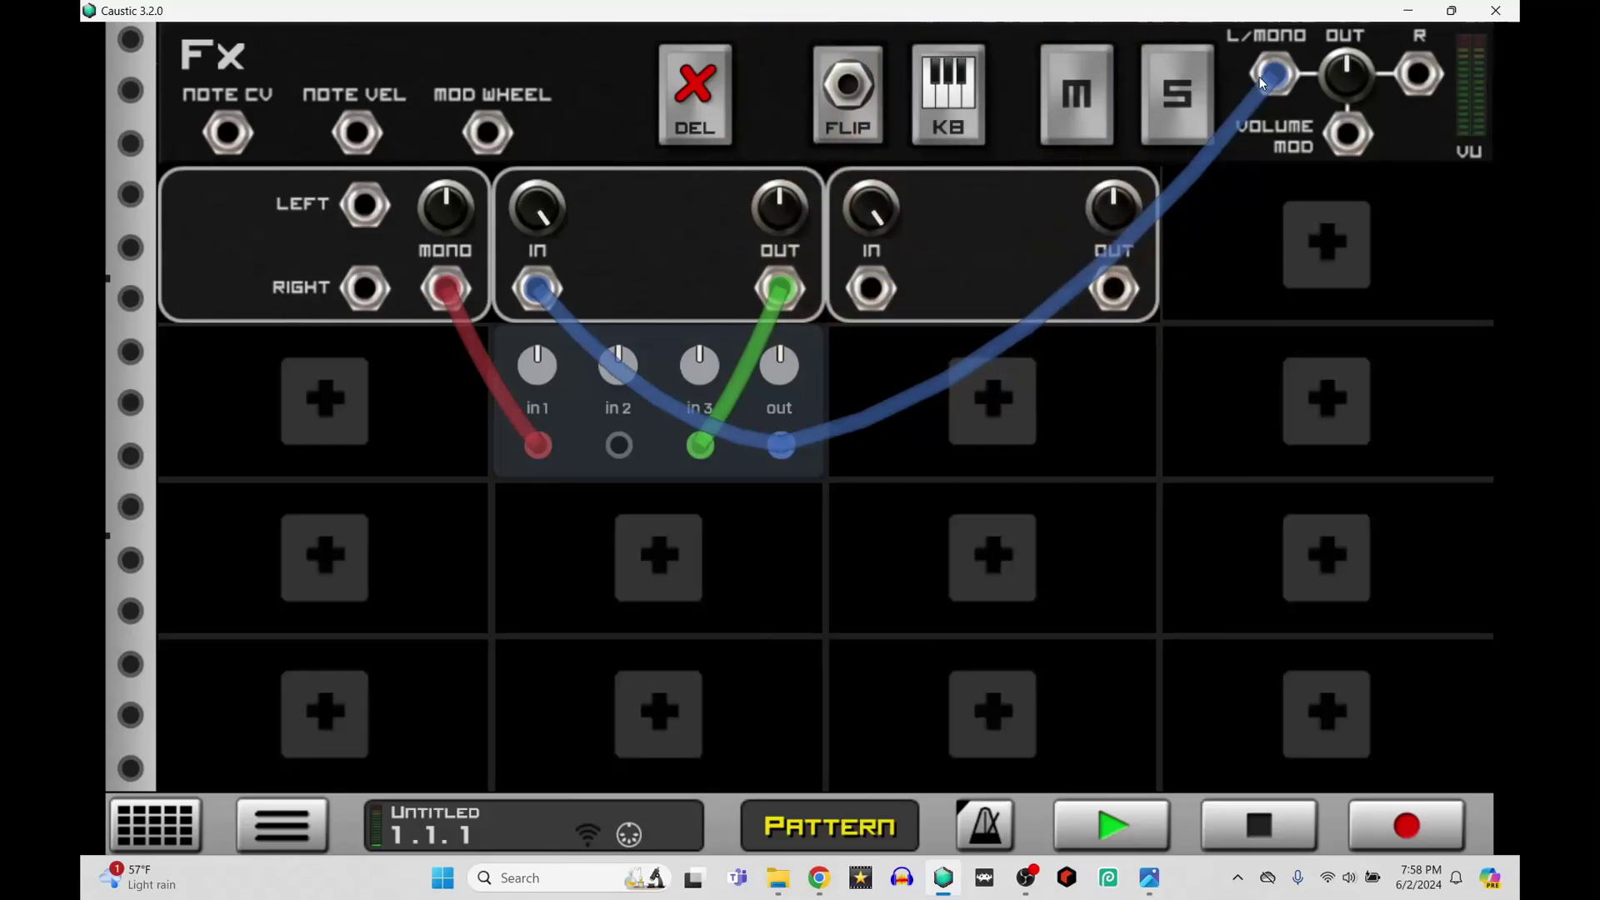
pyautogui.moveTo(1275, 75); pyautogui.dragTo(881, 294)
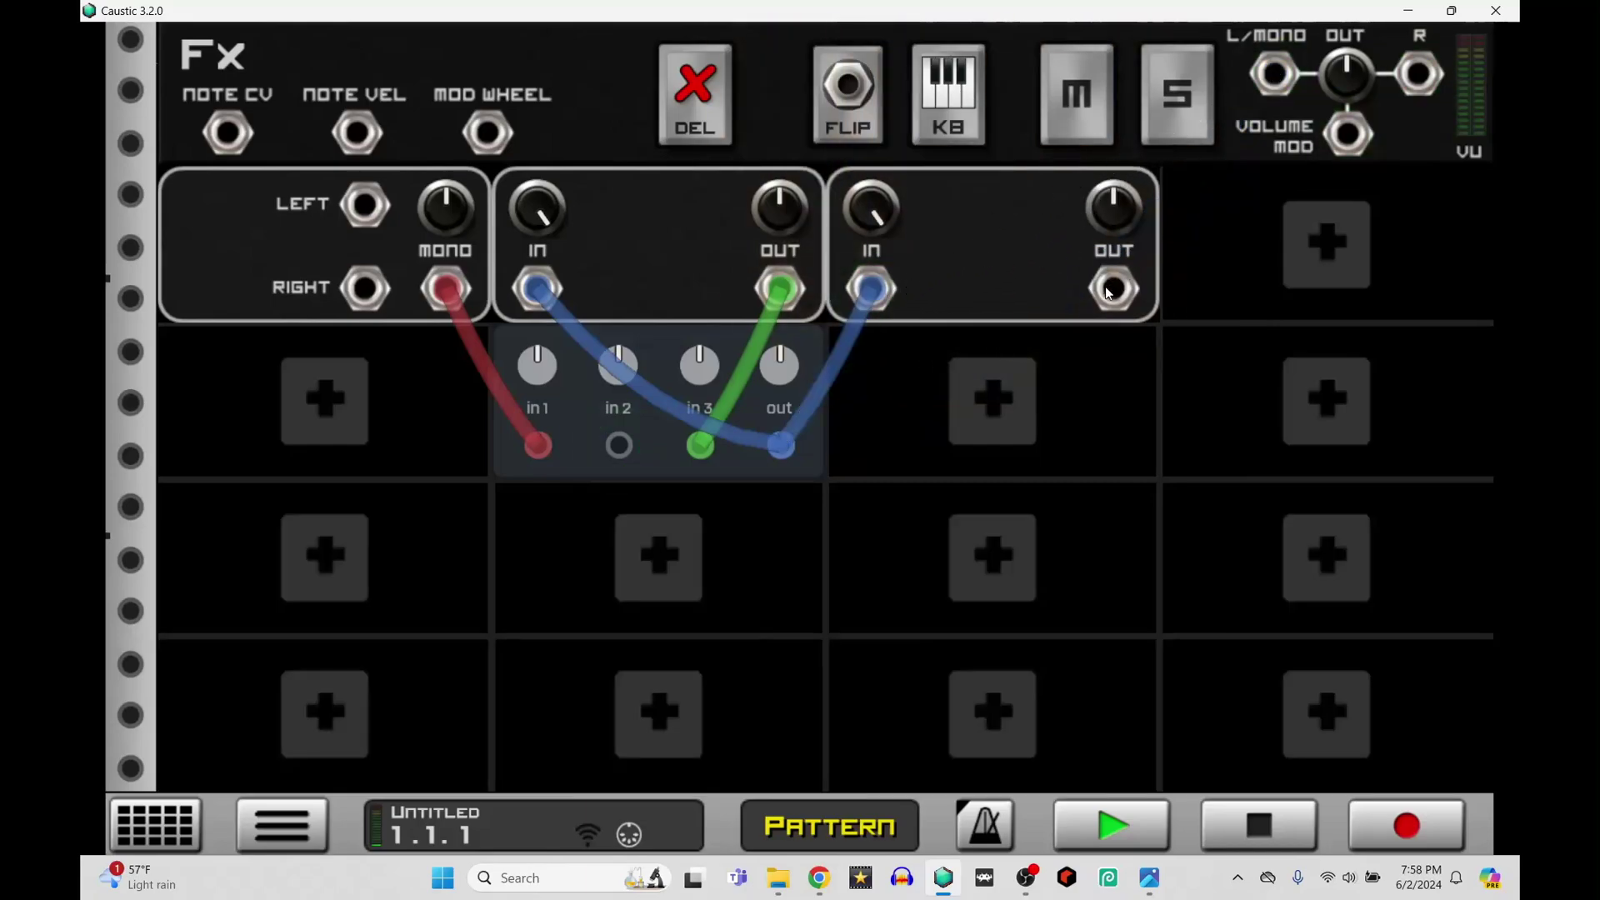
pyautogui.moveTo(1114, 289); pyautogui.dragTo(1274, 75)
pyautogui.click(943, 89)
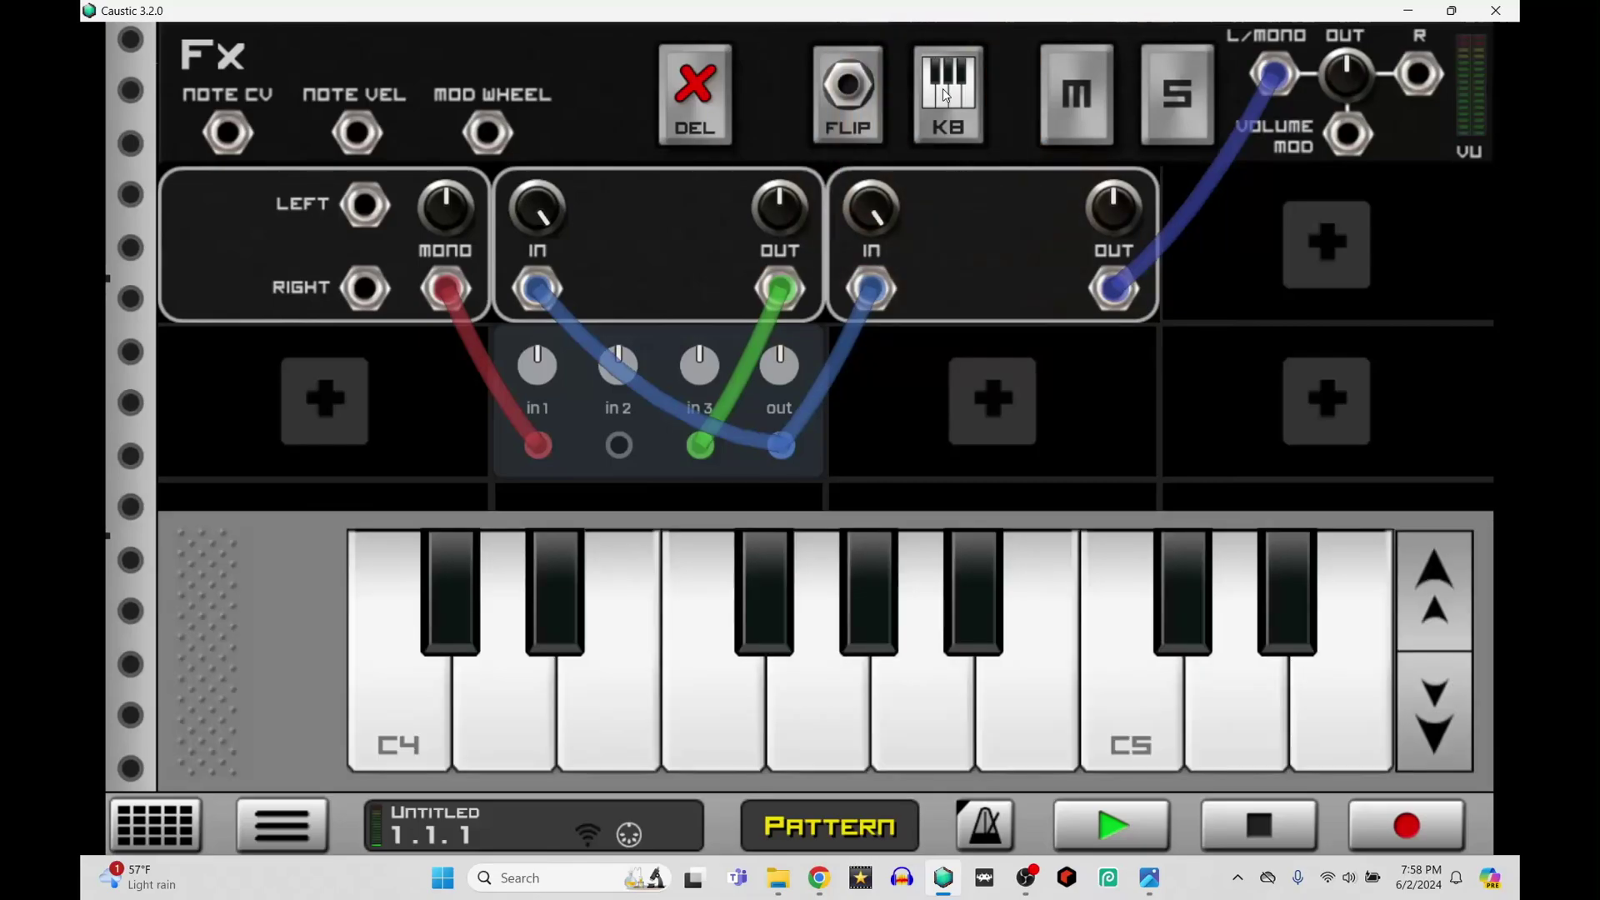
pyautogui.click(848, 91)
pyautogui.click(926, 113)
pyautogui.moveTo(999, 243); pyautogui.dragTo(1008, 146)
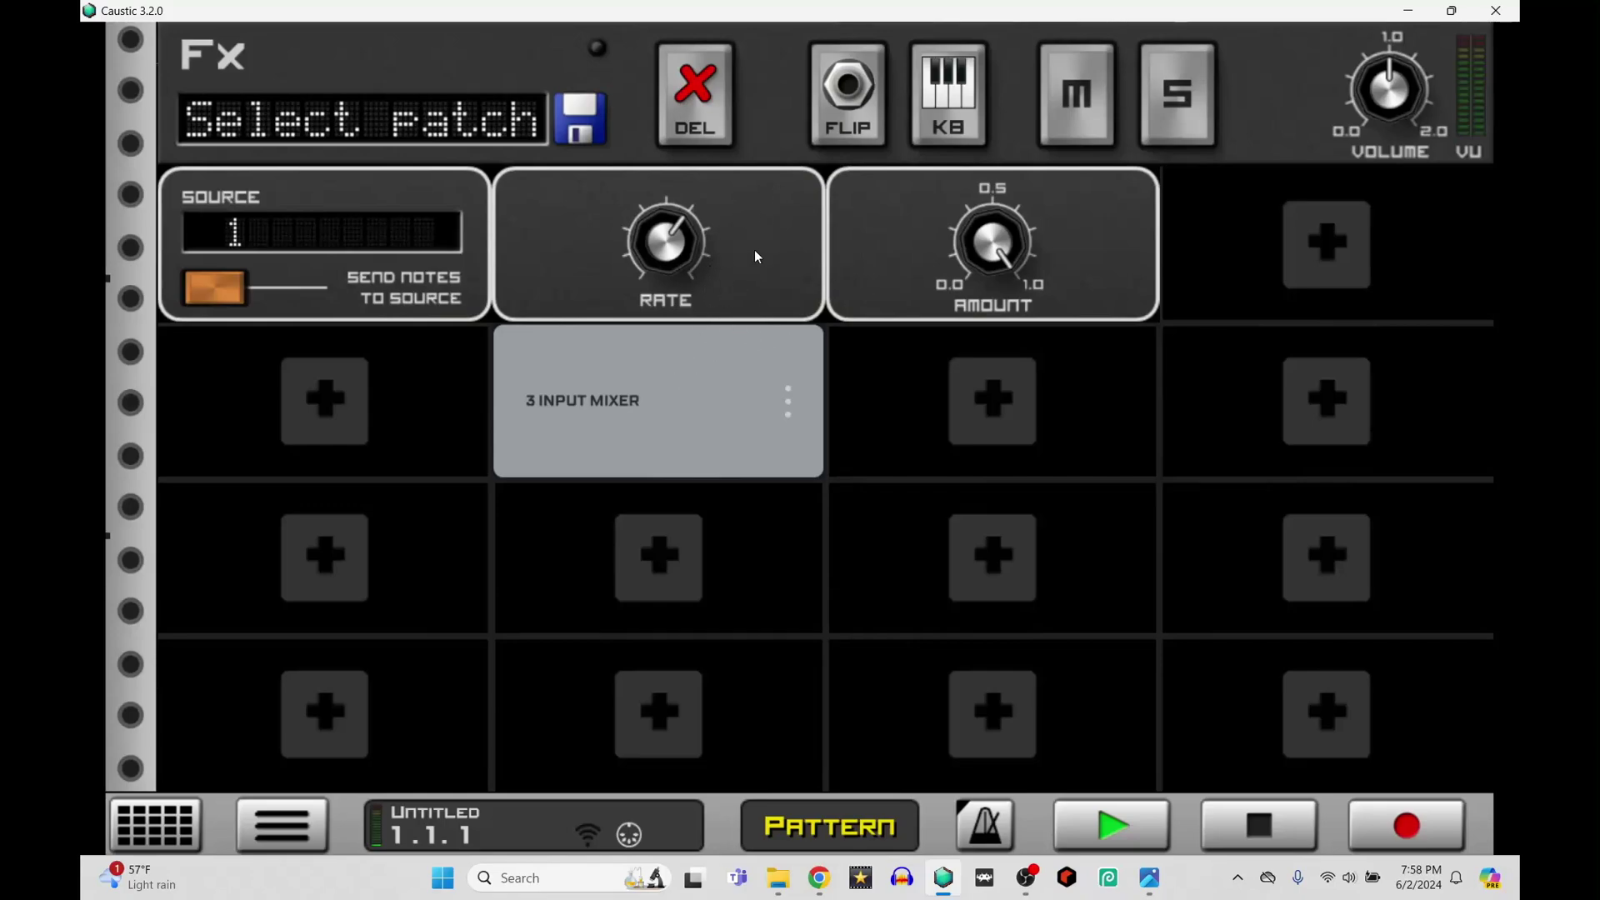
# Feed the mono input into the rightmost effect, unplug the green mixer cable, and set Amount to about 0.6
pyautogui.click(833, 115)
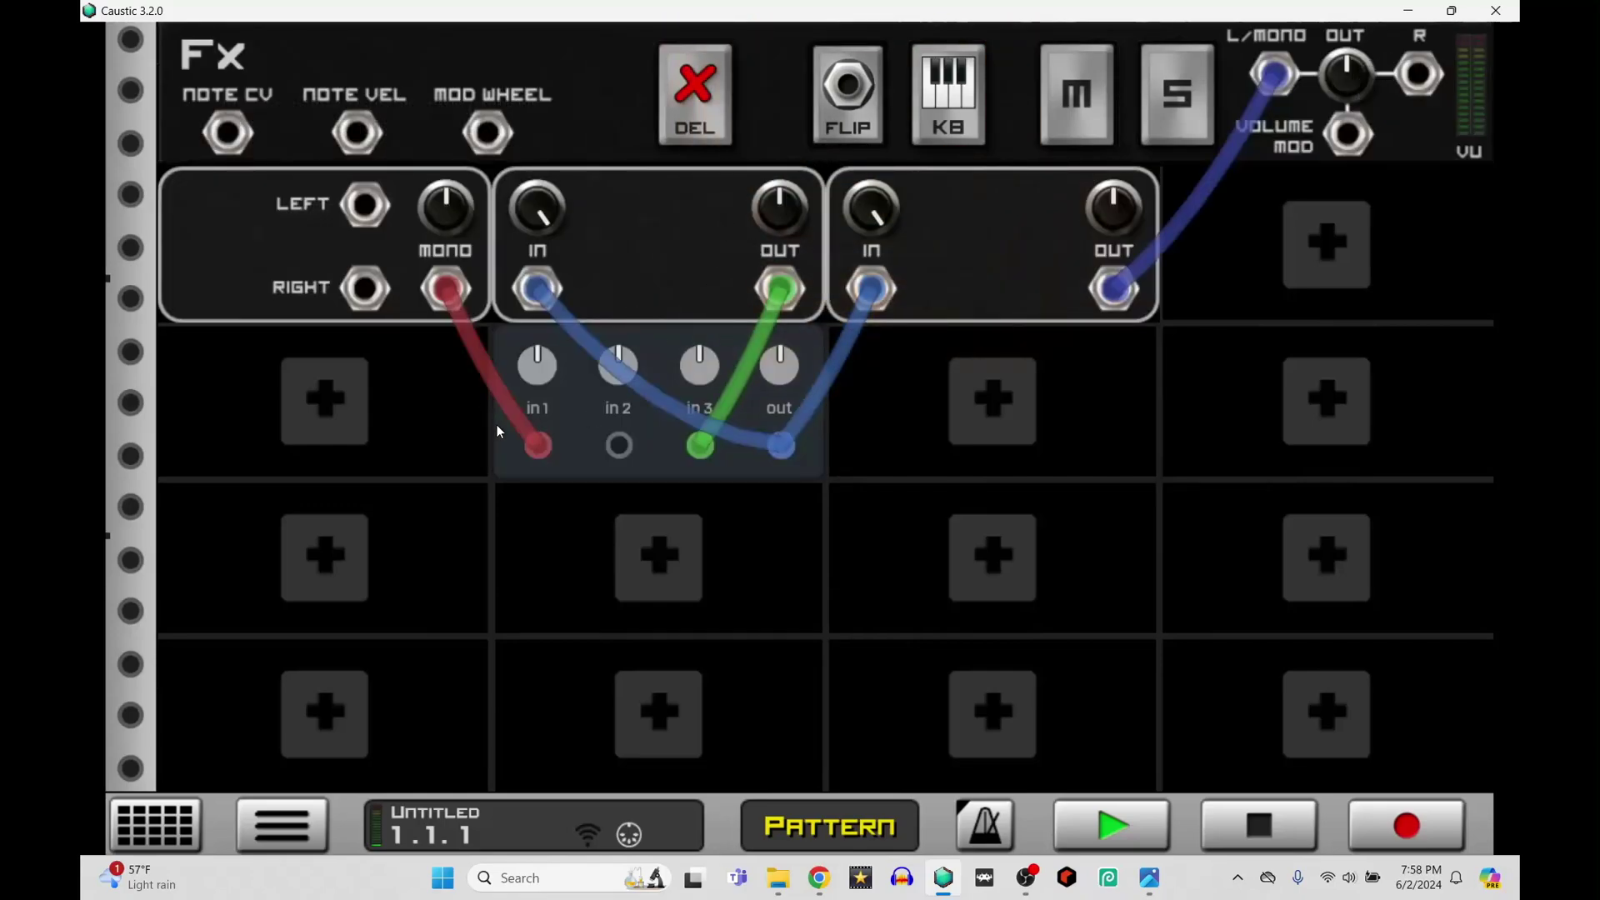
pyautogui.moveTo(538, 446); pyautogui.dragTo(882, 292)
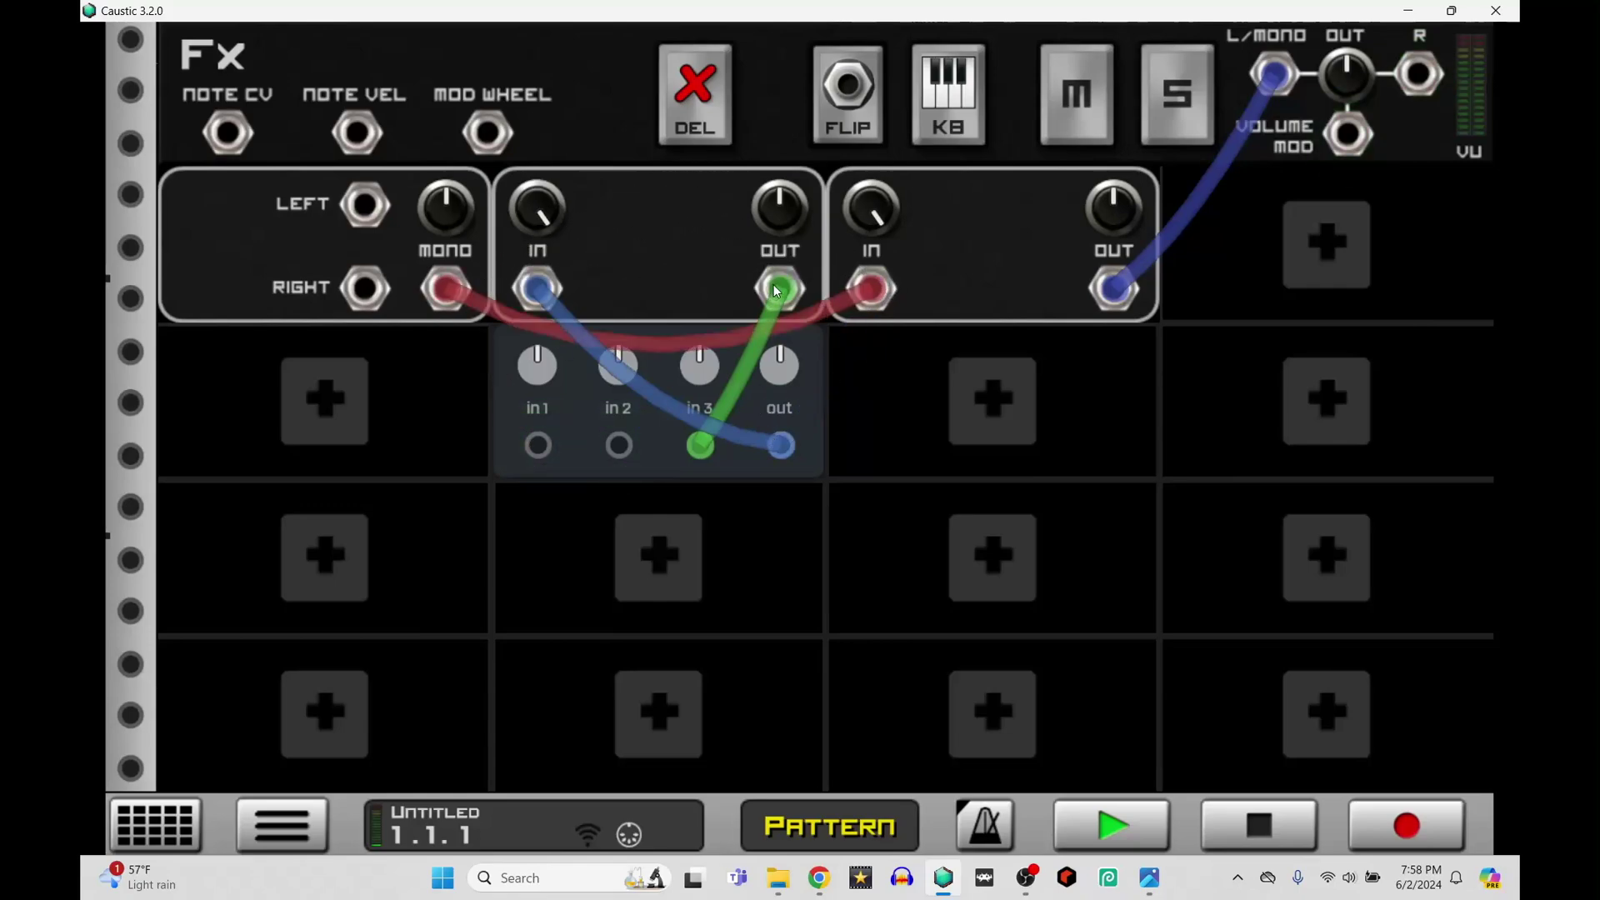
pyautogui.moveTo(773, 283)
pyautogui.mouseDown()
pyautogui.moveTo(686, 437)
pyautogui.moveTo(700, 443)
pyautogui.moveTo(773, 291)
pyautogui.mouseUp()
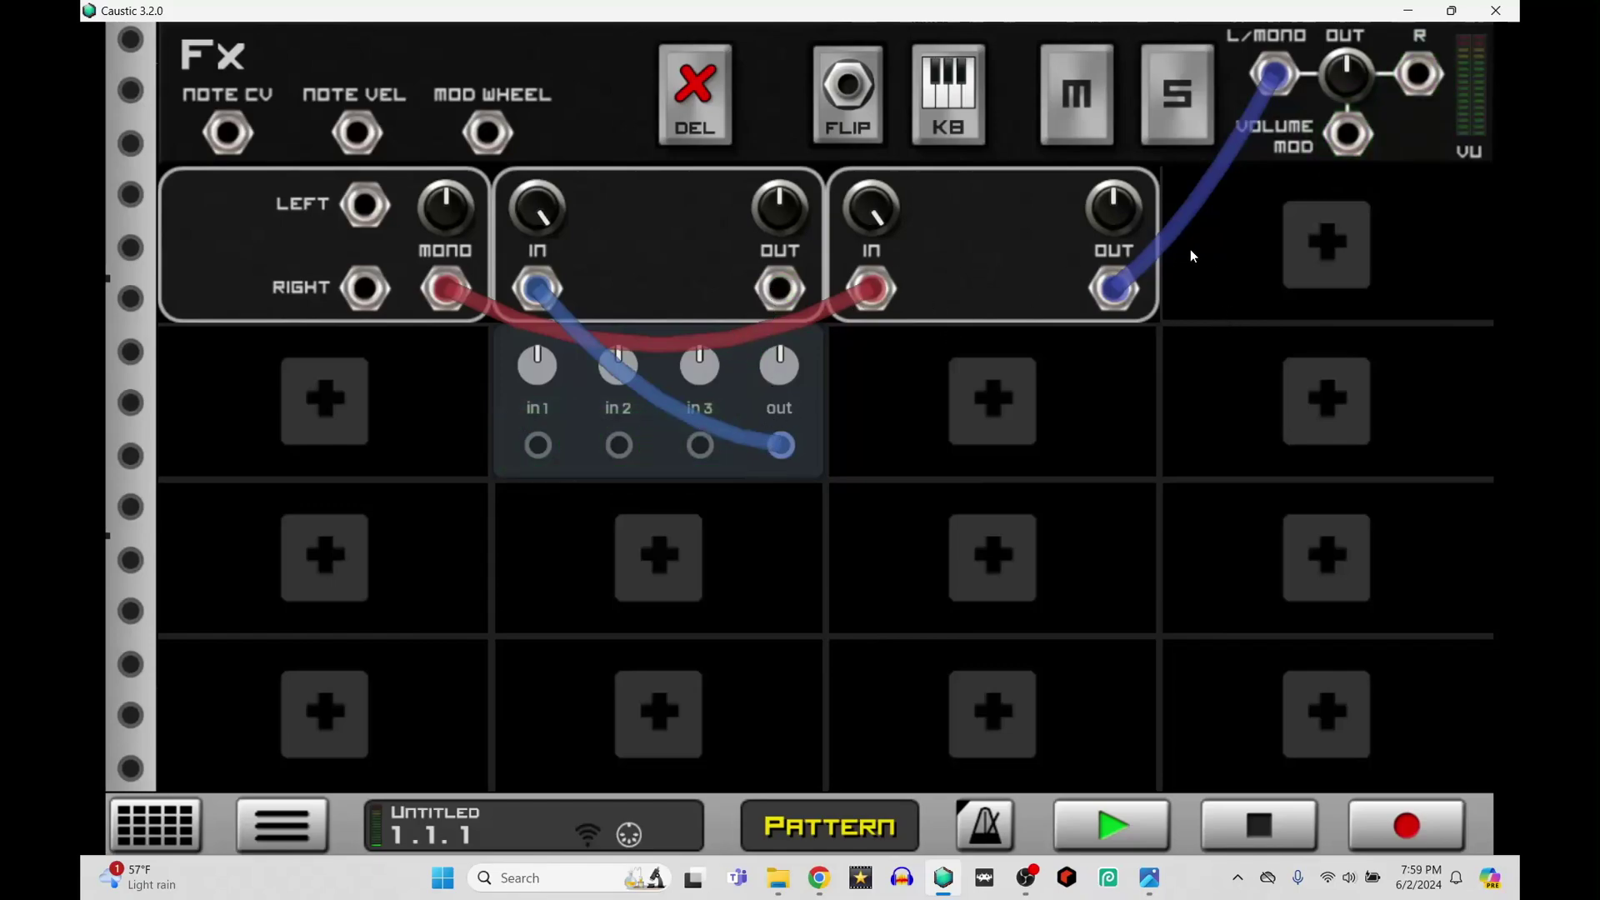
pyautogui.click(863, 108)
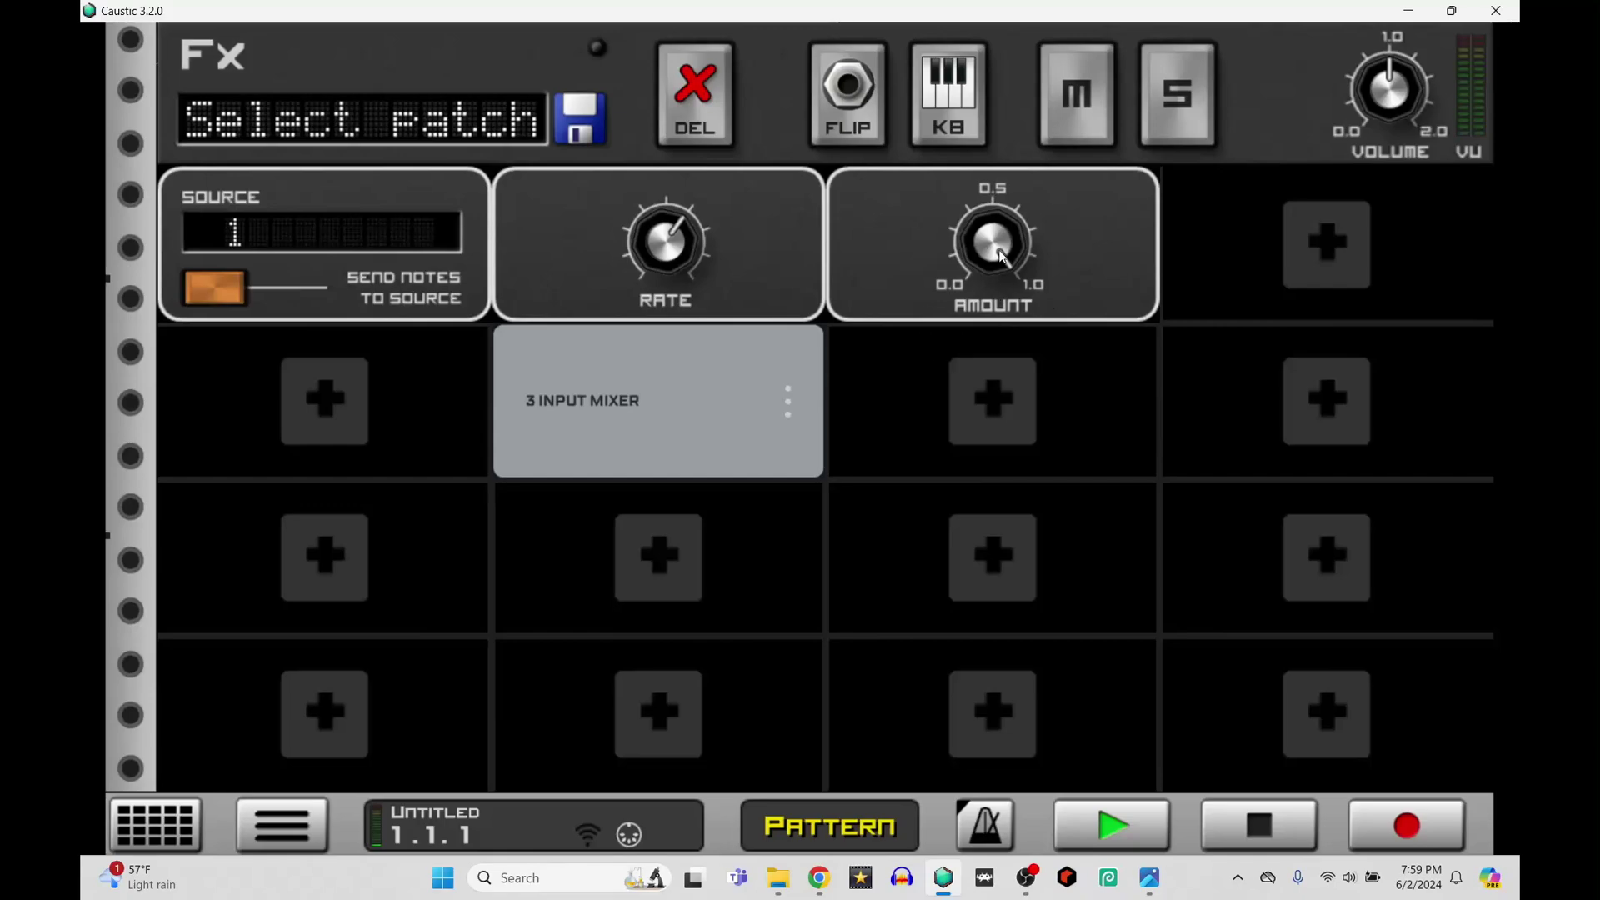
pyautogui.moveTo(1002, 258); pyautogui.dragTo(964, 401)
# Add Chorus and Phaser insert effects to machine 1, the Phaser below the Chorus
pyautogui.scroll(-3, 259, 627)
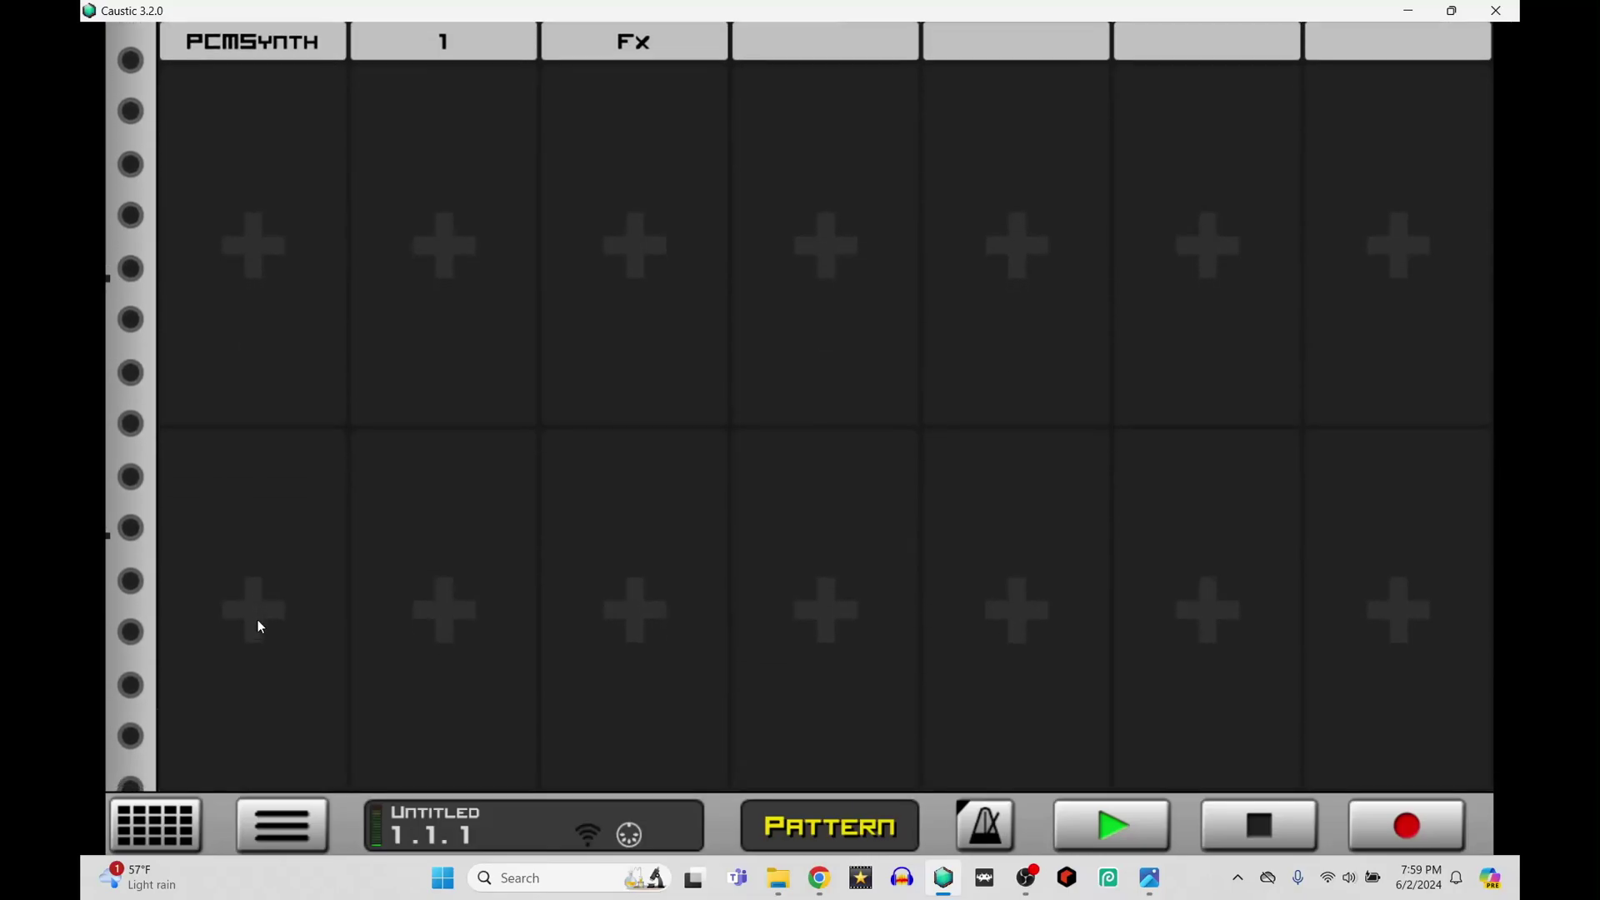
pyautogui.click(494, 217)
pyautogui.click(406, 355)
pyautogui.click(471, 554)
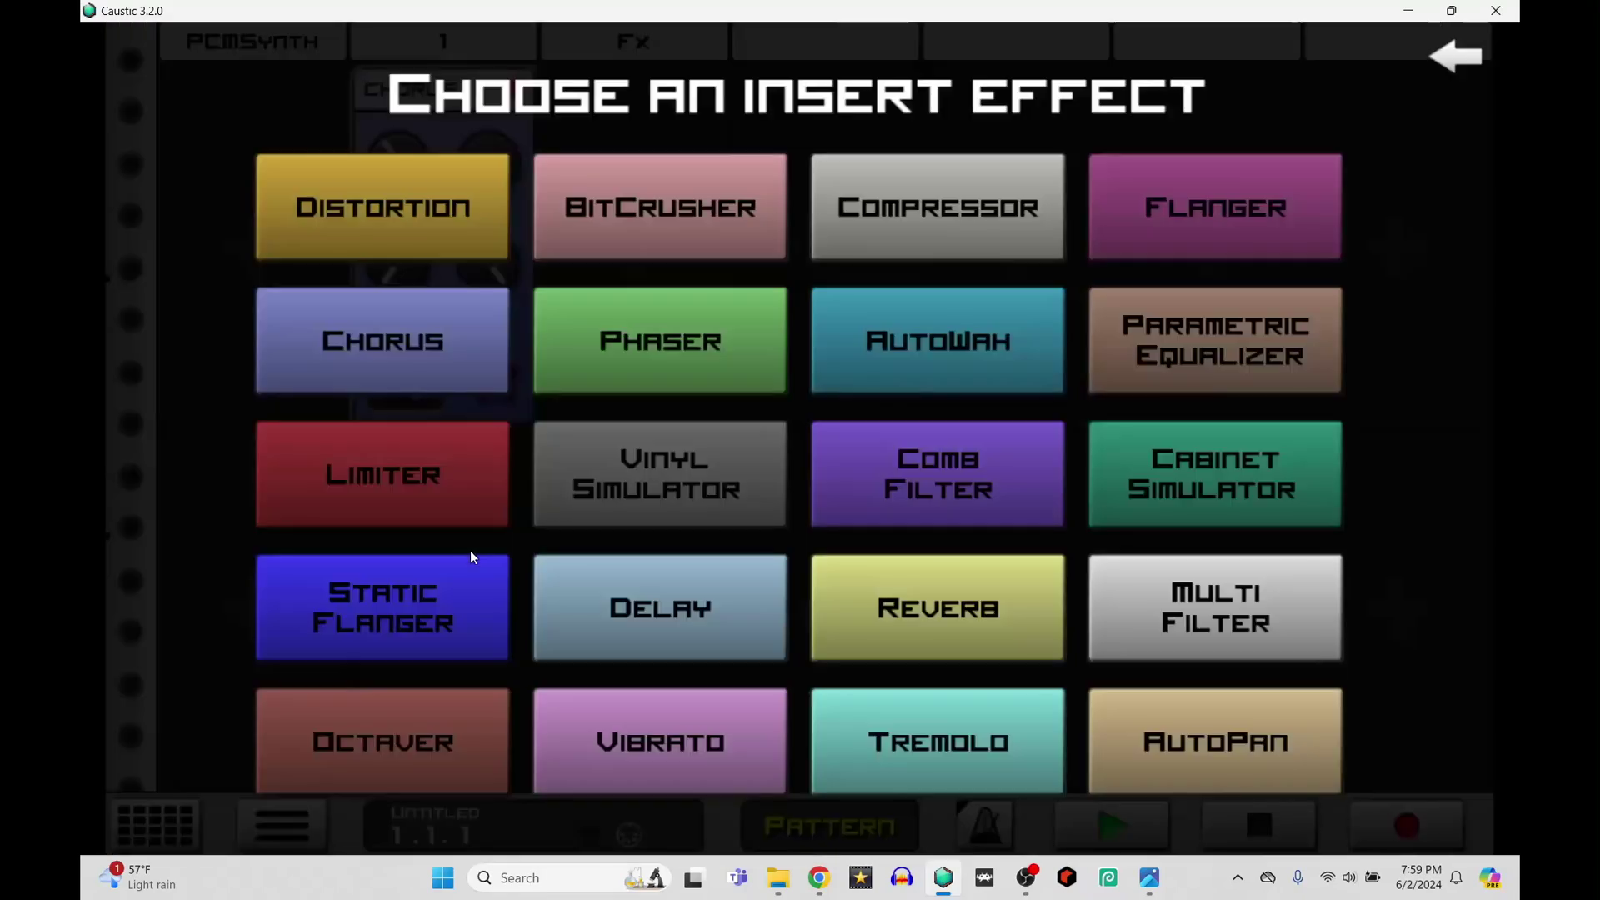
pyautogui.click(673, 362)
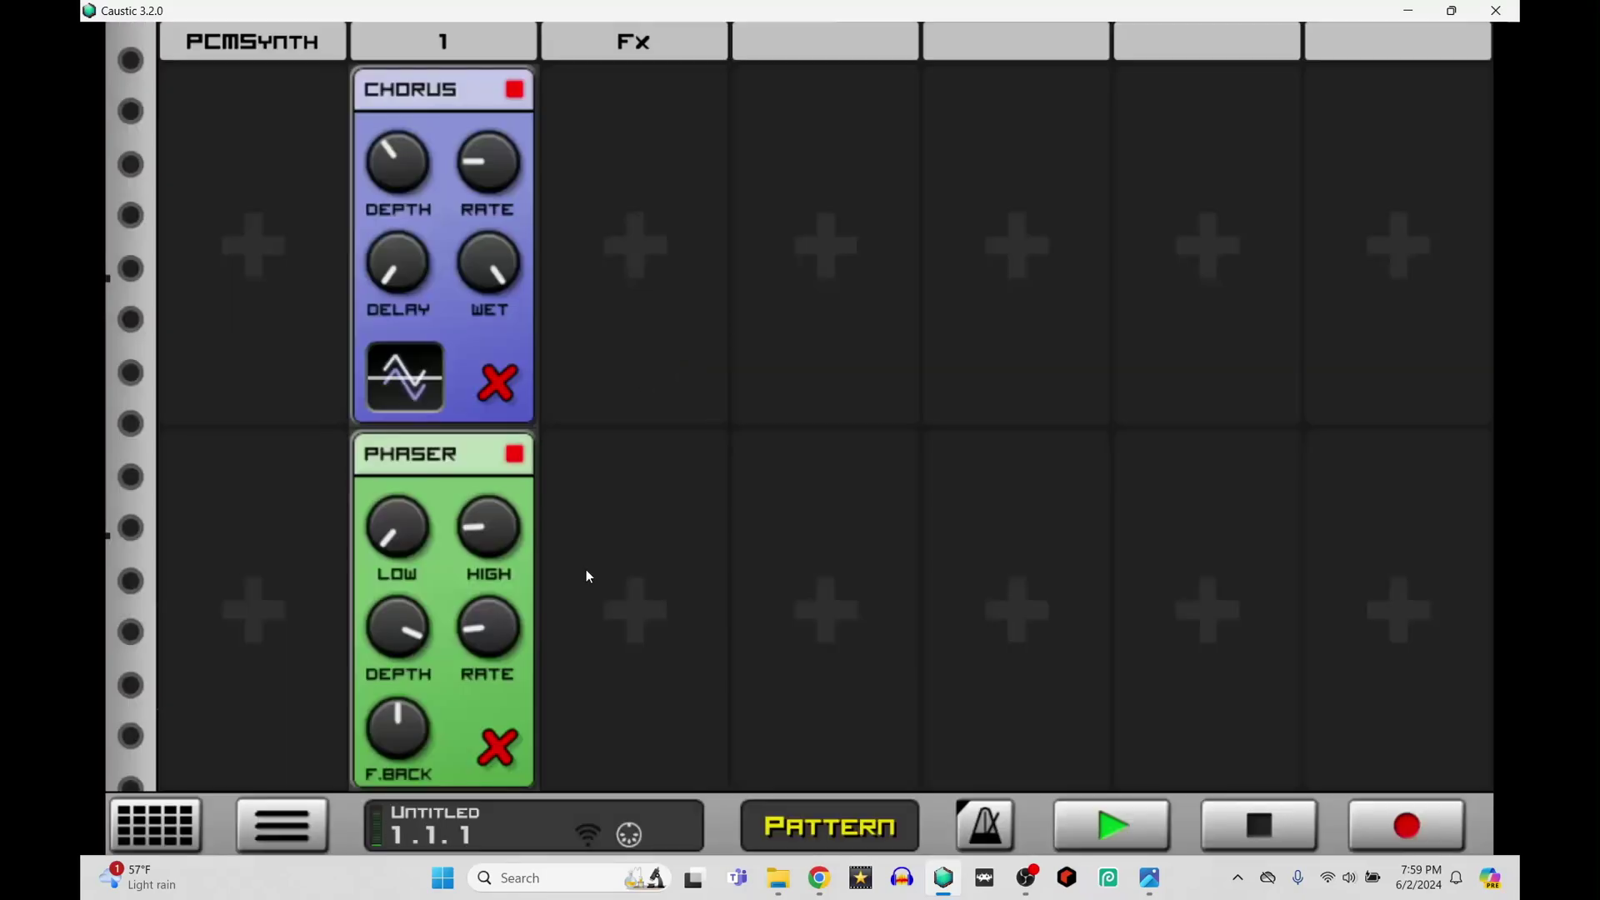
# Add a Flanger beside the Chorus with a Compressor below it, then bring up the mixer
pyautogui.click(672, 108)
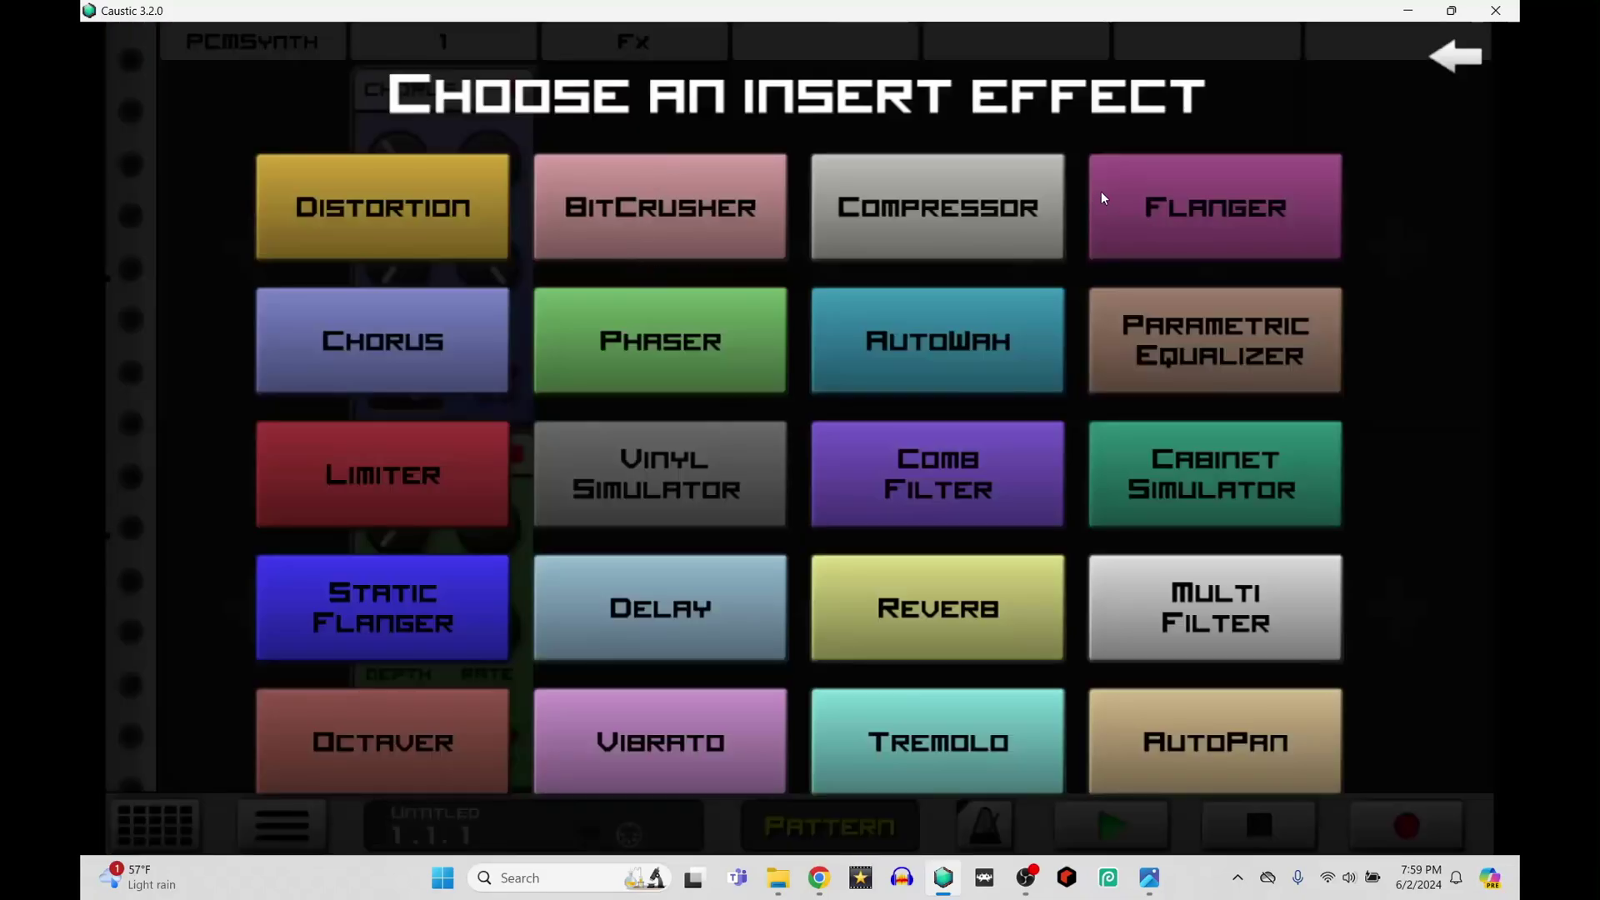
pyautogui.click(1183, 192)
pyautogui.click(958, 191)
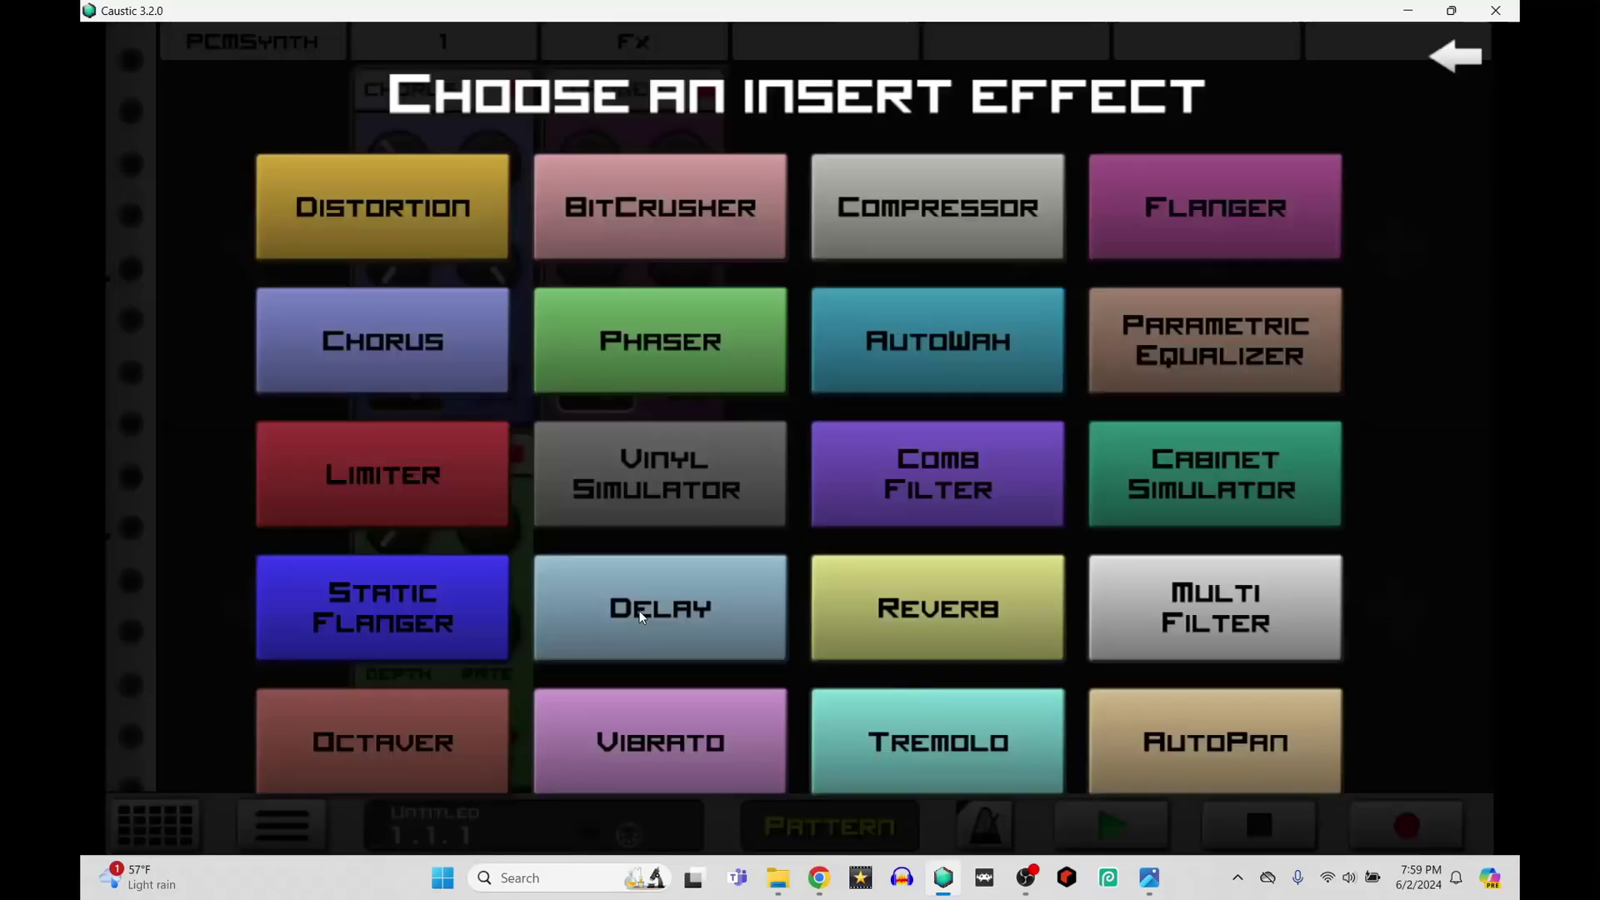
pyautogui.click(960, 196)
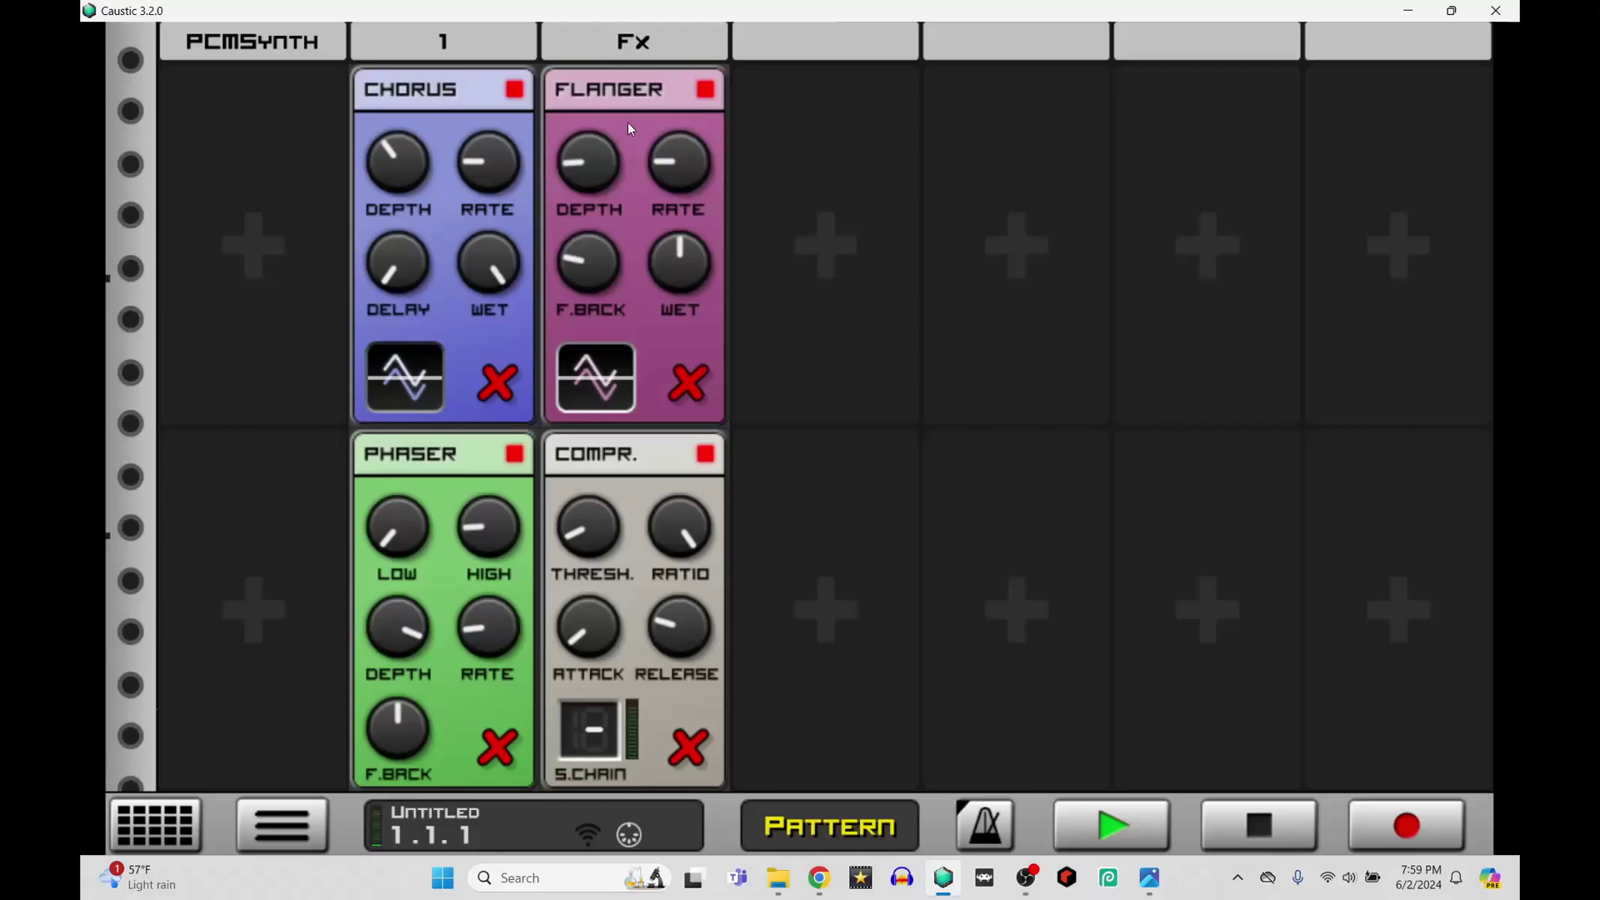
pyautogui.click(628, 41)
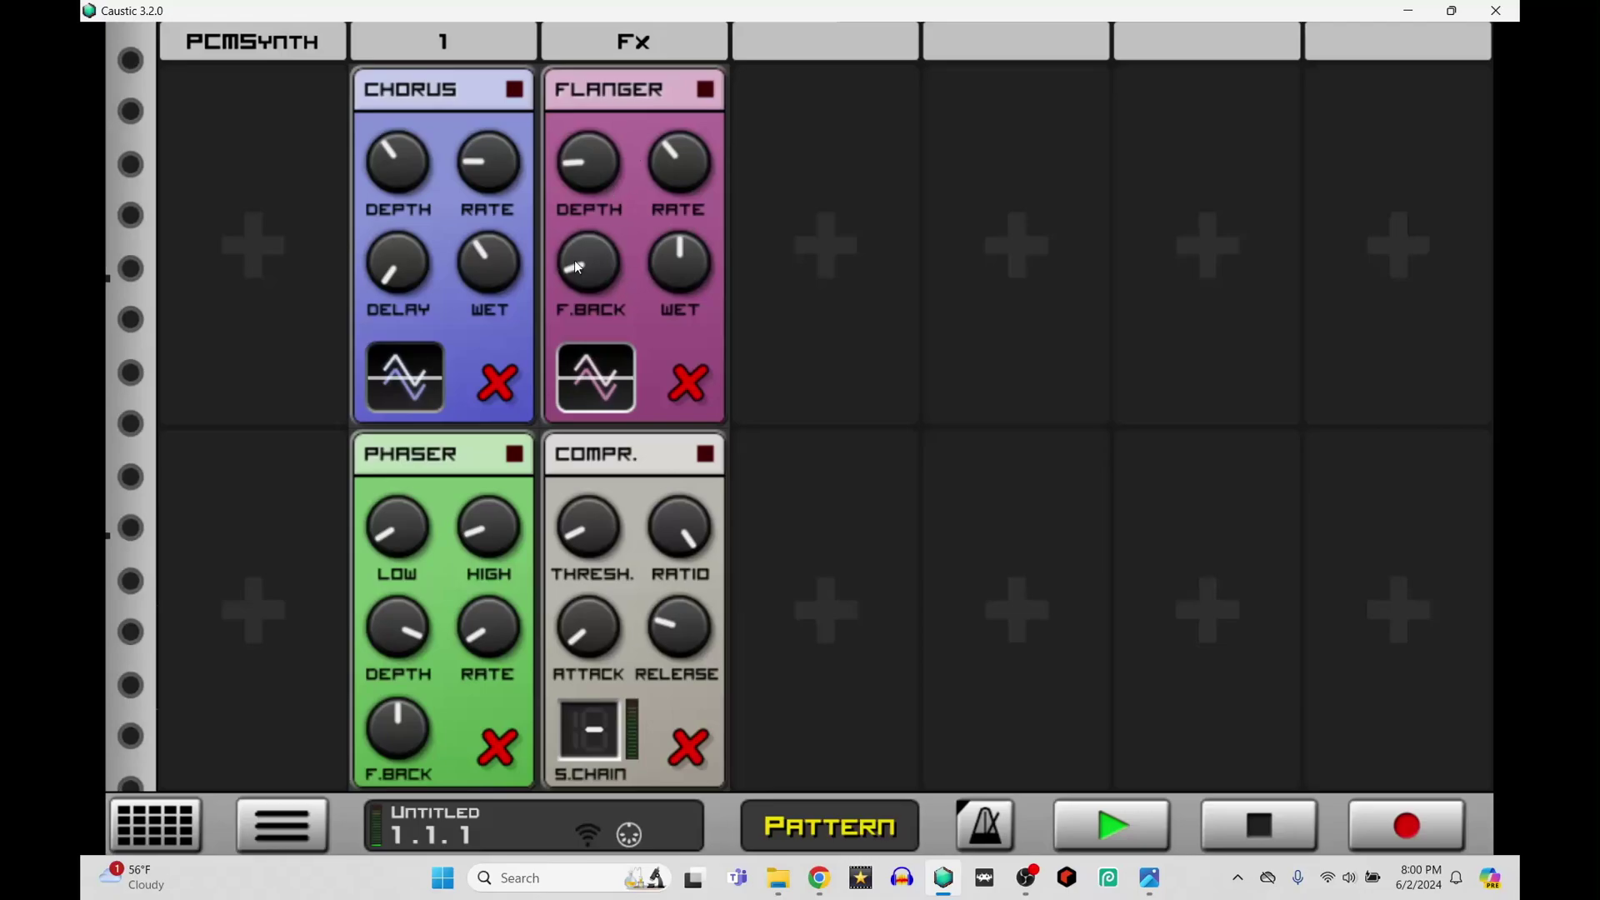
pyautogui.scroll(-3, 562, 391)
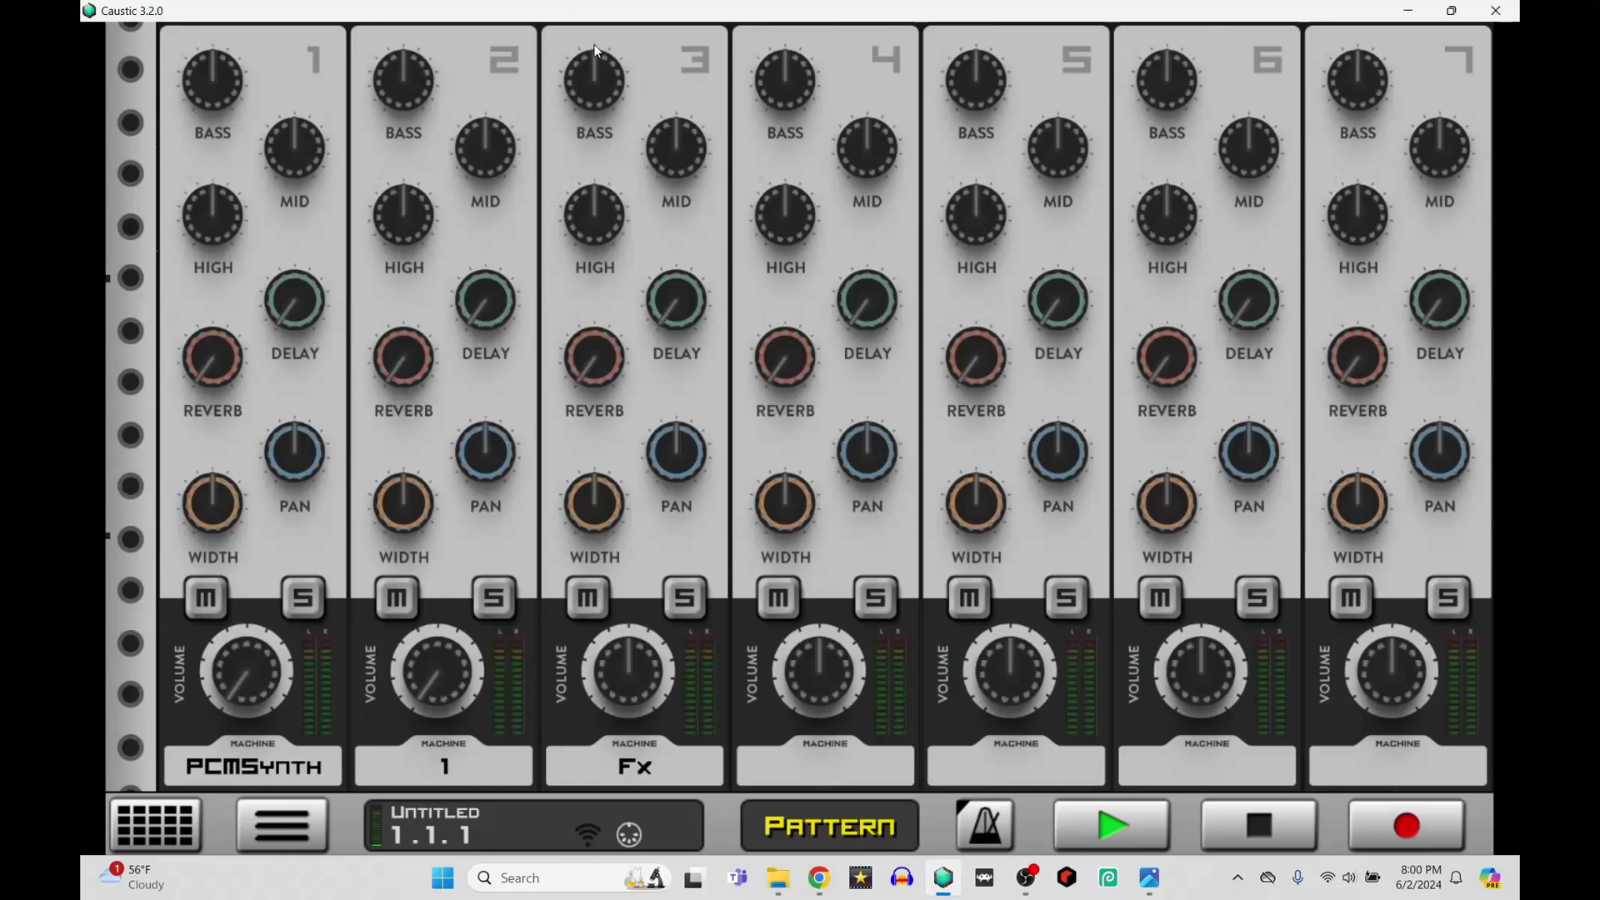
# Turn down channel 3's BASS on the mixer
pyautogui.moveTo(613, 78); pyautogui.dragTo(621, 148)
pyautogui.scroll(-1, 623, 150)
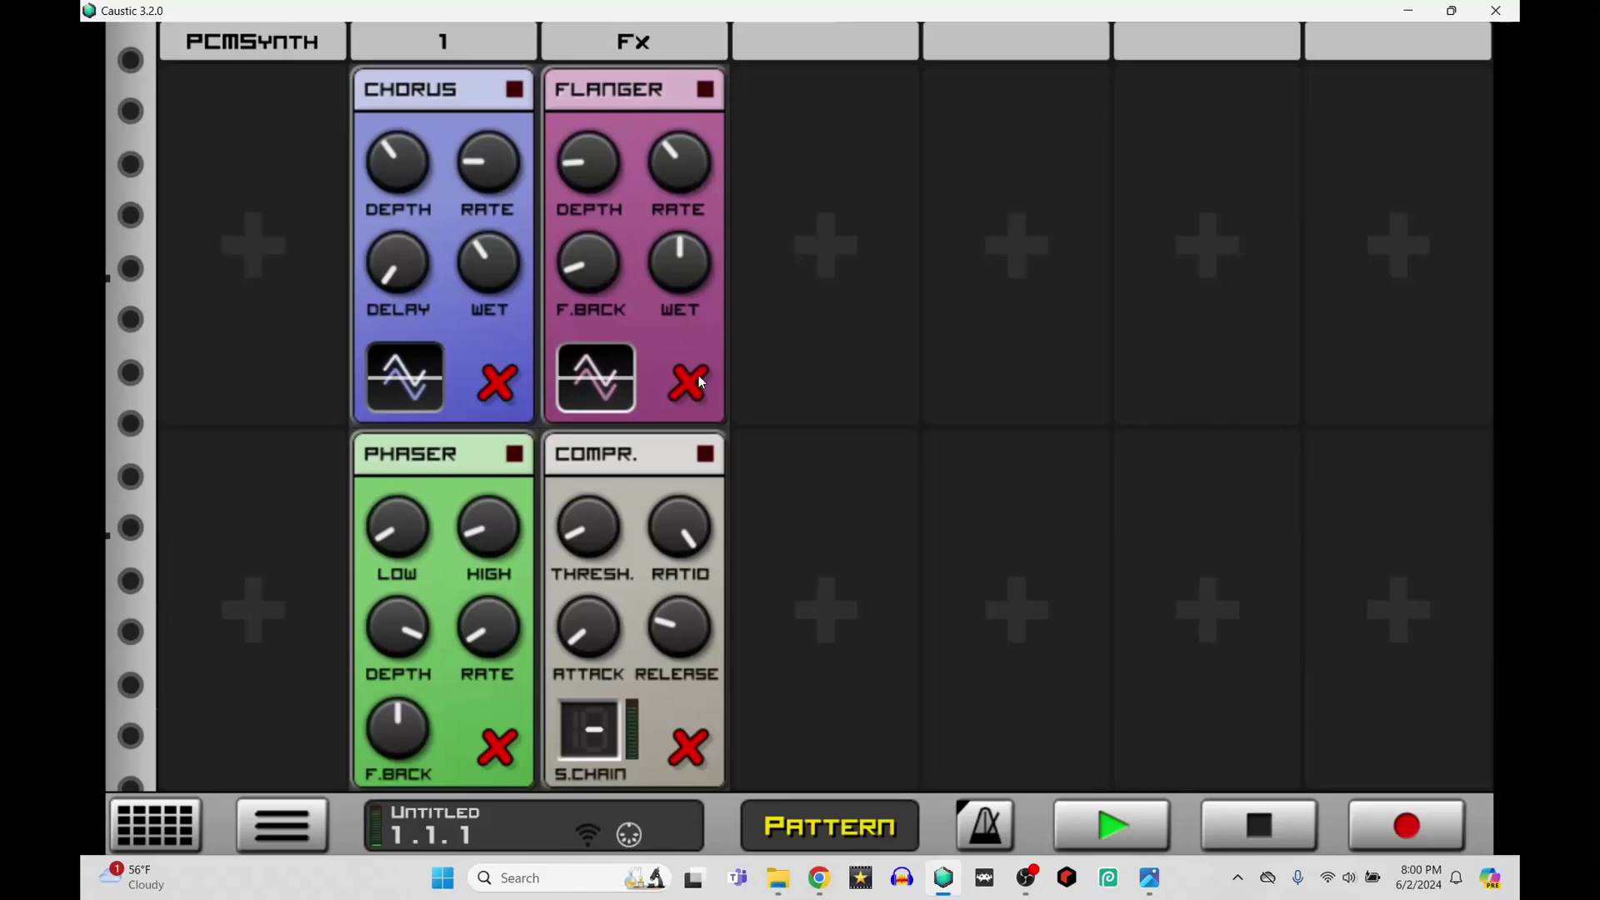
pyautogui.scroll(-1, 630, 443)
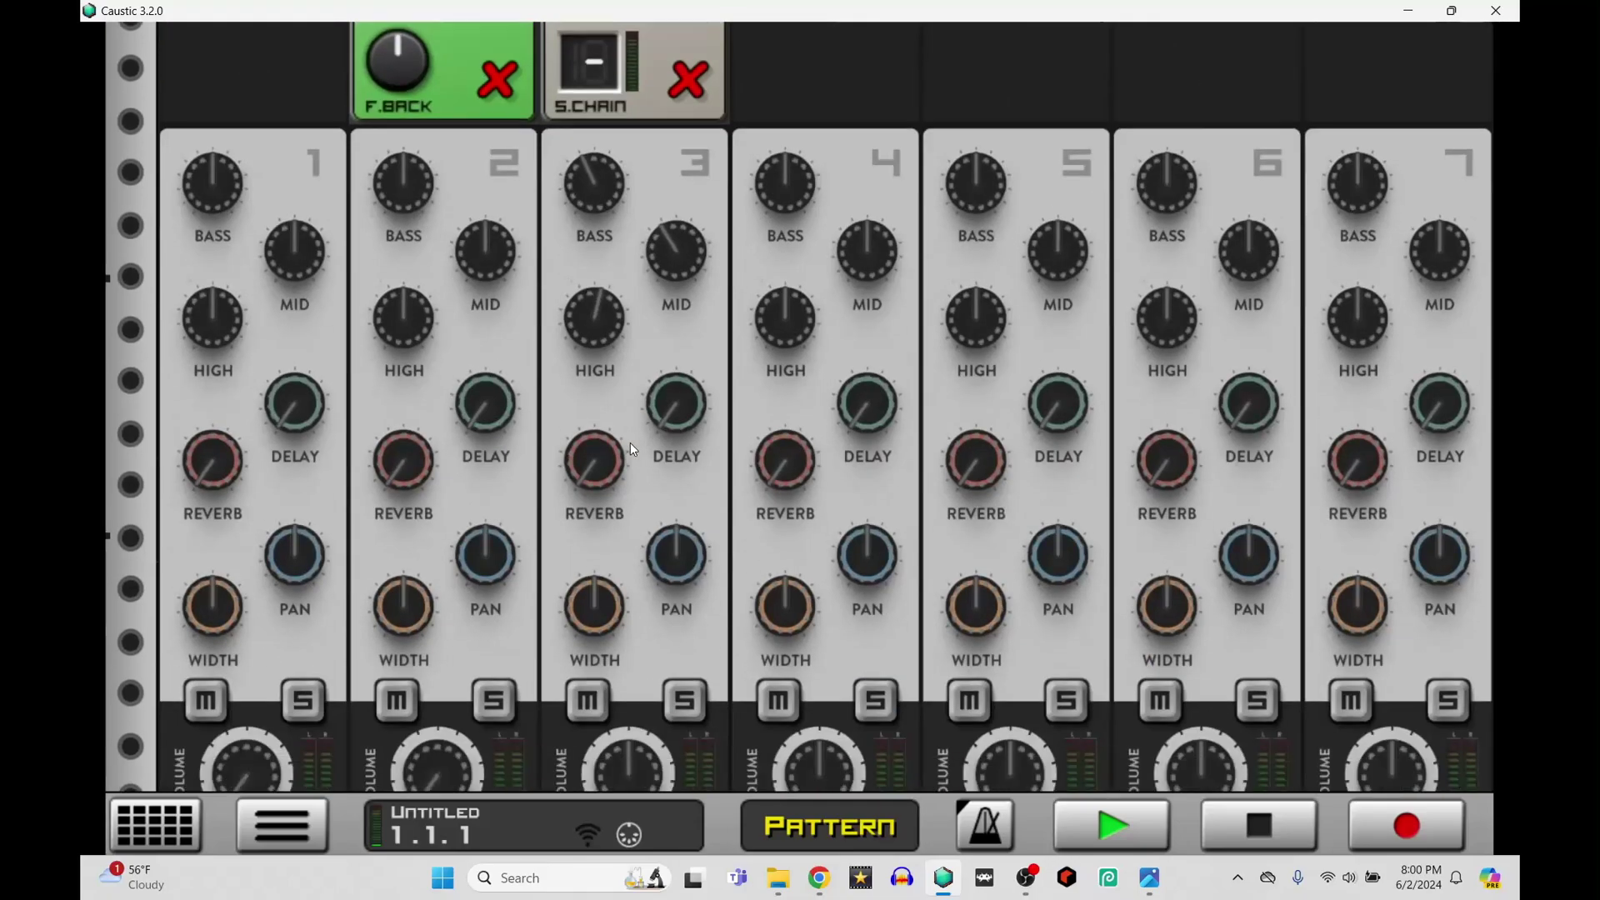
pyautogui.scroll(1, 621, 222)
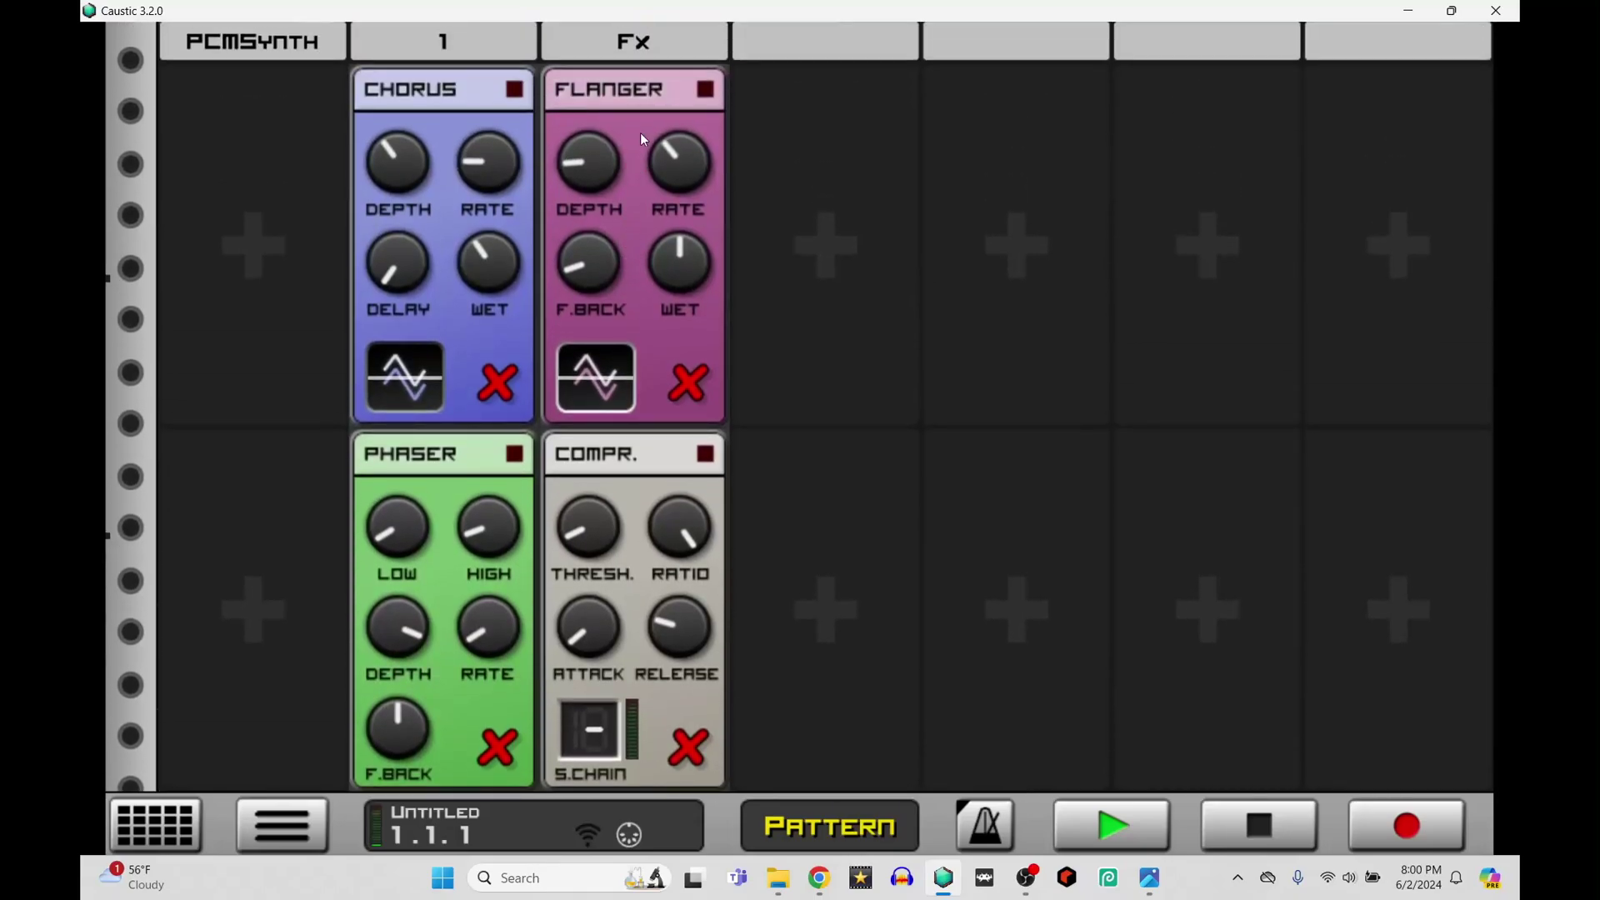
# Replace machine 1's Flanger with a Parametric EQ, then swap that for a Multi Filter
pyautogui.click(700, 393)
pyautogui.click(693, 465)
pyautogui.click(629, 258)
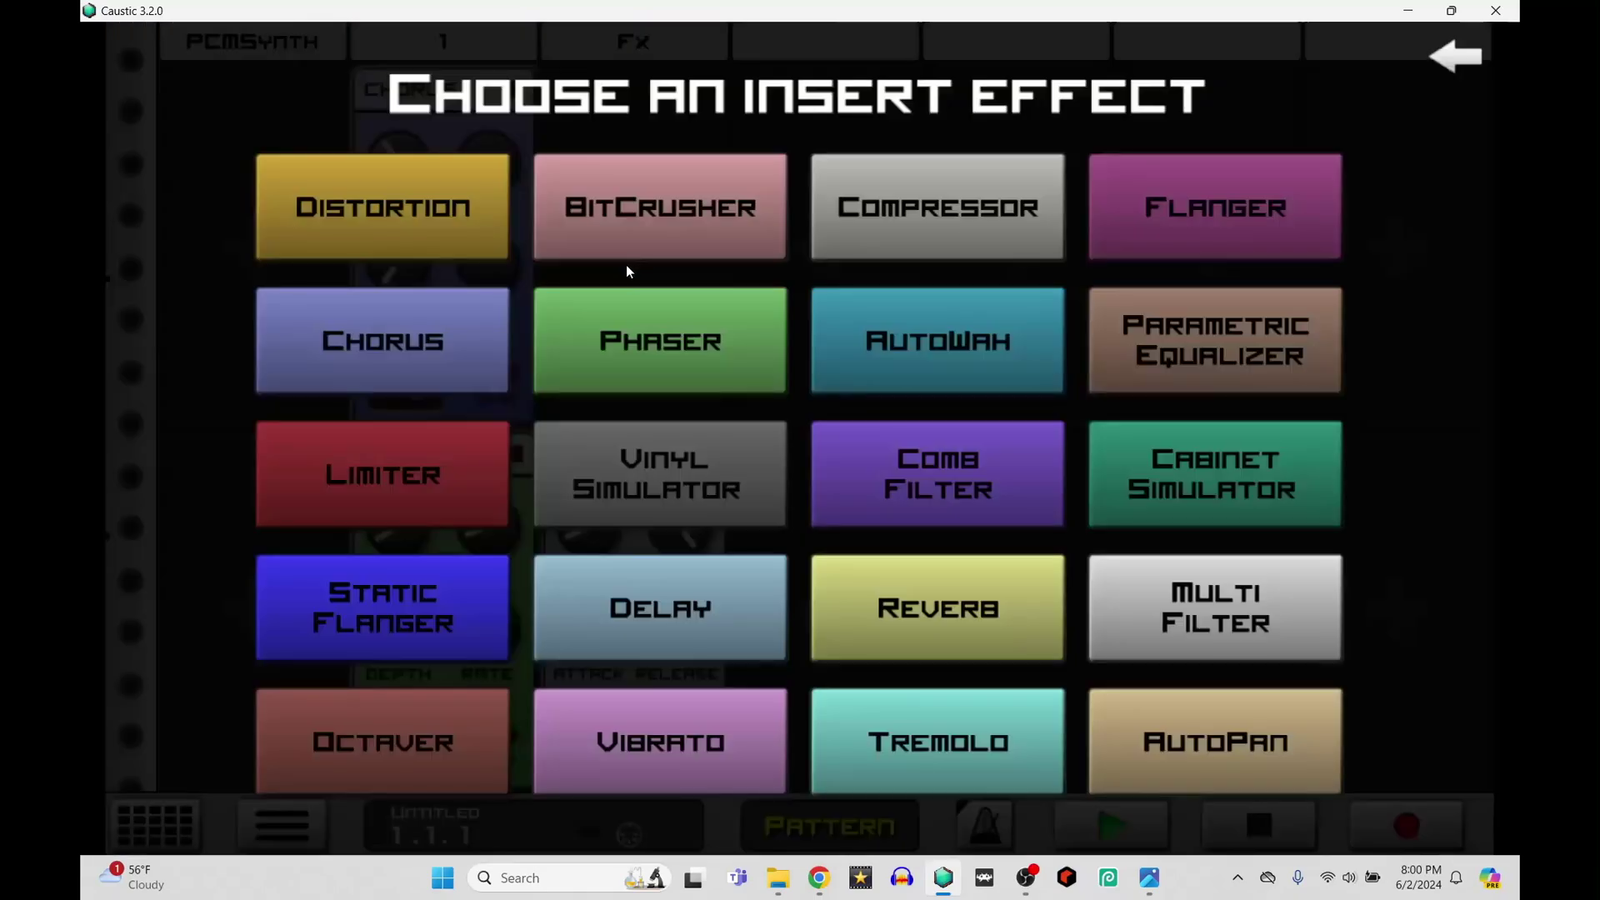
pyautogui.click(1293, 349)
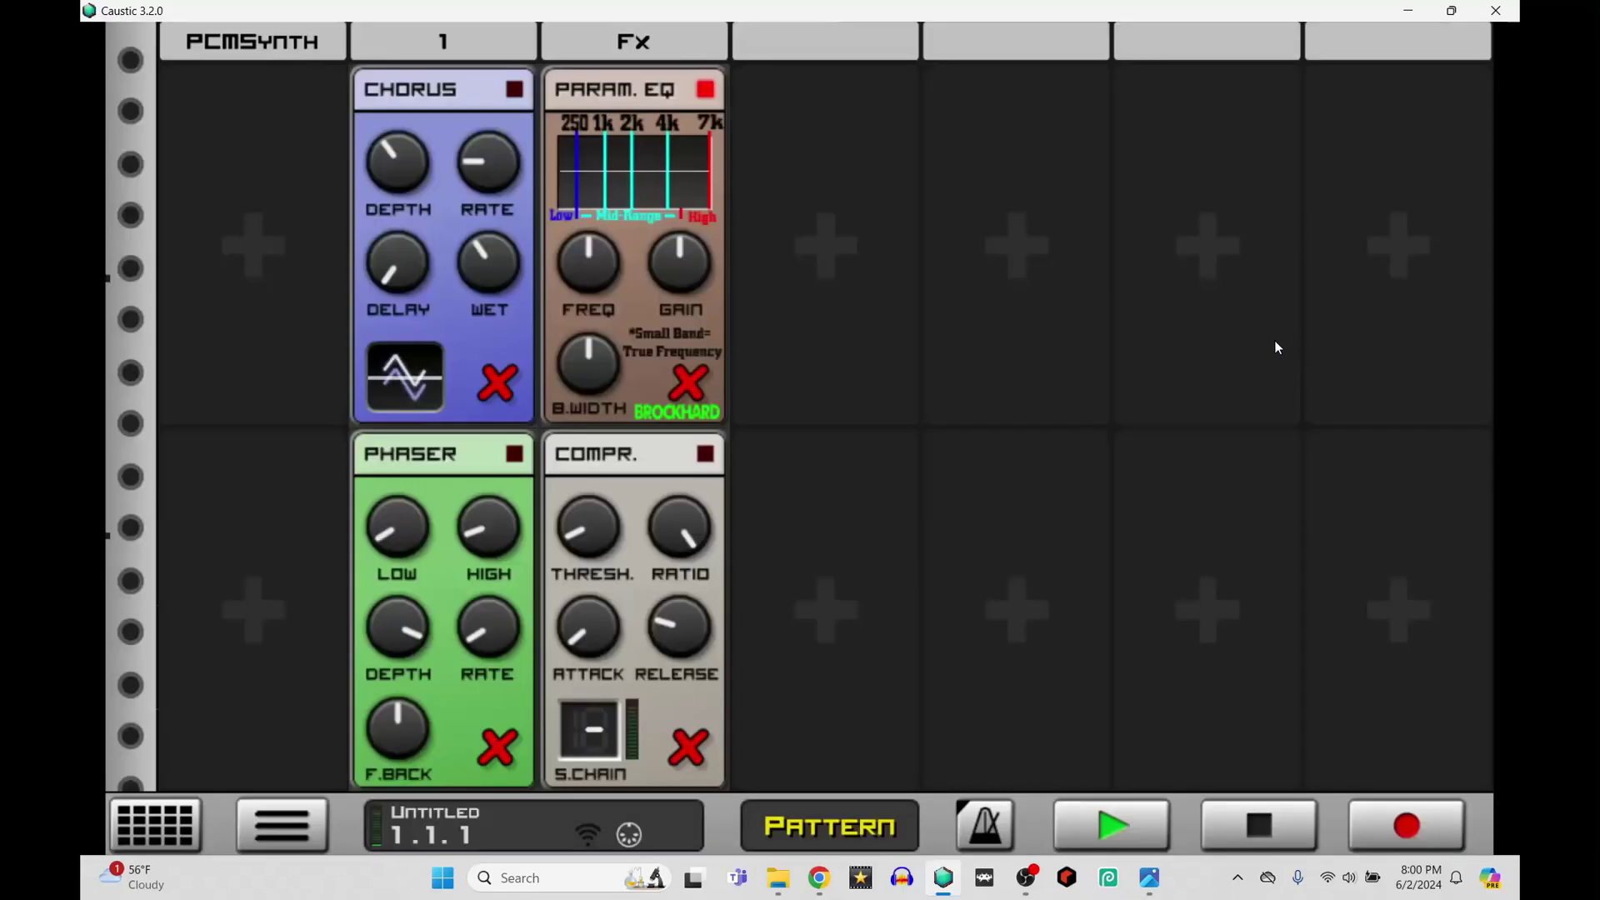
pyautogui.click(696, 386)
pyautogui.click(700, 471)
pyautogui.click(662, 284)
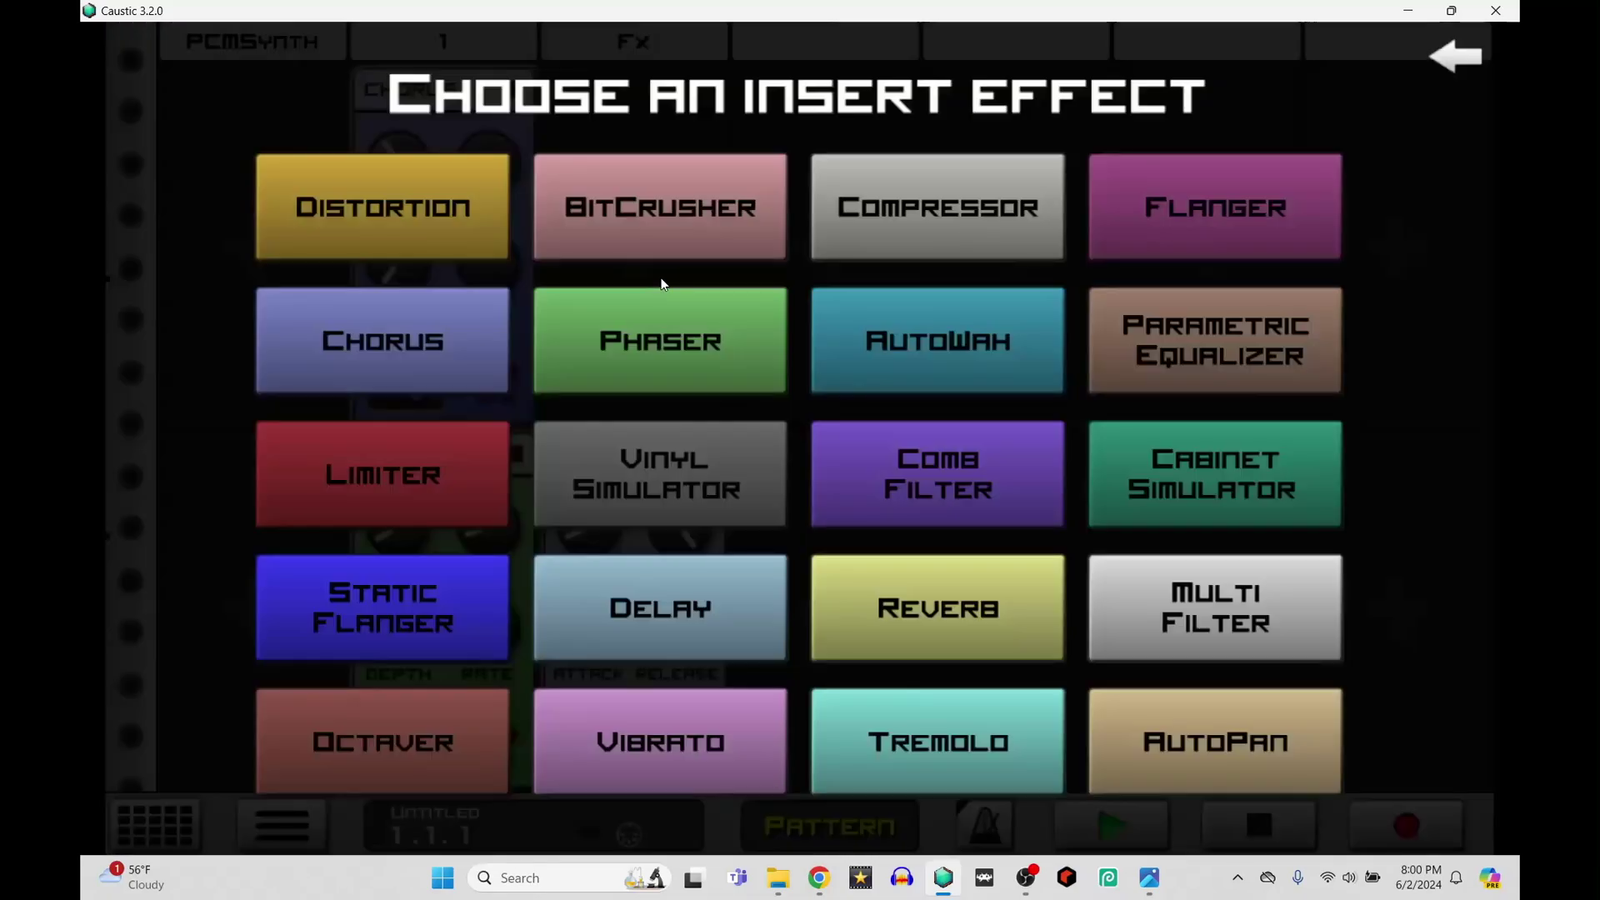
pyautogui.click(1178, 601)
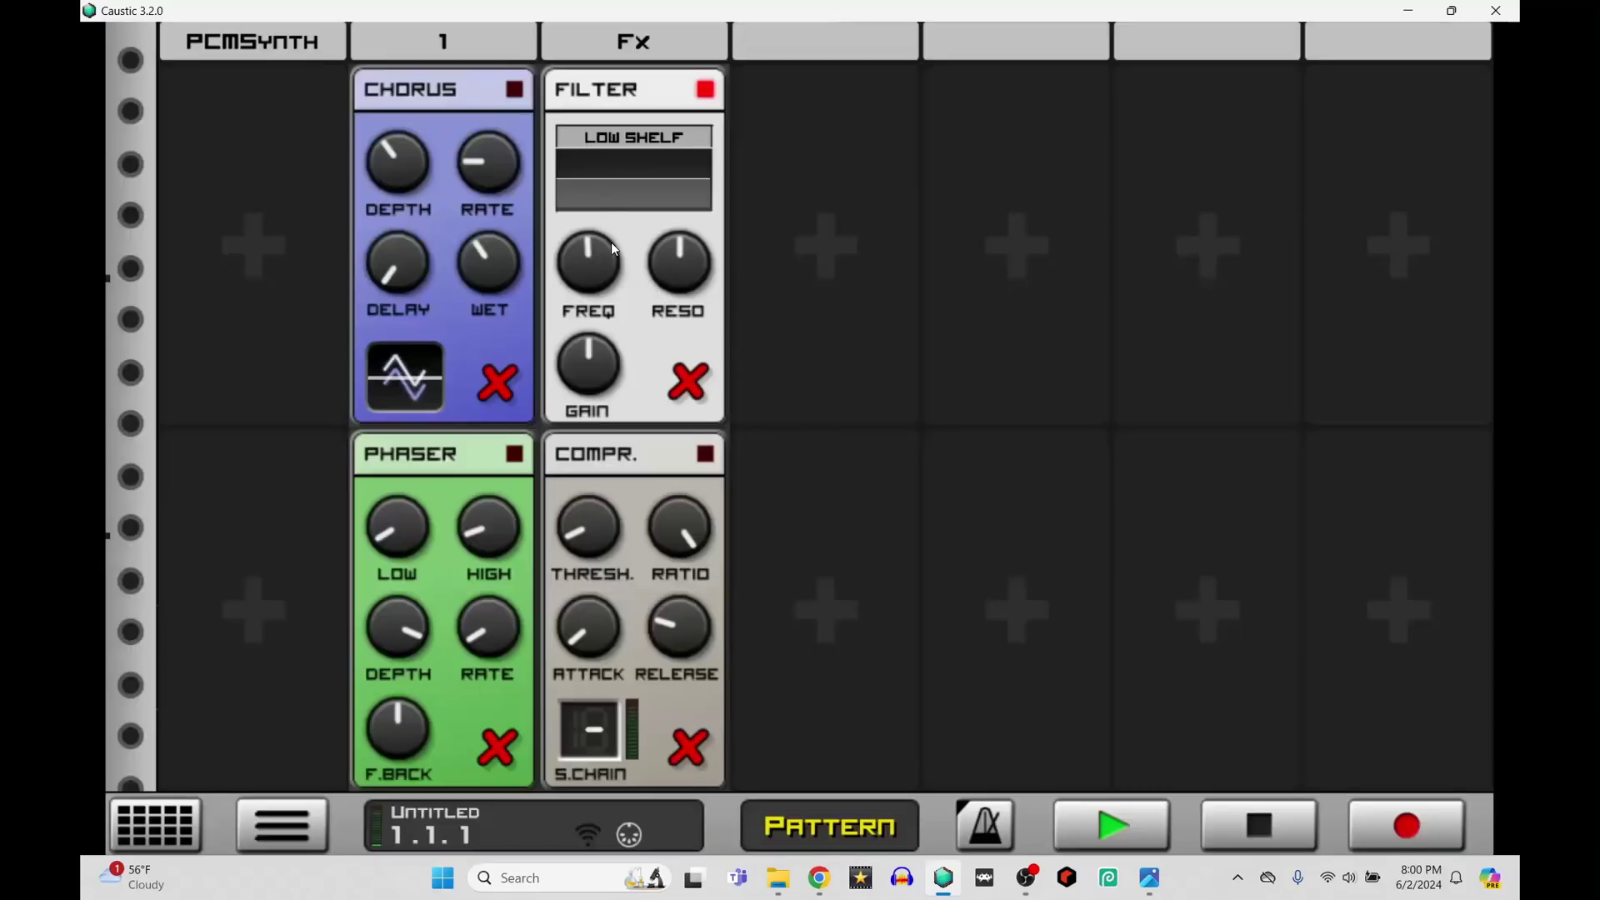
# Lower the Multi Filter's FREQ and RESO and set its type to Band Pass
pyautogui.moveTo(611, 241); pyautogui.dragTo(593, 373)
pyautogui.moveTo(679, 254); pyautogui.dragTo(647, 224)
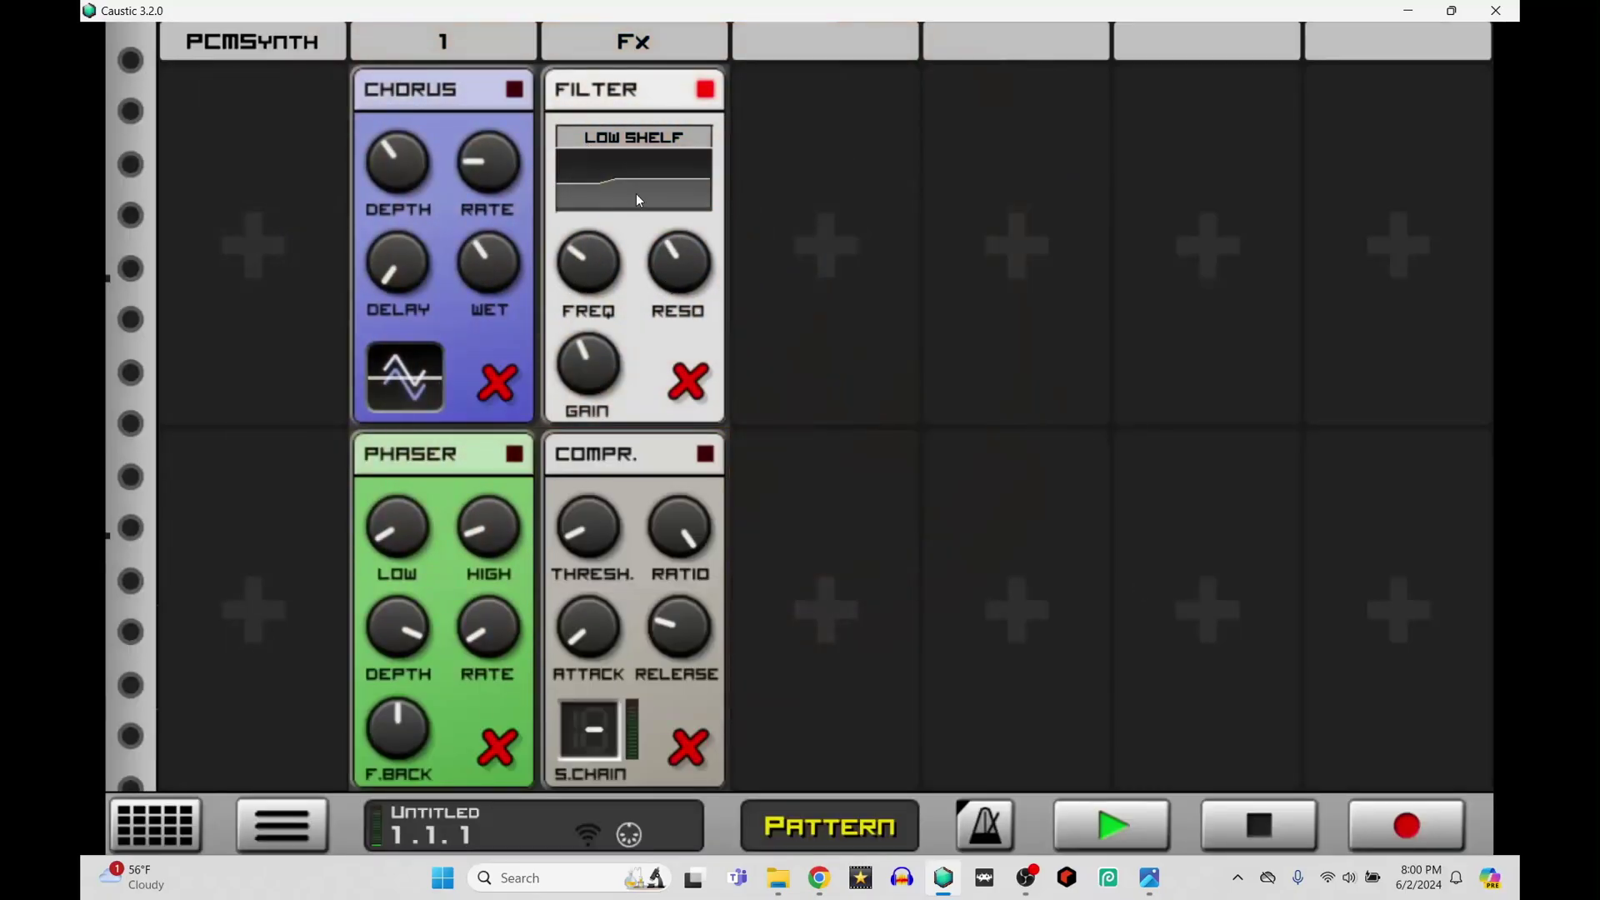
pyautogui.click(692, 138)
pyautogui.click(691, 136)
pyautogui.click(691, 135)
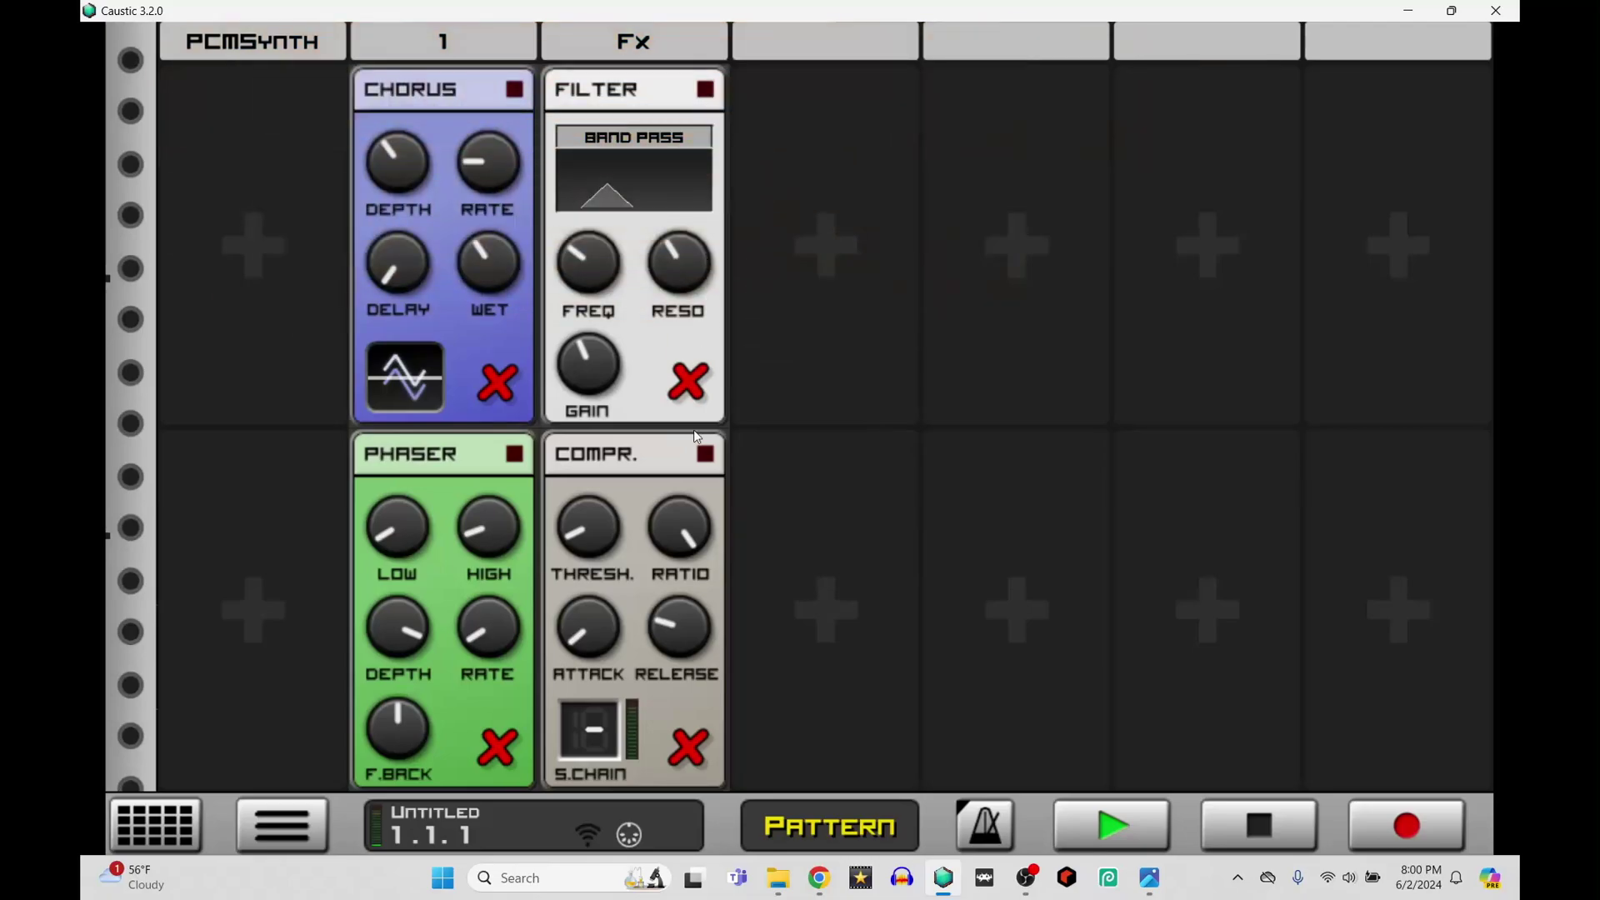
pyautogui.scroll(-5, 688, 425)
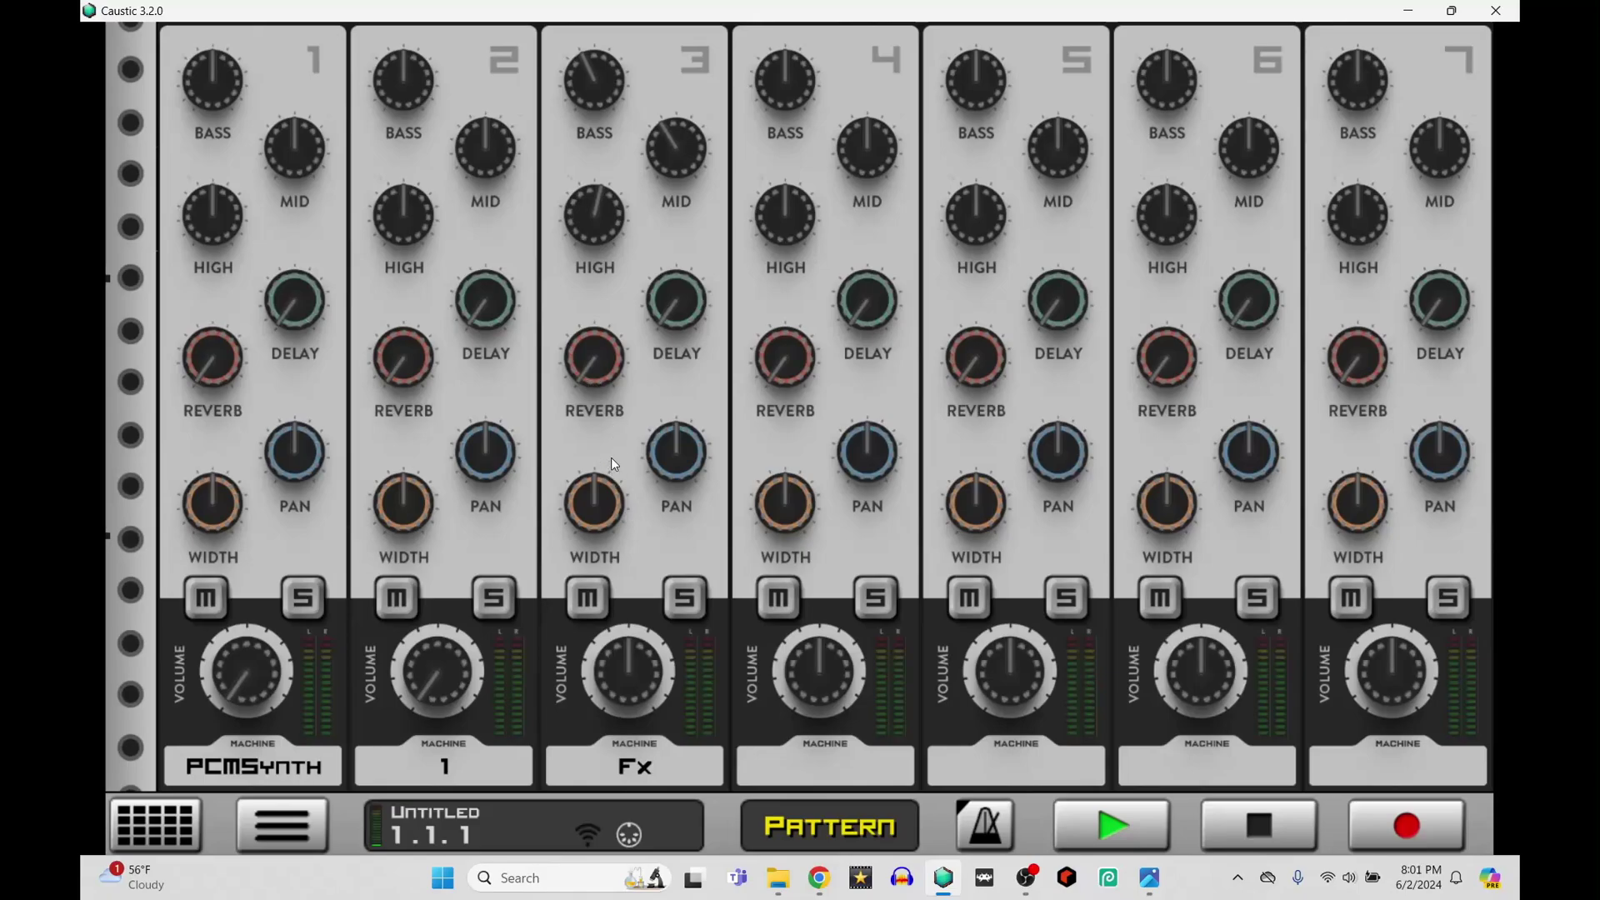
# Raise channel 3's REVERB send, adjust the Fx machine's Volume, then return to machine 1's panel
pyautogui.moveTo(586, 373); pyautogui.dragTo(707, 228)
pyautogui.click(636, 783)
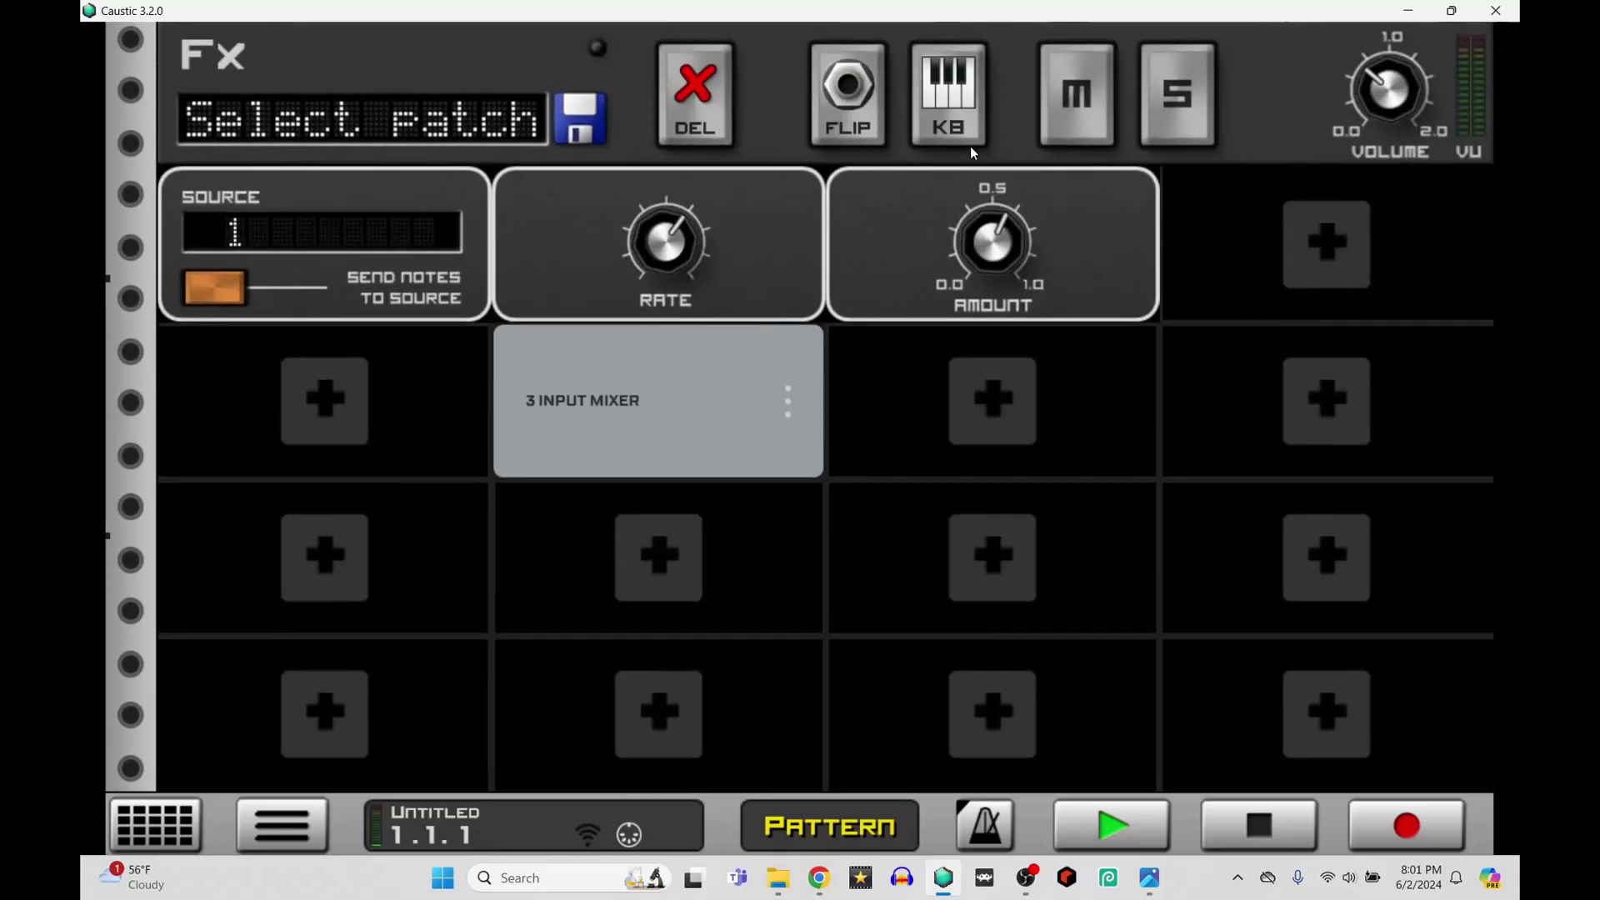
pyautogui.moveTo(1403, 94); pyautogui.dragTo(1342, 518)
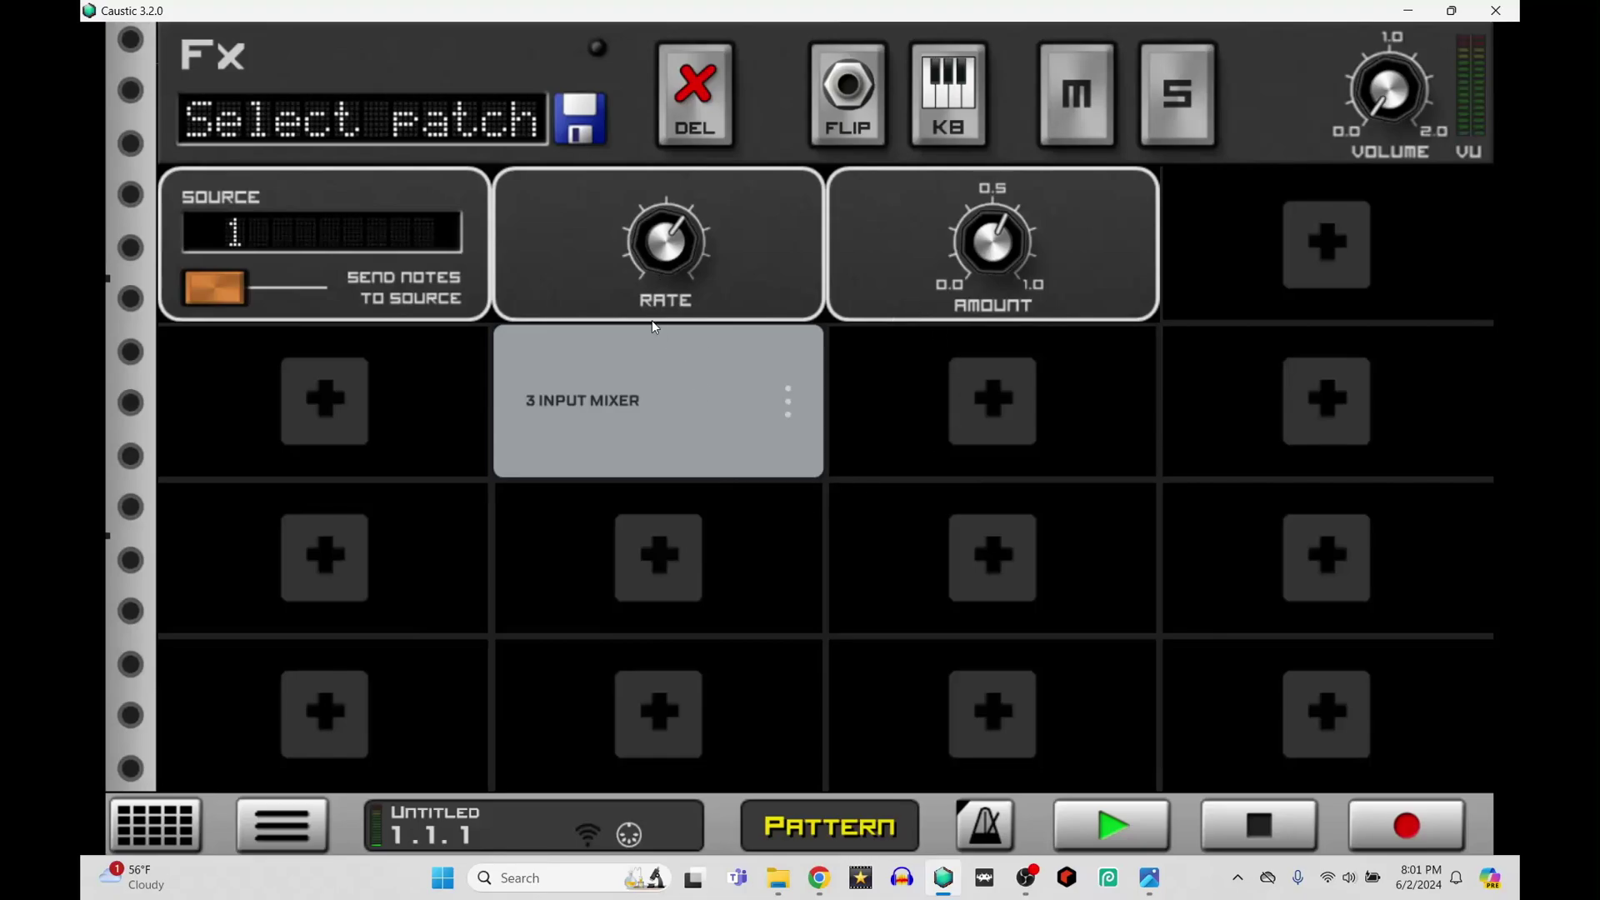
pyautogui.scroll(5, 651, 320)
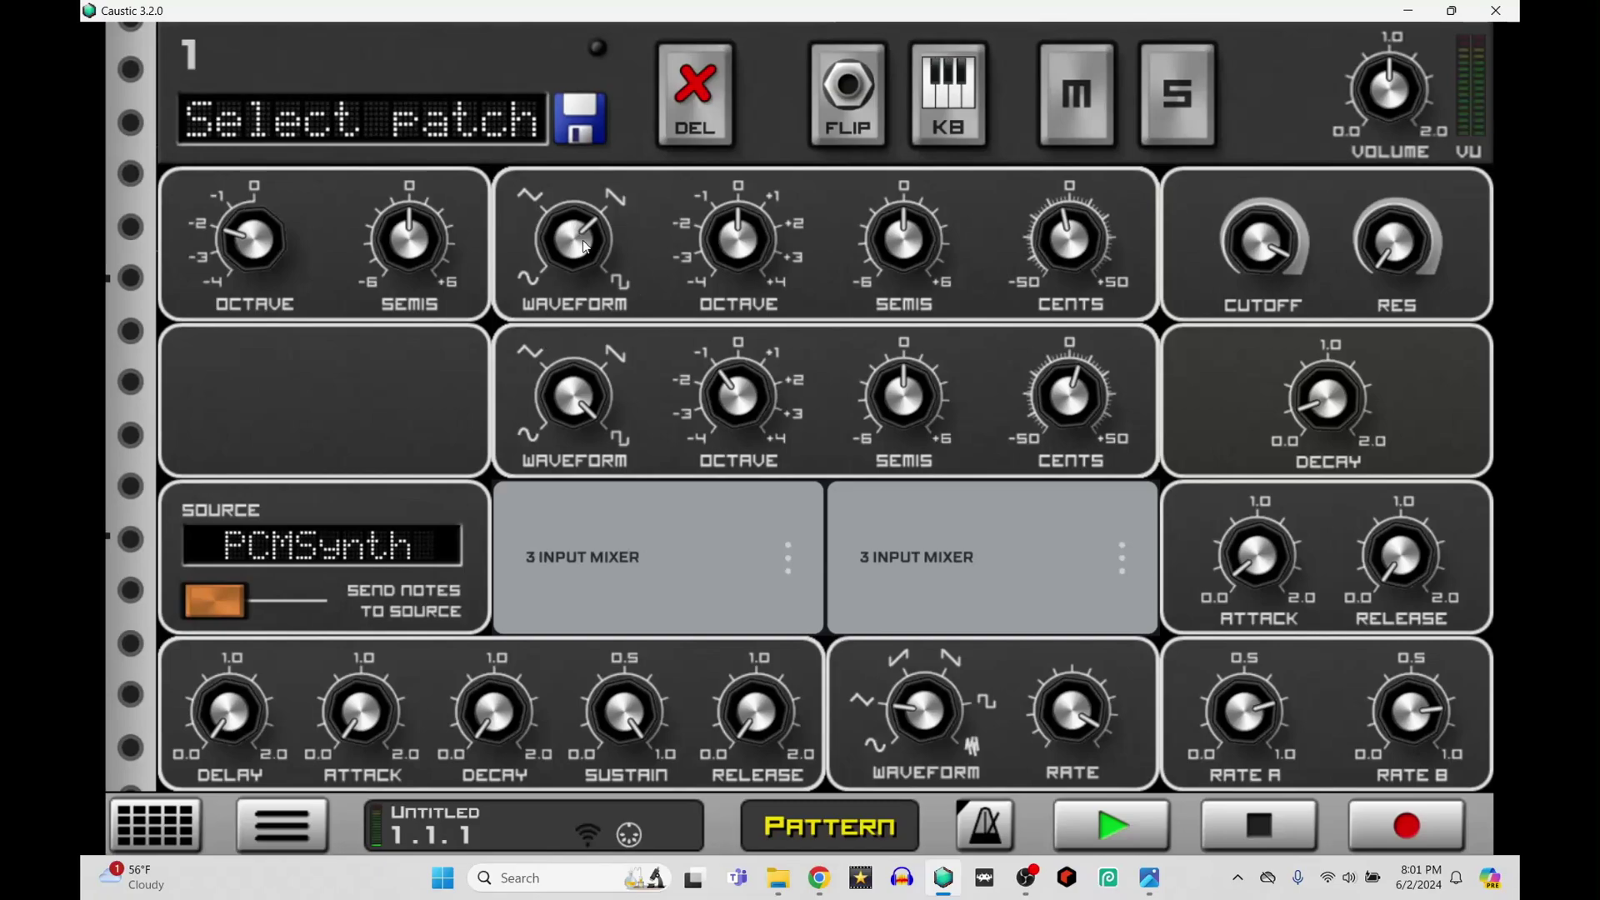
# Turn machine 1's first oscillator WAVEFORM knob slightly clockwise
pyautogui.moveTo(592, 223); pyautogui.dragTo(588, 133)
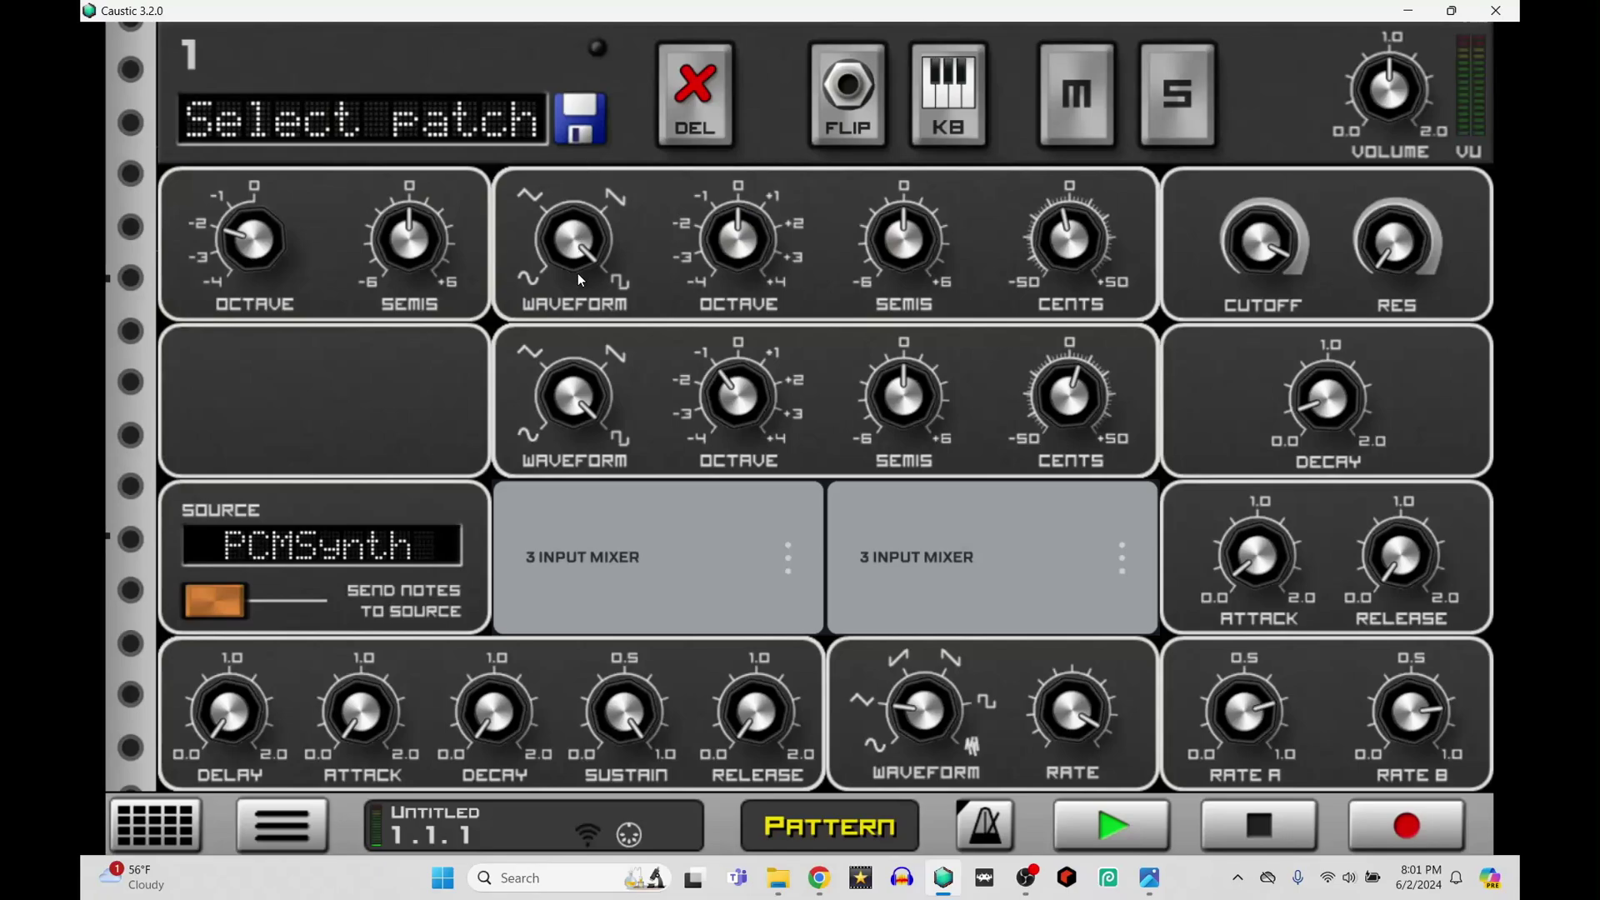